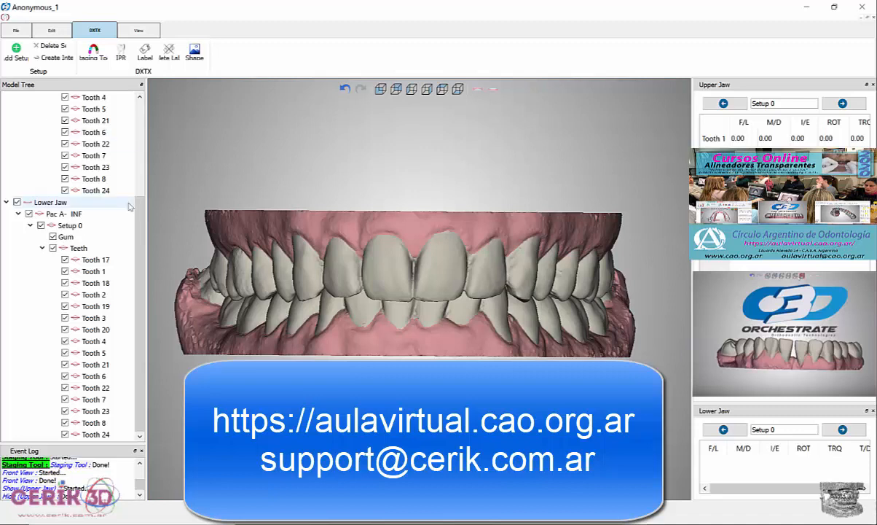
# Collapse the Setup 0 branches of both the upper and lower jaws in the model tree.
pyautogui.scroll(4, 121, 194)
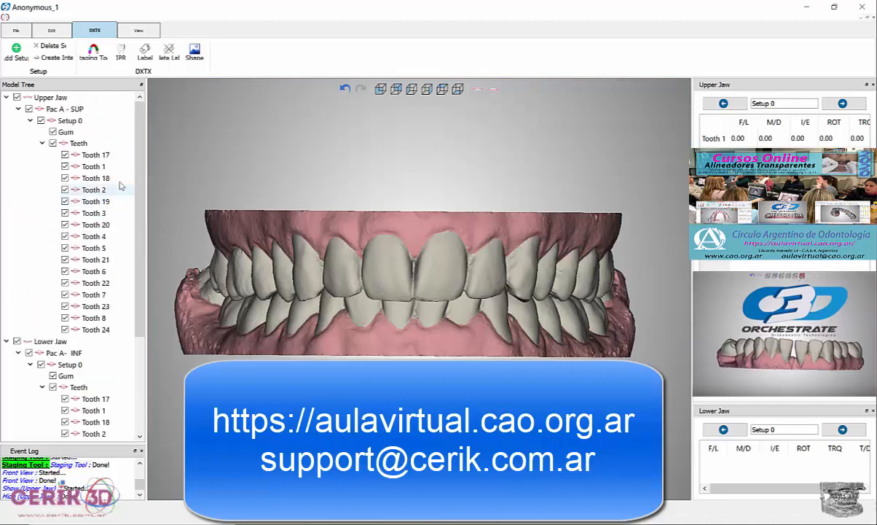
pyautogui.click(43, 143)
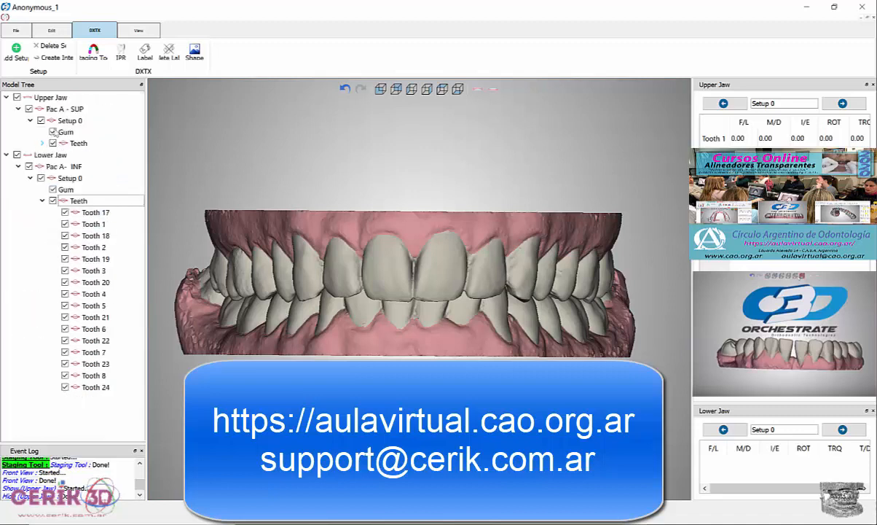
pyautogui.click(43, 201)
pyautogui.click(30, 178)
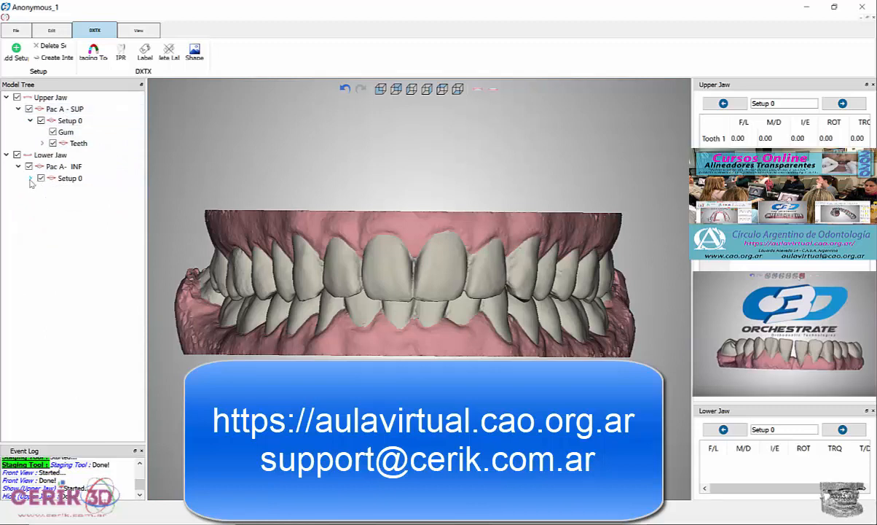
pyautogui.click(30, 121)
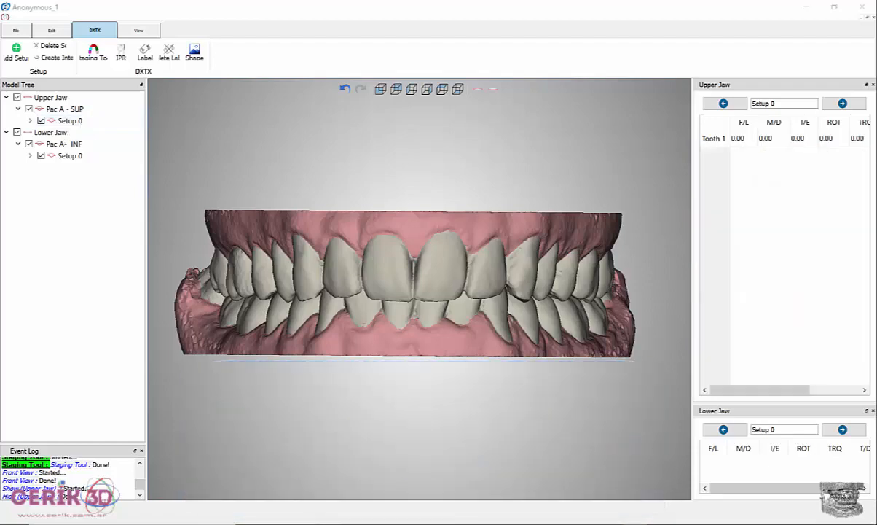
# Add a new setup for the upper jaw.
pyautogui.hotkey('alt', 'Tab')
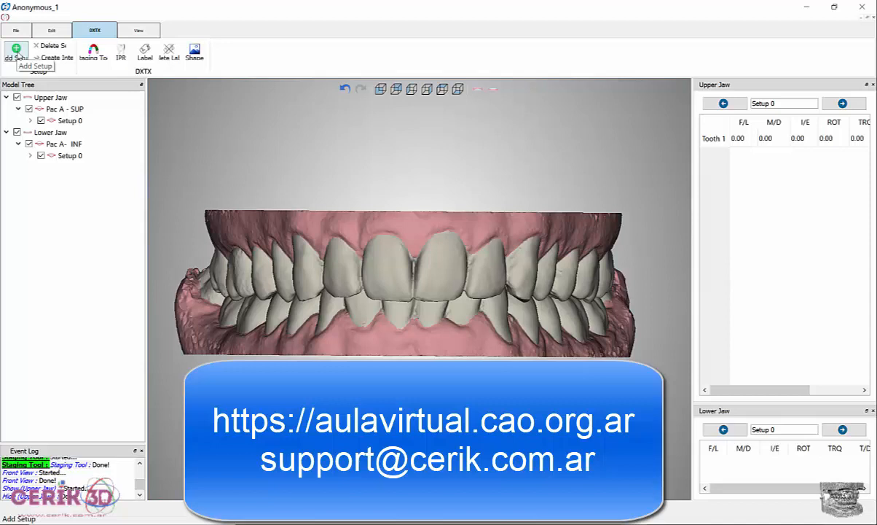
pyautogui.click(17, 54)
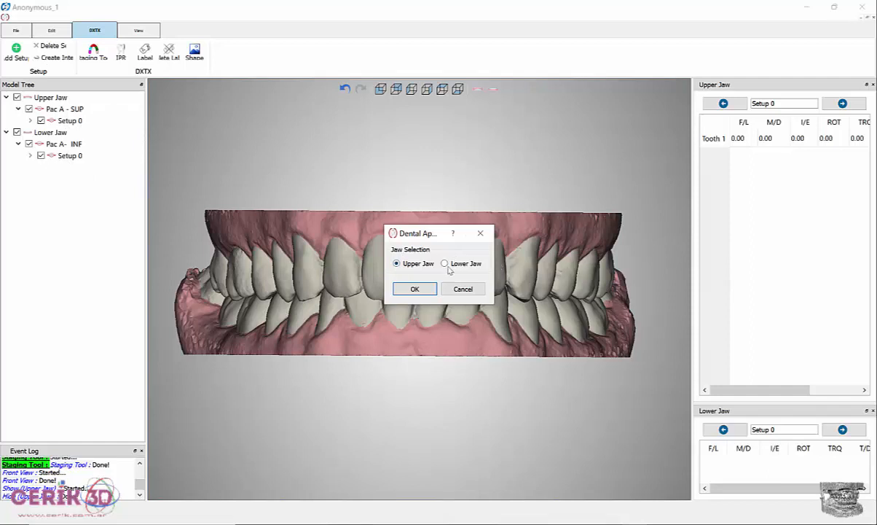
pyautogui.click(408, 288)
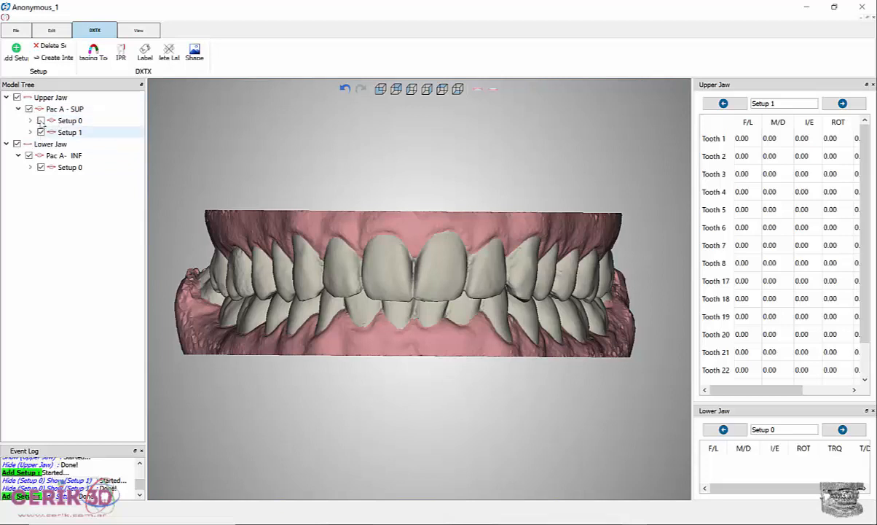
# Compare the upper jaw's Setup 0 and Setup 1 by alternating their display, ending on Setup 1 and its movement table.
pyautogui.click(60, 119)
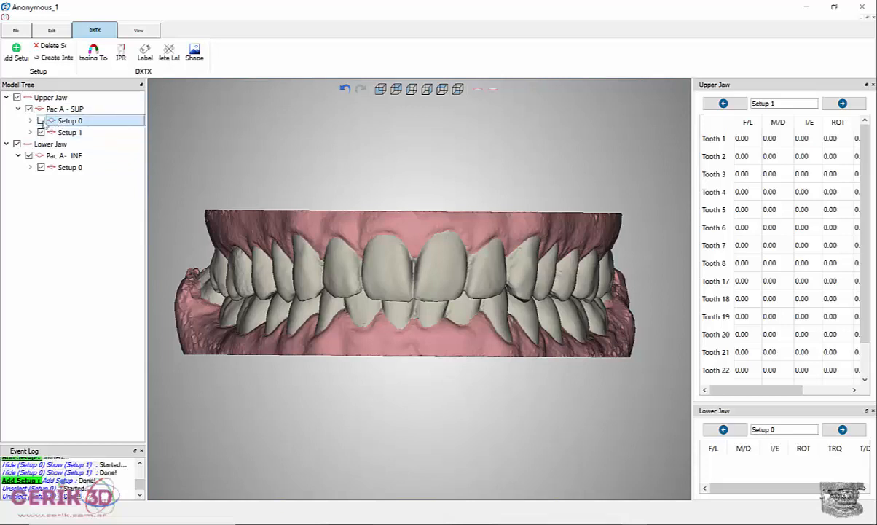
pyautogui.click(41, 120)
pyautogui.click(41, 132)
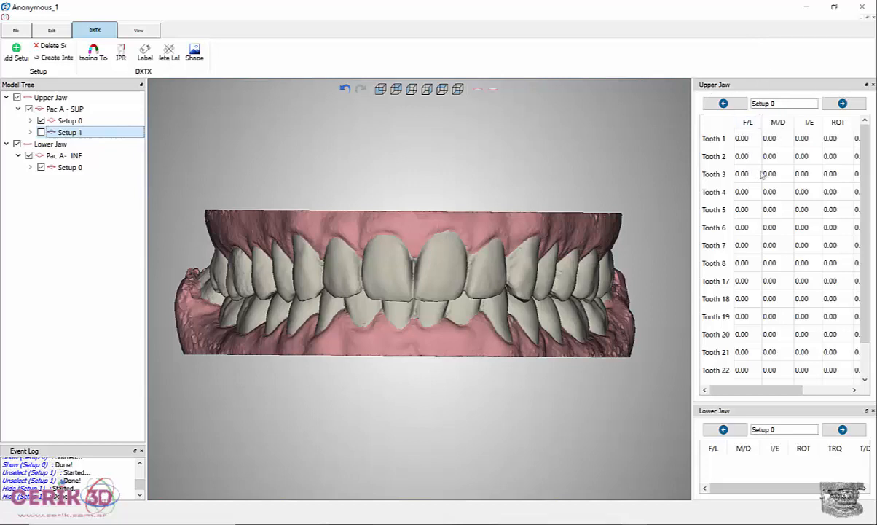
pyautogui.click(843, 103)
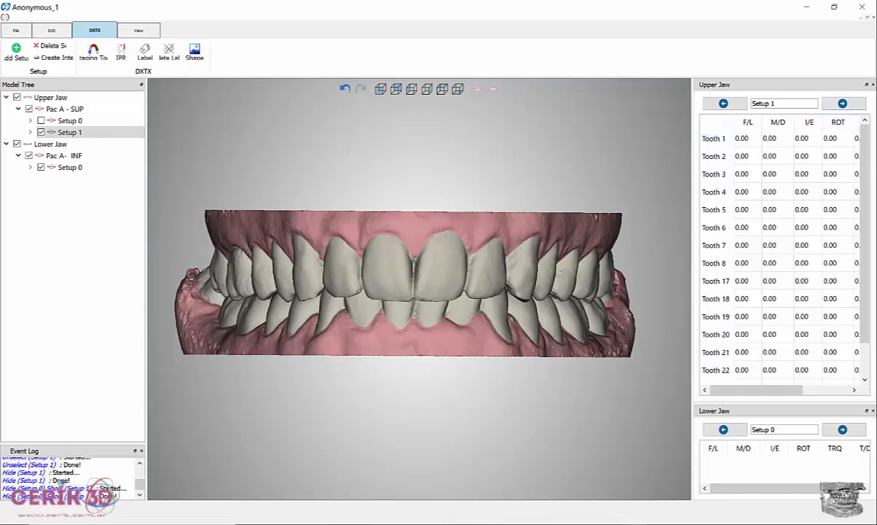
pyautogui.click(725, 103)
pyautogui.click(842, 103)
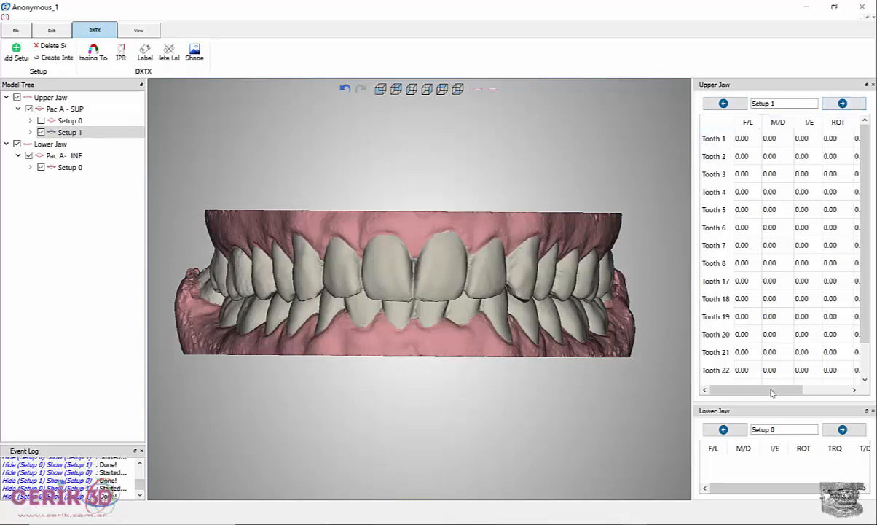
pyautogui.moveTo(770, 390); pyautogui.dragTo(728, 397)
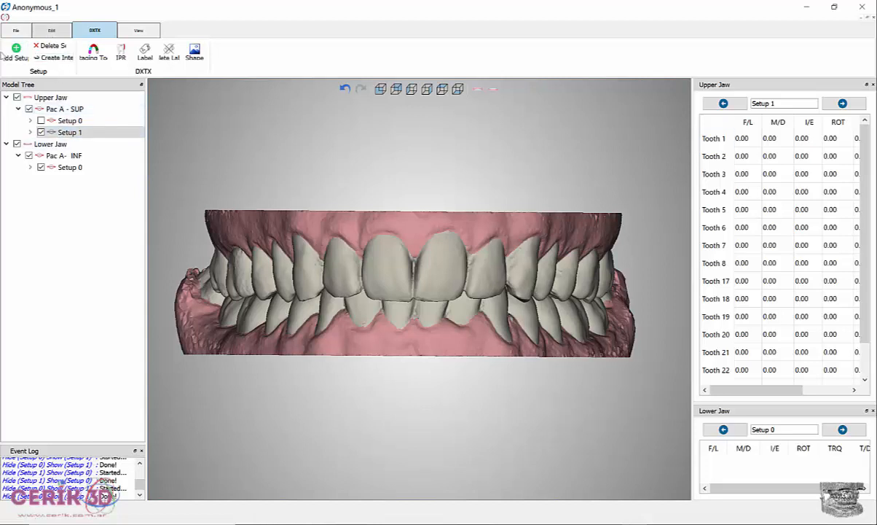
# Add a new setup for the lower jaw.
pyautogui.click(17, 50)
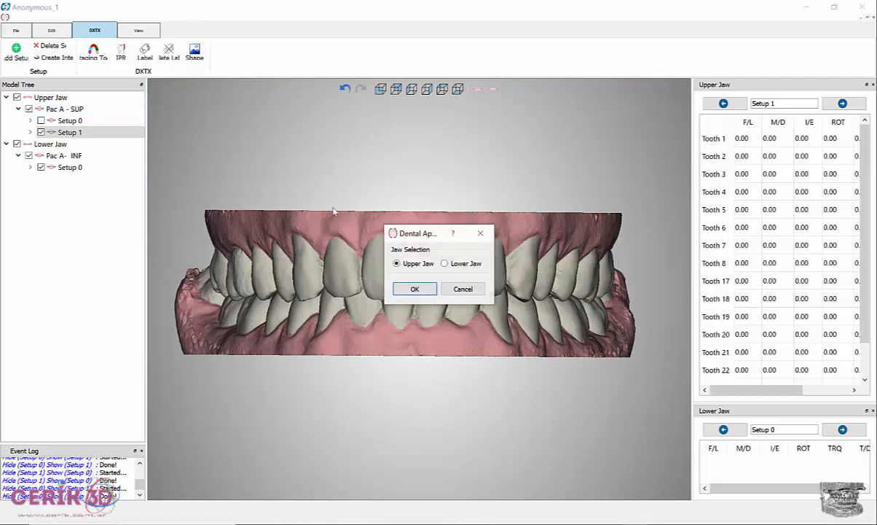
pyautogui.click(444, 263)
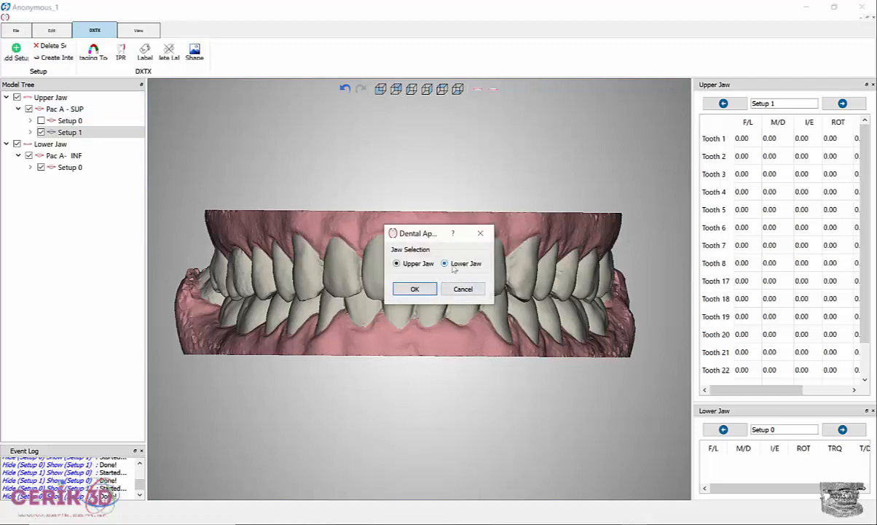
pyautogui.click(415, 290)
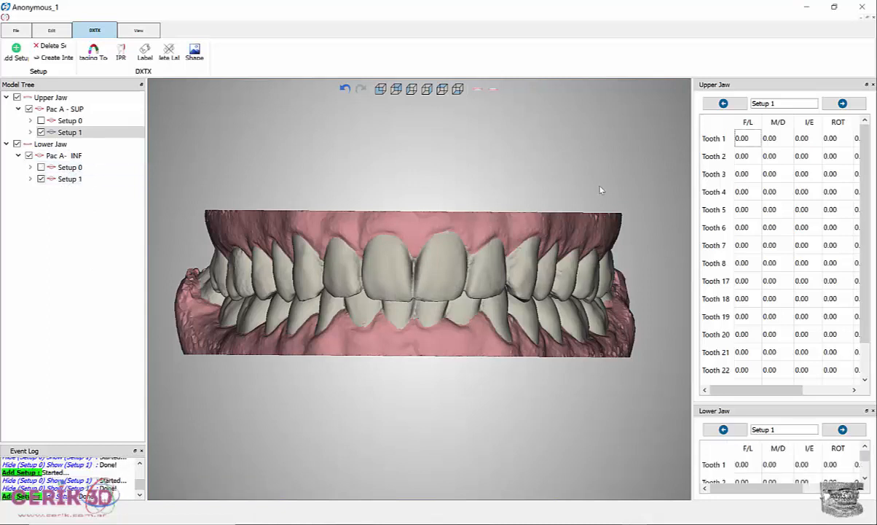
# Examine the upper arch from the bottom view with the lower jaw hidden, and return to the front view with both jaws shown.
pyautogui.click(69, 134)
pyautogui.click(457, 89)
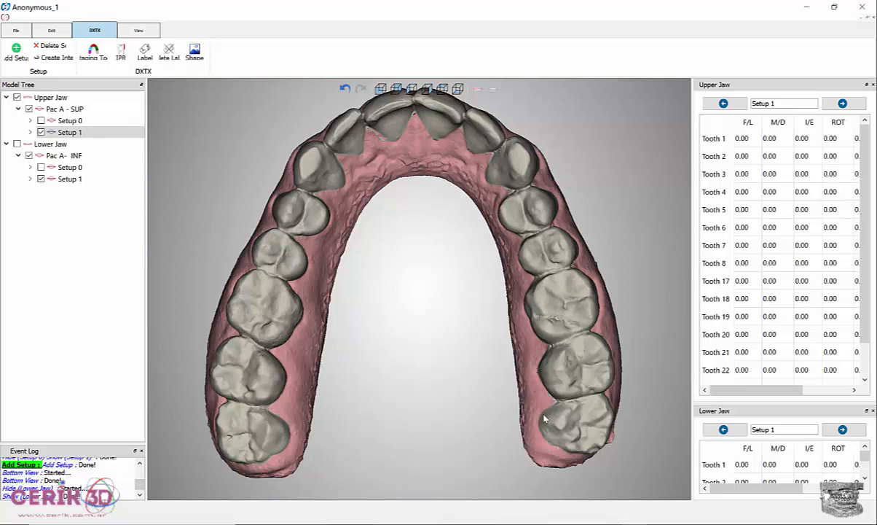
pyautogui.click(492, 88)
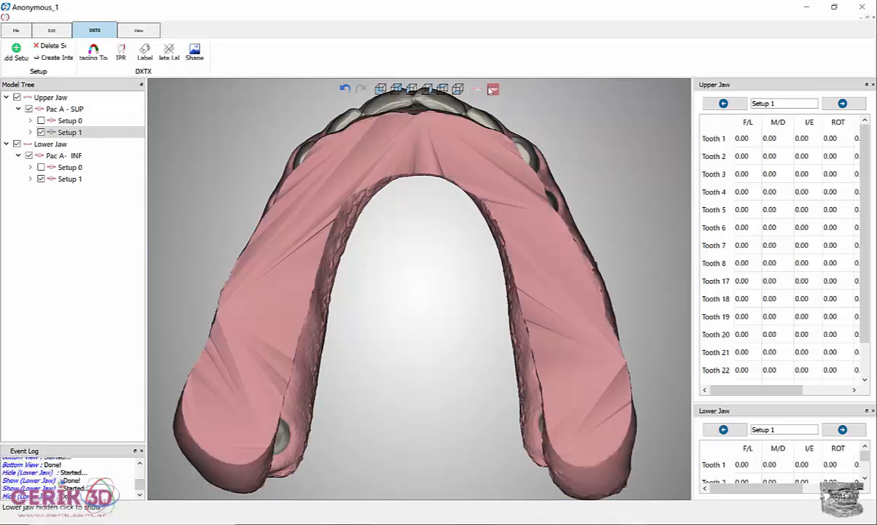
pyautogui.click(381, 89)
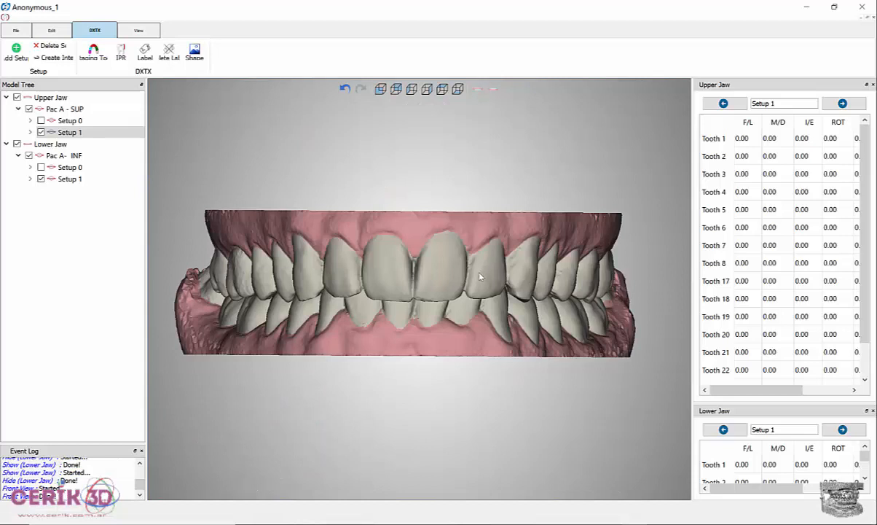
# Check the lower jaw alone, and examine both jaws in right, left, top and bottom views, returning to the front view.
pyautogui.click(478, 89)
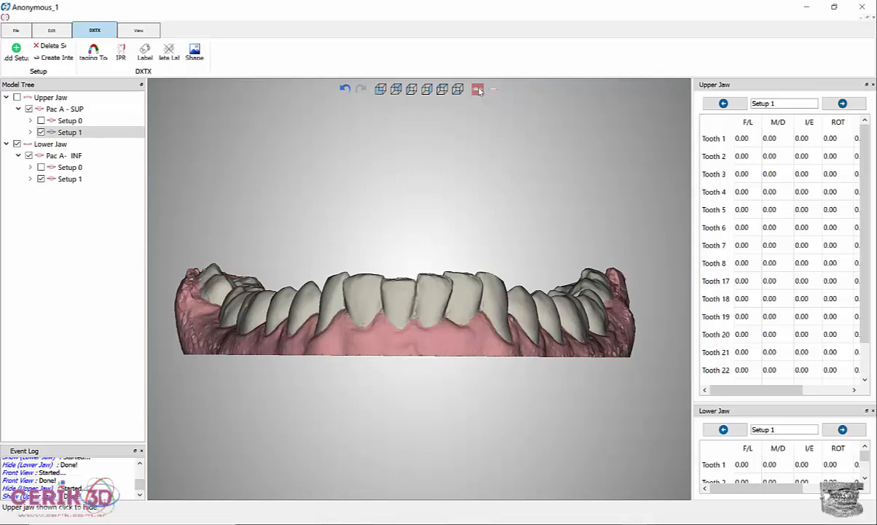
pyautogui.click(477, 89)
pyautogui.click(427, 89)
pyautogui.click(411, 89)
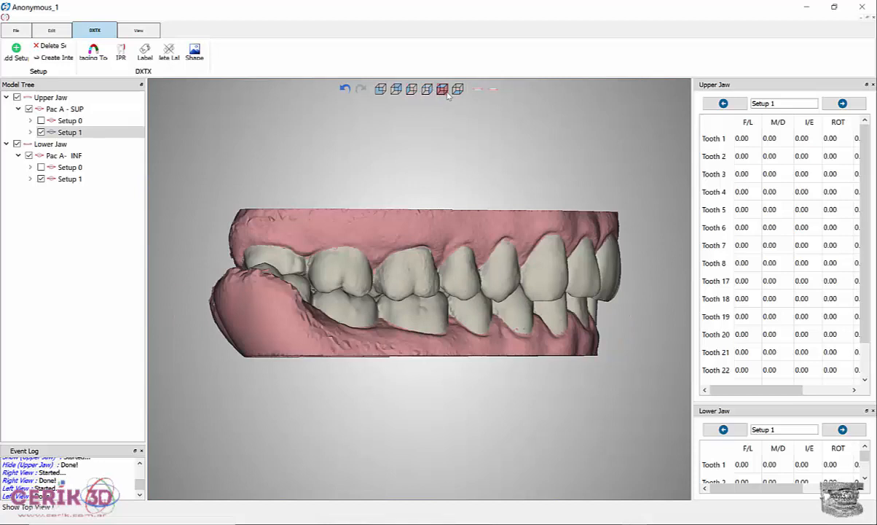
pyautogui.click(442, 89)
pyautogui.click(381, 89)
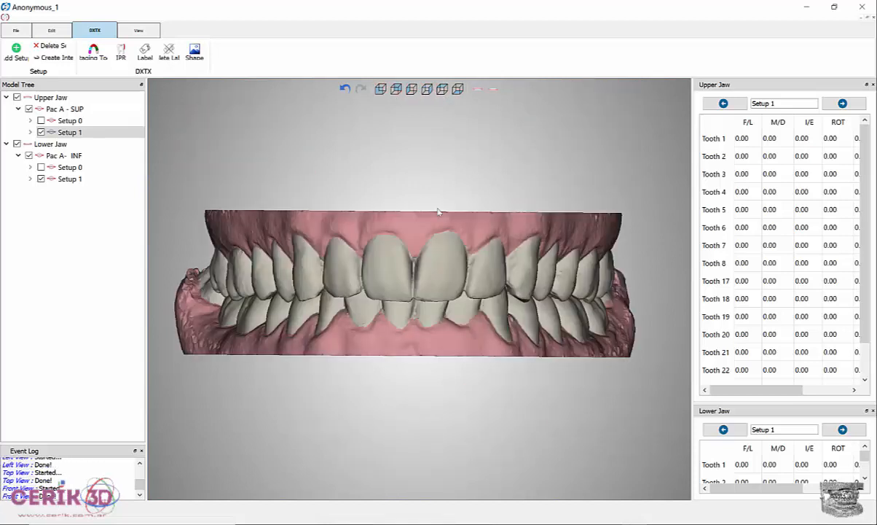
pyautogui.click(458, 88)
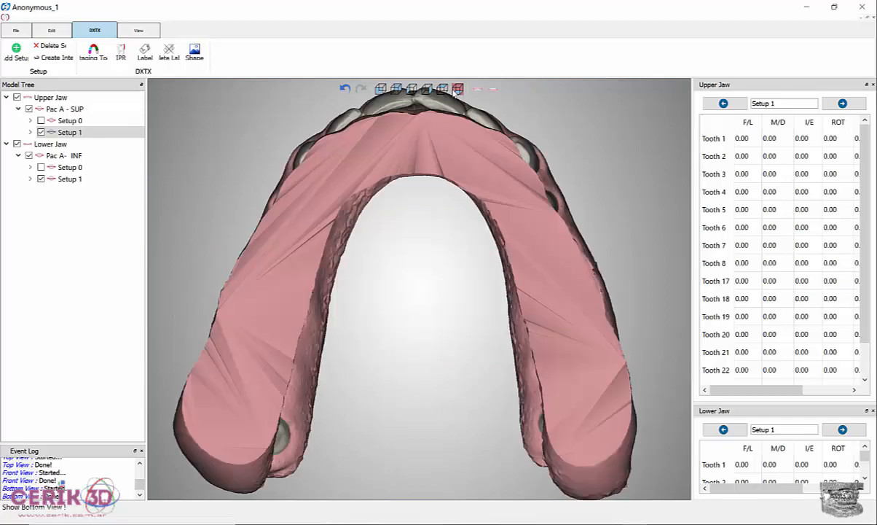
pyautogui.click(381, 88)
# Hide the upper jaw and examine the lower arch from the occlusal side, returning to the front view.
pyautogui.click(477, 89)
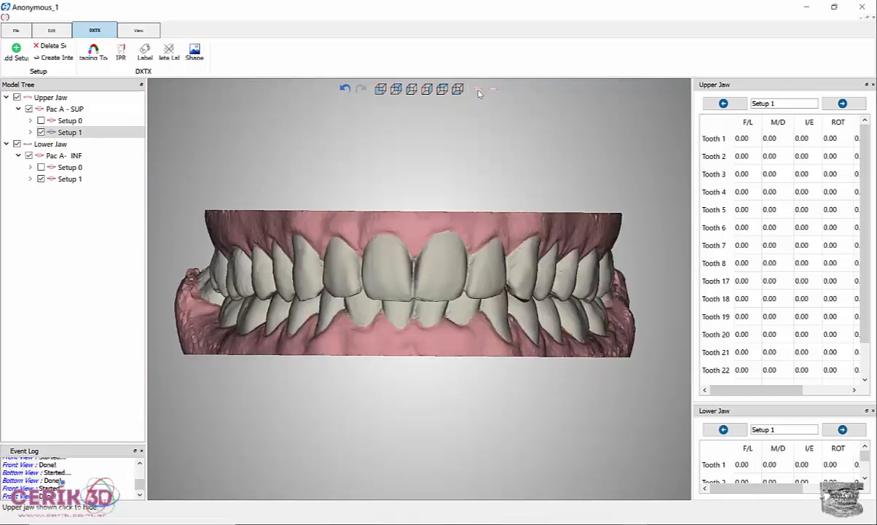
pyautogui.moveTo(460, 228); pyautogui.dragTo(503, 395)
pyautogui.moveTo(405, 208); pyautogui.dragTo(340, 306)
pyautogui.moveTo(492, 332); pyautogui.dragTo(344, 276)
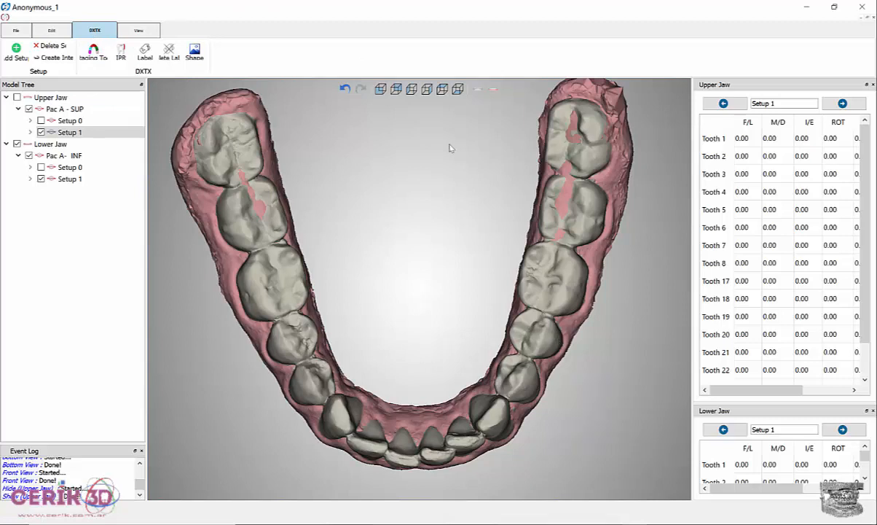
pyautogui.click(381, 88)
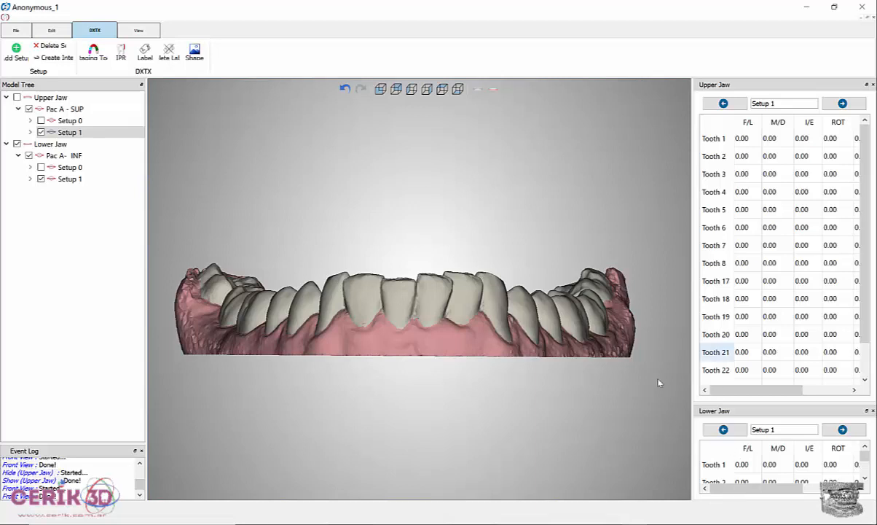
# Switch to the photo viewer and review the three-step tooth movement summary in Picture2.jpg.
pyautogui.click(738, 523)
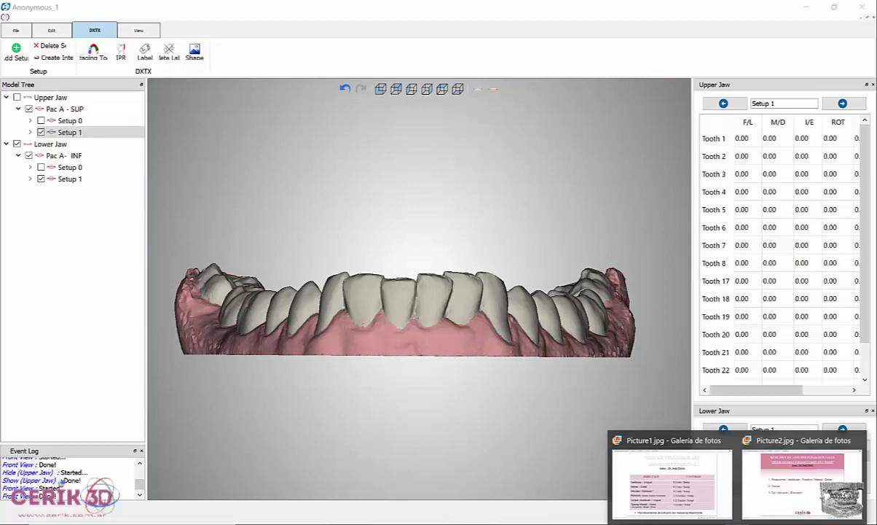
pyautogui.click(762, 481)
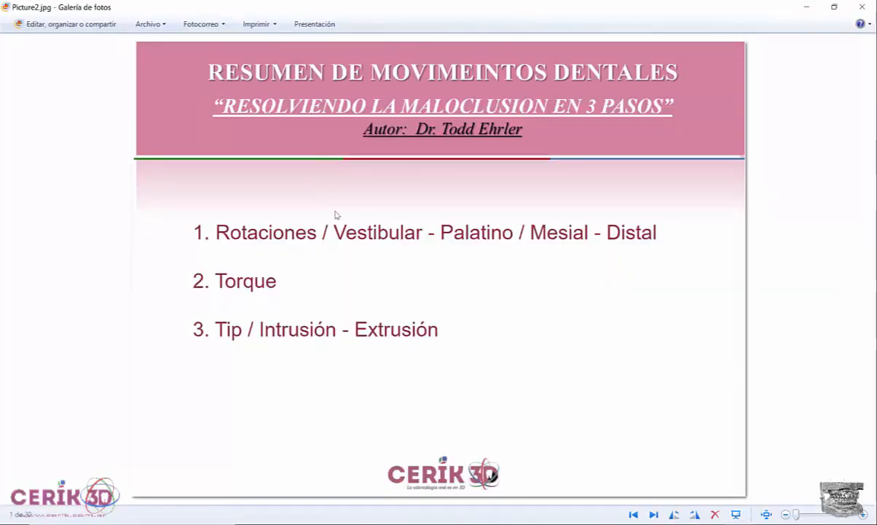
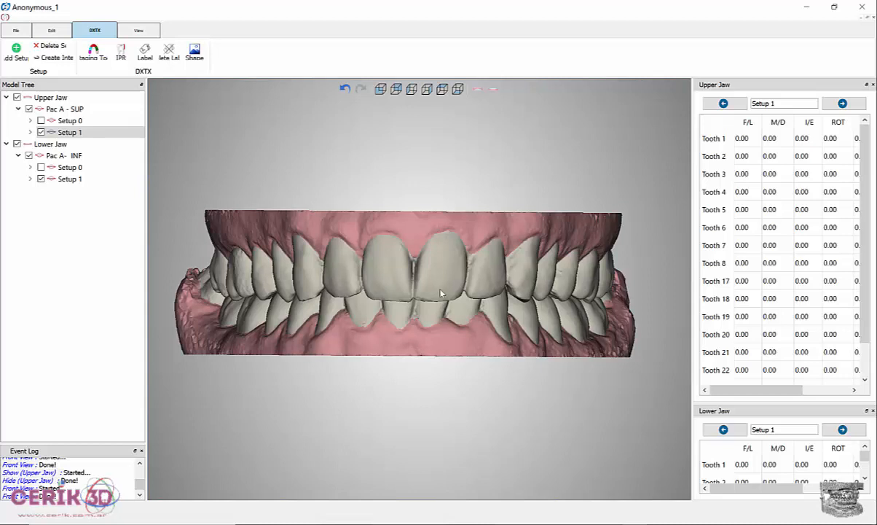
# Hide the upper jaw in the dental model and tilt the lower arch to expose its occlusal surfaces.
pyautogui.click(479, 90)
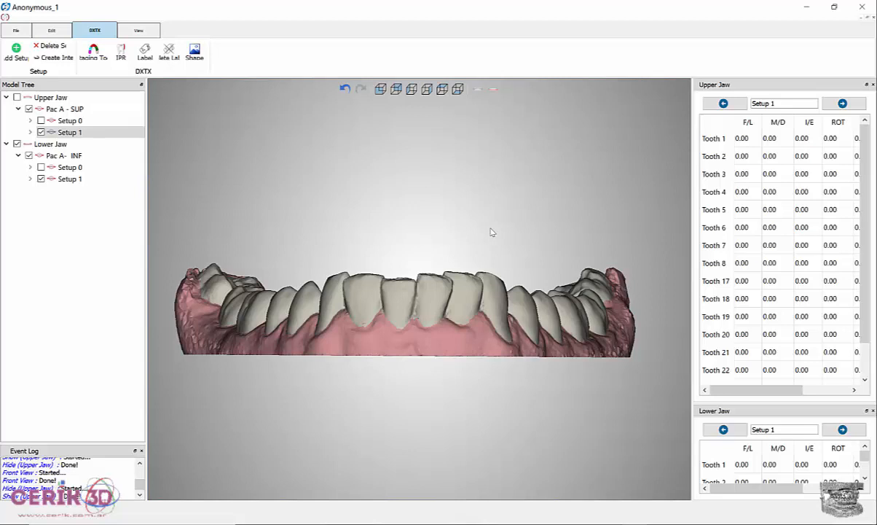
pyautogui.click(477, 91)
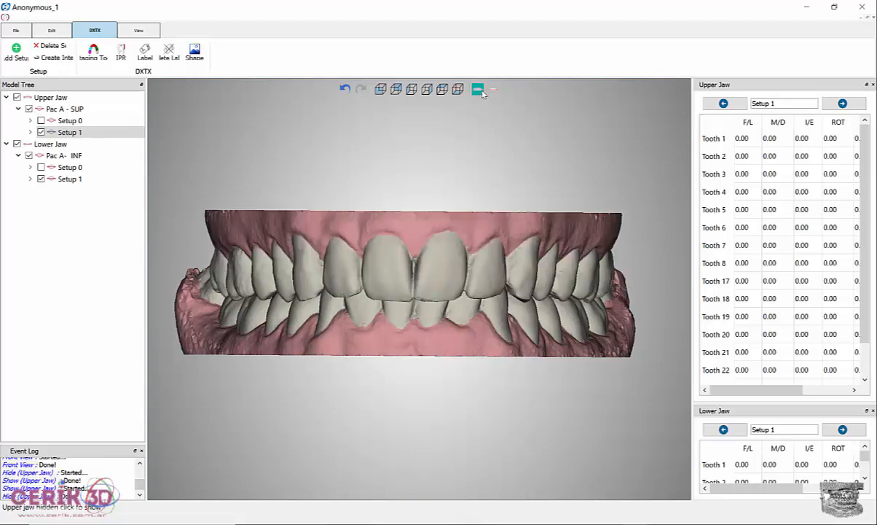
pyautogui.click(481, 91)
pyautogui.moveTo(414, 148); pyautogui.dragTo(364, 216, button='middle')
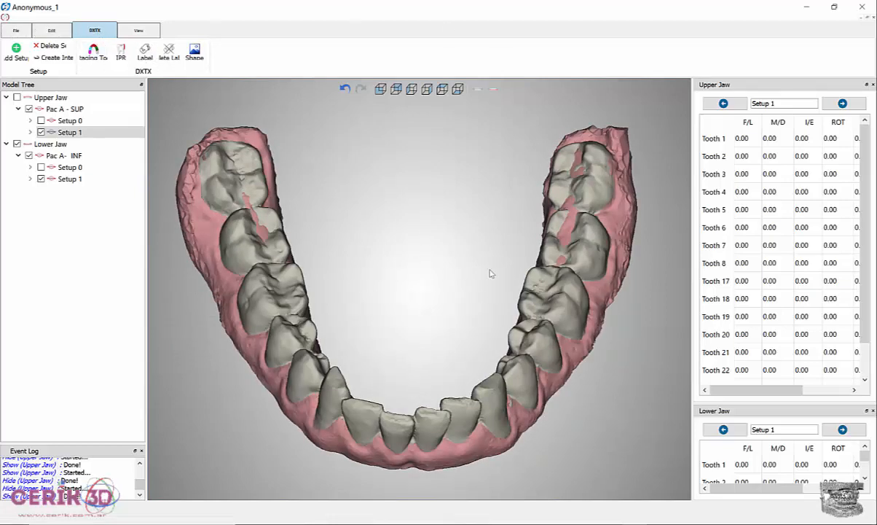
# Start the Staging Tool and select individual lower teeth on one side of the arch, moving from the molars to the canine.
pyautogui.click(94, 52)
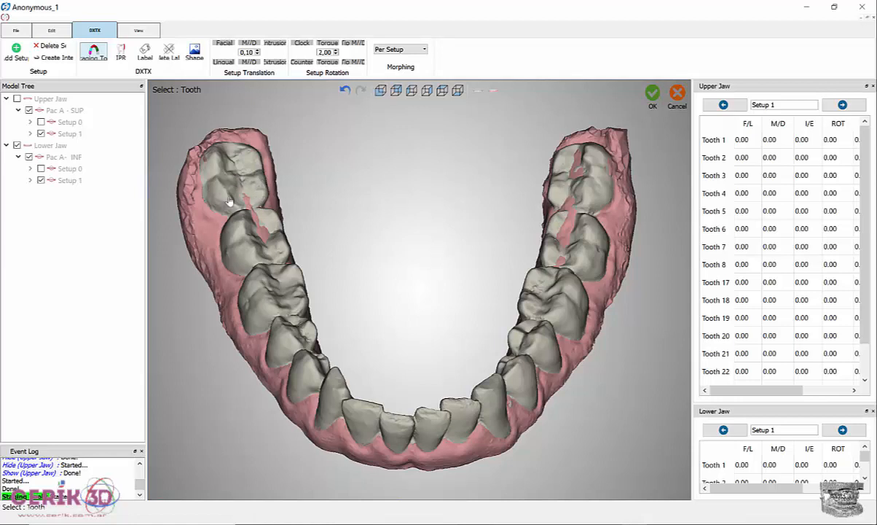
pyautogui.click(231, 242)
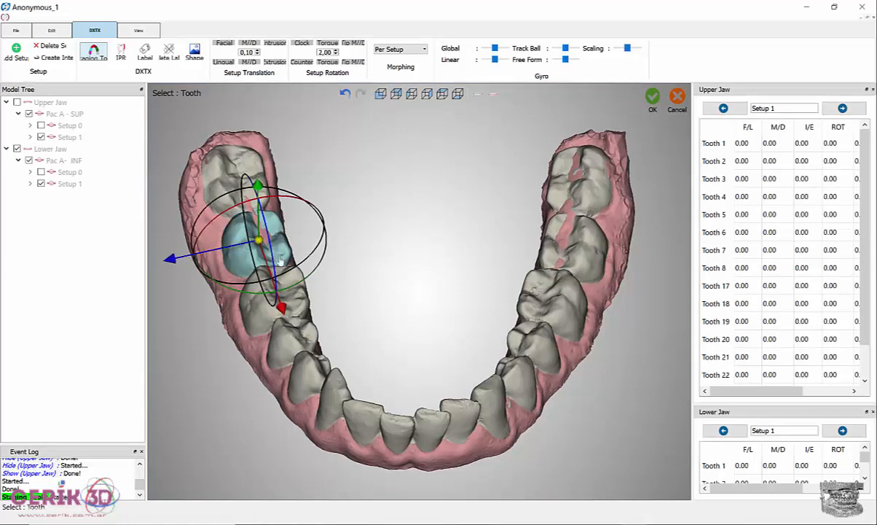
pyautogui.click(232, 172)
pyautogui.click(256, 281)
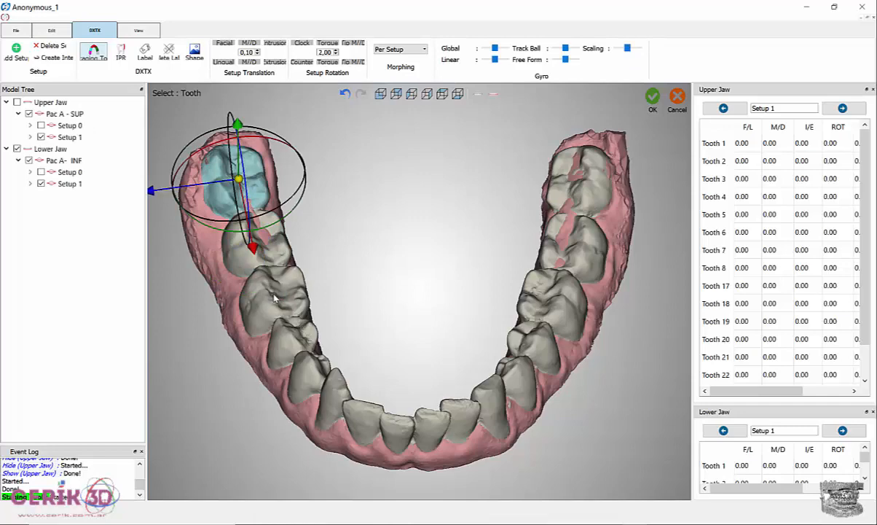
pyautogui.click(316, 378)
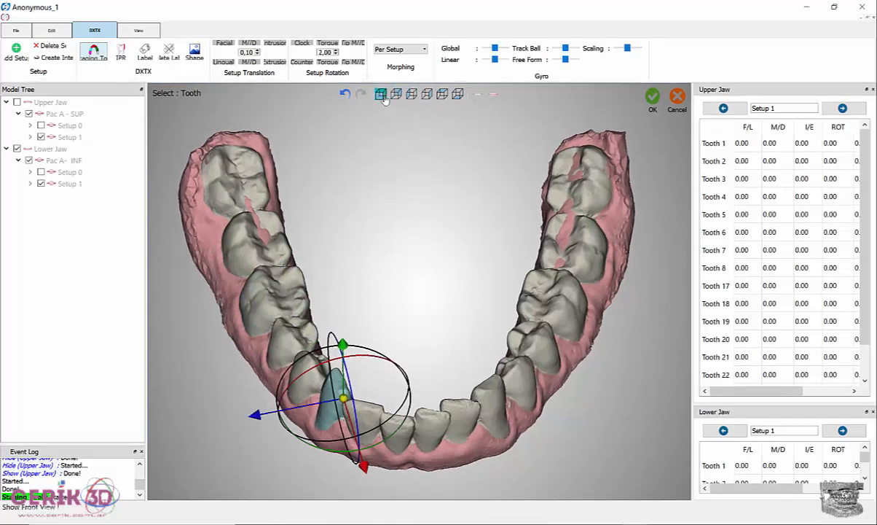
# Orient the lower arch to an occlusal view with the incisors facing up and enlarge the anterior teeth.
pyautogui.click(382, 95)
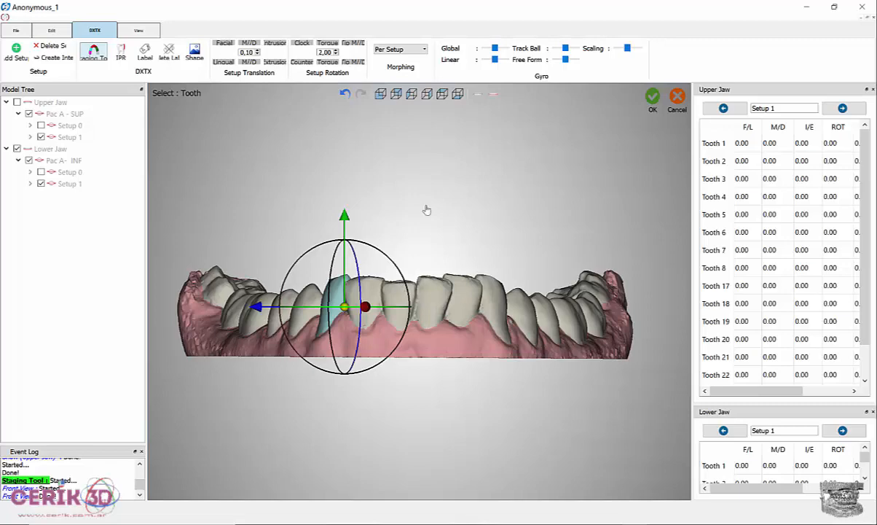
pyautogui.click(442, 94)
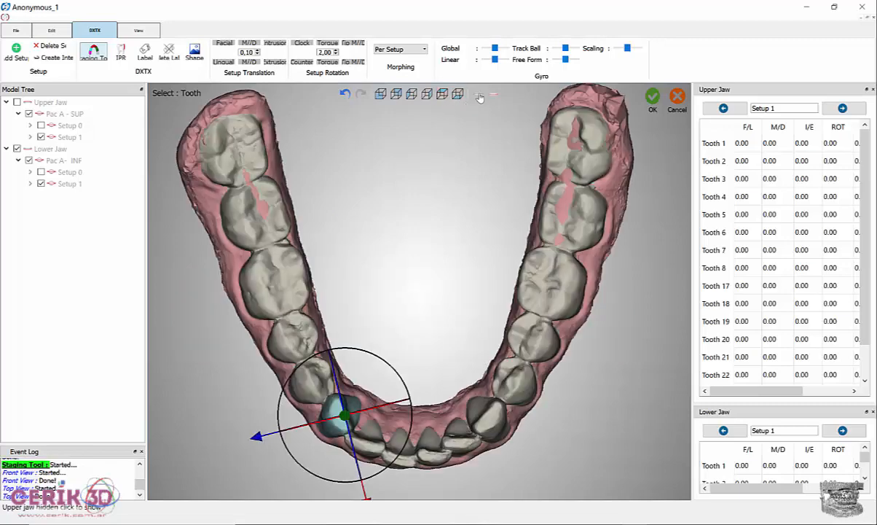
pyautogui.moveTo(362, 163)
pyautogui.mouseDown(button='middle')
pyautogui.moveTo(733, 377)
pyautogui.moveTo(750, 314)
pyautogui.mouseUp(button='middle')
pyautogui.moveTo(552, 146)
pyautogui.mouseDown(button='middle')
pyautogui.moveTo(607, 234)
pyautogui.moveTo(597, 306)
pyautogui.moveTo(486, 422)
pyautogui.mouseUp(button='middle')
pyautogui.moveTo(515, 325); pyautogui.dragTo(619, 384, button='middle')
pyautogui.moveTo(550, 300)
pyautogui.mouseDown(button='middle')
pyautogui.moveTo(409, 337)
pyautogui.moveTo(560, 310)
pyautogui.mouseUp(button='middle')
pyautogui.moveTo(459, 234)
pyautogui.mouseDown(button='middle')
pyautogui.moveTo(317, 318)
pyautogui.moveTo(373, 352)
pyautogui.moveTo(387, 334)
pyautogui.moveTo(305, 309)
pyautogui.mouseUp(button='middle')
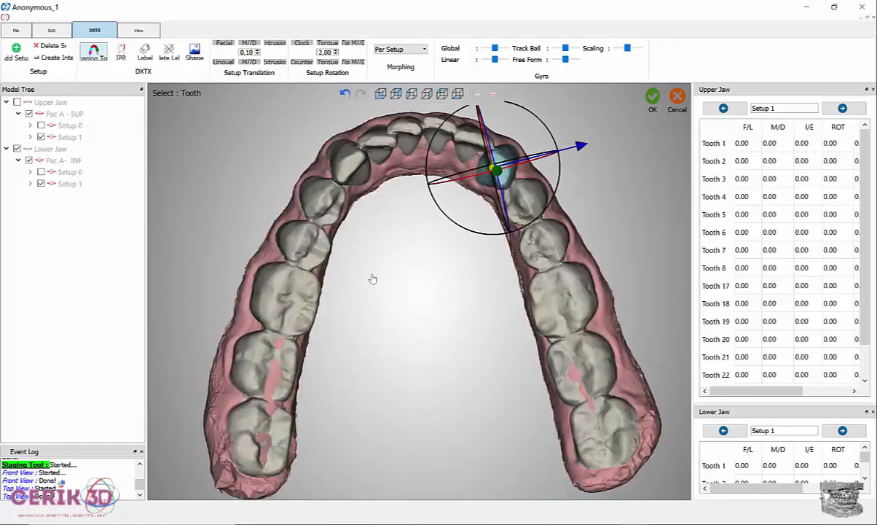
pyautogui.moveTo(415, 278); pyautogui.dragTo(401, 356, button='middle')
pyautogui.scroll(-3, 401, 356)
pyautogui.scroll(6, 401, 355)
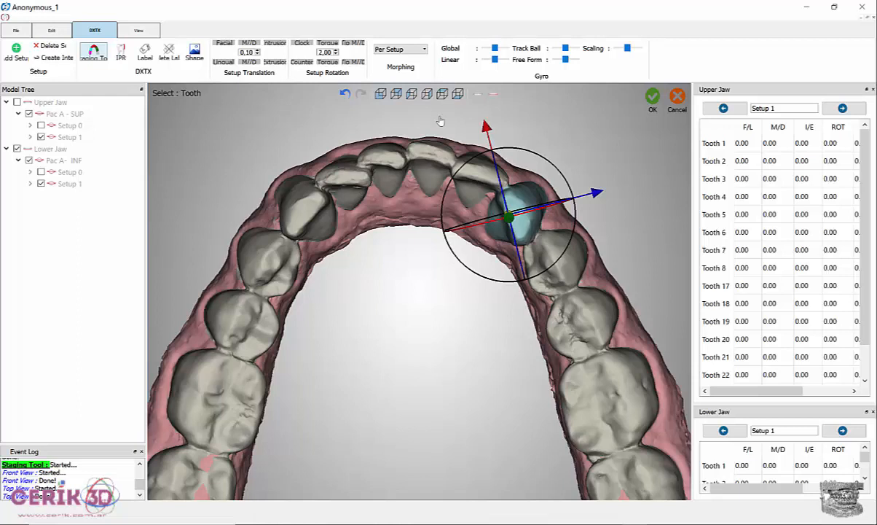
# Select a lower central incisor, a canine and a premolar to examine each tooth's movement axes.
pyautogui.click(390, 162)
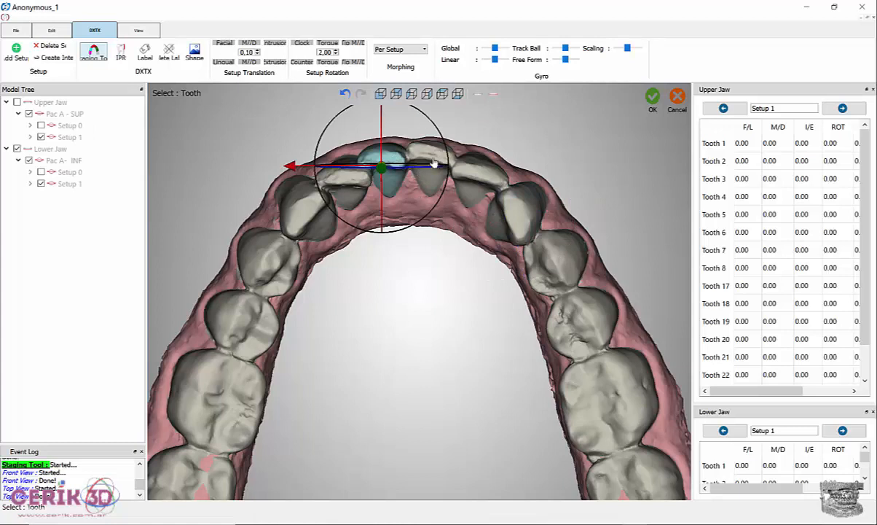
pyautogui.click(517, 221)
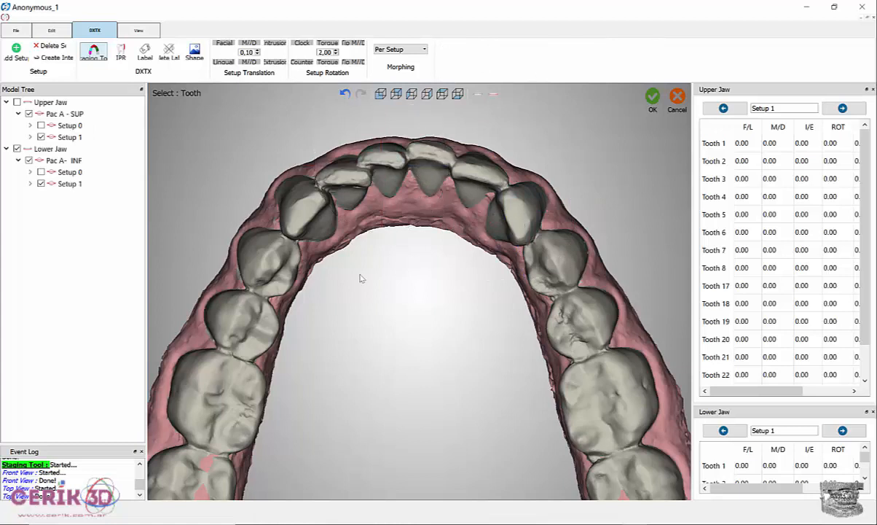
pyautogui.click(254, 274)
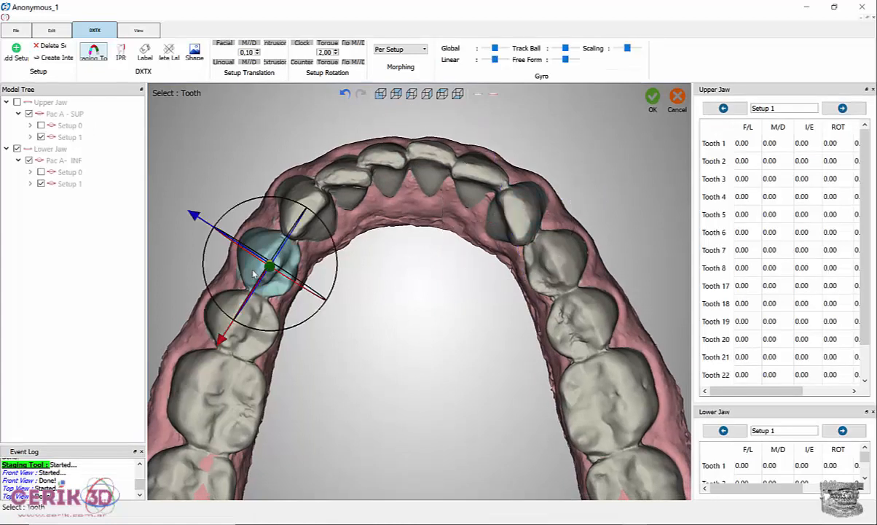
# Translate the lower central incisor, Tooth 7, mesiodistally by 0.20 and enlarge the lower jaw movement table.
pyautogui.click(396, 165)
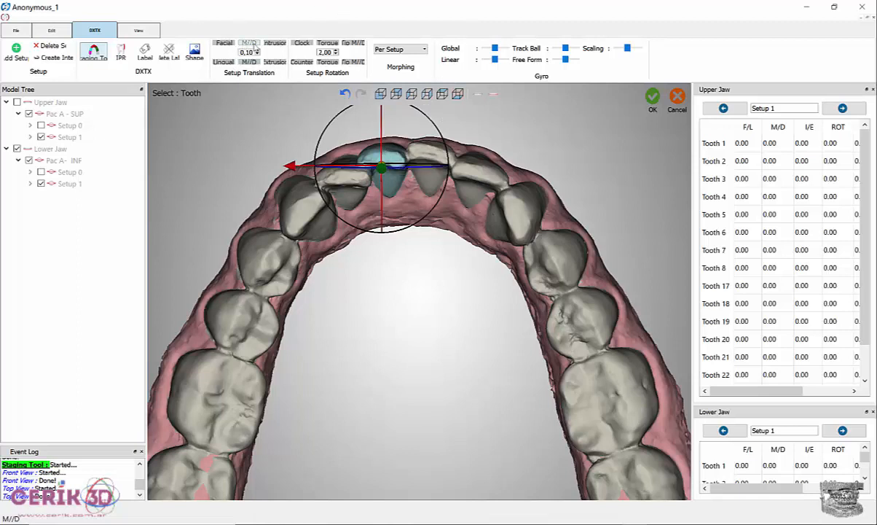
pyautogui.click(254, 46)
pyautogui.click(255, 45)
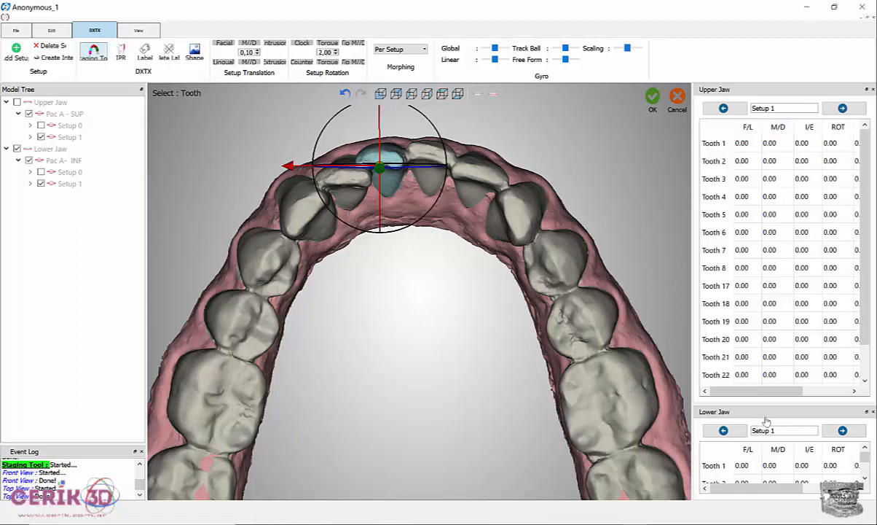
pyautogui.moveTo(801, 404); pyautogui.dragTo(801, 180)
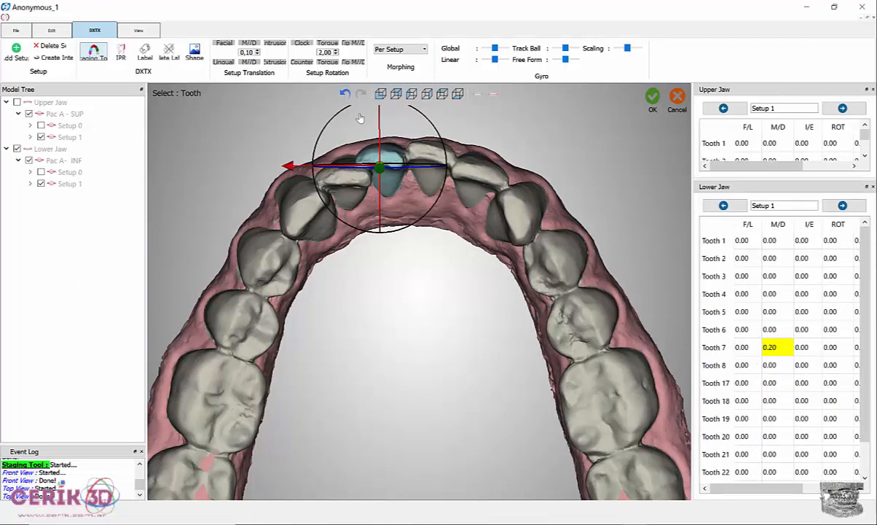
# Try a mesiodistal translation of 0.40 on Tooth 7, and return it to 0.20.
pyautogui.click(252, 44)
pyautogui.click(252, 44)
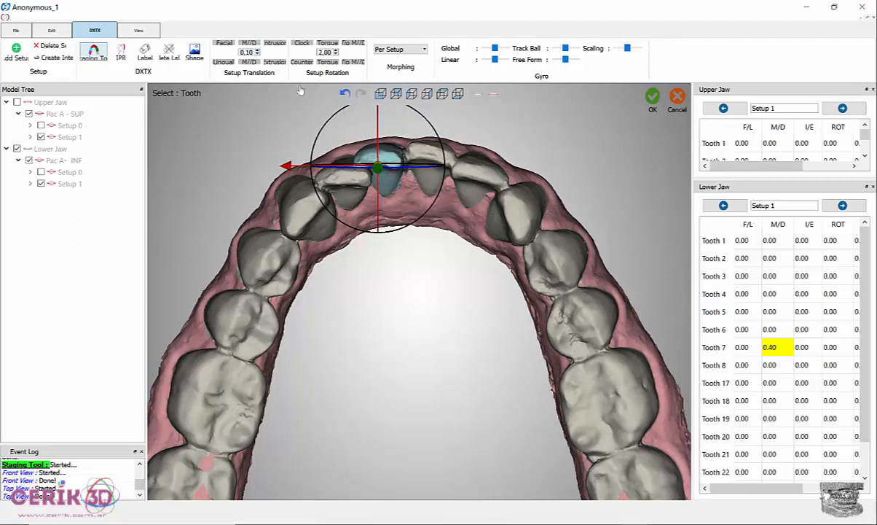
pyautogui.click(252, 62)
pyautogui.click(252, 62)
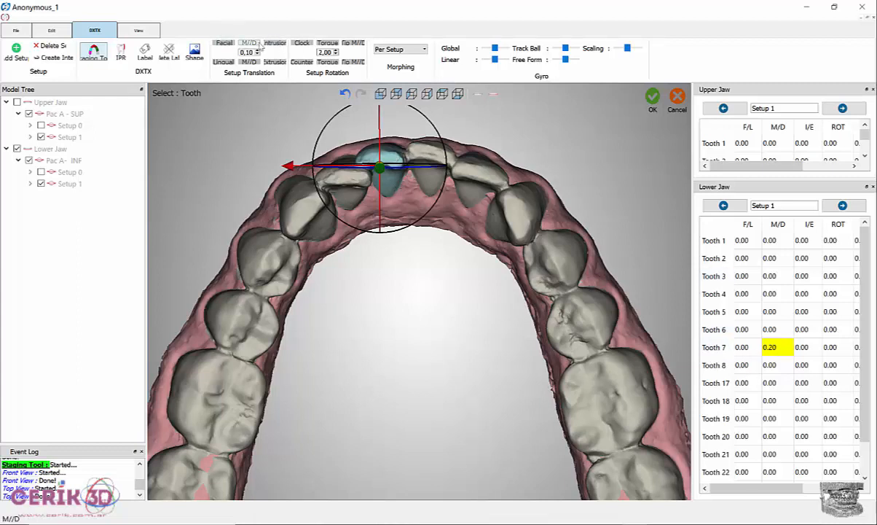
# Translate Tooth 7 facially by 0.20 and, from the front view, tip it mesiodistally to 10.00.
pyautogui.click(229, 44)
pyautogui.click(229, 44)
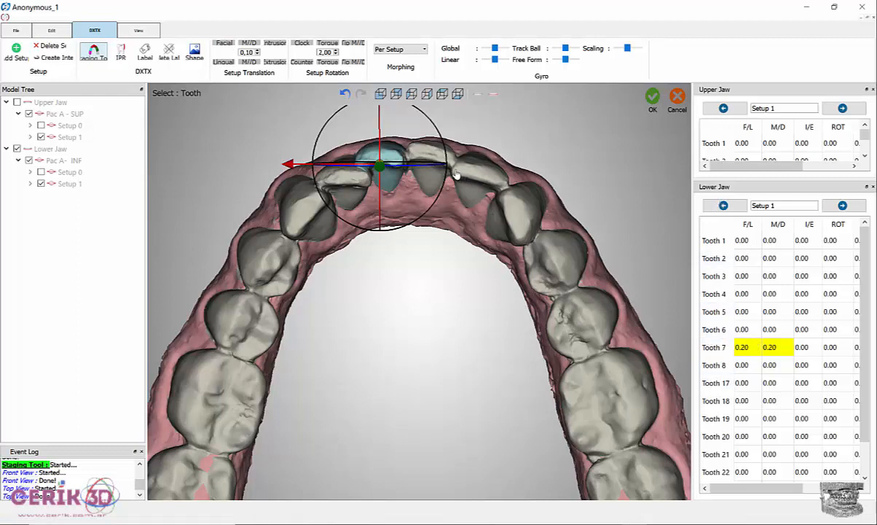
pyautogui.click(380, 95)
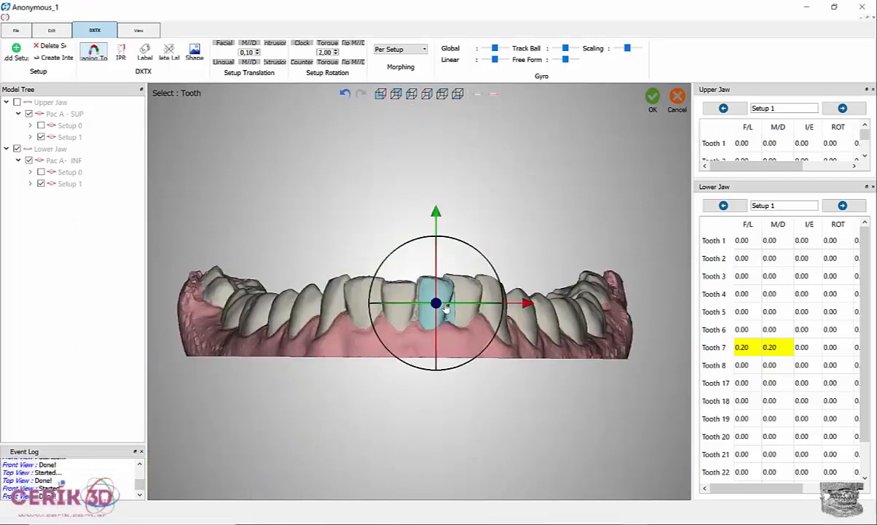
pyautogui.click(353, 44)
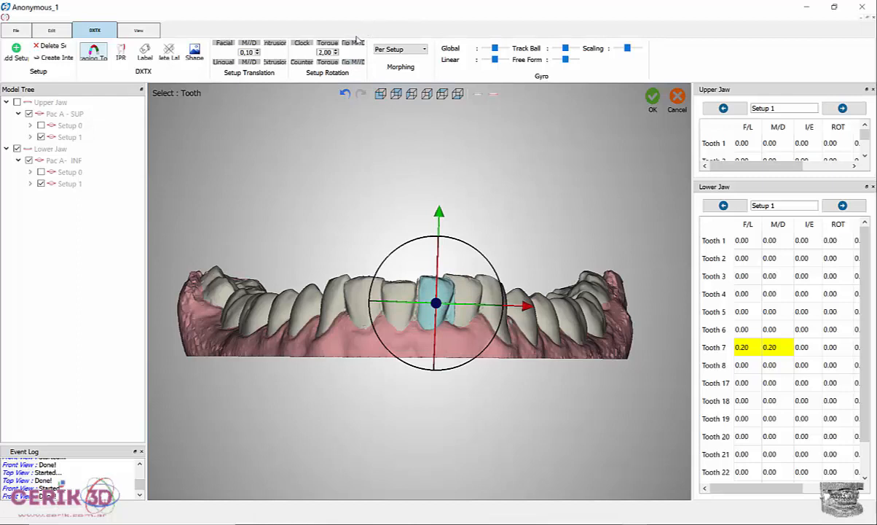
pyautogui.click(355, 44)
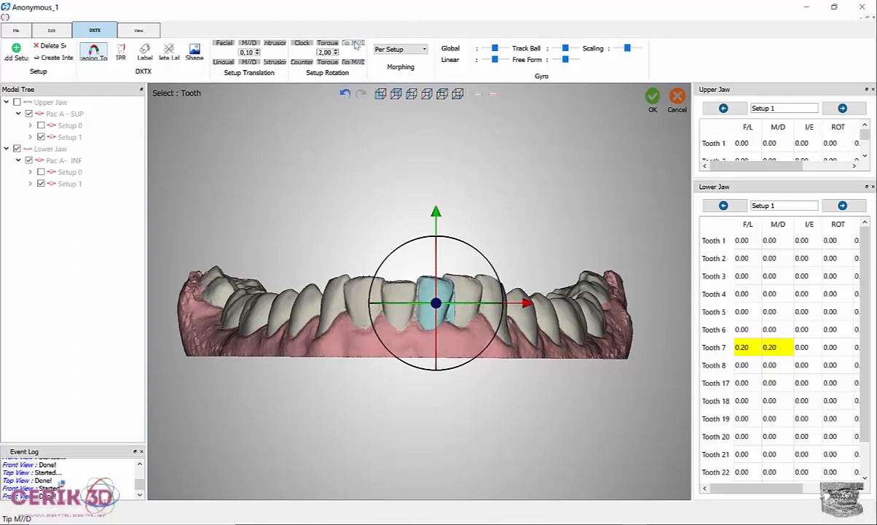
pyautogui.click(355, 44)
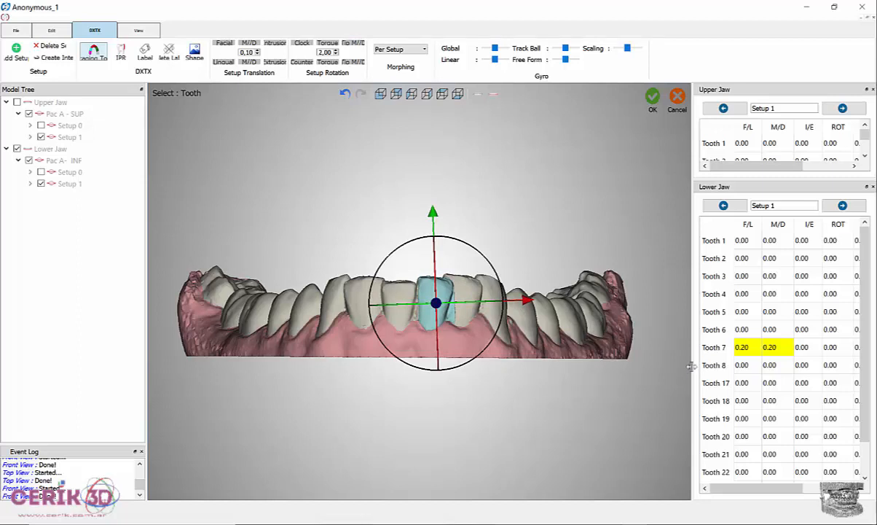
pyautogui.moveTo(690, 367); pyautogui.dragTo(632, 367)
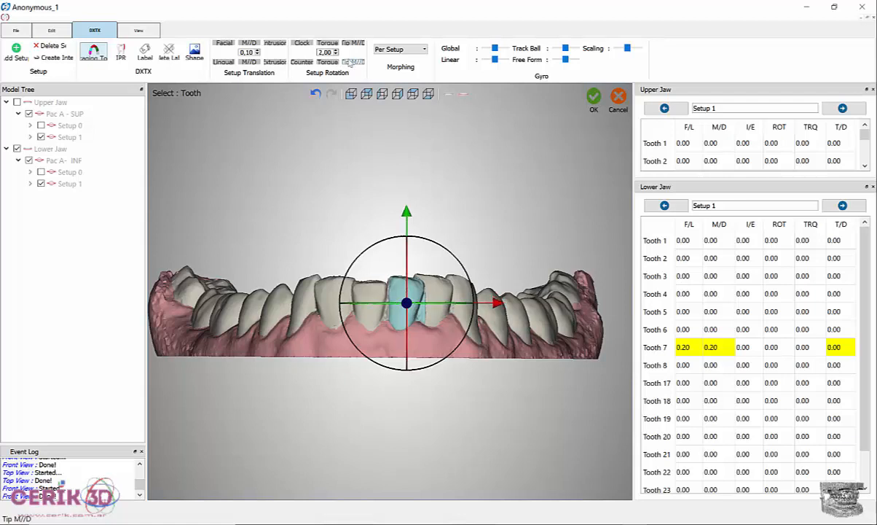
pyautogui.click(353, 45)
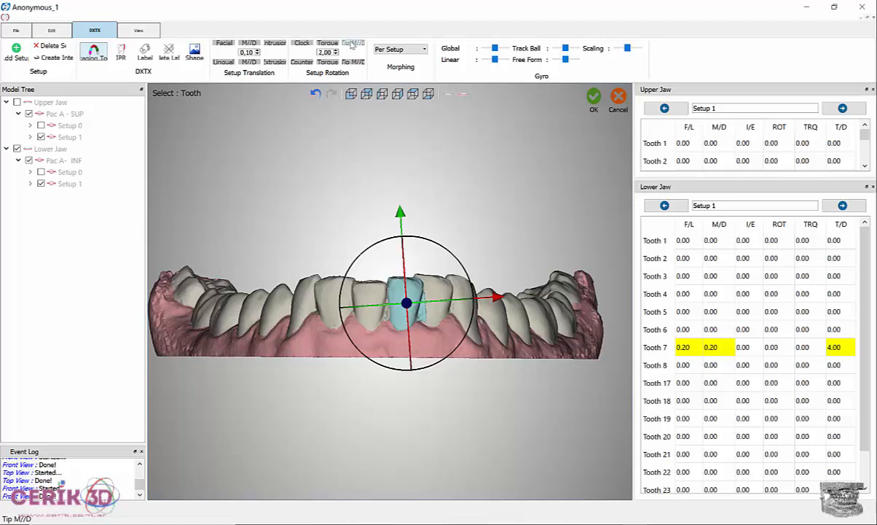
pyautogui.click(353, 45)
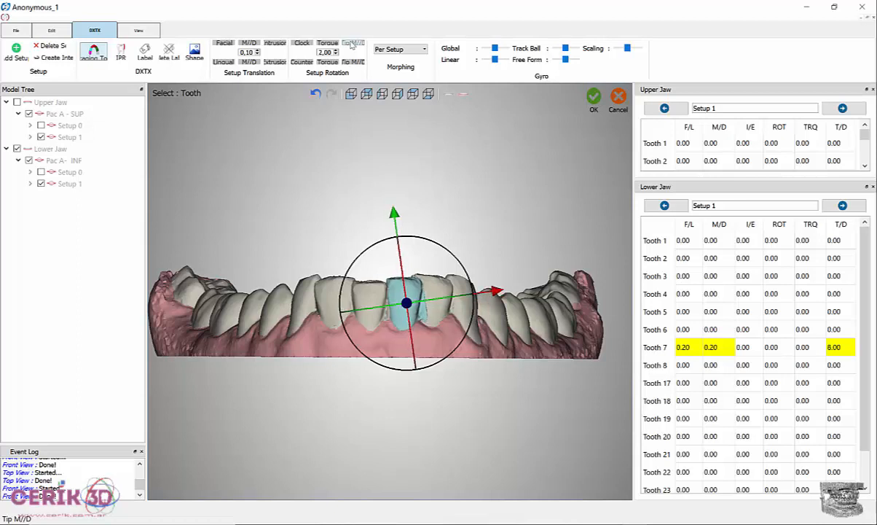
pyautogui.click(353, 45)
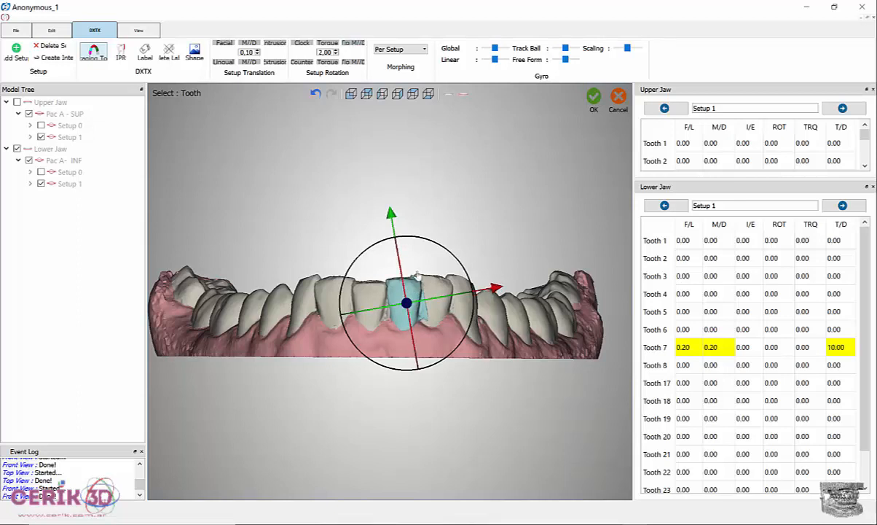
# Intrude Tooth 7 in 0.10 increments to an I/E value of -0.50.
pyautogui.click(277, 43)
pyautogui.click(277, 43)
pyautogui.click(277, 43)
pyautogui.click(277, 43)
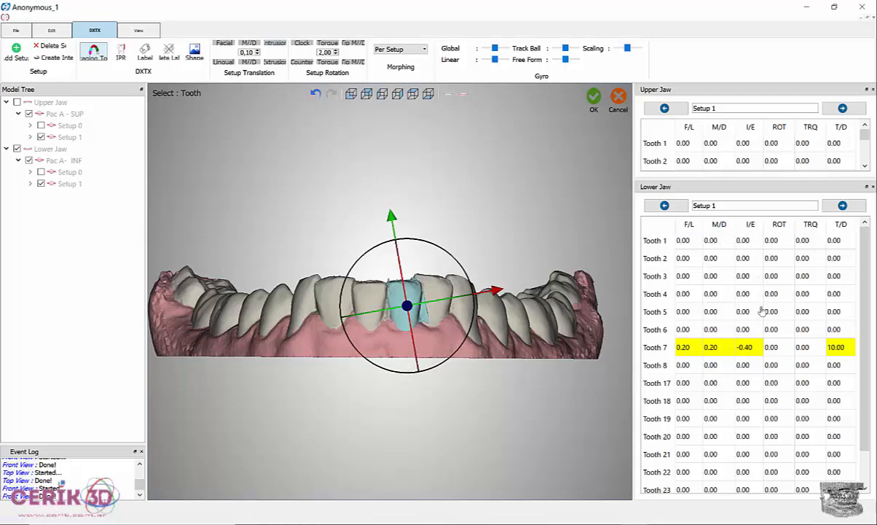
pyautogui.click(276, 46)
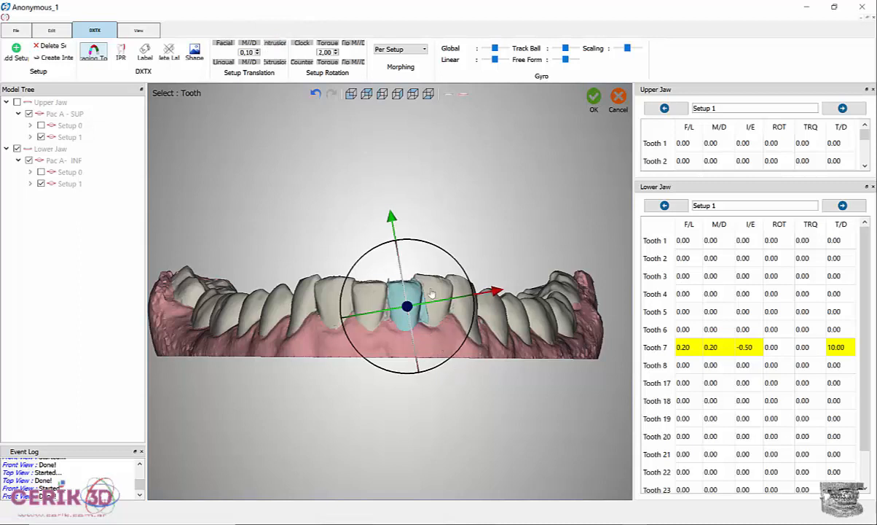
# From the top view, rotate Tooth 7 to a ROT value of 10.00 and bring its facial translation to 0.30.
pyautogui.click(413, 94)
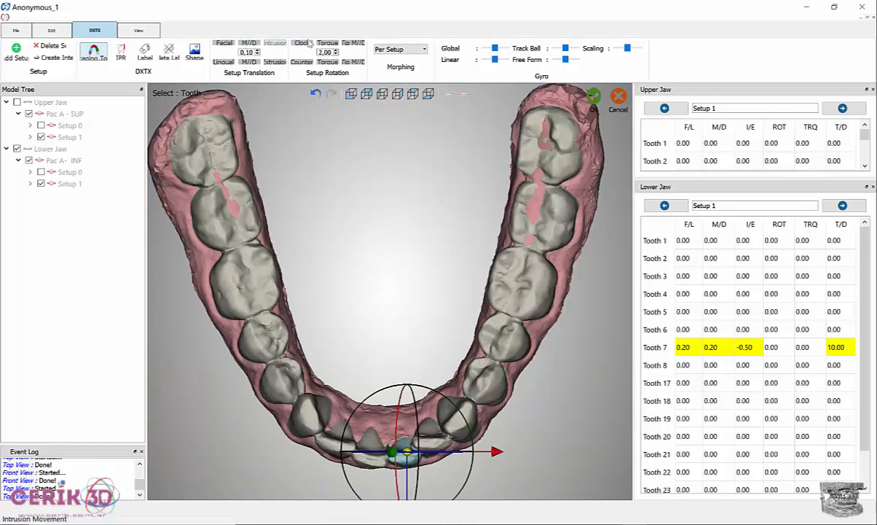
pyautogui.click(302, 64)
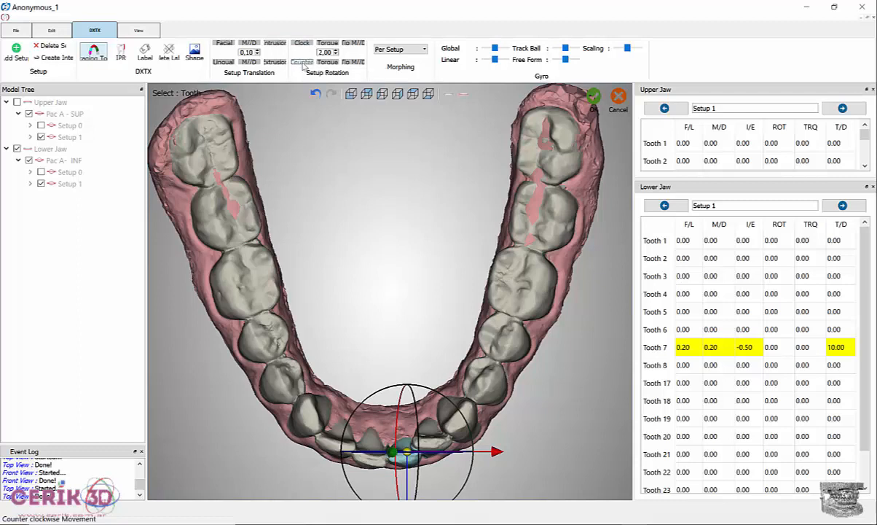
pyautogui.click(302, 63)
pyautogui.click(302, 64)
pyautogui.click(302, 63)
pyautogui.click(303, 44)
pyautogui.click(303, 44)
pyautogui.click(222, 42)
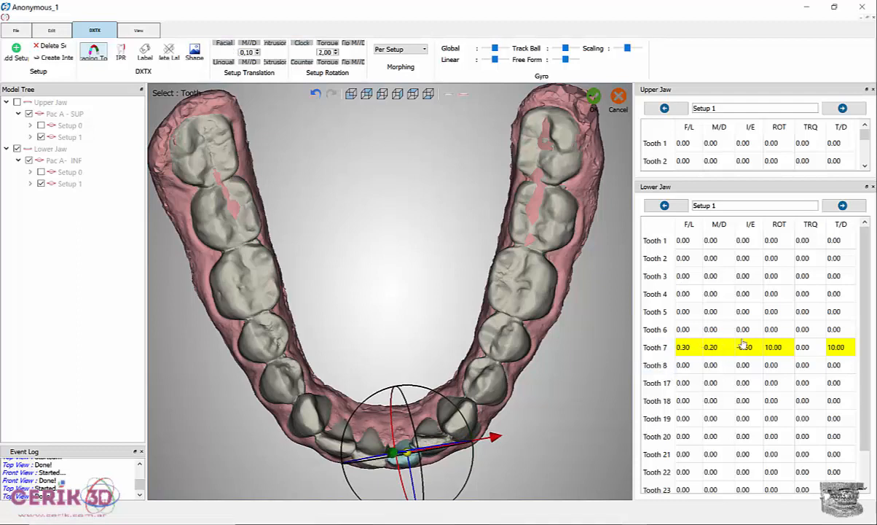
# Compare the lower jaw's Setup 0 with Setup 1 from the front view, returning to Setup 1.
pyautogui.click(416, 95)
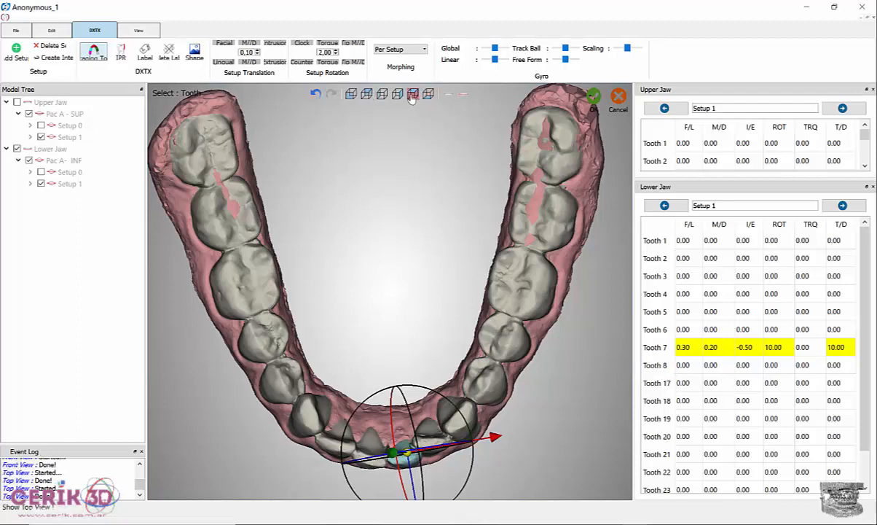
pyautogui.click(351, 94)
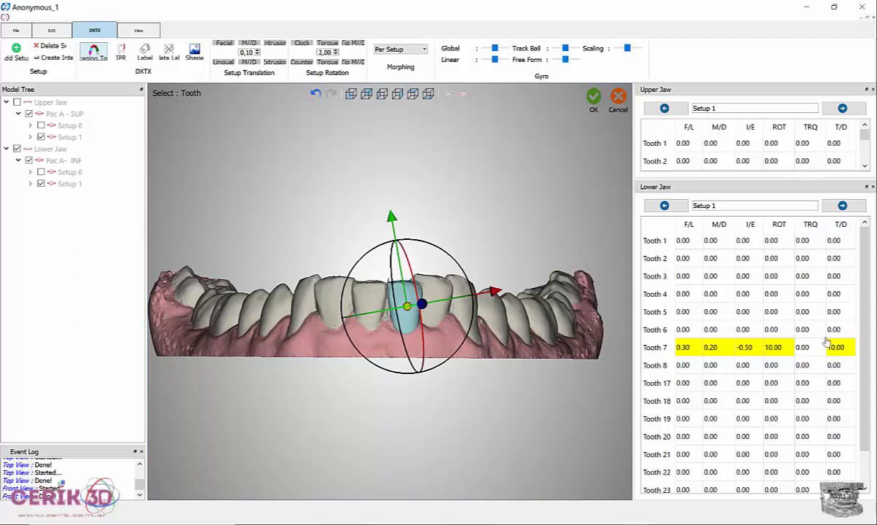
pyautogui.click(665, 206)
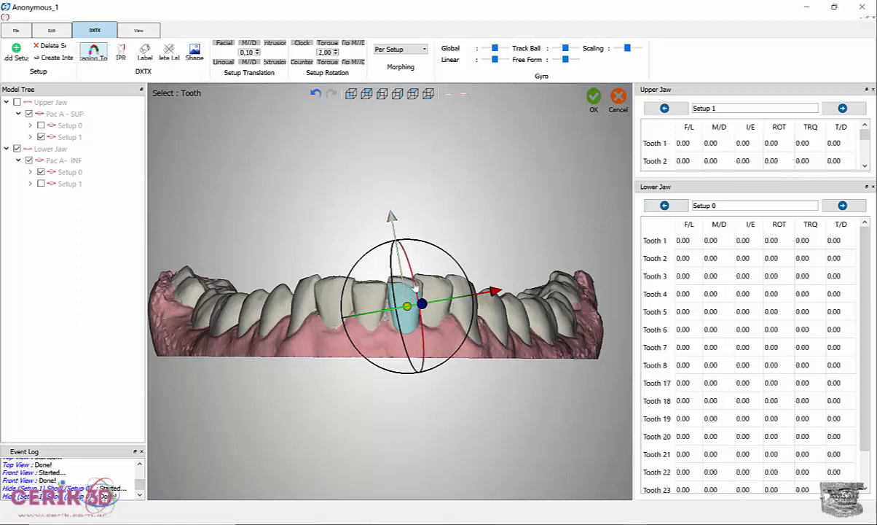
pyautogui.click(843, 206)
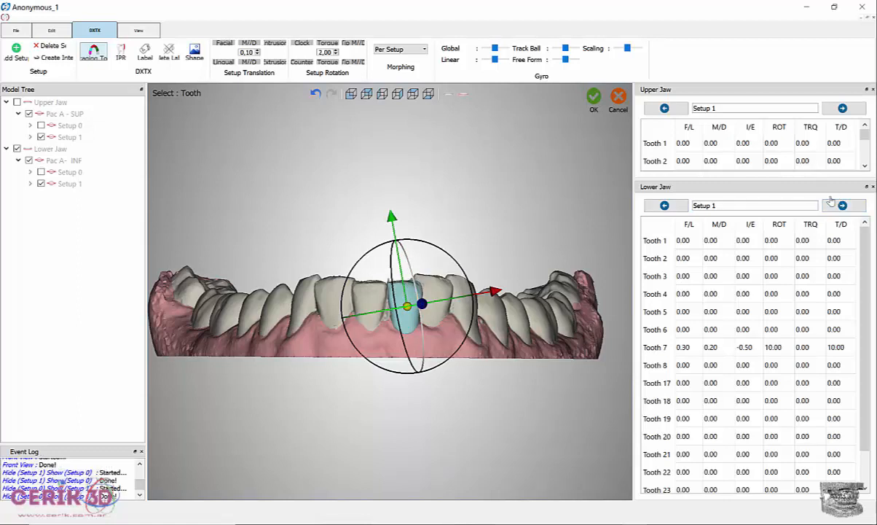
# Select Tooth 7 in the lower jaw table and both central incisors in the model to check which tooth the row represents.
pyautogui.click(660, 349)
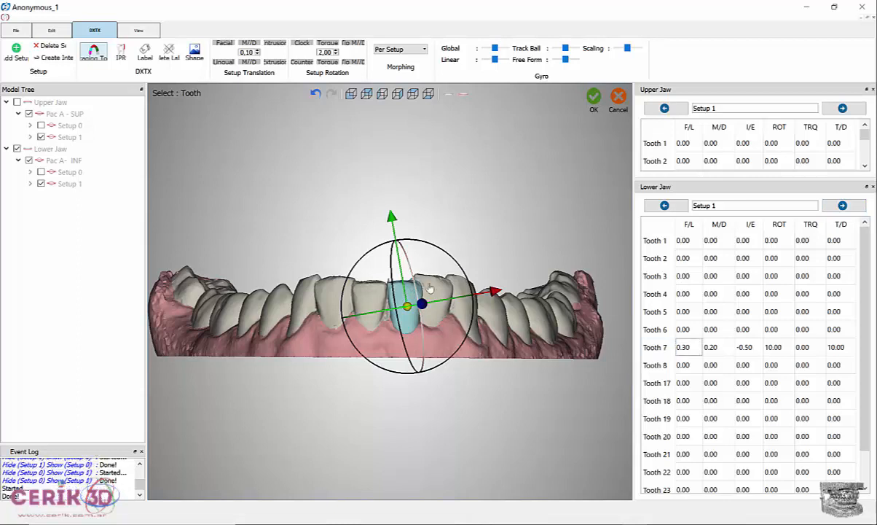
pyautogui.click(367, 295)
pyautogui.click(367, 295)
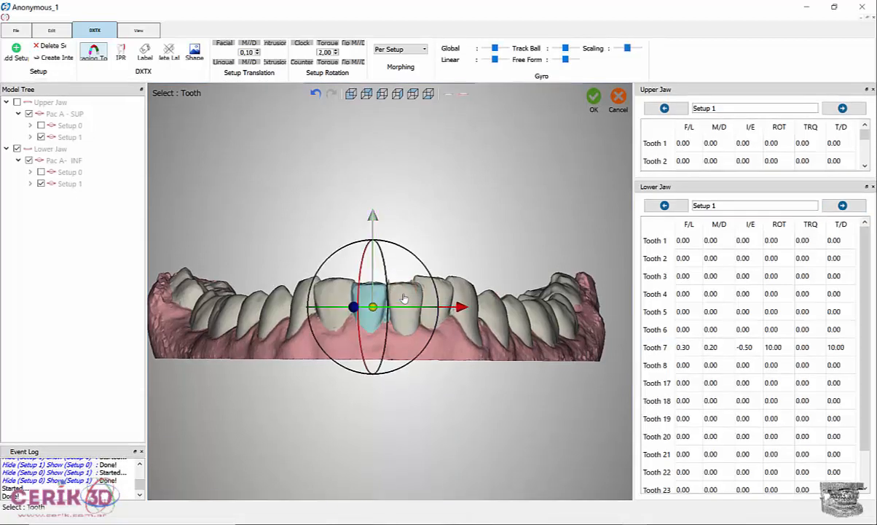
pyautogui.click(405, 290)
pyautogui.click(404, 290)
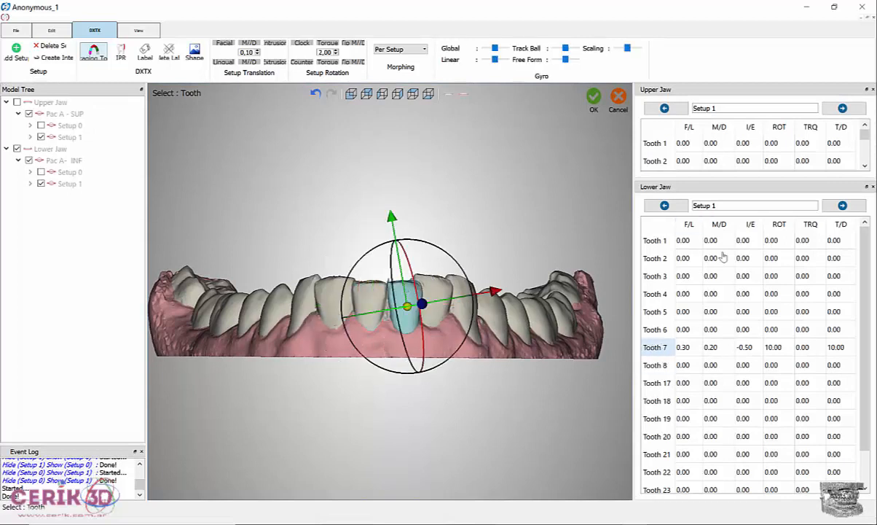
pyautogui.click(662, 351)
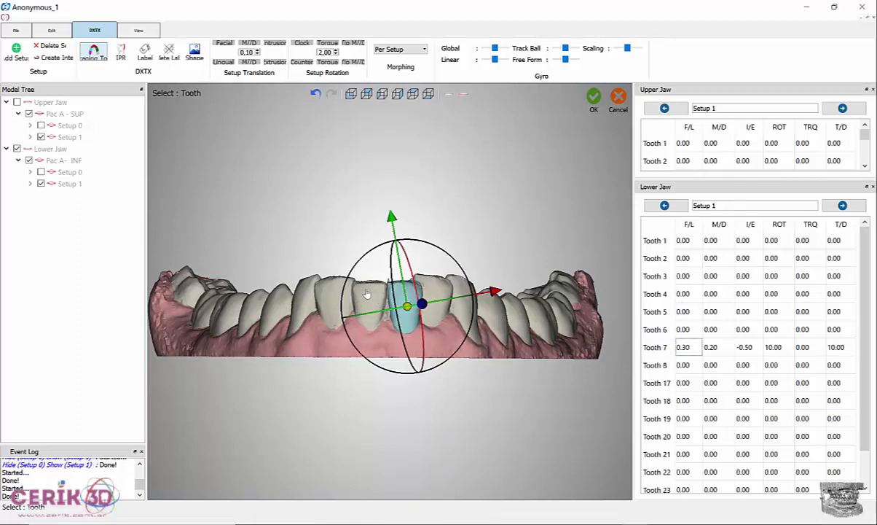
# Turn the lower arch to a side view to examine the inclination of Tooth 7.
pyautogui.moveTo(491, 237)
pyautogui.mouseDown(button='middle')
pyautogui.moveTo(333, 194)
pyautogui.moveTo(414, 262)
pyautogui.moveTo(454, 273)
pyautogui.mouseUp(button='middle')
pyautogui.moveTo(532, 315)
pyautogui.mouseDown(button='middle')
pyautogui.moveTo(431, 378)
pyautogui.moveTo(435, 323)
pyautogui.mouseUp(button='middle')
pyautogui.moveTo(416, 236); pyautogui.dragTo(466, 218, button='middle')
pyautogui.scroll(-3, 496, 275)
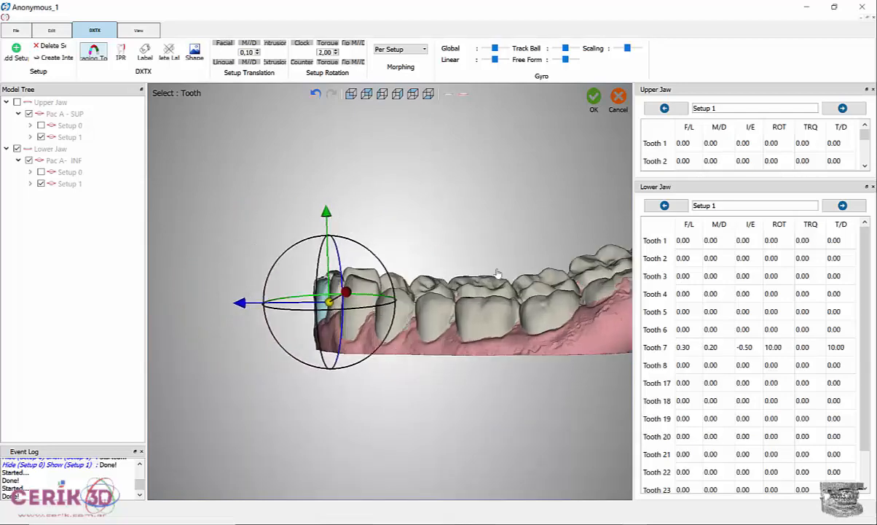
# Apply torque to Tooth 7 in the lower jaw's Setup 1, bringing its TRQ value to 4.00.
pyautogui.scroll(5, 497, 276)
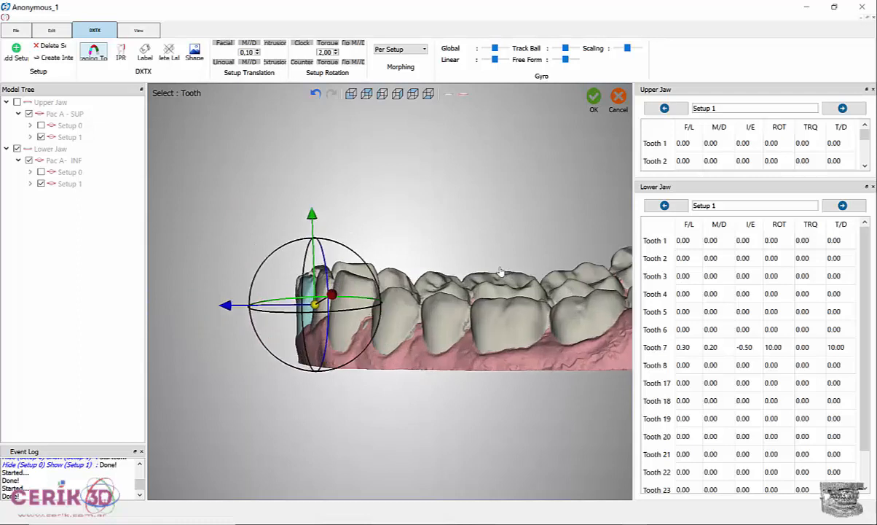
pyautogui.click(328, 45)
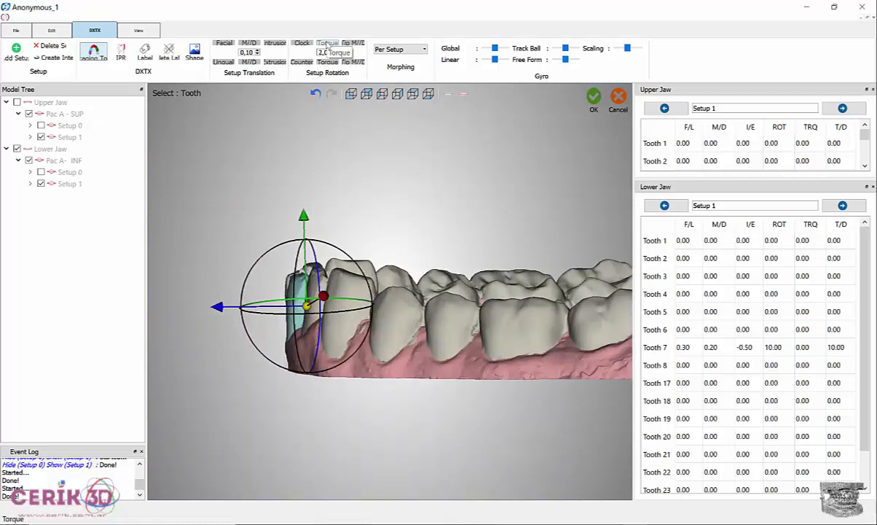
pyautogui.click(328, 45)
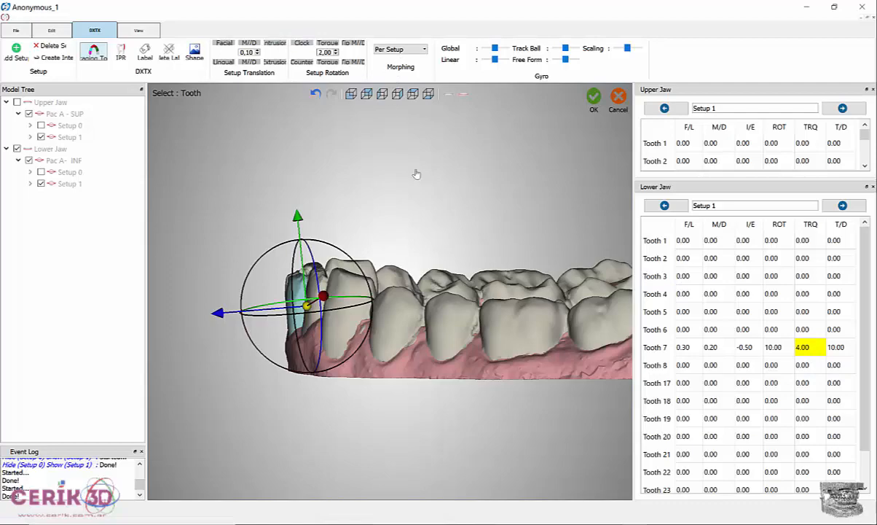
# From the top view, rotate the other lower central incisor, Tooth 21, counterclockwise to a ROT value of 8.00.
pyautogui.moveTo(449, 320)
pyautogui.mouseDown(button='middle')
pyautogui.moveTo(391, 303)
pyautogui.moveTo(408, 290)
pyautogui.moveTo(370, 418)
pyautogui.moveTo(456, 353)
pyautogui.moveTo(529, 341)
pyautogui.moveTo(402, 424)
pyautogui.moveTo(370, 474)
pyautogui.moveTo(507, 362)
pyautogui.moveTo(378, 339)
pyautogui.moveTo(307, 430)
pyautogui.moveTo(305, 356)
pyautogui.moveTo(413, 384)
pyautogui.moveTo(346, 343)
pyautogui.moveTo(411, 338)
pyautogui.moveTo(386, 377)
pyautogui.mouseUp(button='middle')
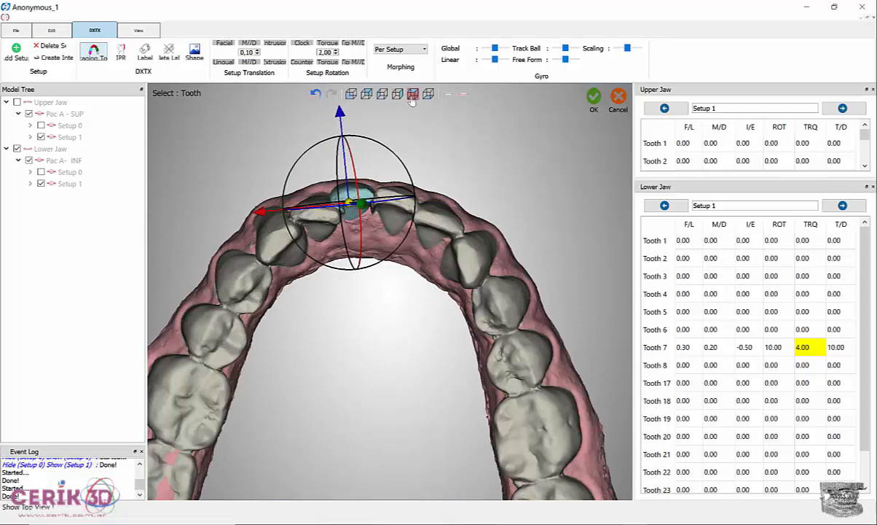
pyautogui.click(412, 94)
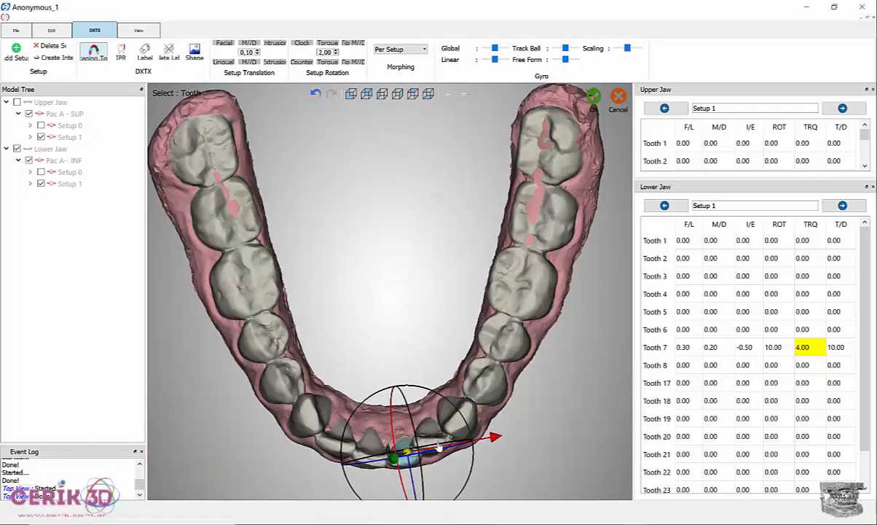
pyautogui.click(371, 440)
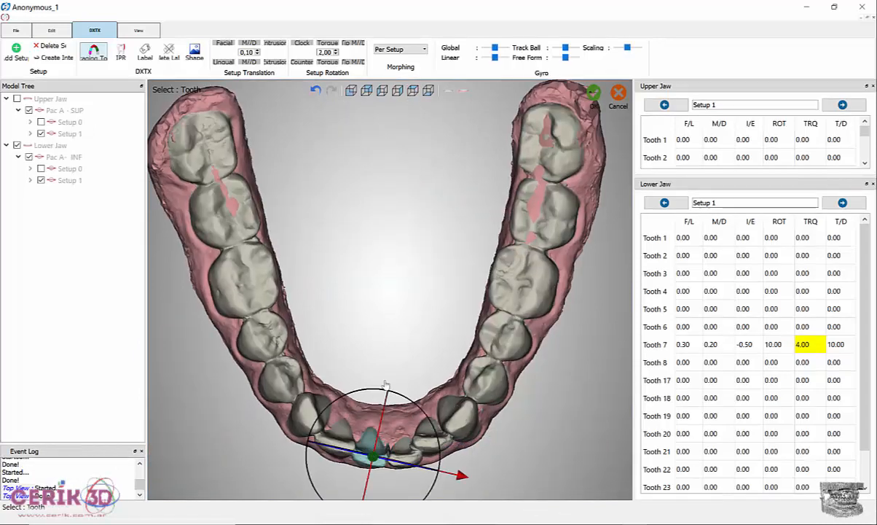
pyautogui.click(302, 63)
pyautogui.click(302, 63)
pyautogui.click(302, 64)
pyautogui.click(302, 64)
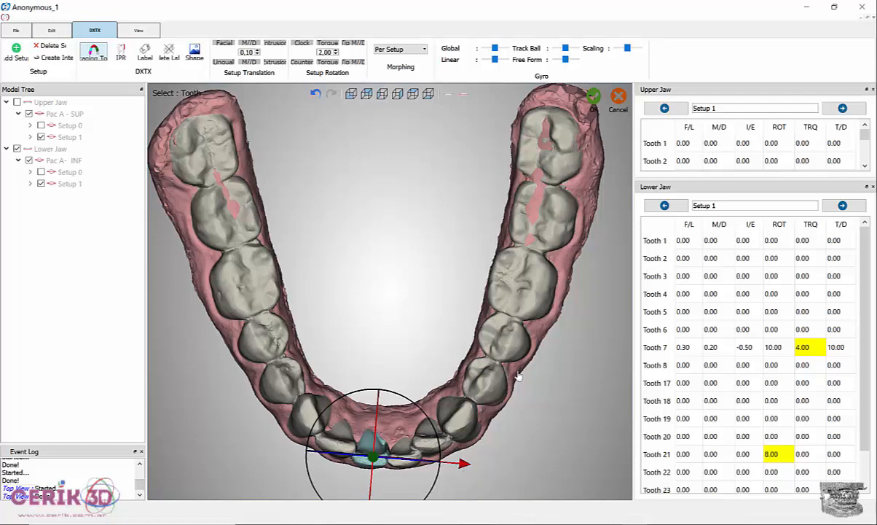
# Select all lower teeth from the canine back to the last molar on both sides of the arch.
pyautogui.click(460, 416)
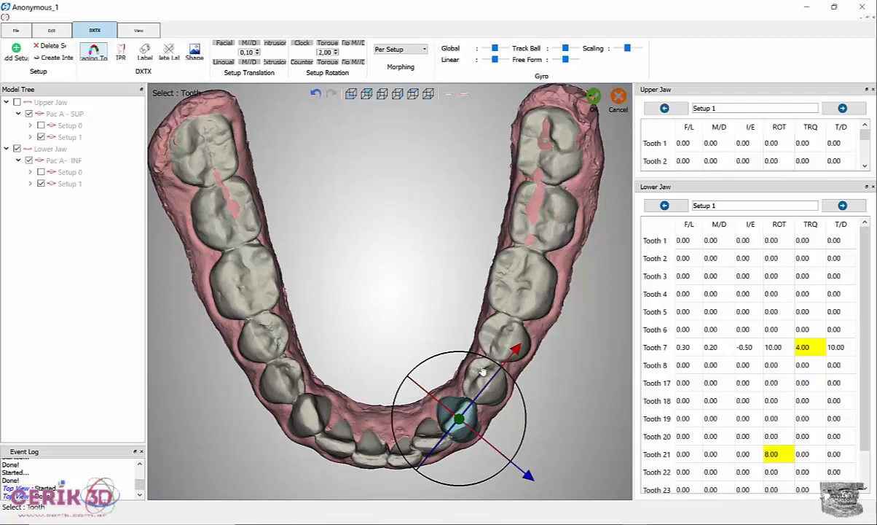
pyautogui.keyDown('ctrl'); pyautogui.click(484, 371); pyautogui.keyUp('ctrl')
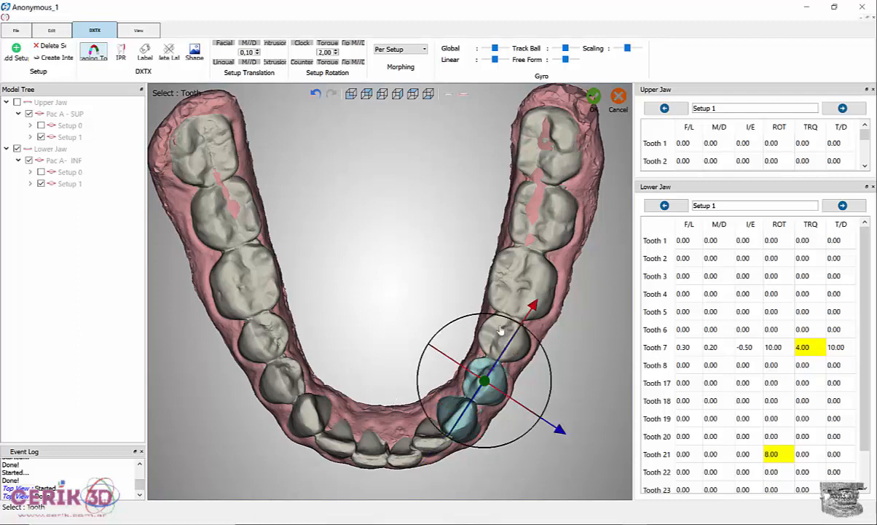
pyautogui.keyDown('ctrl'); pyautogui.click(500, 332); pyautogui.keyUp('ctrl')
pyautogui.keyDown('ctrl'); pyautogui.click(511, 284); pyautogui.keyUp('ctrl')
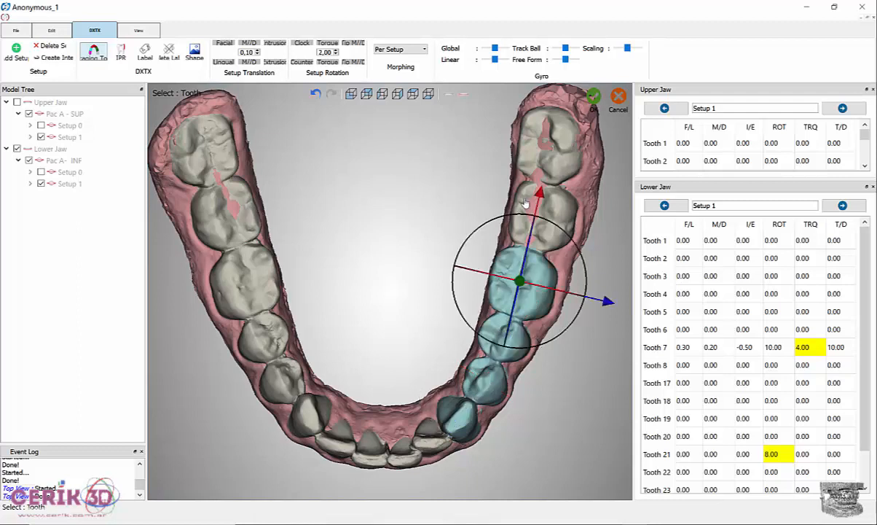
pyautogui.keyDown('ctrl'); pyautogui.click(525, 203); pyautogui.keyUp('ctrl')
pyautogui.keyDown('ctrl'); pyautogui.click(539, 126); pyautogui.keyUp('ctrl')
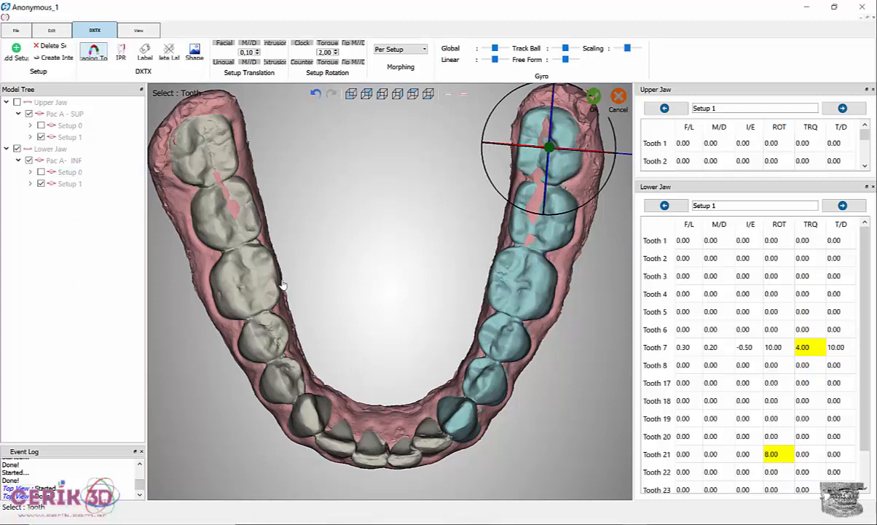
pyautogui.keyDown('ctrl'); pyautogui.click(309, 414); pyautogui.keyUp('ctrl')
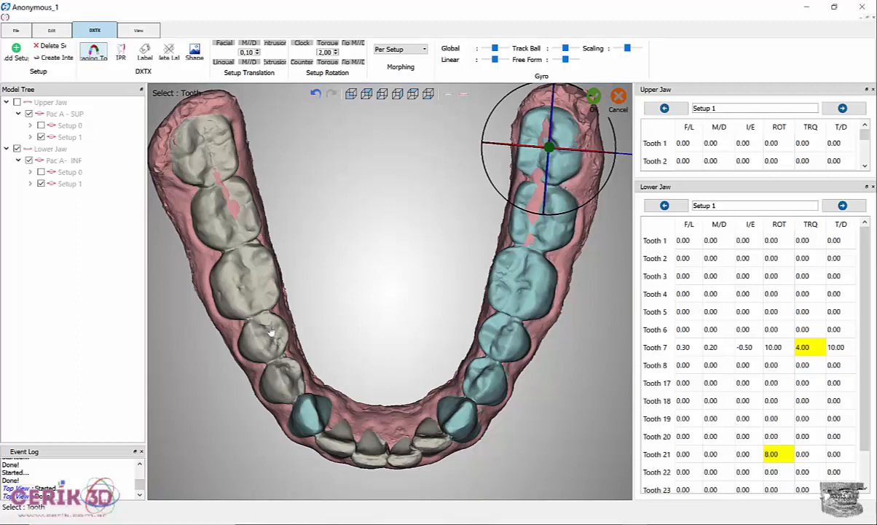
pyautogui.keyDown('ctrl'); pyautogui.click(286, 375); pyautogui.keyUp('ctrl')
pyautogui.keyDown('ctrl'); pyautogui.click(261, 281); pyautogui.keyUp('ctrl')
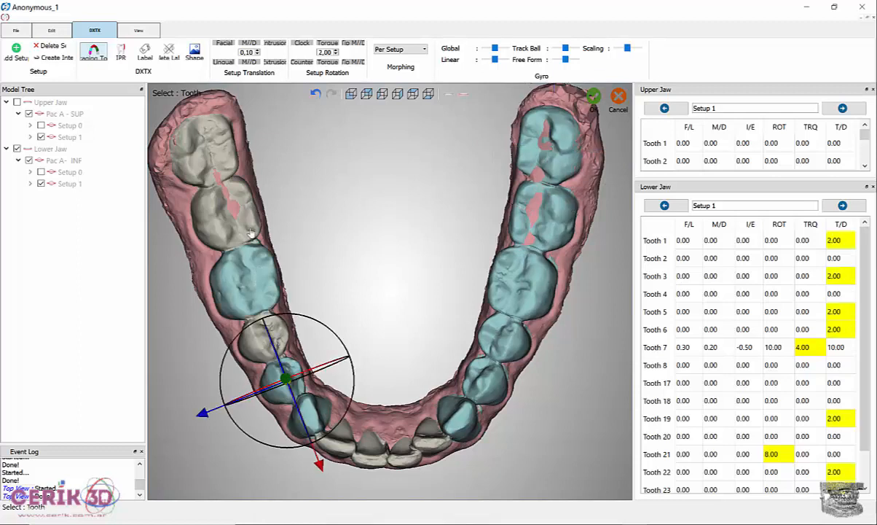
pyautogui.keyDown('ctrl'); pyautogui.click(226, 150); pyautogui.keyUp('ctrl')
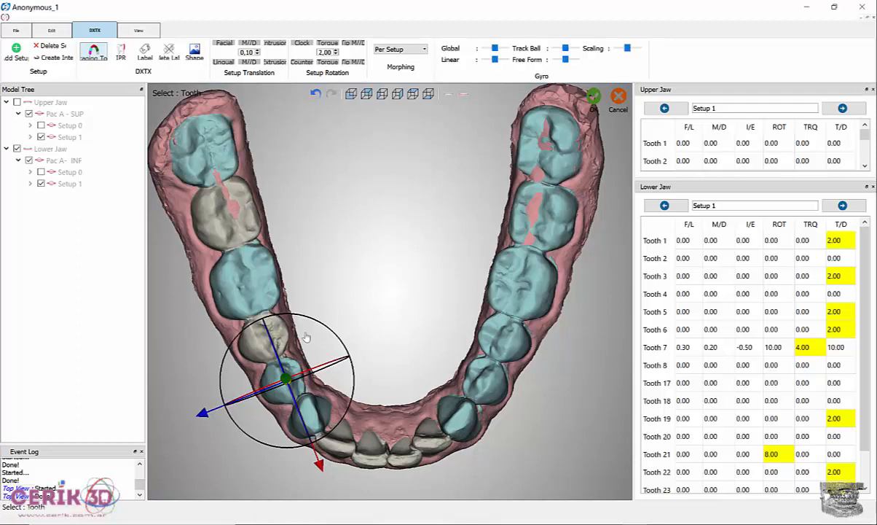
pyautogui.keyDown('ctrl'); pyautogui.click(283, 340); pyautogui.keyUp('ctrl')
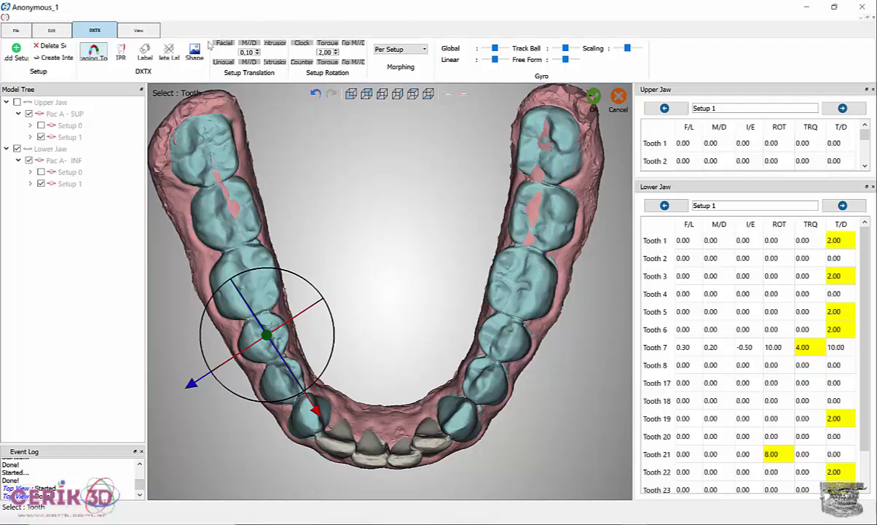
# Move the selected canines, premolars and molars facially in 0.10 increments to an F/L value of 0.90.
pyautogui.click(225, 45)
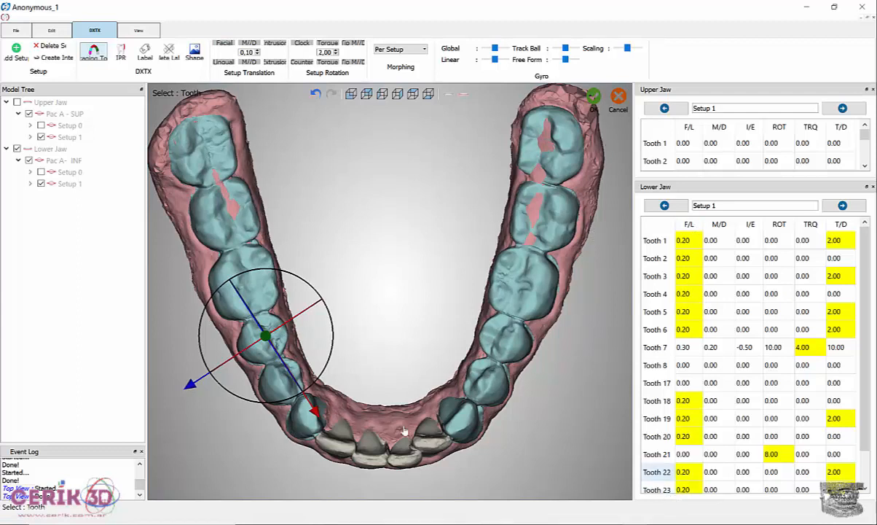
pyautogui.click(222, 45)
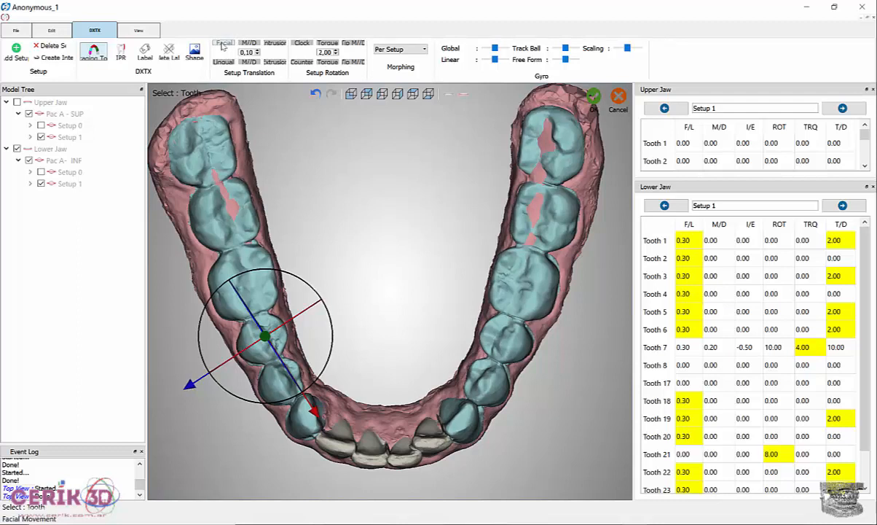
pyautogui.click(222, 45)
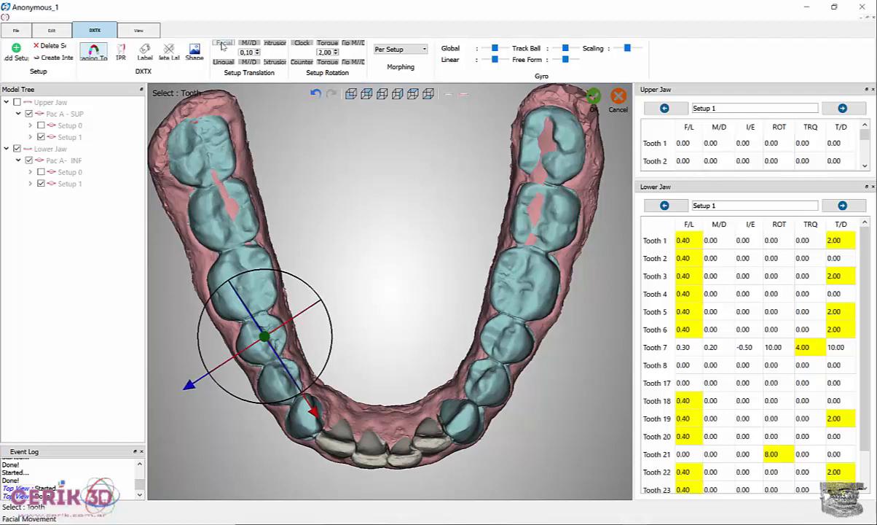
pyautogui.click(222, 46)
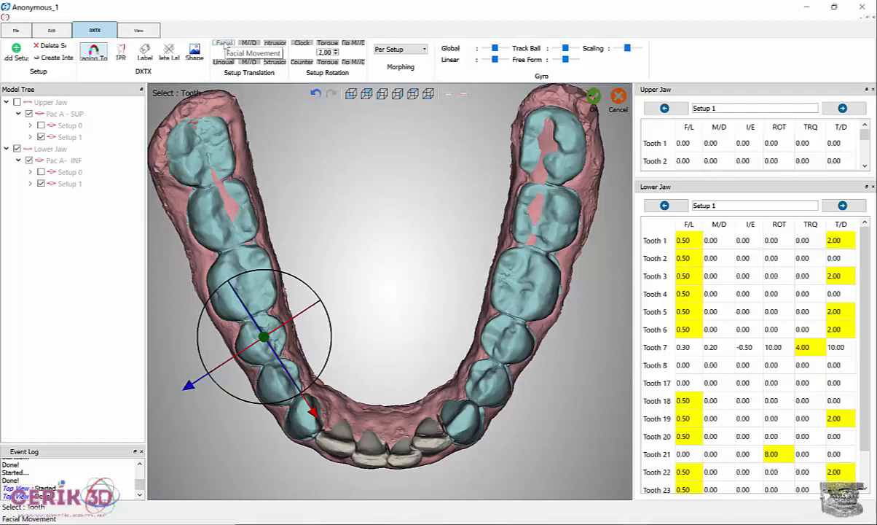
pyautogui.click(225, 46)
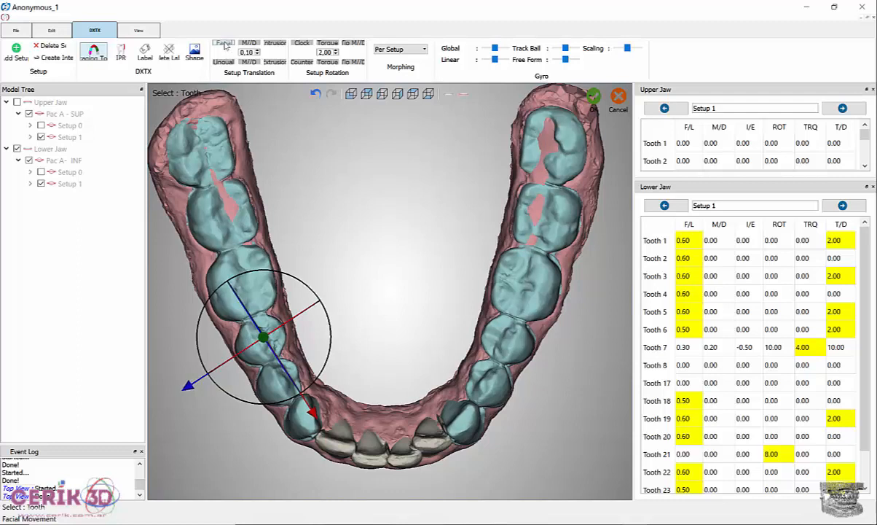
pyautogui.click(224, 46)
pyautogui.click(224, 46)
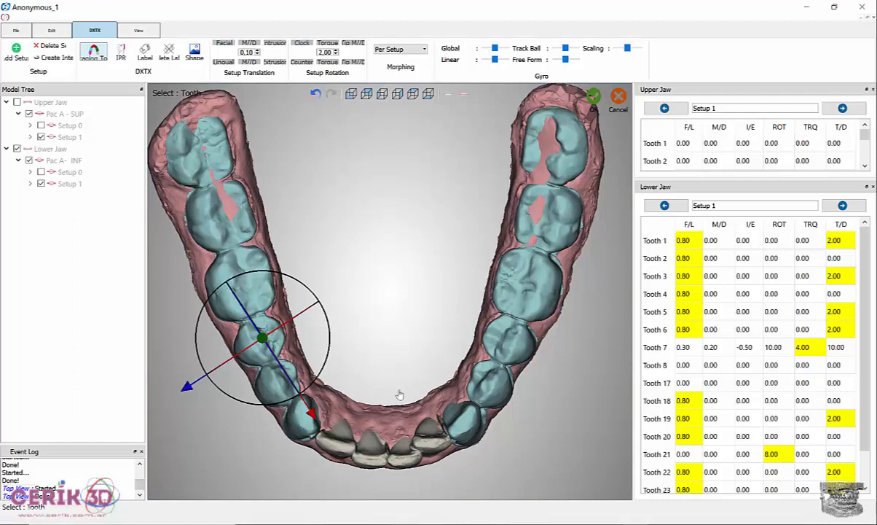
pyautogui.click(224, 44)
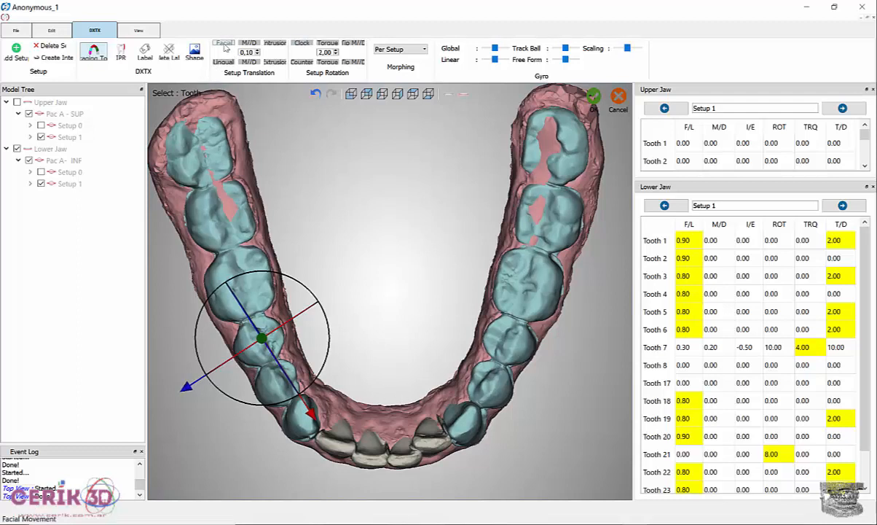
# Show the upper jaw to examine the bite from the front and side, and hide it again.
pyautogui.click(448, 95)
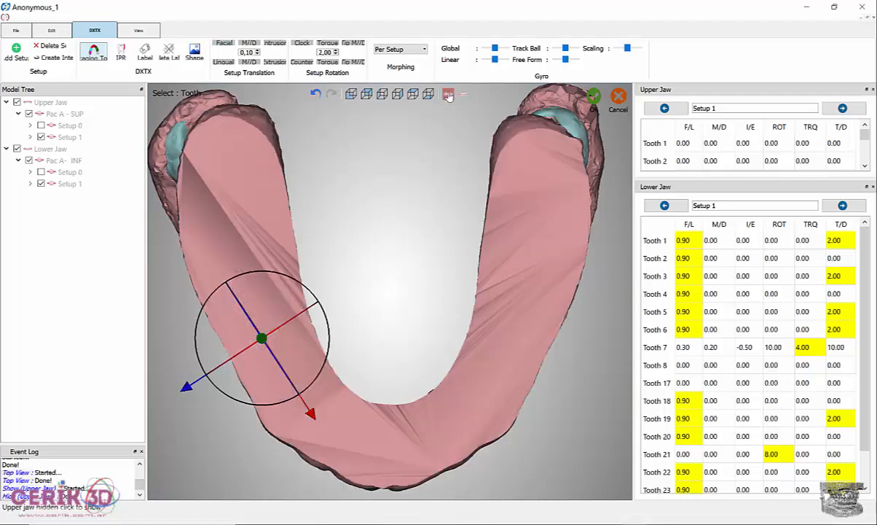
pyautogui.click(350, 94)
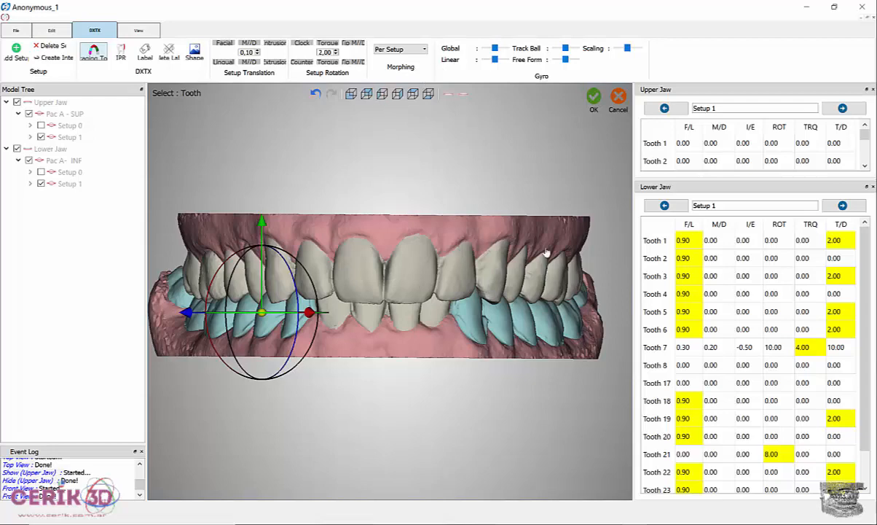
pyautogui.moveTo(516, 290); pyautogui.dragTo(456, 318, button='middle')
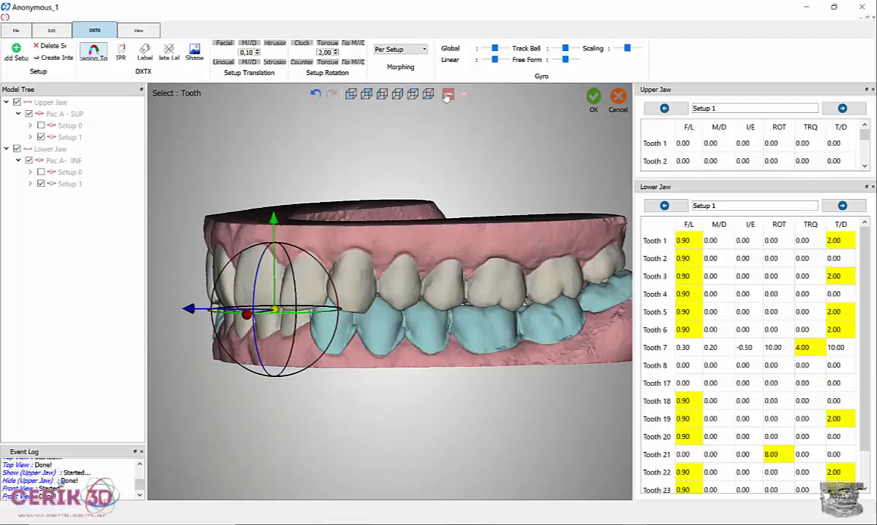
pyautogui.click(352, 96)
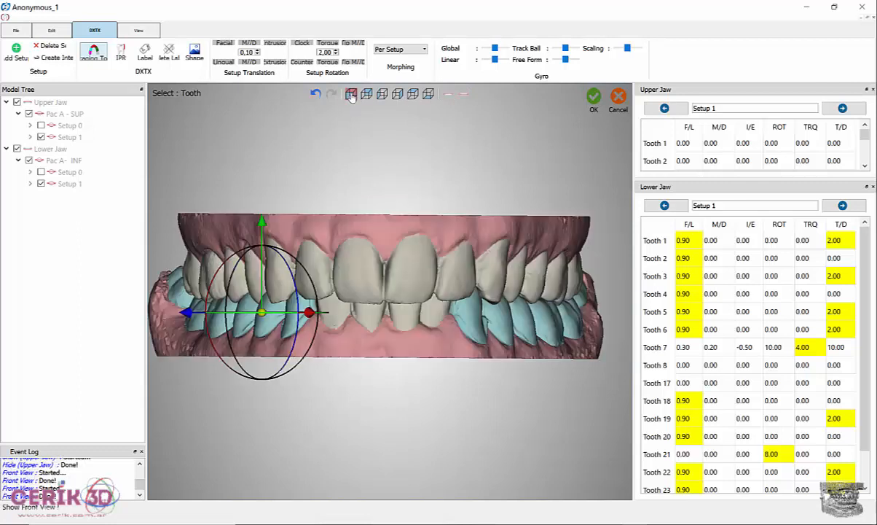
pyautogui.click(447, 97)
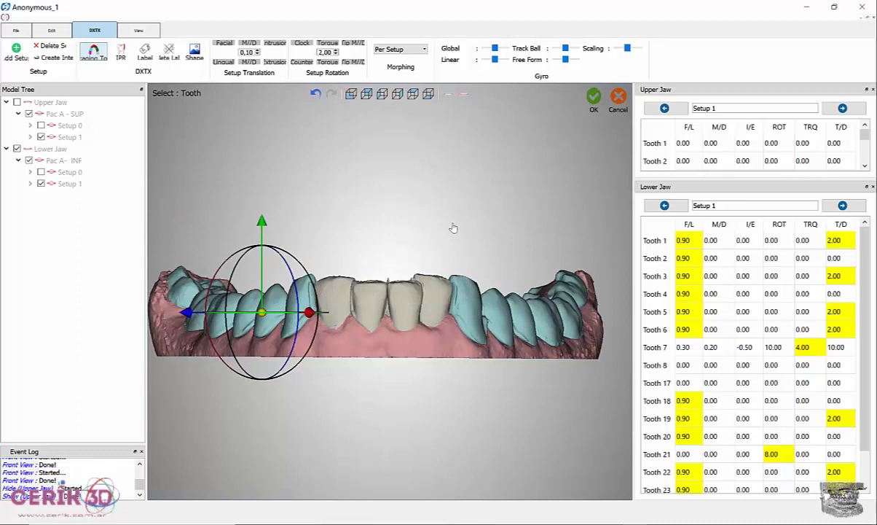
# Select the lower canines and premolars on both sides and move them further facially, bringing Teeth 1, 3 and 19 to F/L 1.20 and Teeth 6 and 18 to 1.10.
pyautogui.click(412, 95)
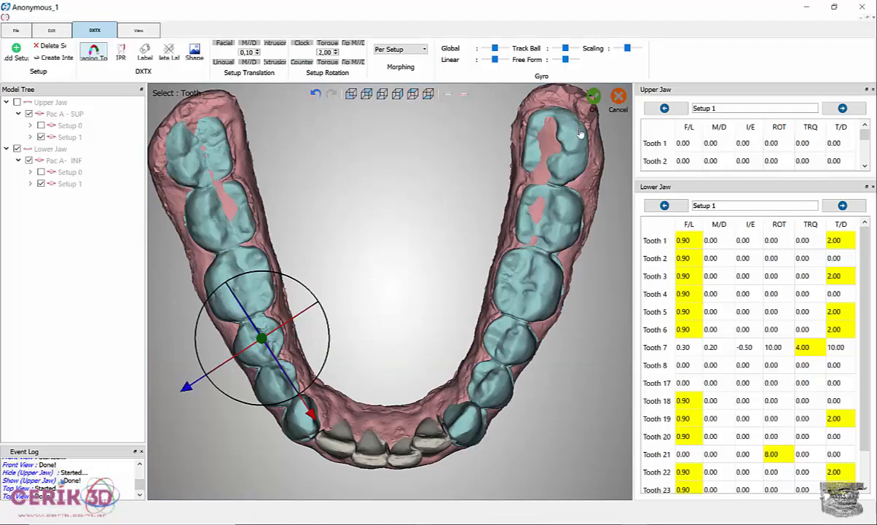
pyautogui.click(493, 384)
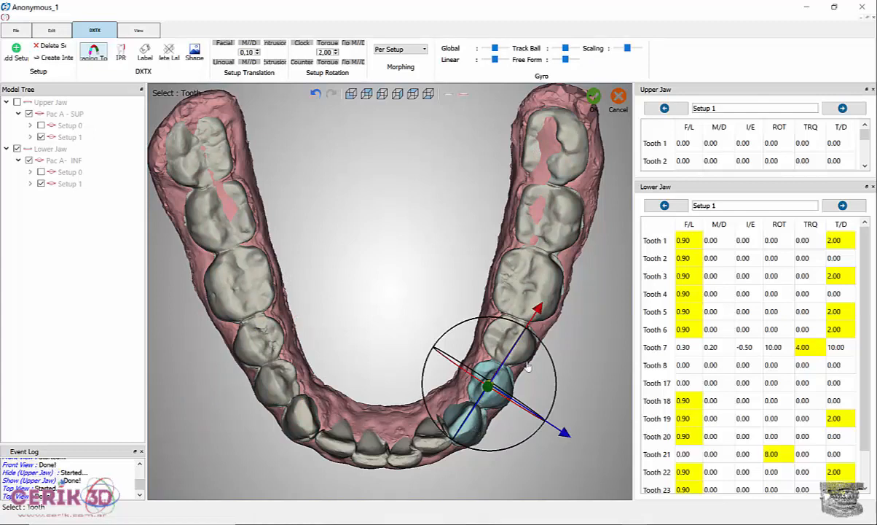
pyautogui.keyDown('ctrl'); pyautogui.click(500, 343); pyautogui.keyUp('ctrl')
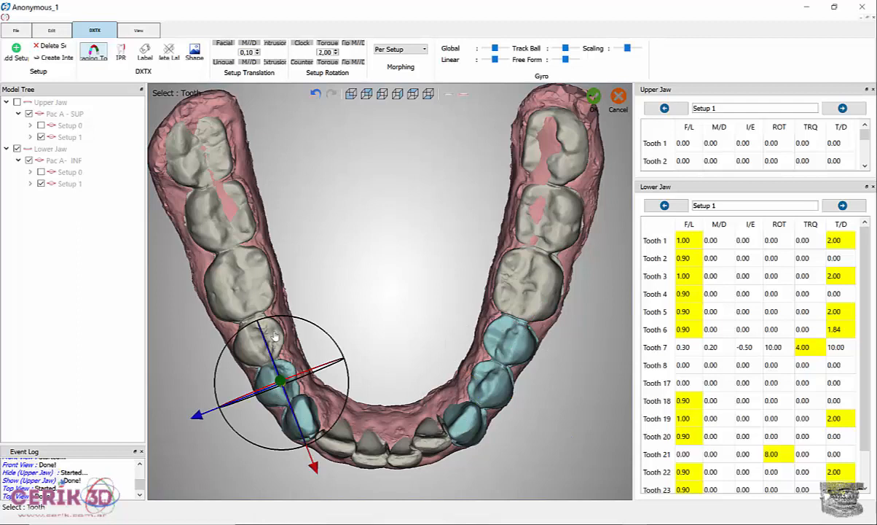
pyautogui.keyDown('ctrl'); pyautogui.click(261, 340); pyautogui.keyUp('ctrl')
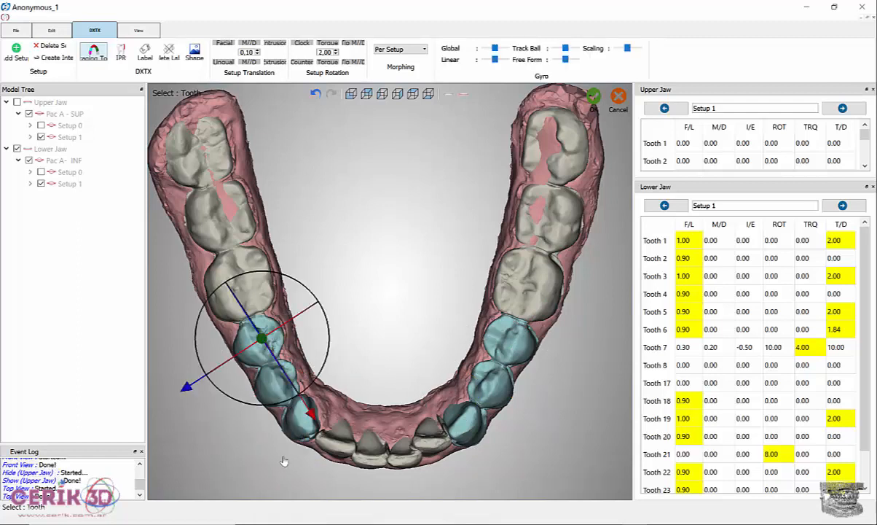
pyautogui.click(224, 43)
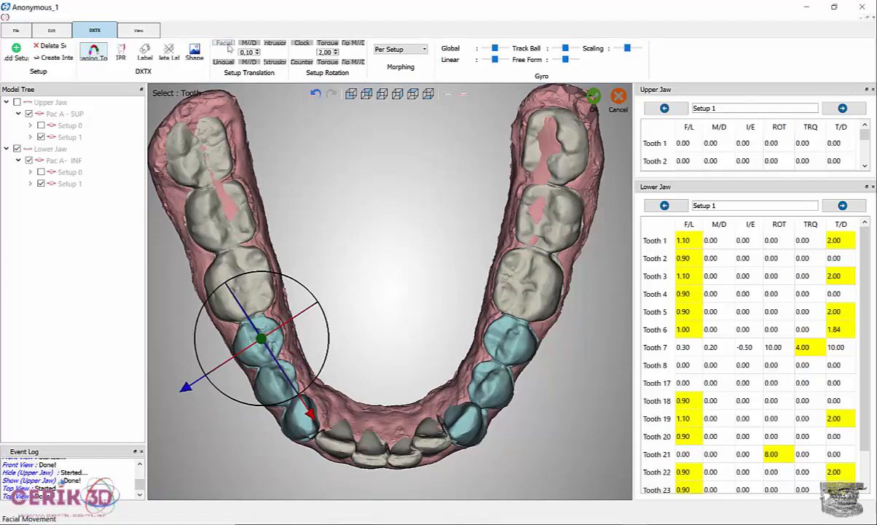
pyautogui.click(228, 47)
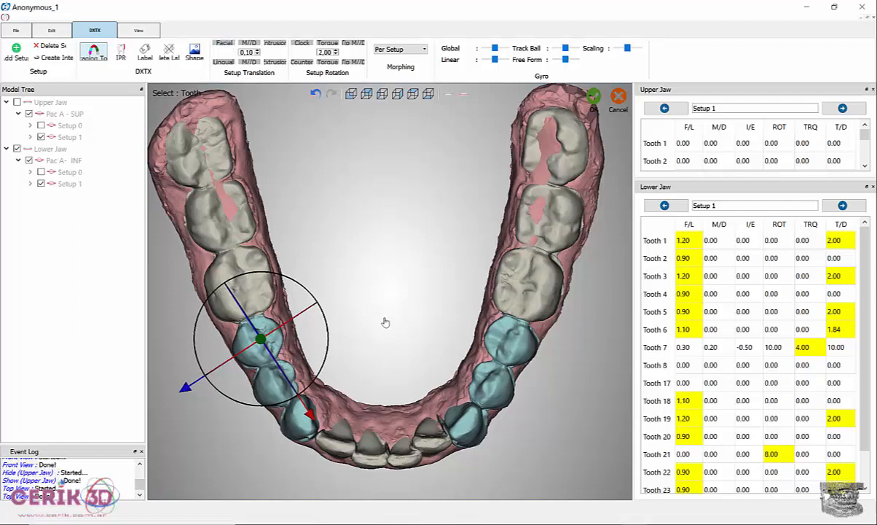
# Hide the lower Setup 1 gum to examine the expanded teeth from the front and above, and show it again.
pyautogui.click(351, 94)
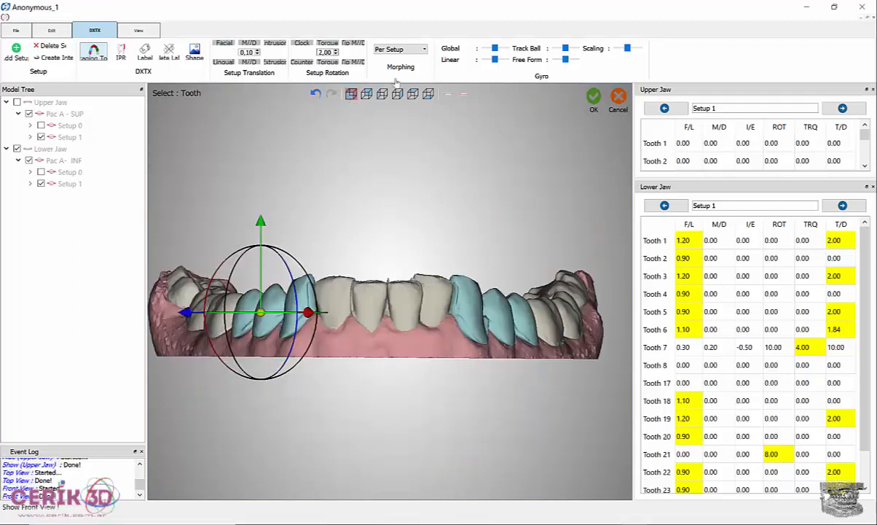
pyautogui.click(30, 184)
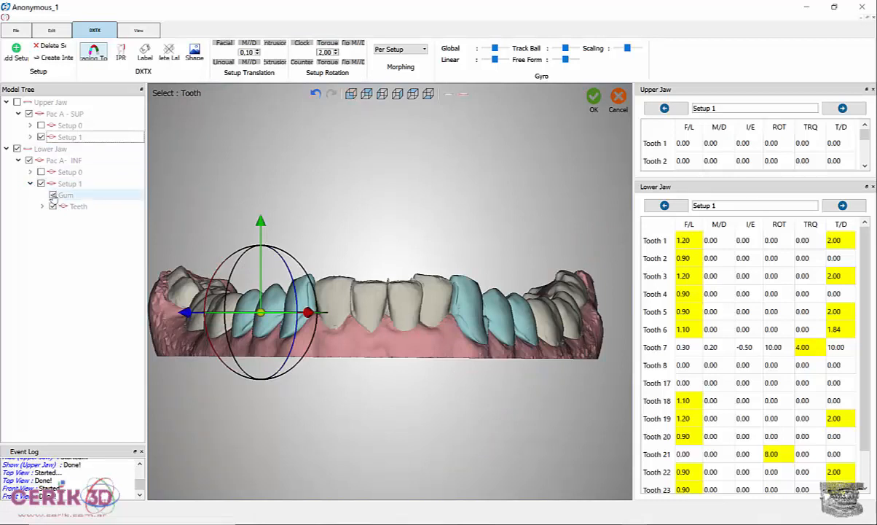
pyautogui.click(52, 196)
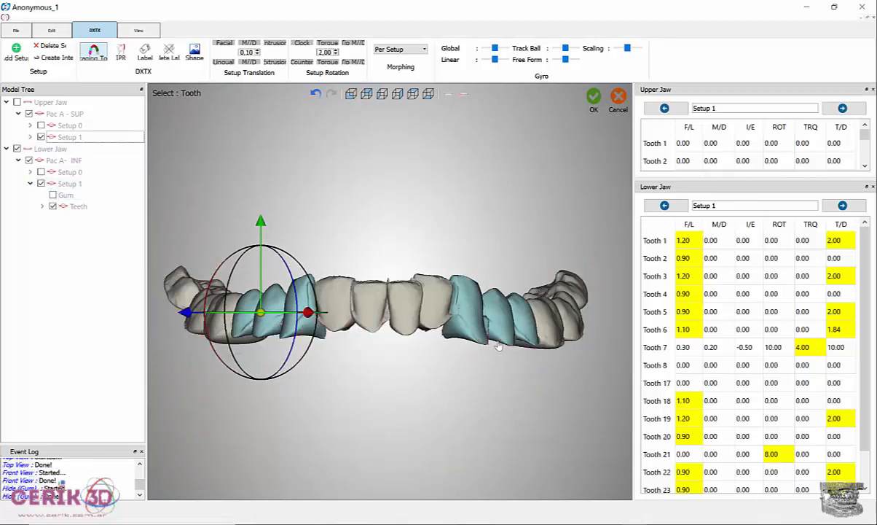
pyautogui.moveTo(382, 204); pyautogui.dragTo(384, 402)
pyautogui.moveTo(411, 310); pyautogui.dragTo(401, 432)
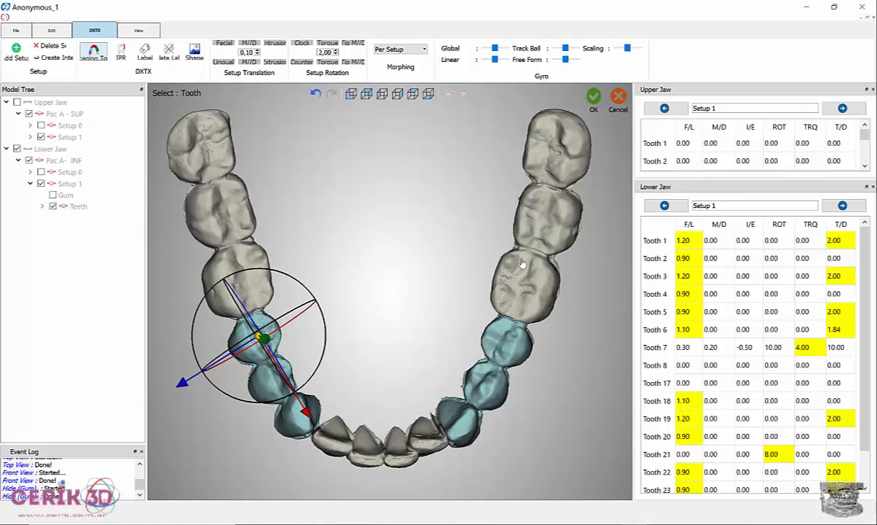
pyautogui.click(52, 195)
pyautogui.click(351, 95)
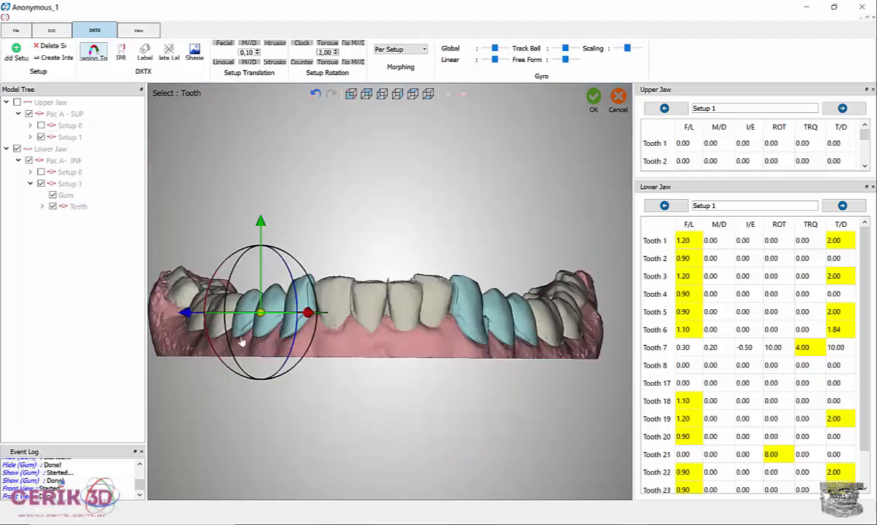
# Apply torque to the selected lower canines and premolars in 2.00 increments, bringing Teeth 1, 3, 6, 18 and 19 to TRQ 6.00.
pyautogui.click(413, 95)
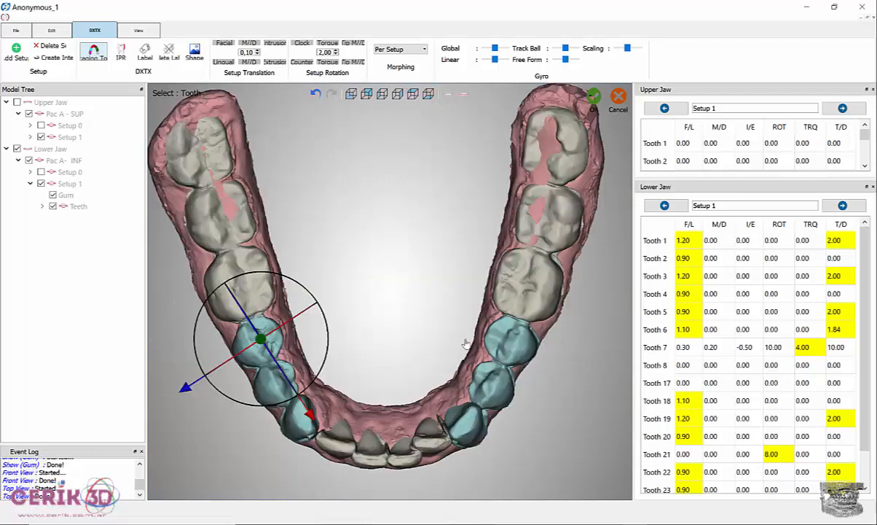
pyautogui.click(329, 46)
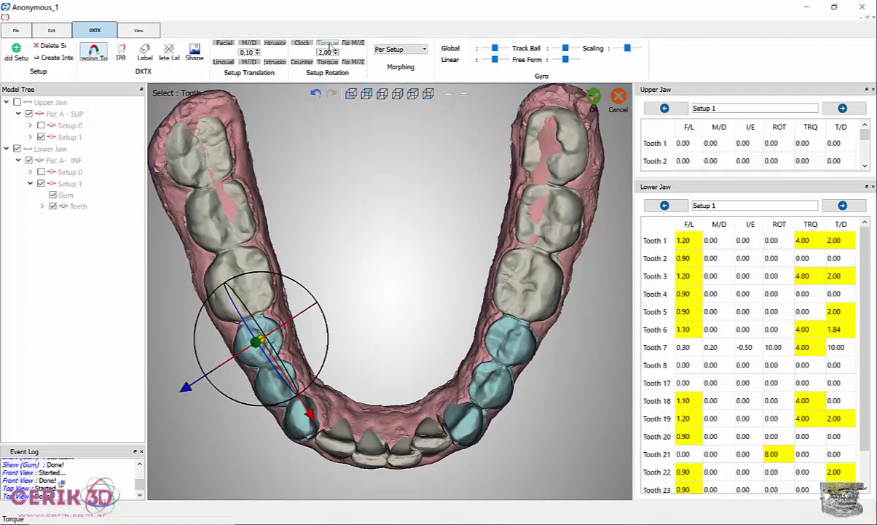
pyautogui.click(329, 45)
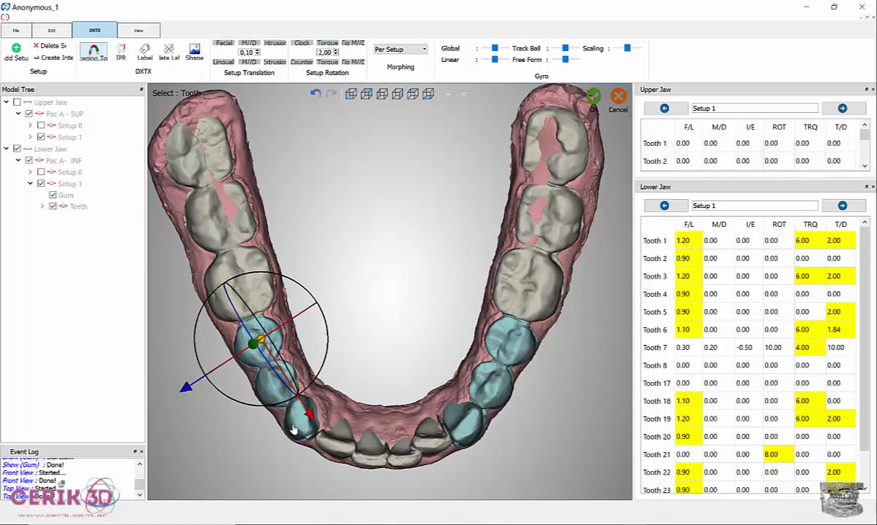
# Rotate the second premolar, Tooth 18, clockwise to ROT -6.00 and the adjacent first premolar, Tooth 6, counterclockwise to ROT 2.00.
pyautogui.click(252, 364)
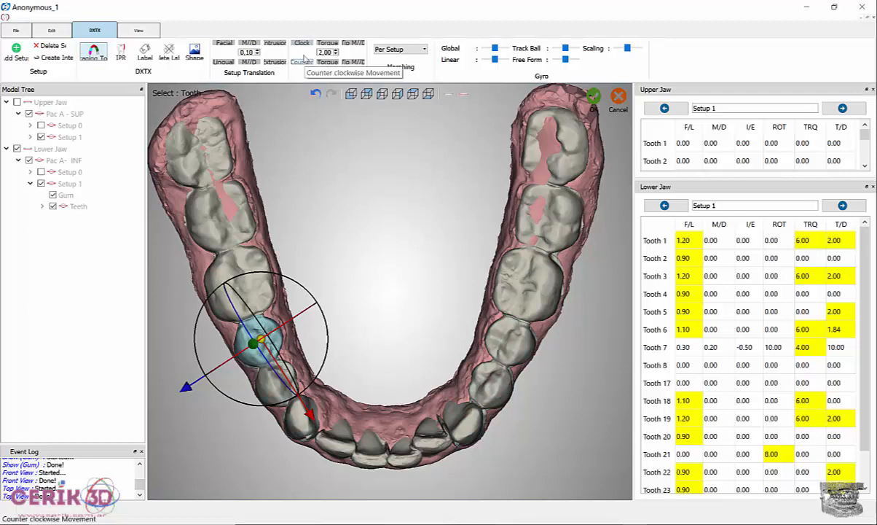
pyautogui.click(303, 44)
pyautogui.click(303, 43)
pyautogui.click(303, 43)
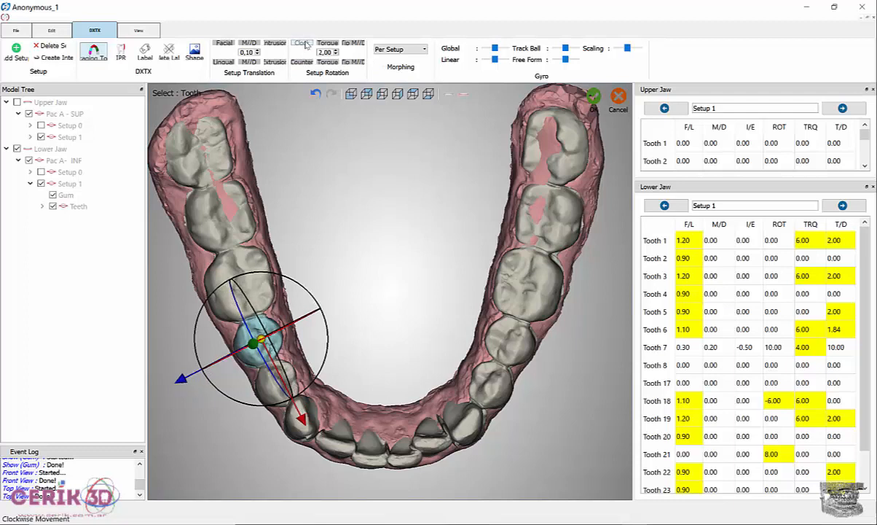
pyautogui.click(273, 383)
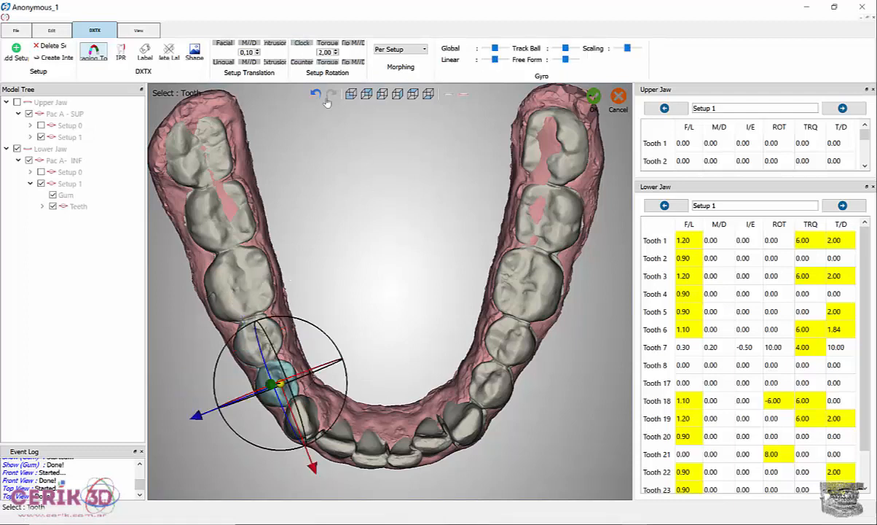
pyautogui.click(303, 63)
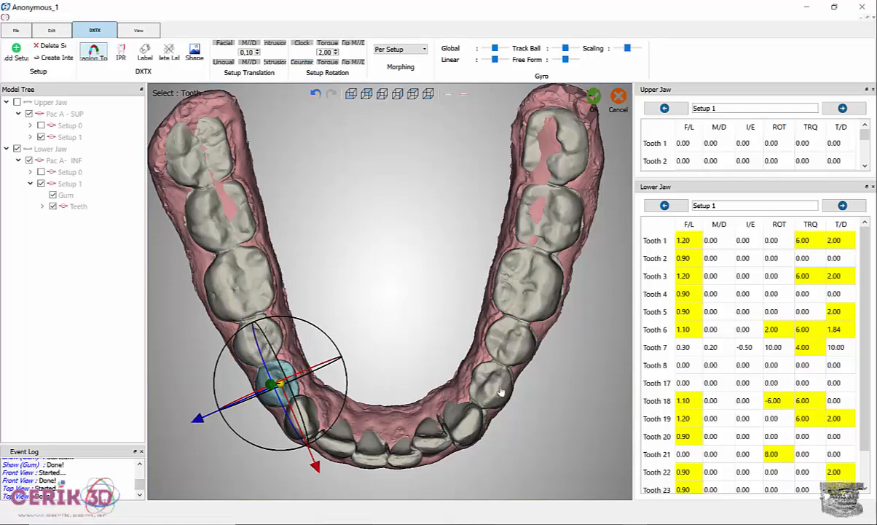
# Consult the dental movement summary in Picture2.jpg and rotate the opposite second premolar, Tooth 3, counterclockwise to ROT 2.00.
pyautogui.click(738, 450)
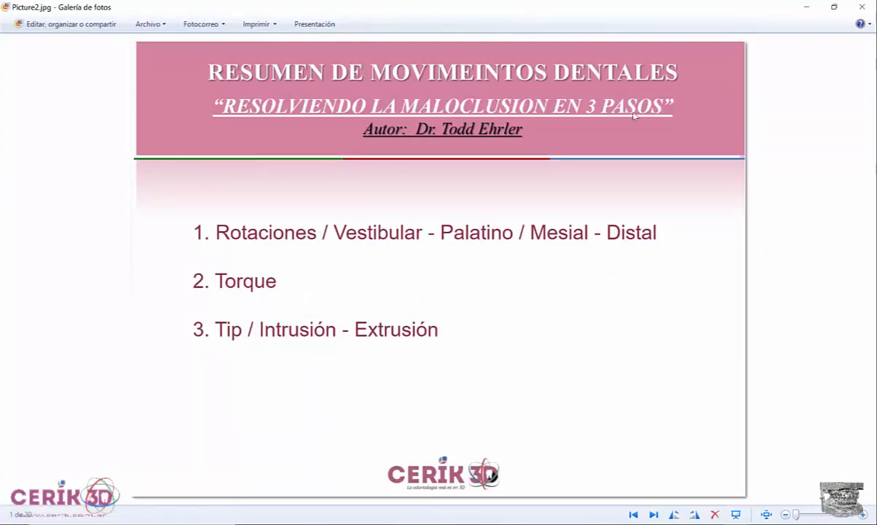
pyautogui.click(806, 7)
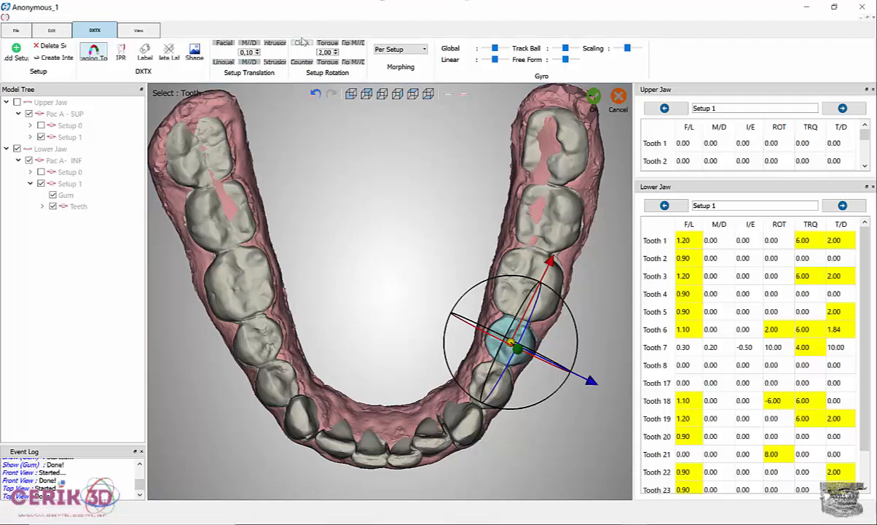
pyautogui.click(303, 62)
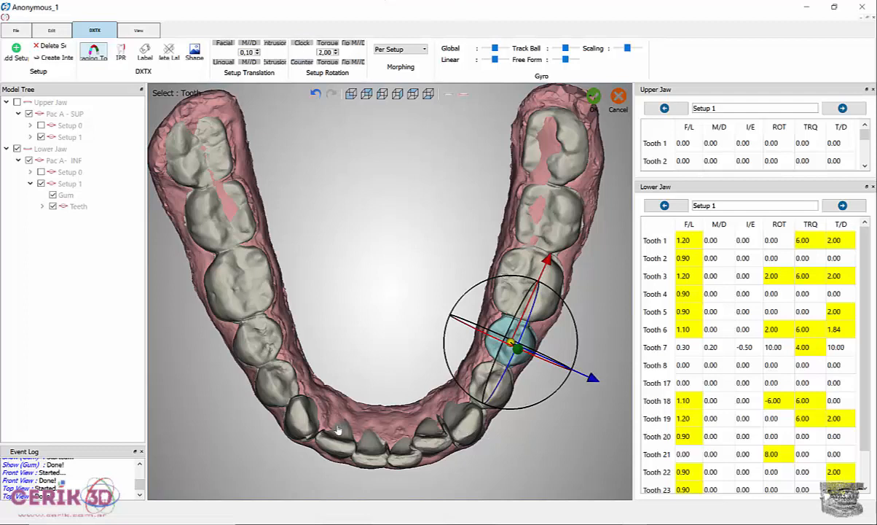
# Rotate the lower canine next to Tooth 6 counterclockwise in repeated 2.00 increments.
pyautogui.click(295, 408)
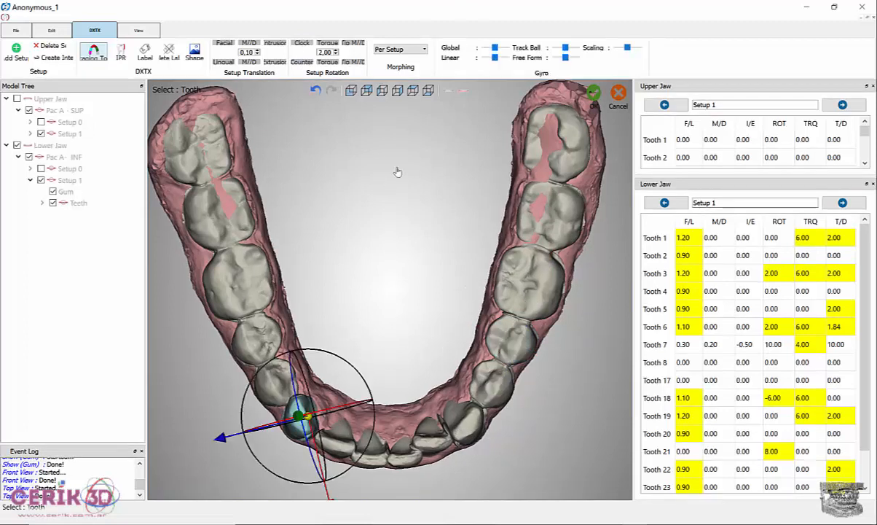
pyautogui.click(299, 64)
pyautogui.click(299, 64)
pyautogui.click(299, 64)
pyautogui.click(299, 64)
pyautogui.click(299, 64)
pyautogui.click(299, 64)
pyautogui.click(298, 64)
pyautogui.click(299, 64)
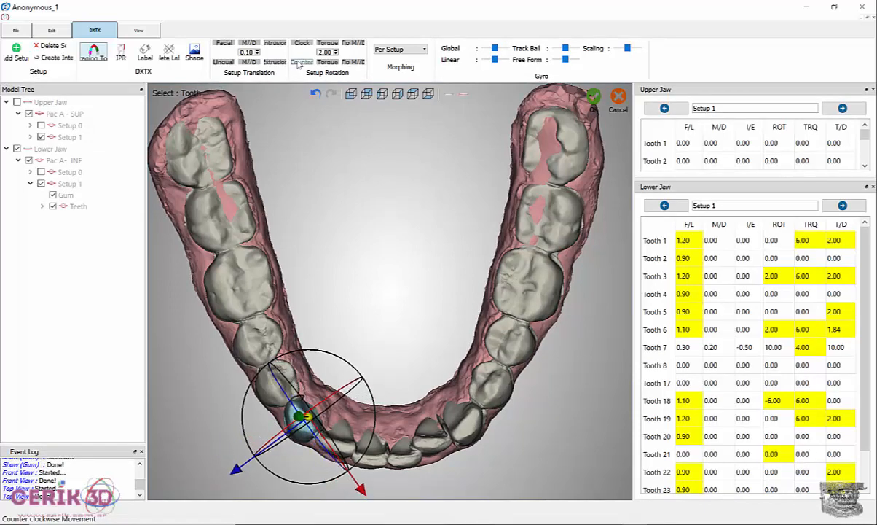
# Rotate the opposite lower canine, Tooth 1, clockwise to ROT -4.00.
pyautogui.click(471, 418)
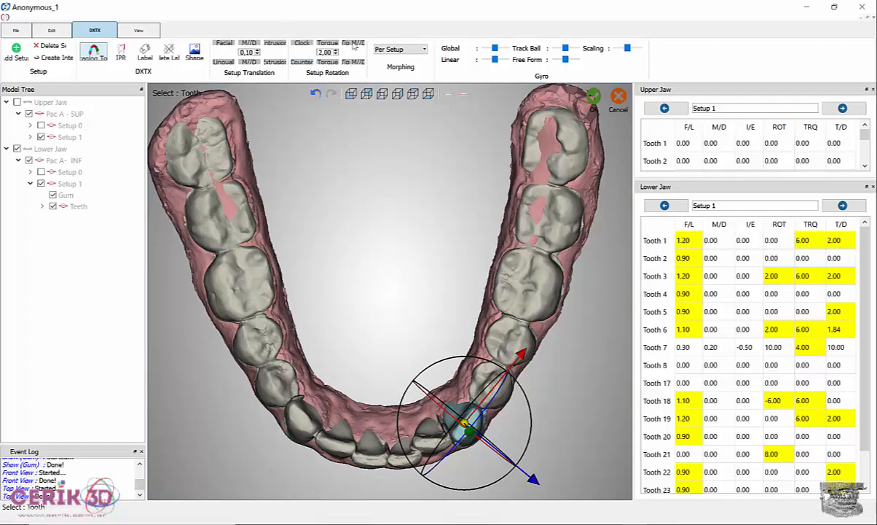
pyautogui.click(303, 44)
pyautogui.click(303, 44)
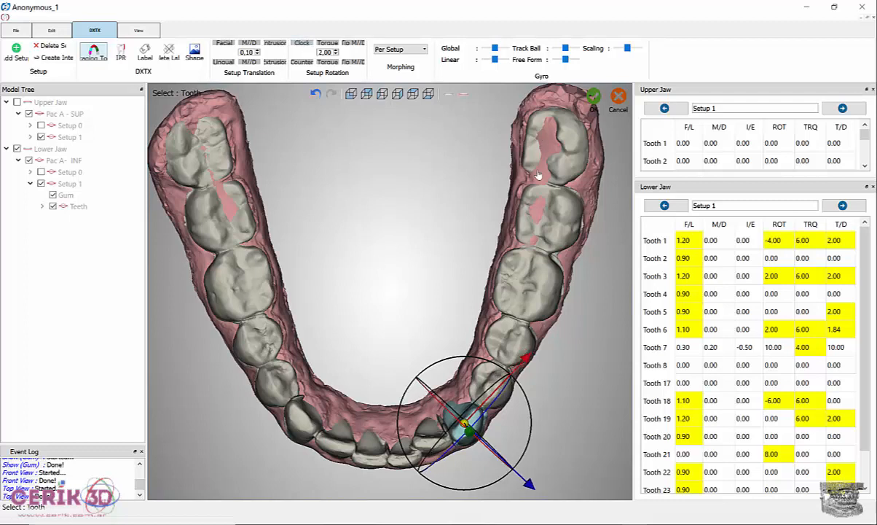
# Hide the lower gum and, in front view, intrude the canine Tooth 1 in 0.10 increments to I/E -0.70.
pyautogui.click(52, 195)
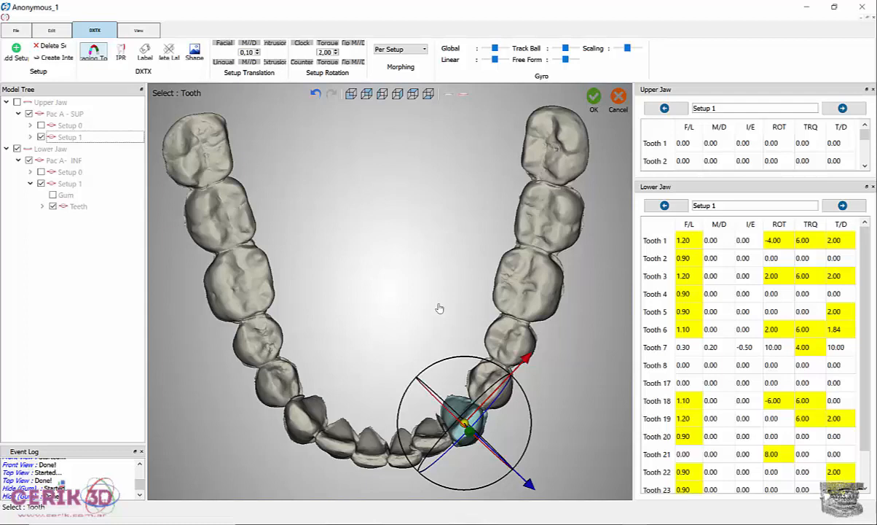
pyautogui.click(350, 94)
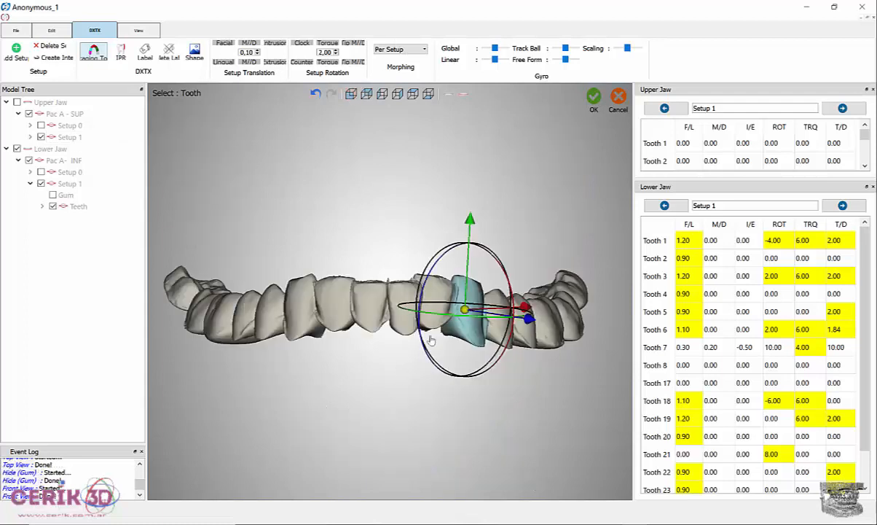
pyautogui.click(274, 45)
pyautogui.click(275, 45)
pyautogui.click(274, 44)
pyautogui.click(275, 45)
pyautogui.click(275, 44)
pyautogui.click(275, 44)
pyautogui.click(275, 45)
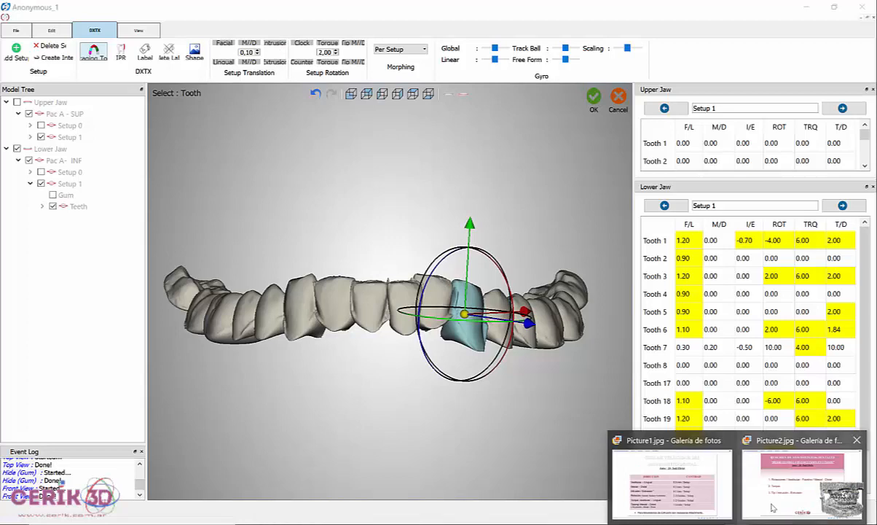
# Consult the tooth movement speed guide in Picture1.jpg for the allowed amounts per setup, and return to the setup.
pyautogui.click(801, 477)
pyautogui.click(661, 488)
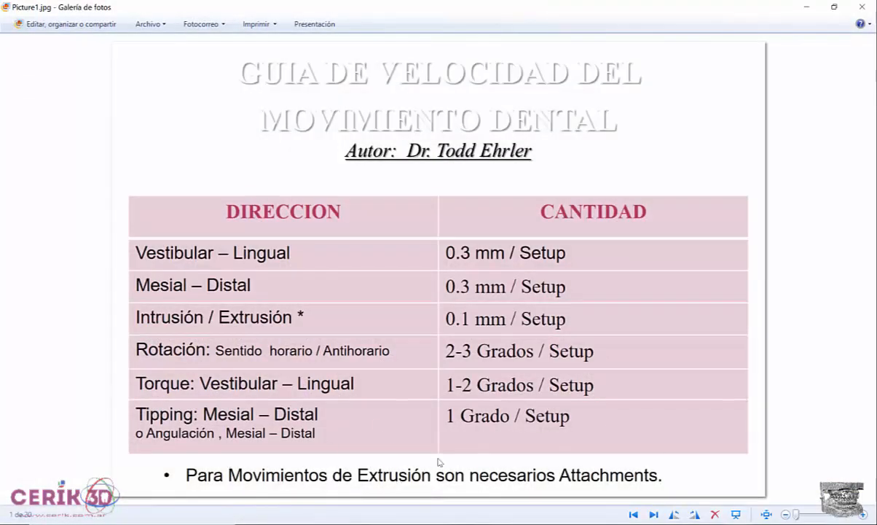
pyautogui.click(807, 7)
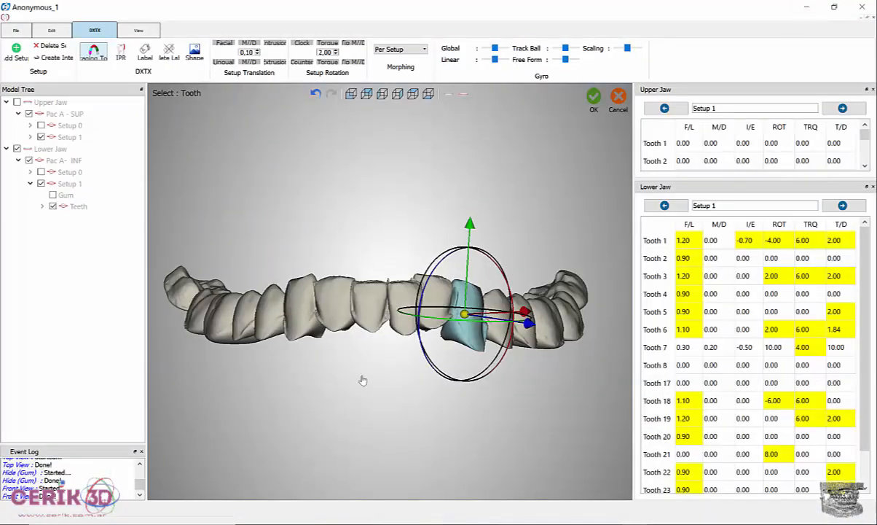
# Intrude the canine next to Tooth 6 in 0.10 increments, and bring the opposite canine, Tooth 1, to I/E -1.10.
pyautogui.click(303, 299)
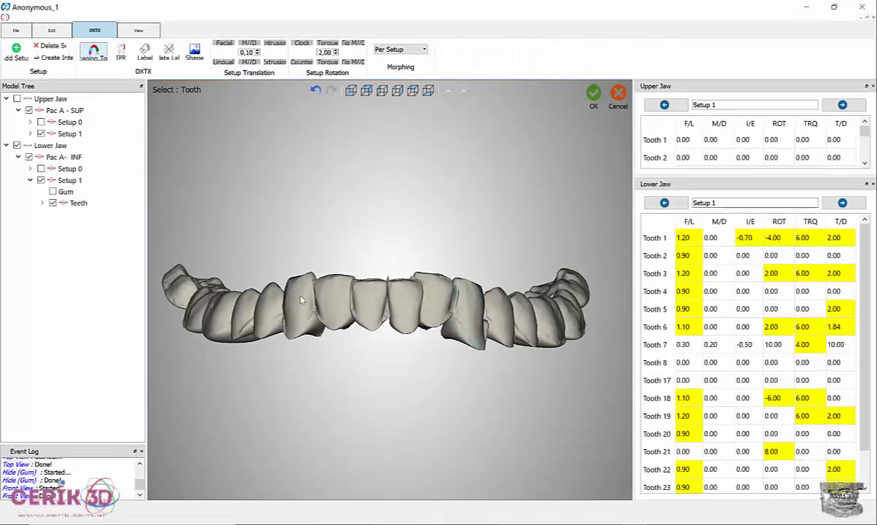
pyautogui.click(274, 46)
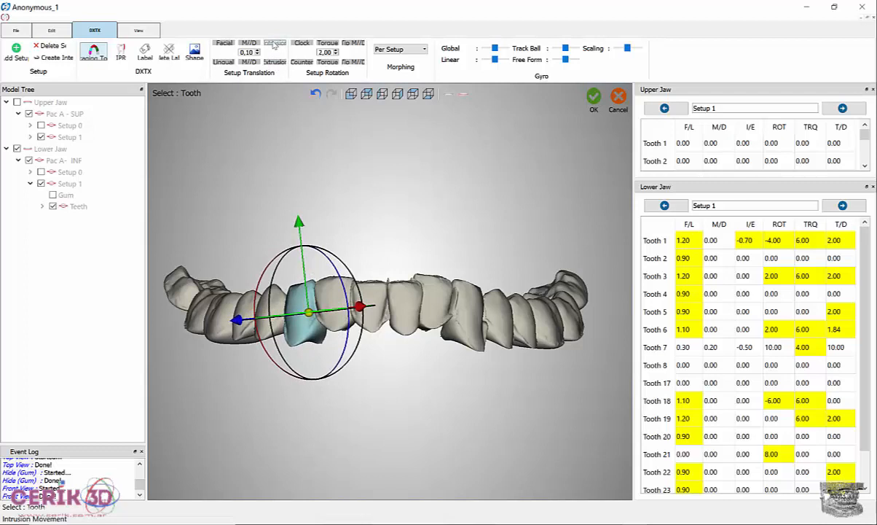
pyautogui.click(473, 315)
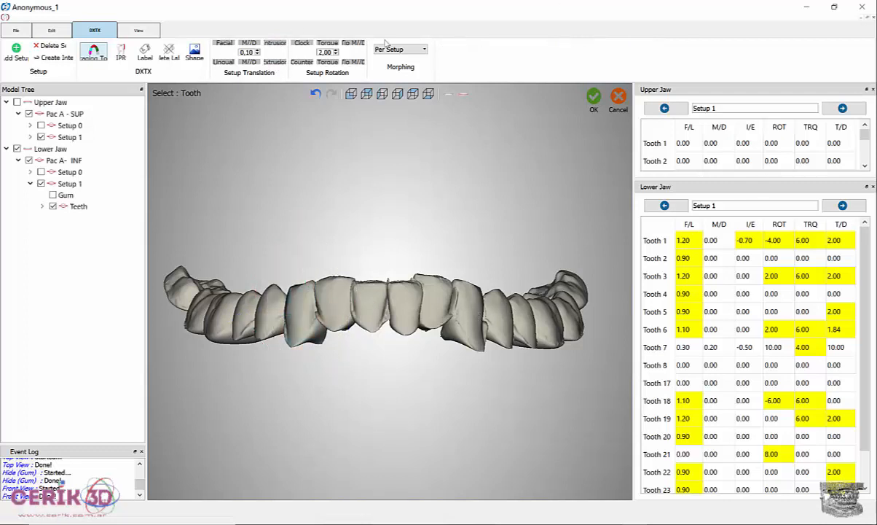
pyautogui.click(275, 44)
pyautogui.click(275, 44)
pyautogui.click(275, 43)
pyautogui.click(275, 44)
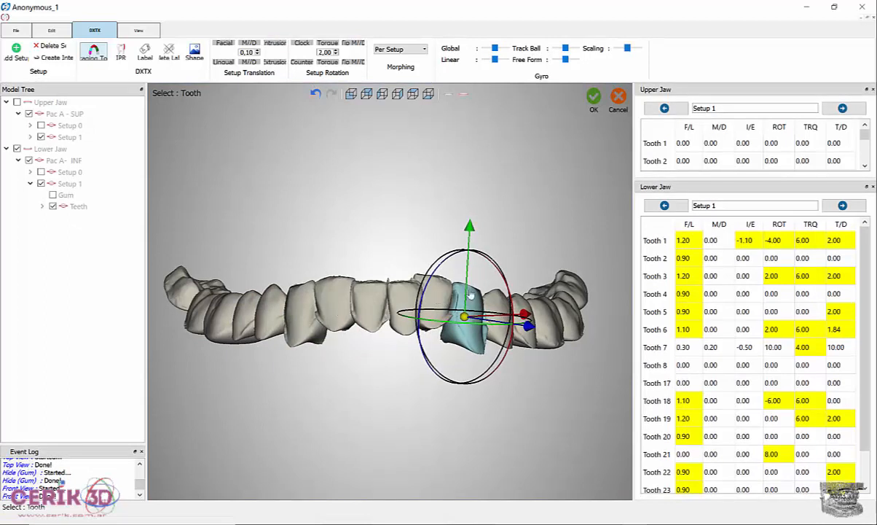
# Intrude the canine next to Tooth 6 slightly further, and bring the first premolar, Tooth 6, to I/E -0.70.
pyautogui.click(303, 317)
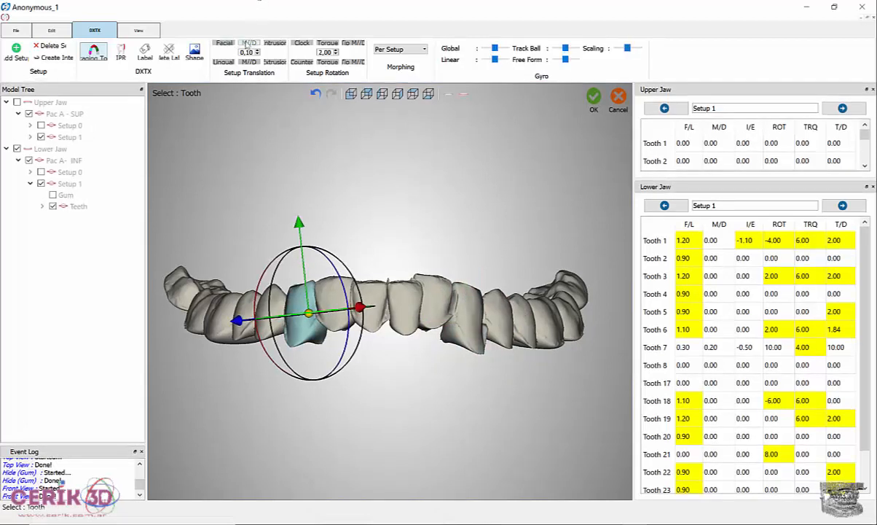
pyautogui.click(277, 43)
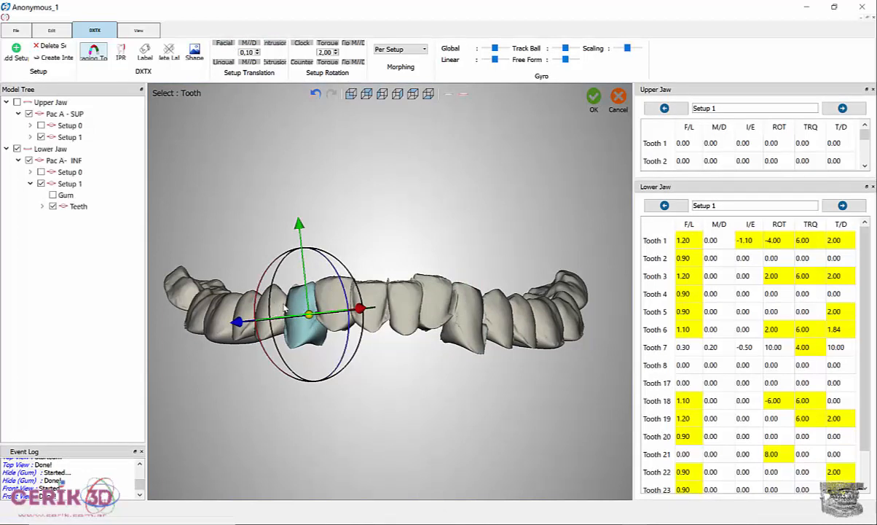
pyautogui.click(269, 290)
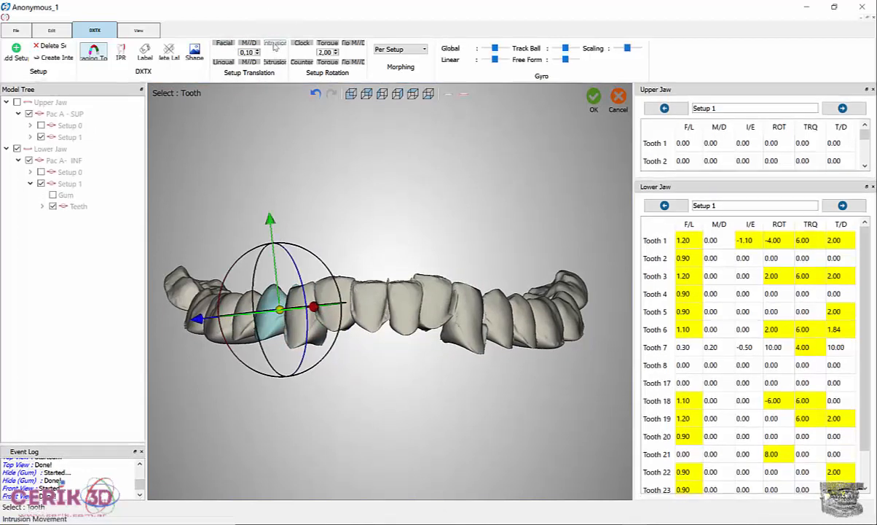
pyautogui.click(276, 43)
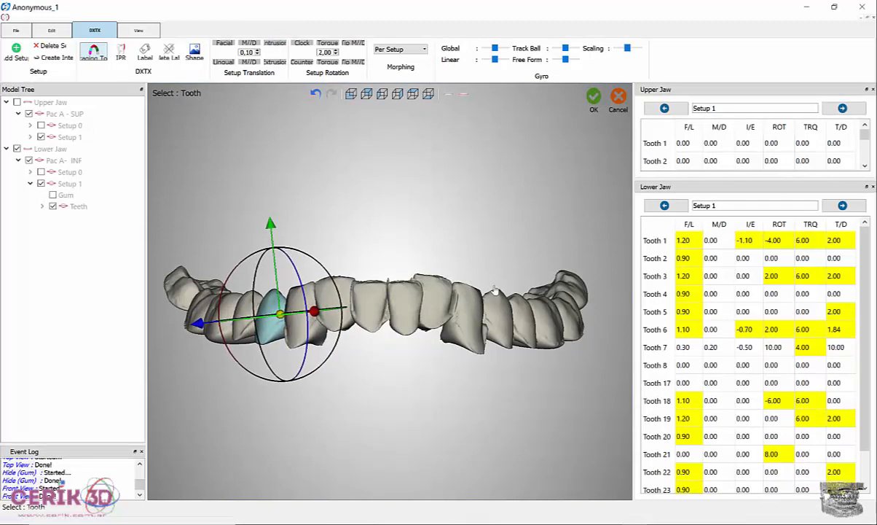
# Intrude the canine Tooth 1 further in 0.10 increments to I/E -1.70.
pyautogui.click(467, 313)
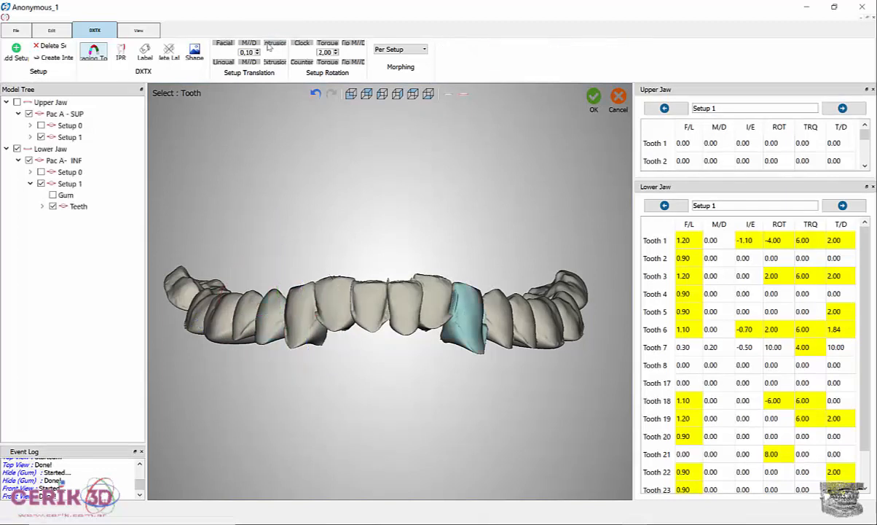
pyautogui.click(274, 44)
pyautogui.click(274, 44)
pyautogui.click(274, 44)
pyautogui.click(274, 44)
pyautogui.click(274, 44)
pyautogui.click(274, 44)
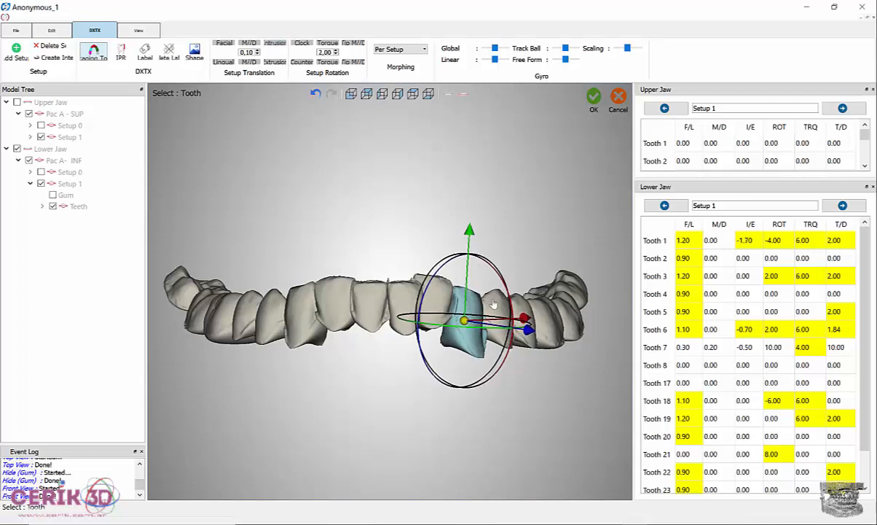
# Intrude Tooth 19, the premolar behind the canine Tooth 1, in 0.10 increments to I/E -0.50.
pyautogui.click(494, 305)
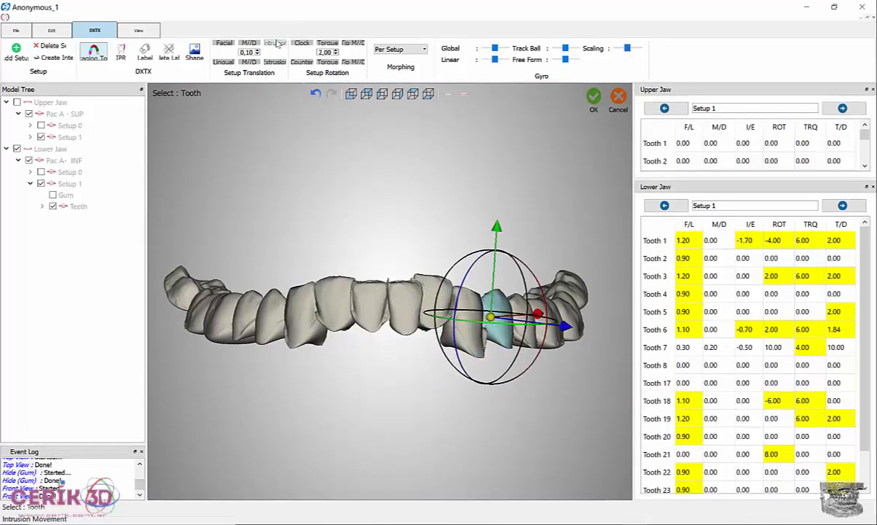
pyautogui.click(276, 44)
pyautogui.click(276, 44)
pyautogui.click(276, 44)
pyautogui.click(276, 43)
pyautogui.click(276, 44)
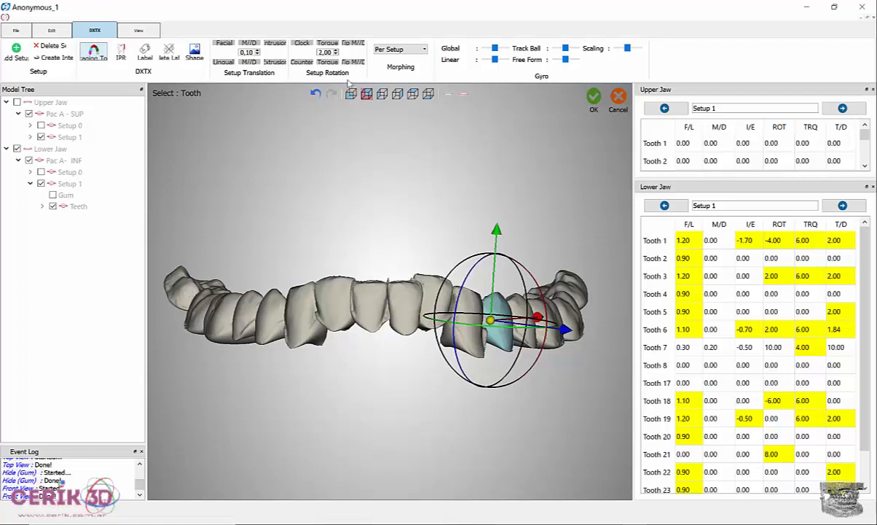
# Move the two rearmost molars, Tooth 2 and Tooth 23, lingually in 0.10 increments to F/L 0.30.
pyautogui.click(174, 275)
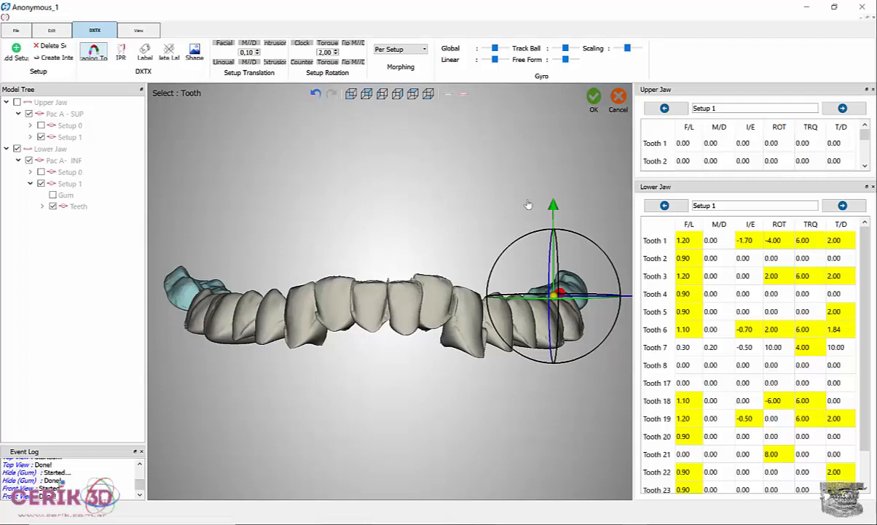
pyautogui.click(224, 65)
pyautogui.click(225, 65)
pyautogui.click(225, 65)
pyautogui.click(225, 65)
pyautogui.click(224, 65)
pyautogui.click(225, 65)
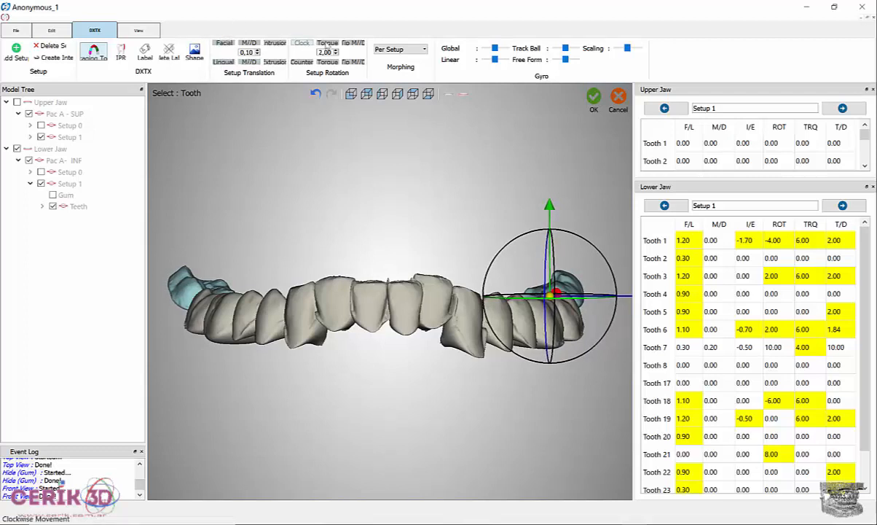
# Torque the two rearmost molars, Tooth 2 and Tooth 23, in 2.00 increments to TRQ 10.00.
pyautogui.click(327, 45)
pyautogui.click(328, 45)
pyautogui.click(328, 45)
pyautogui.click(327, 45)
pyautogui.click(327, 46)
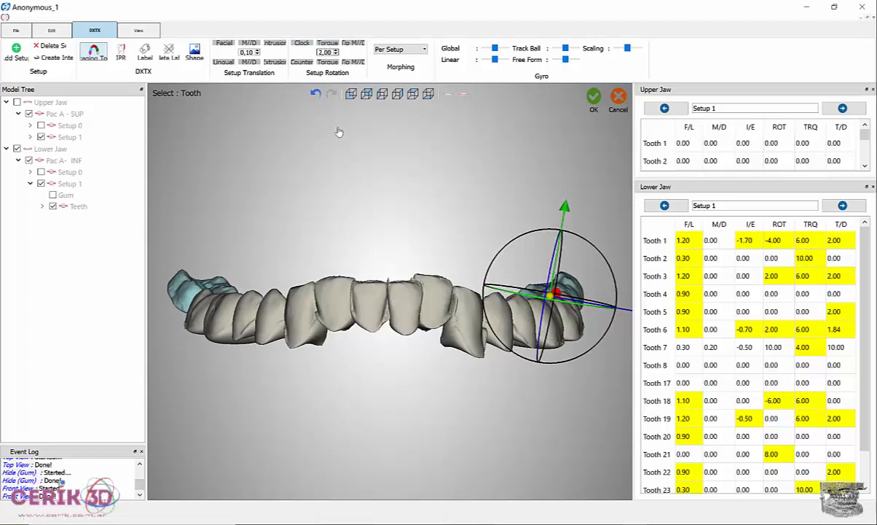
# Rotate the rearmost molar Tooth 2 clockwise to ROT -4.00 and move it lingually to F/L -0.20.
pyautogui.click(412, 95)
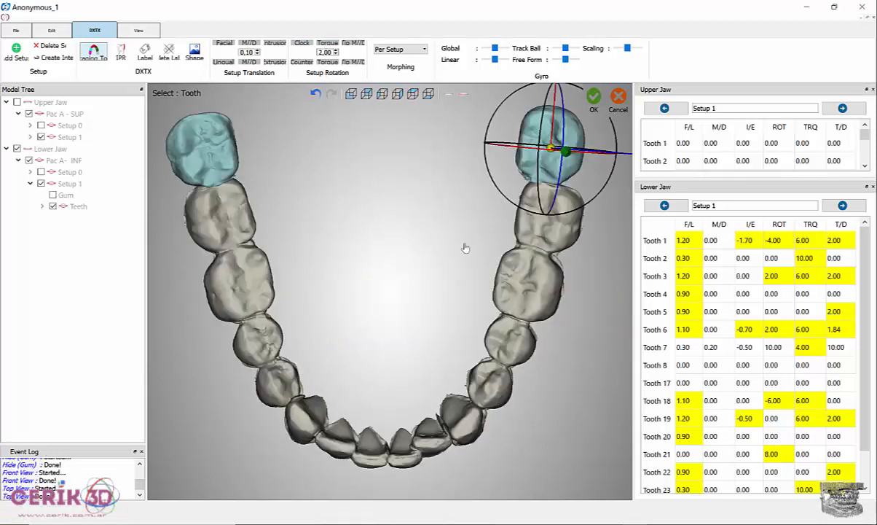
pyautogui.click(221, 157)
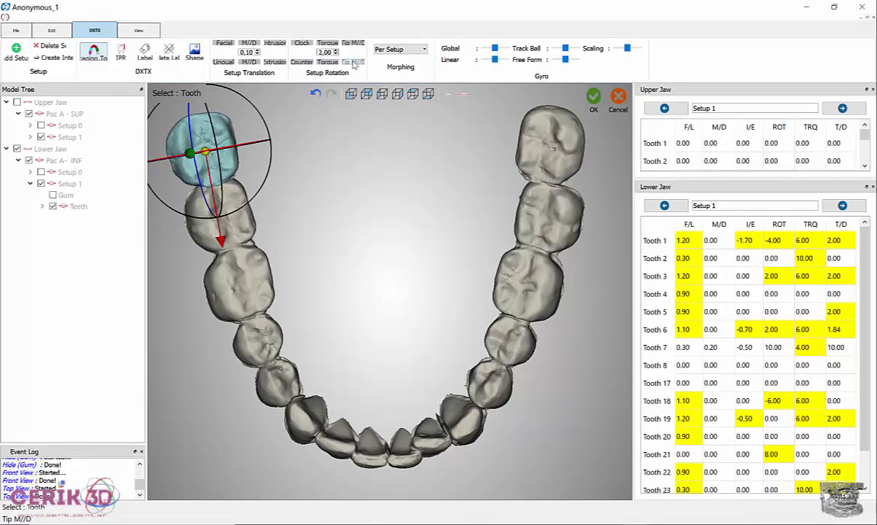
pyautogui.click(302, 43)
pyautogui.click(302, 42)
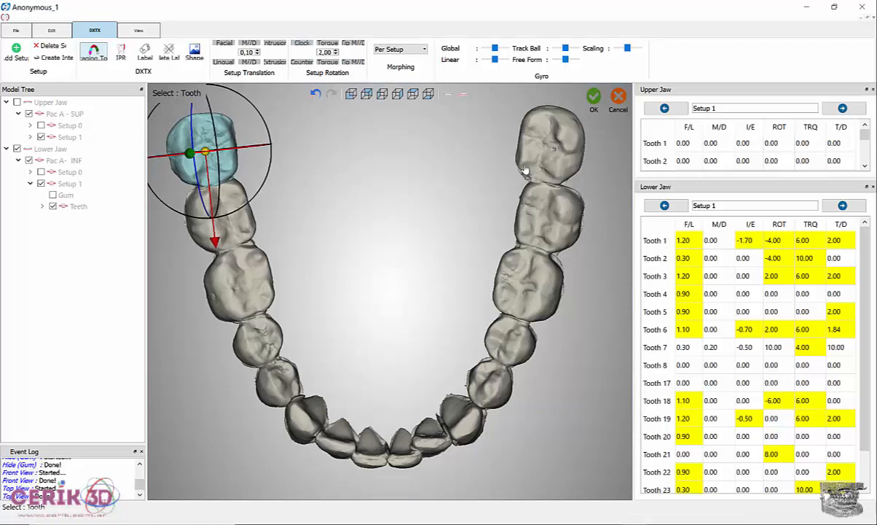
pyautogui.click(226, 63)
pyautogui.click(226, 63)
pyautogui.click(225, 64)
pyautogui.click(226, 63)
pyautogui.click(226, 64)
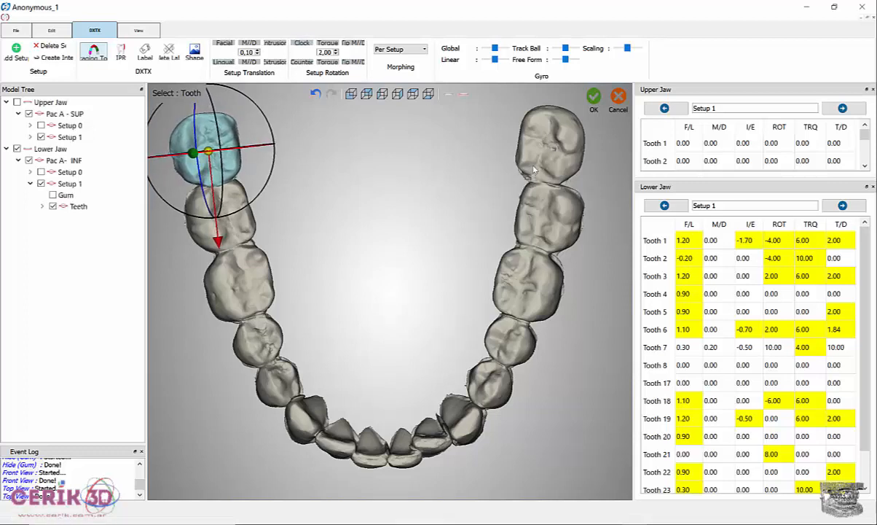
# Rotate the opposite rearmost molar, Tooth 23, counterclockwise in 2.00 increments to ROT 10.00.
pyautogui.click(534, 169)
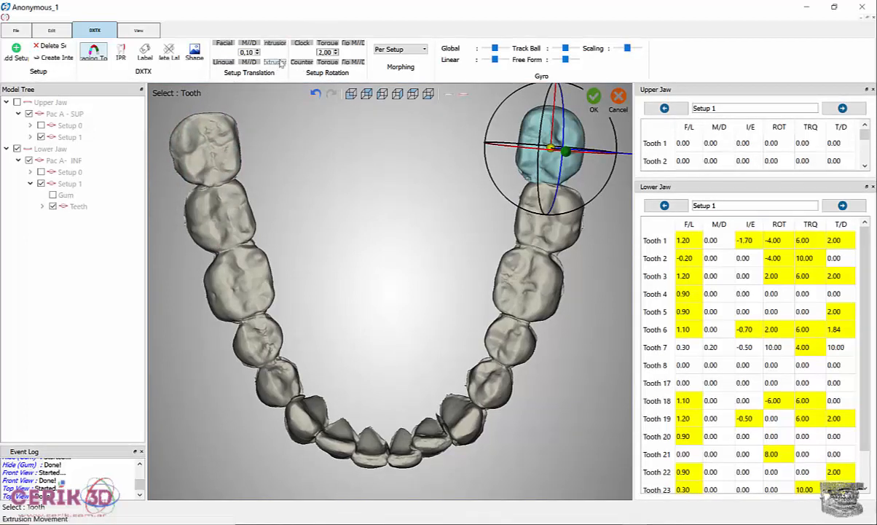
pyautogui.click(303, 64)
pyautogui.click(303, 64)
pyautogui.click(303, 63)
pyautogui.click(303, 63)
pyautogui.click(303, 63)
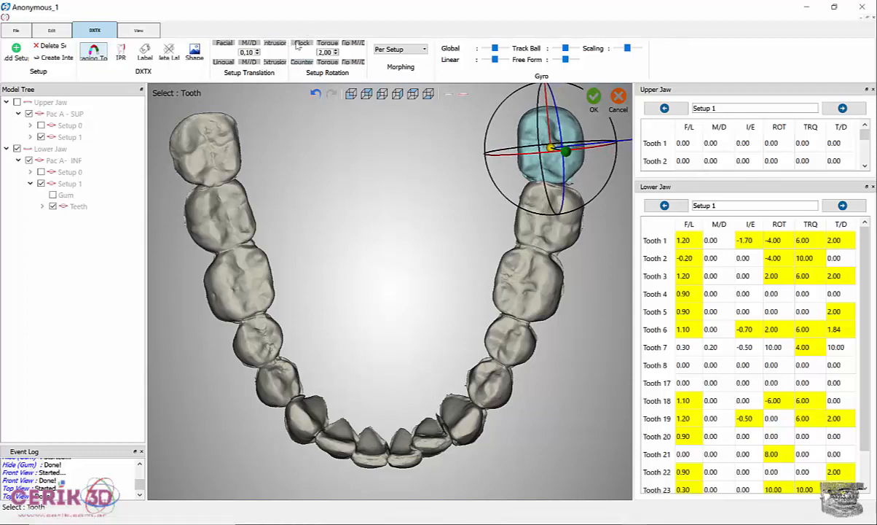
# Tip the rearmost molar Tooth 23 in 2.00 increments and intrude it to I/E -0.90.
pyautogui.click(351, 94)
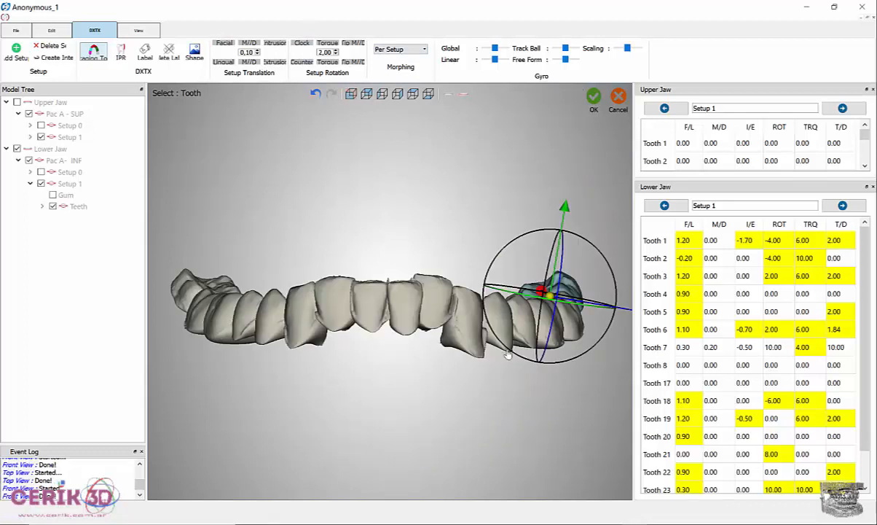
pyautogui.click(354, 63)
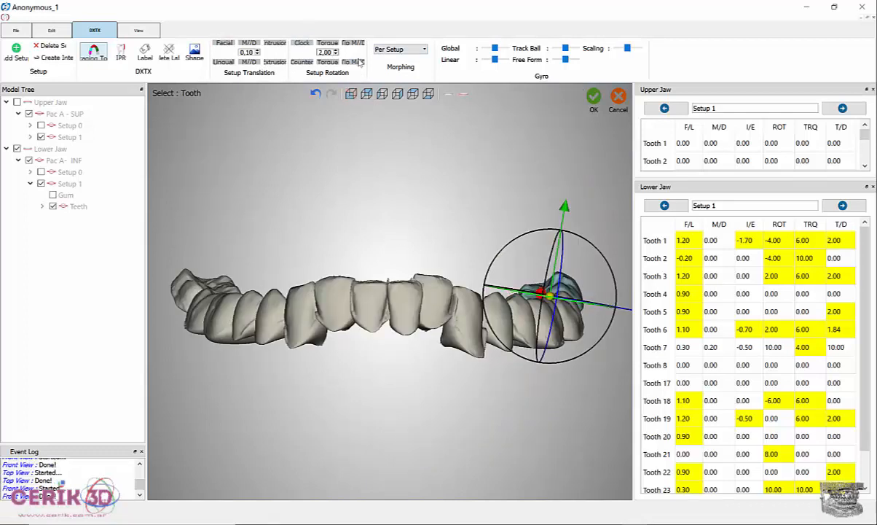
pyautogui.click(358, 62)
pyautogui.click(357, 61)
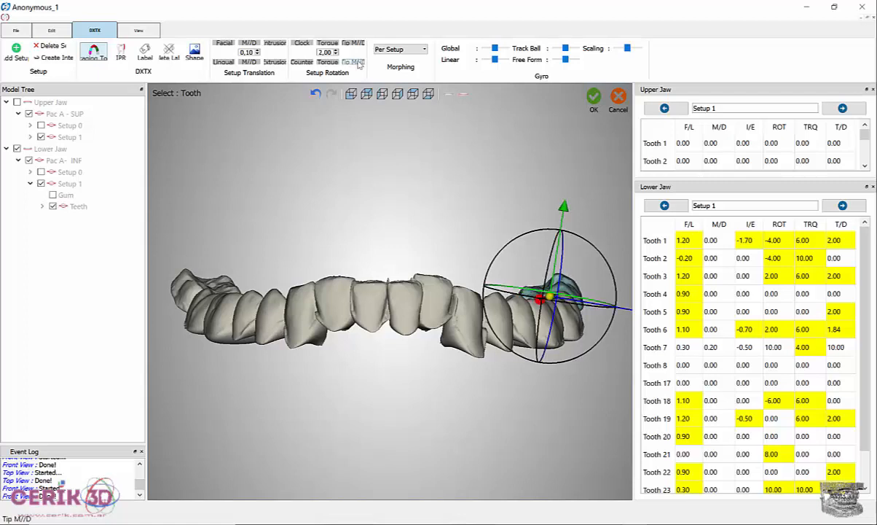
pyautogui.click(282, 44)
pyautogui.click(282, 44)
pyautogui.click(282, 45)
pyautogui.click(282, 44)
pyautogui.click(282, 44)
pyautogui.click(282, 44)
pyautogui.click(282, 45)
pyautogui.click(282, 45)
pyautogui.click(282, 44)
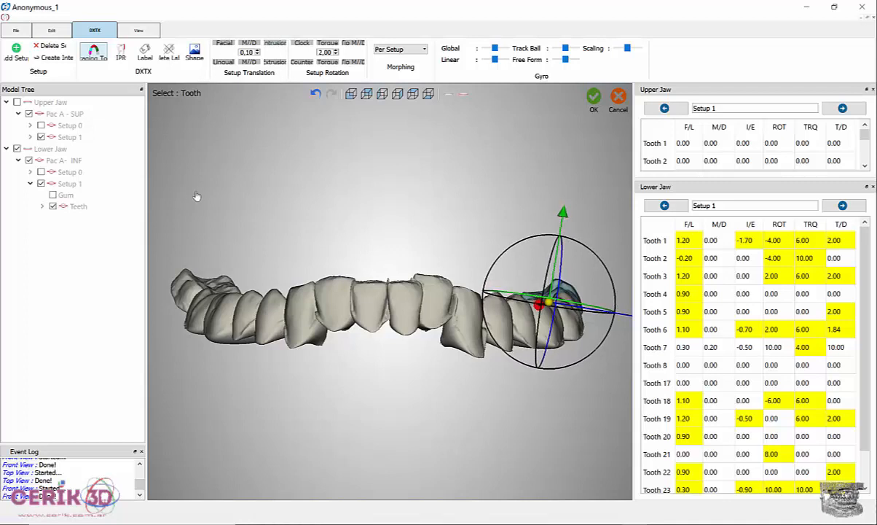
# Tip the rearmost molar Tooth 2 in 2.00 increments to T/D 6.00.
pyautogui.click(190, 290)
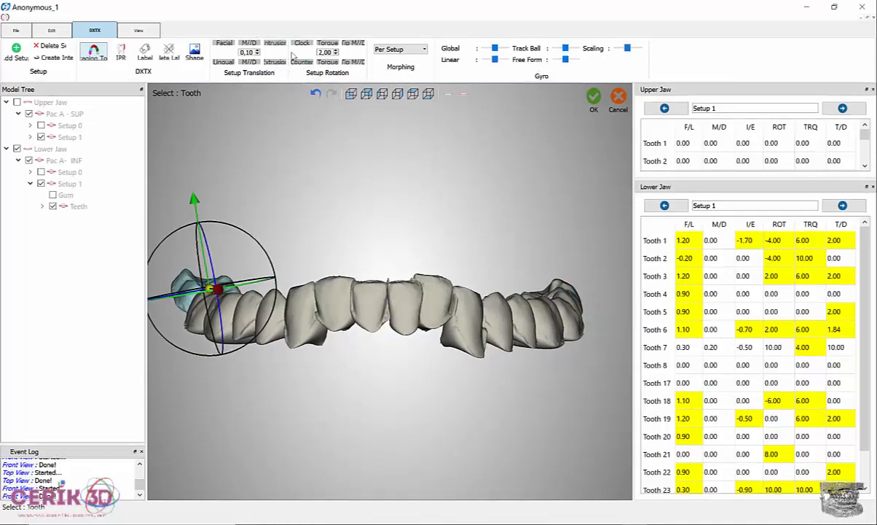
pyautogui.click(352, 64)
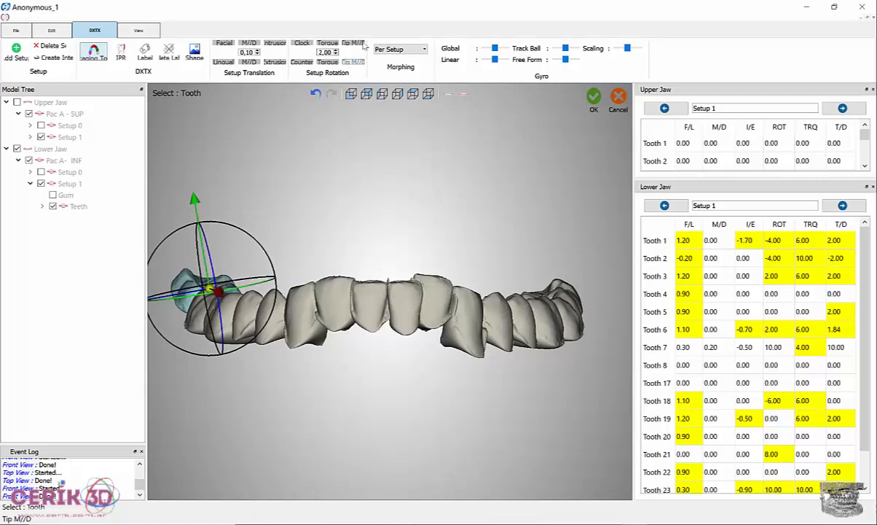
pyautogui.click(357, 44)
pyautogui.click(357, 44)
pyautogui.click(357, 44)
pyautogui.click(357, 44)
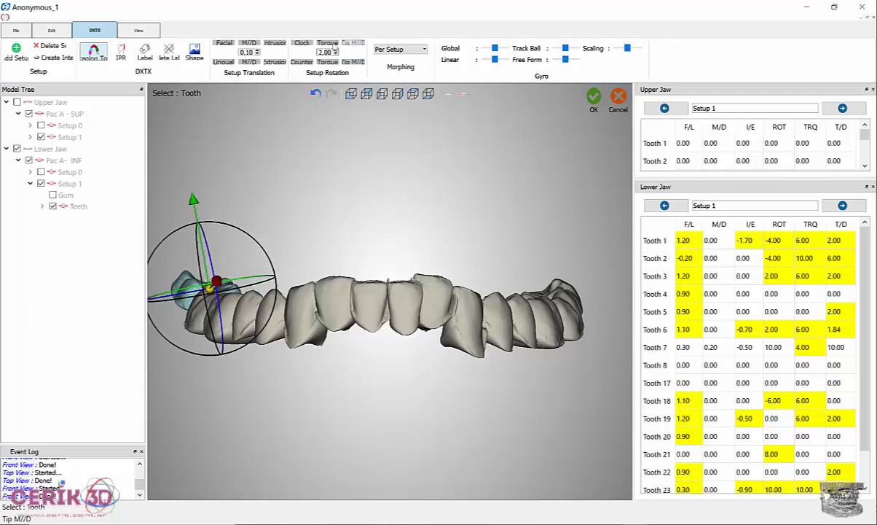
# Intrude the rearmost molar Tooth 2 in 0.10 increments to I/E -1.30.
pyautogui.click(283, 48)
pyautogui.click(284, 48)
pyautogui.click(284, 48)
pyautogui.click(283, 48)
pyautogui.click(283, 48)
pyautogui.click(283, 48)
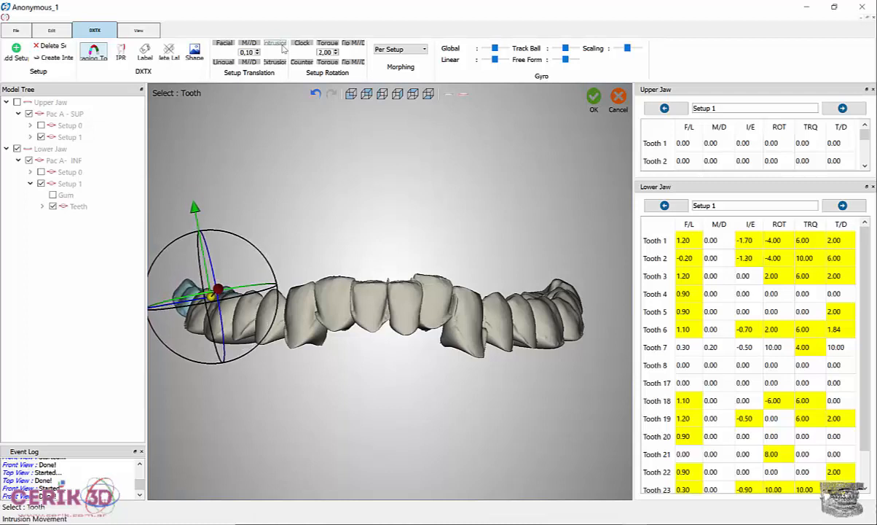
pyautogui.click(397, 95)
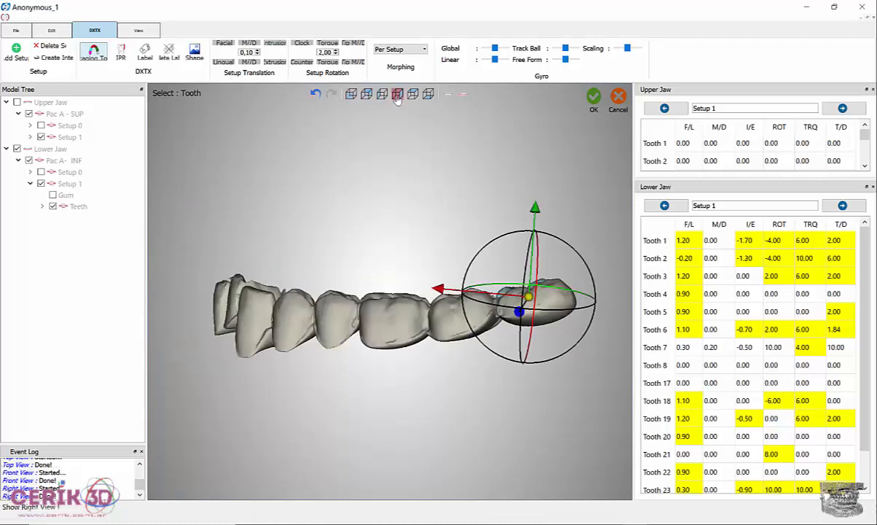
pyautogui.click(397, 95)
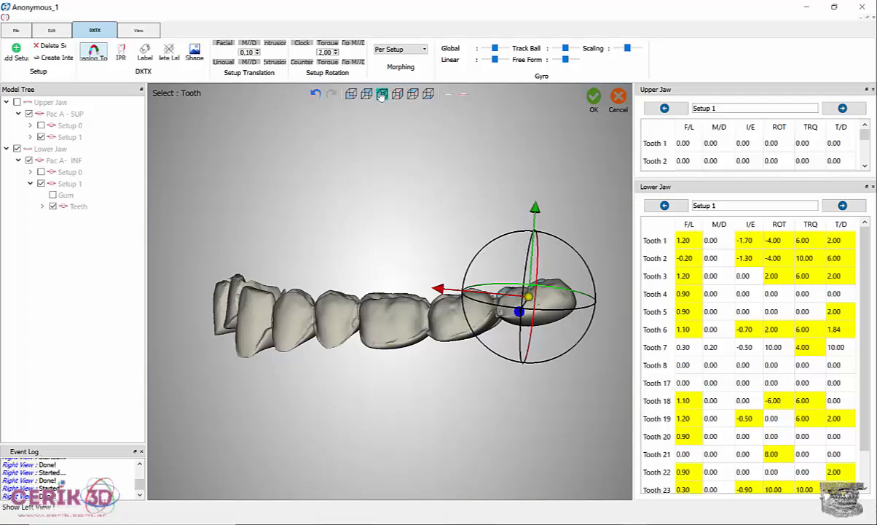
pyautogui.click(366, 95)
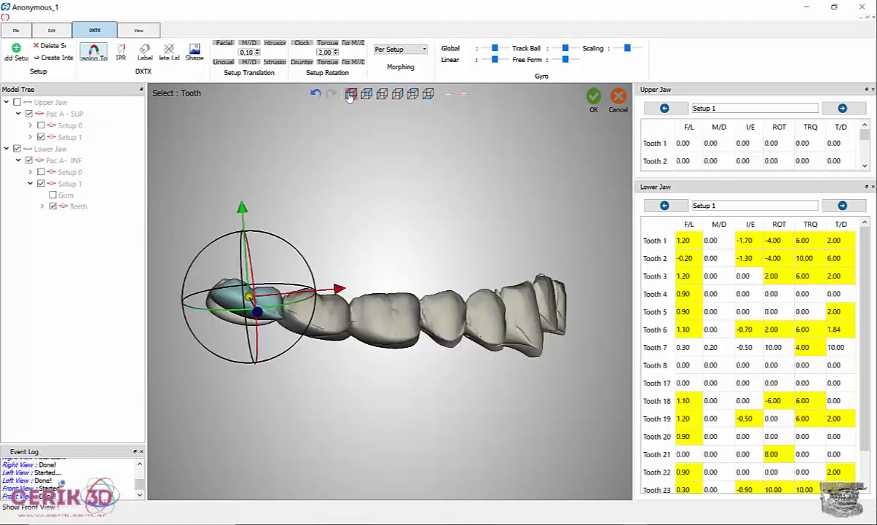
pyautogui.click(350, 94)
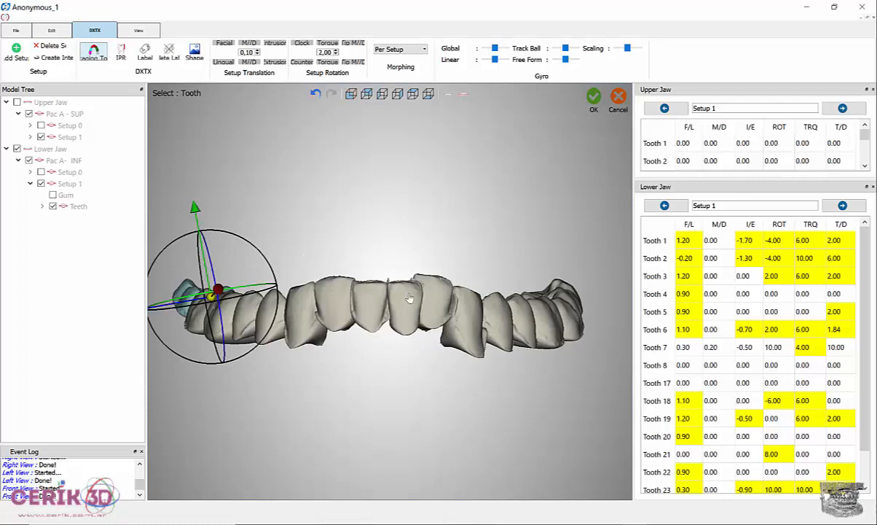
# Intrude the lateral incisor Tooth 8 in 0.10 increments to I/E -0.60.
pyautogui.click(306, 312)
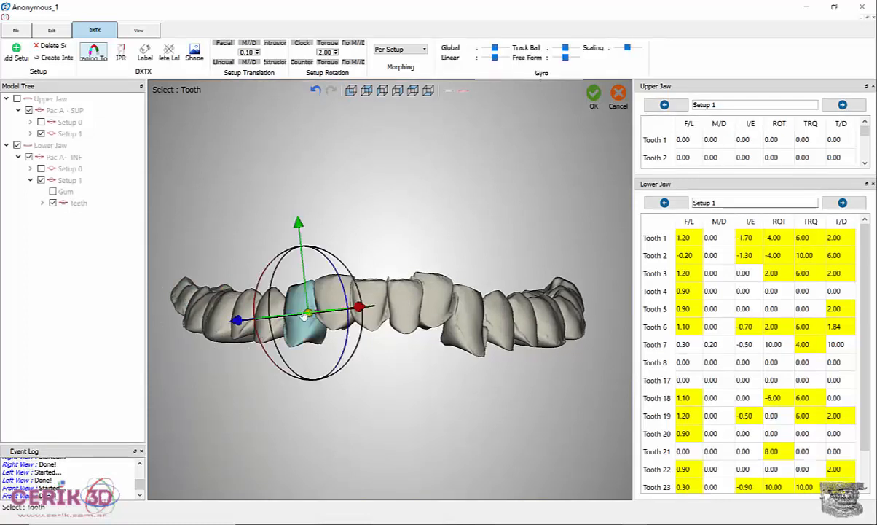
pyautogui.click(328, 292)
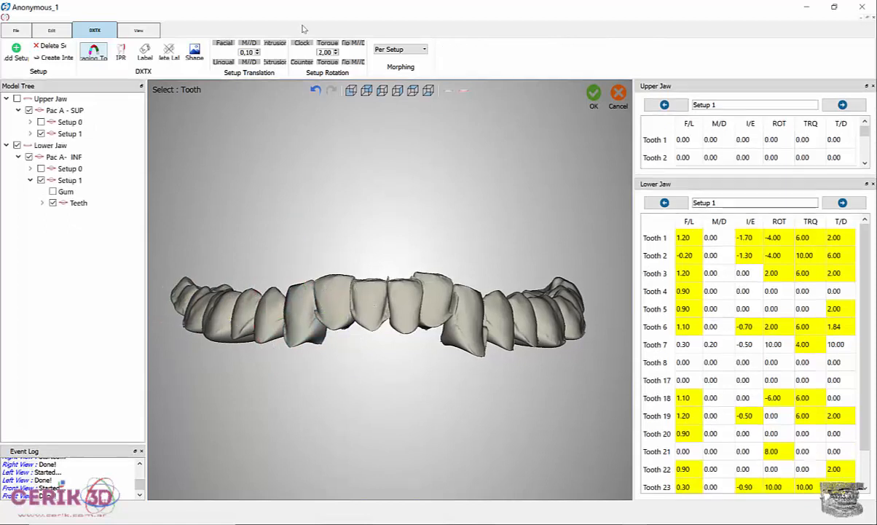
pyautogui.click(273, 45)
pyautogui.click(274, 45)
pyautogui.click(273, 45)
pyautogui.click(273, 45)
pyautogui.click(273, 45)
pyautogui.click(273, 45)
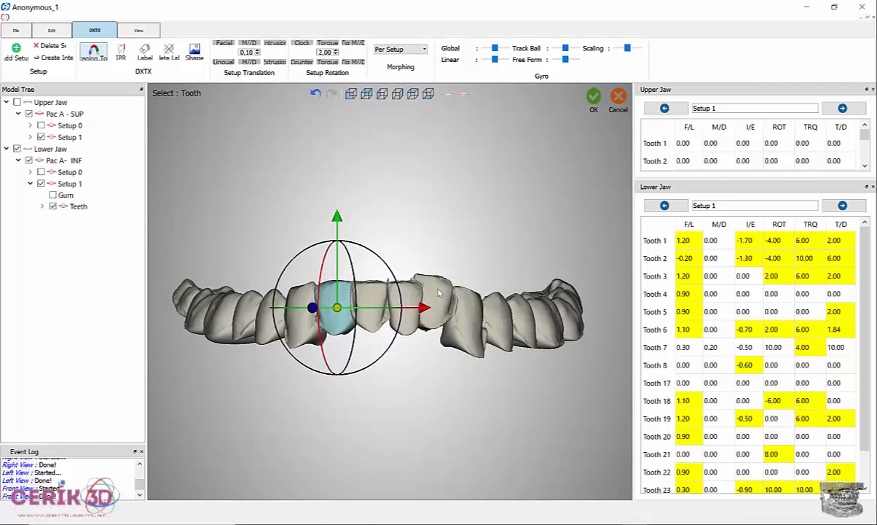
# Intrude the opposite lateral incisor, Tooth 17, in 0.10 increments to I/E -1.20.
pyautogui.click(413, 275)
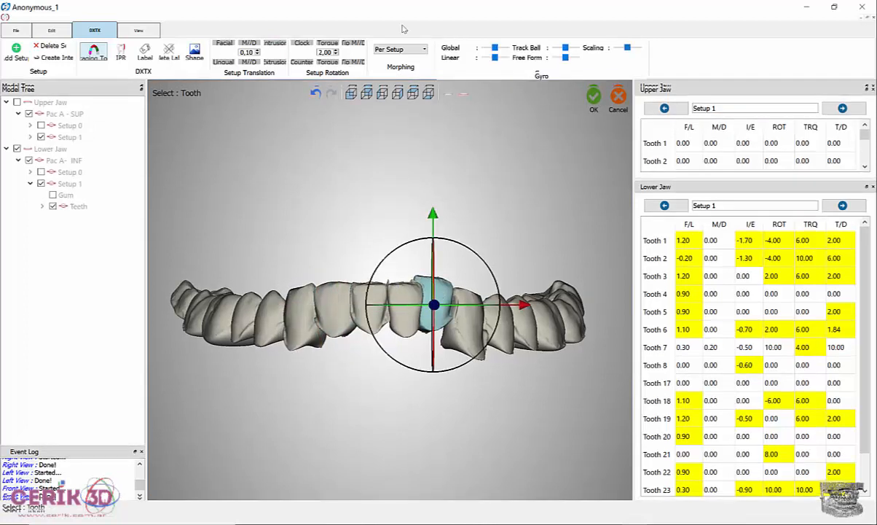
pyautogui.click(279, 45)
pyautogui.click(279, 44)
pyautogui.click(279, 44)
pyautogui.click(279, 45)
pyautogui.click(279, 44)
pyautogui.click(279, 44)
pyautogui.click(279, 44)
pyautogui.click(279, 44)
pyautogui.click(279, 45)
pyautogui.click(279, 44)
pyautogui.click(279, 44)
pyautogui.click(279, 44)
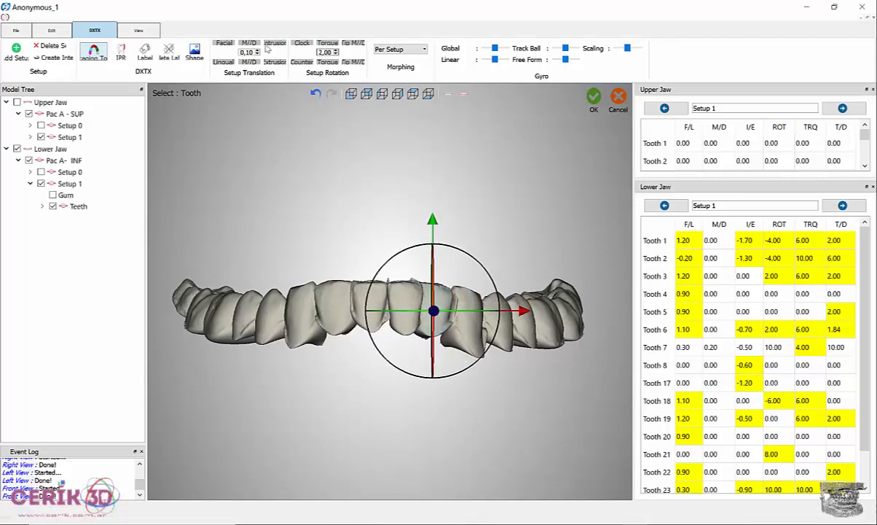
# Intrude the canine Tooth 1 further in 0.10 increments to I/E -2.00.
pyautogui.click(274, 45)
pyautogui.click(273, 45)
pyautogui.click(273, 45)
pyautogui.click(273, 45)
pyautogui.click(472, 319)
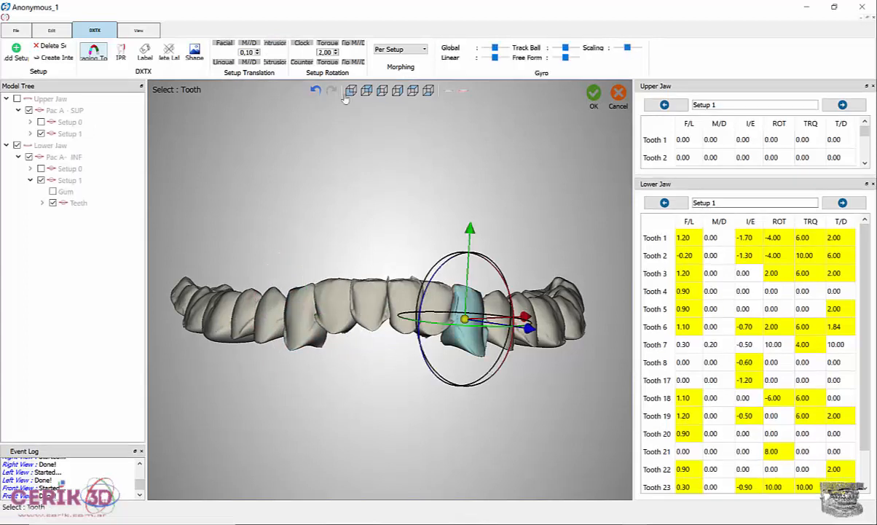
pyautogui.click(276, 45)
pyautogui.click(275, 45)
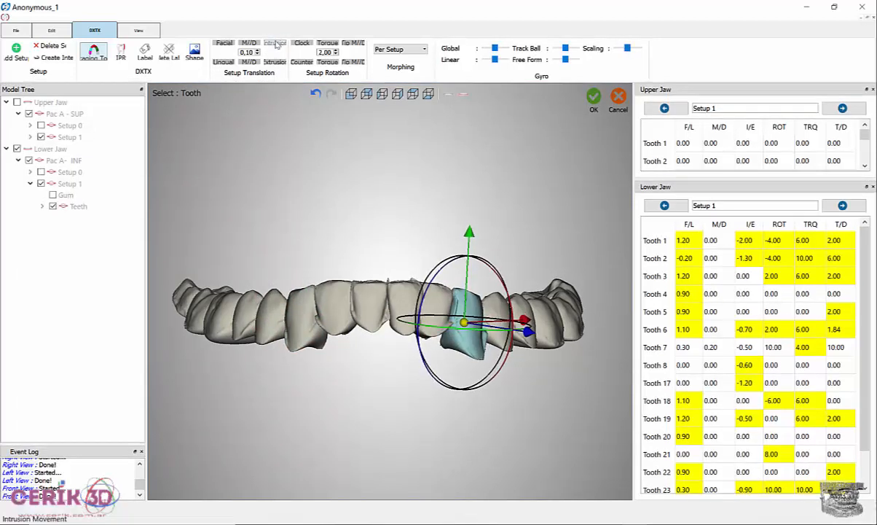
# Extrude the premolar Tooth 19 in 0.10 increments to bring it to I/E -0.20.
pyautogui.click(495, 306)
pyautogui.click(496, 305)
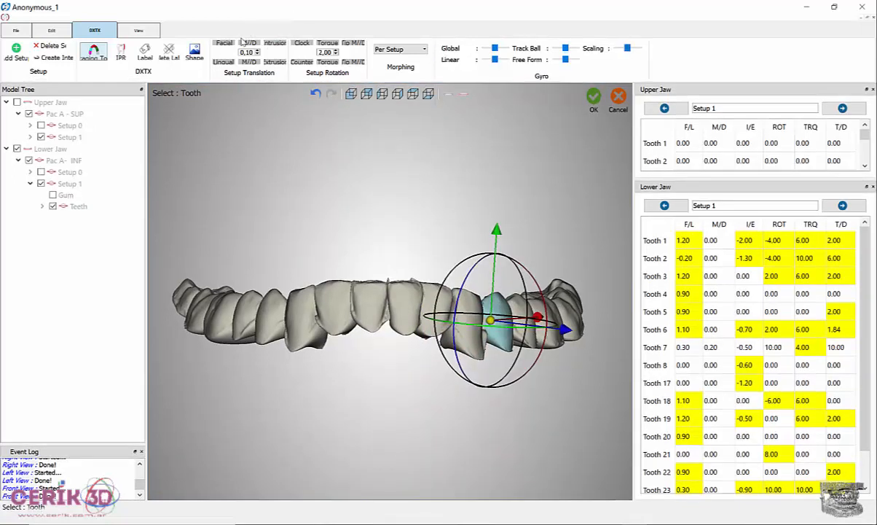
pyautogui.click(276, 63)
pyautogui.click(277, 63)
pyautogui.click(277, 62)
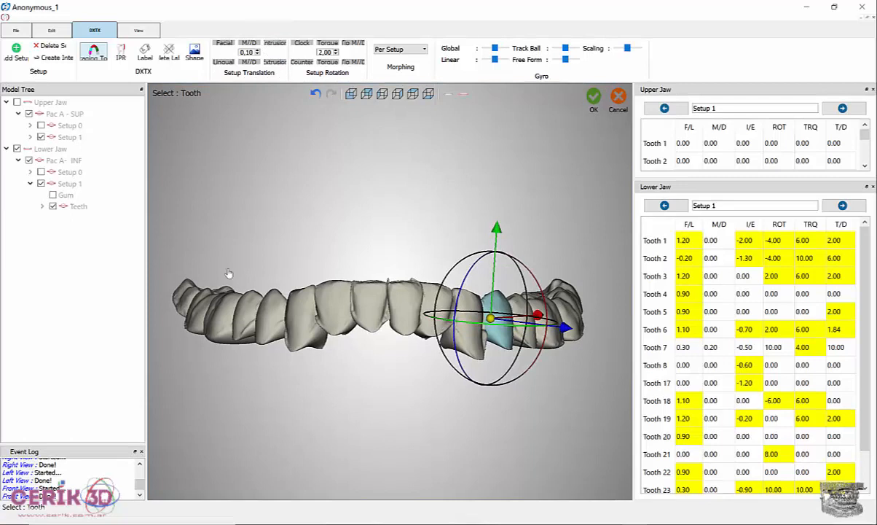
# Move the second molar Tooth 5 lingually in 0.10 increments to F/L 0.50.
pyautogui.click(571, 312)
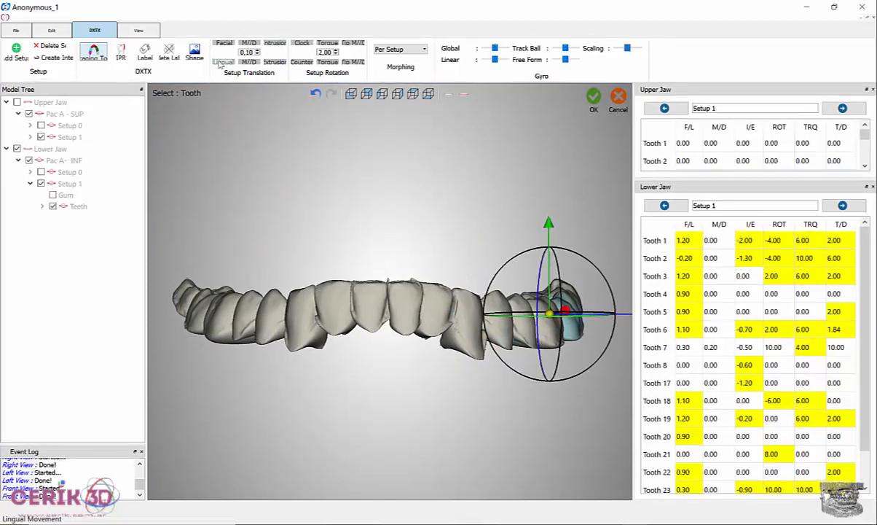
pyautogui.click(223, 62)
pyautogui.click(223, 63)
pyautogui.click(223, 63)
pyautogui.click(223, 63)
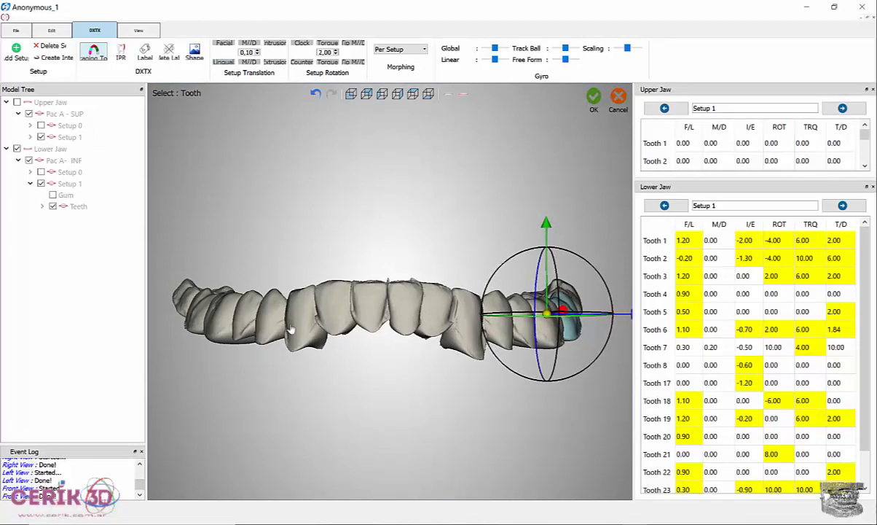
# Tip the second premolar Tooth 18 mesiodistally in 2.00 increments to T/D 2.00.
pyautogui.click(229, 320)
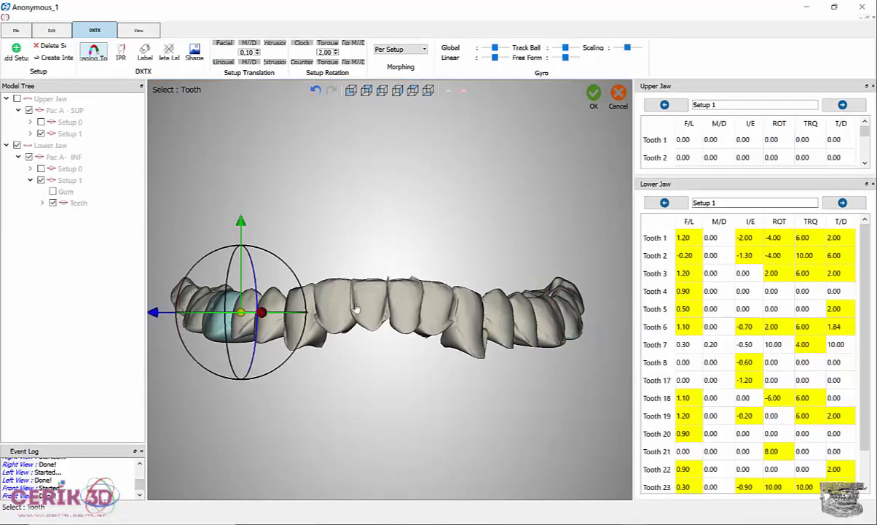
pyautogui.moveTo(362, 325)
pyautogui.mouseDown(button='middle')
pyautogui.moveTo(516, 348)
pyautogui.moveTo(553, 313)
pyautogui.moveTo(464, 245)
pyautogui.moveTo(426, 346)
pyautogui.mouseUp(button='middle')
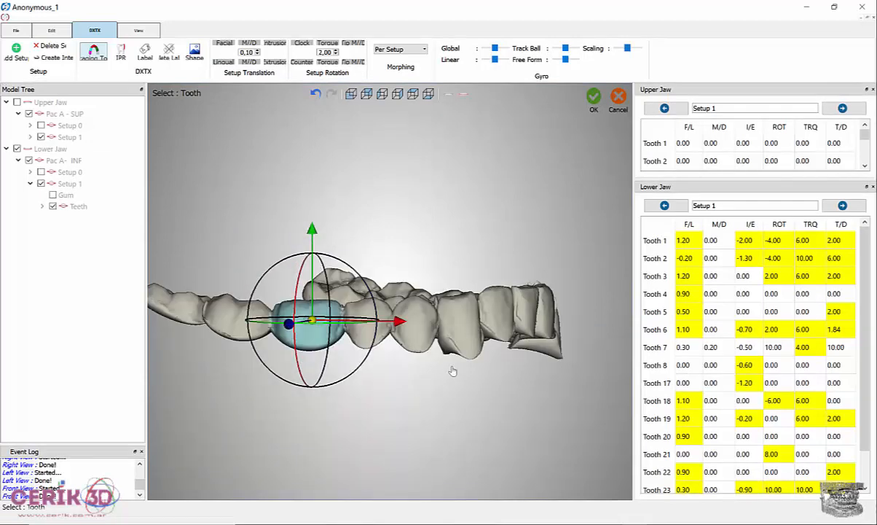
pyautogui.click(364, 336)
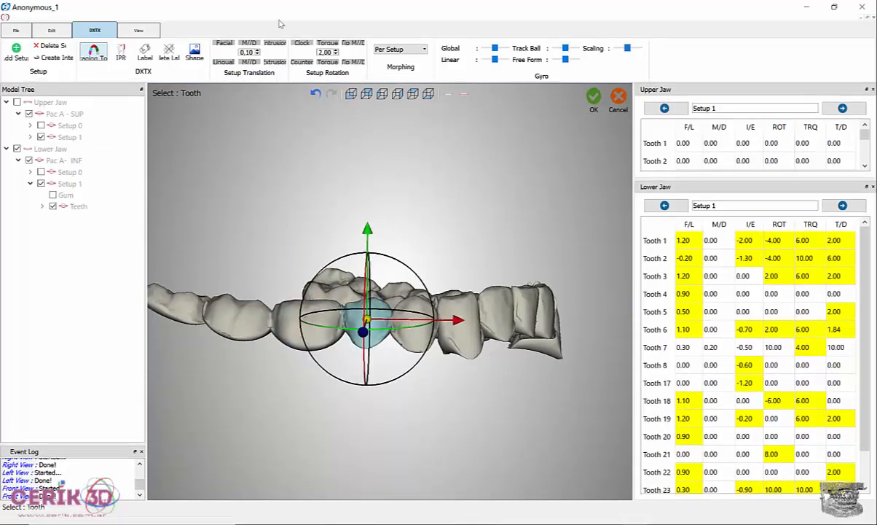
pyautogui.click(351, 62)
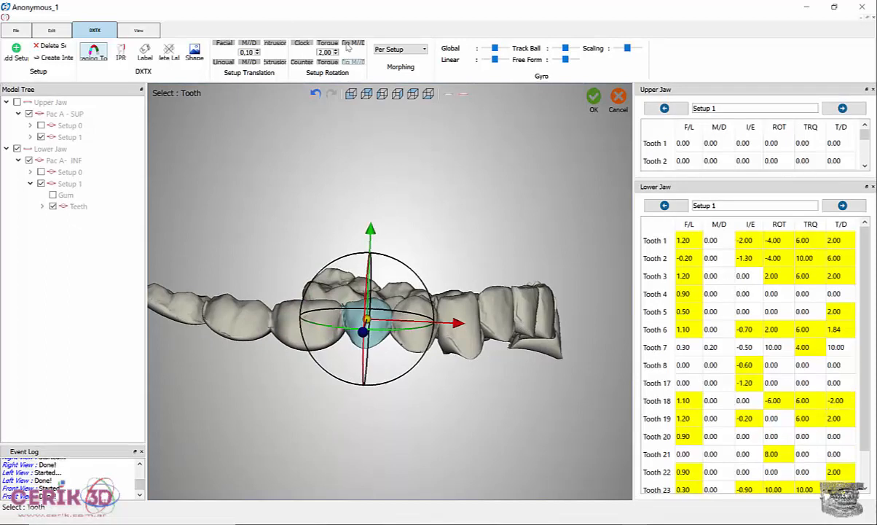
pyautogui.click(351, 45)
pyautogui.click(352, 46)
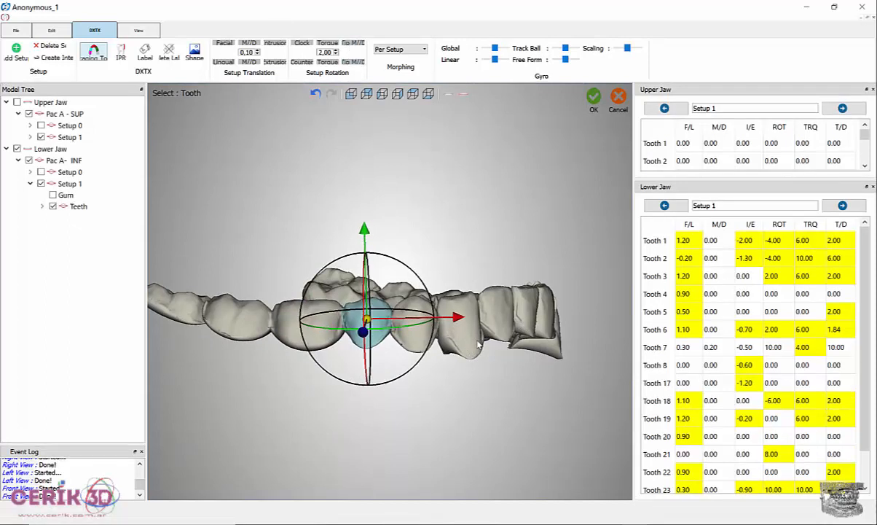
# Adjust the mesiodistal tip of the canine on the same side as Tooth 18 in 2.00 increments.
pyautogui.click(453, 324)
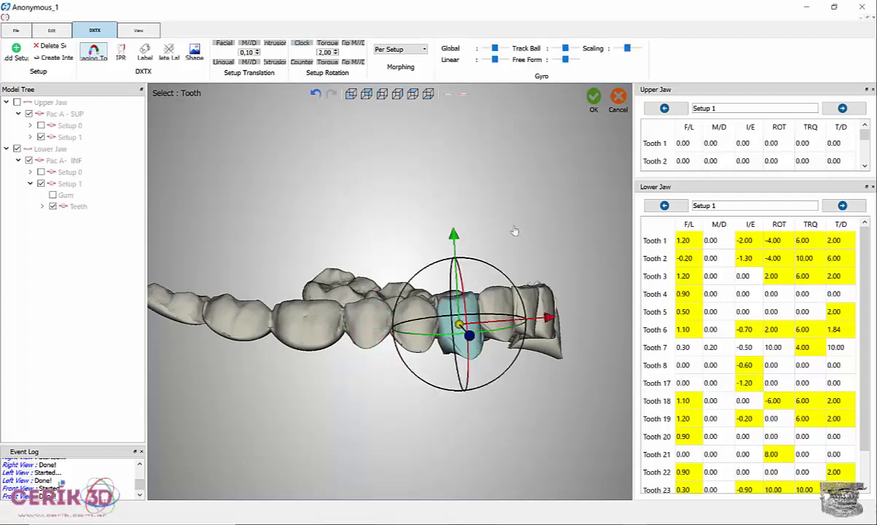
pyautogui.moveTo(577, 338); pyautogui.dragTo(540, 335, button='middle')
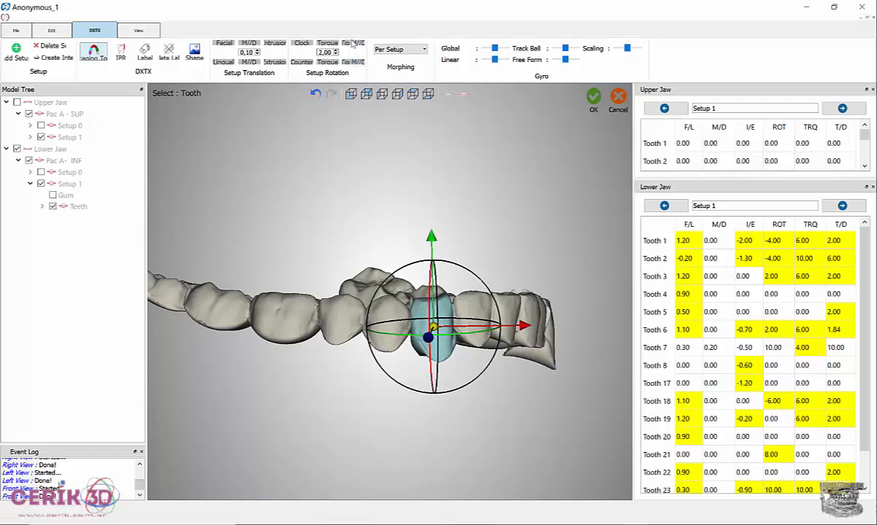
pyautogui.click(354, 43)
pyautogui.click(354, 44)
pyautogui.click(357, 64)
pyautogui.click(356, 63)
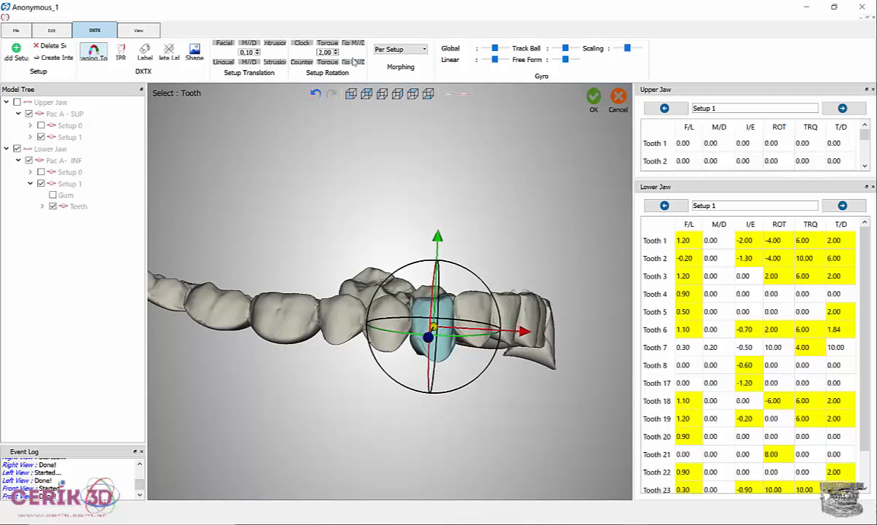
pyautogui.click(355, 63)
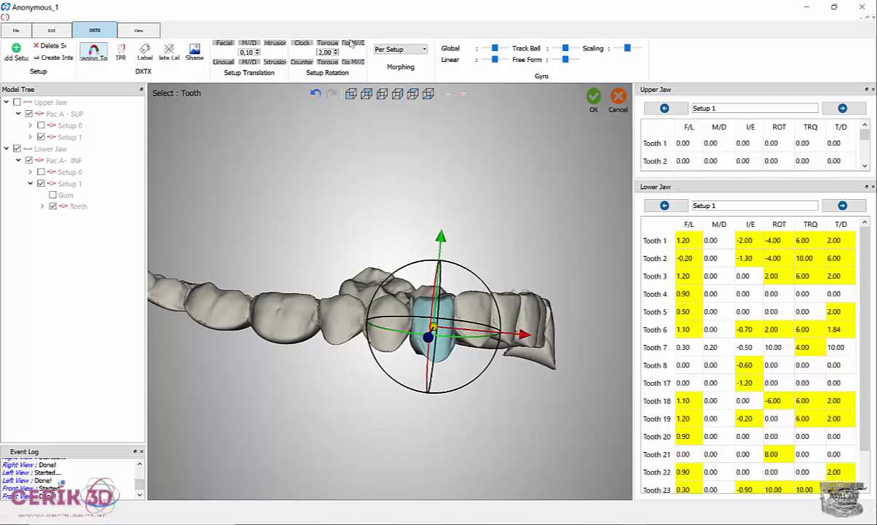
pyautogui.click(353, 43)
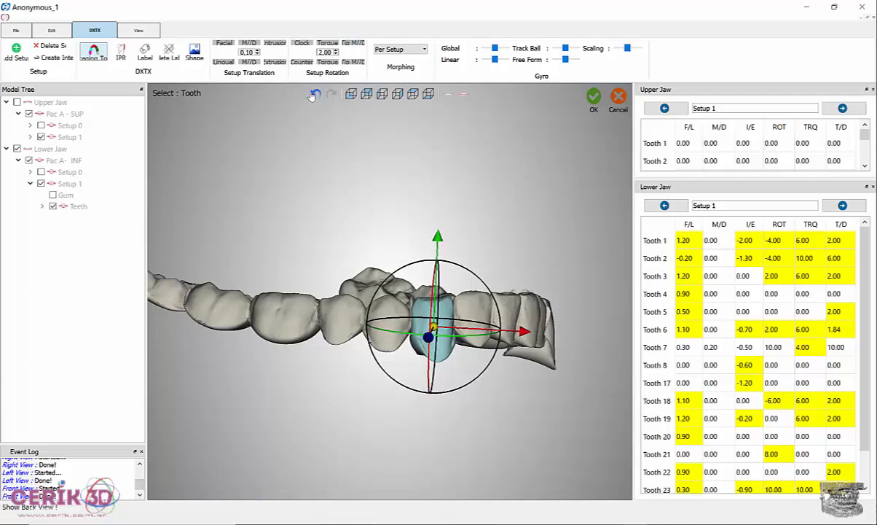
# Tip the opposite canine, Tooth 1, by one 2.00 increment to T/D 4.00.
pyautogui.click(370, 95)
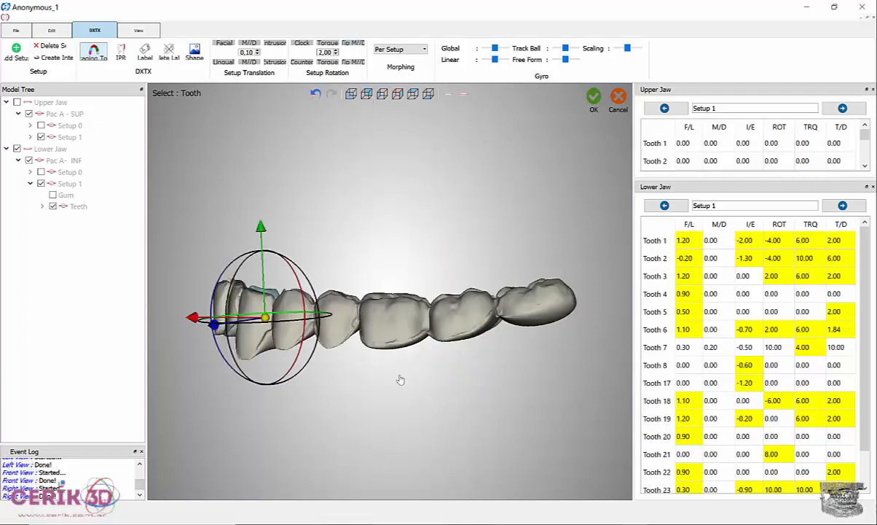
pyautogui.click(245, 329)
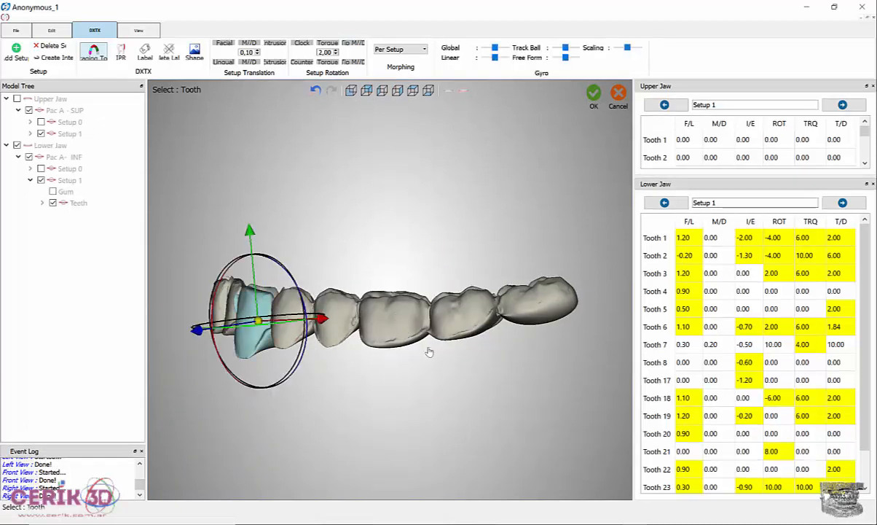
pyautogui.moveTo(481, 351); pyautogui.dragTo(543, 375, button='middle')
pyautogui.moveTo(448, 220); pyautogui.dragTo(499, 196, button='middle')
pyautogui.moveTo(455, 292); pyautogui.dragTo(439, 357, button='middle')
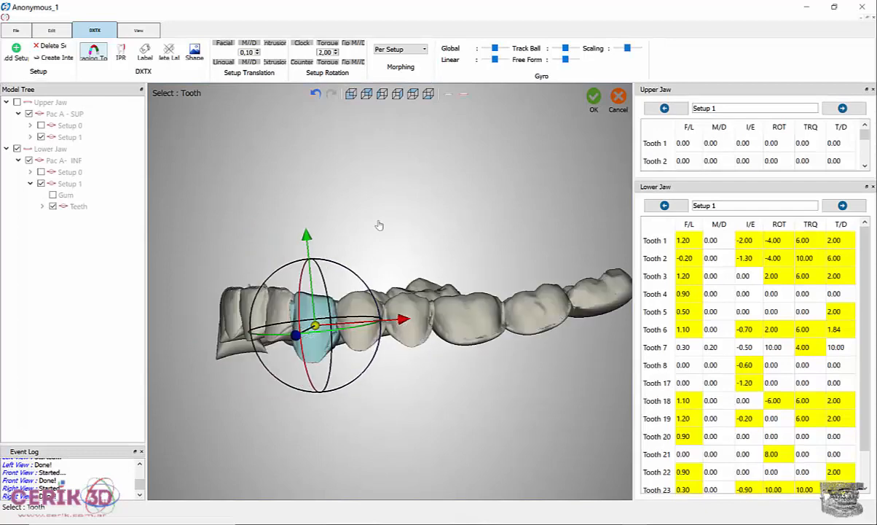
pyautogui.click(355, 47)
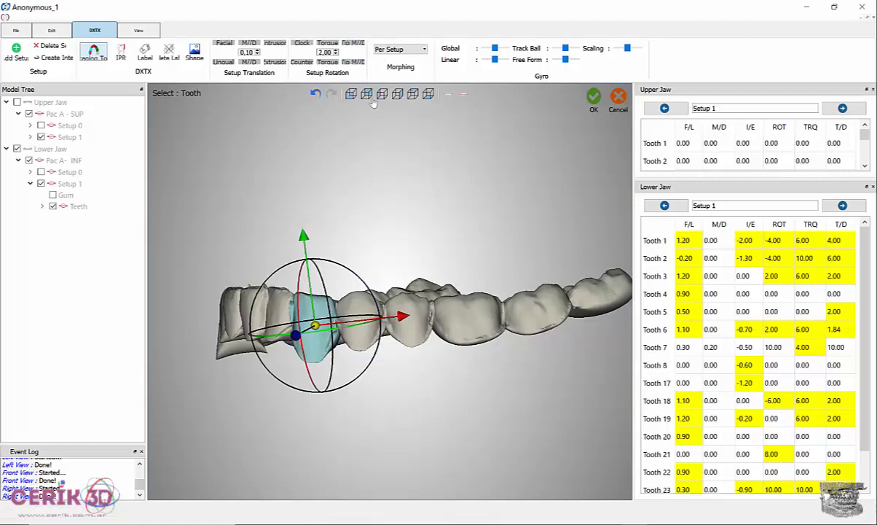
# Intrude the lateral incisor Tooth 8 in 0.10 increments to I/E -0.80.
pyautogui.click(397, 93)
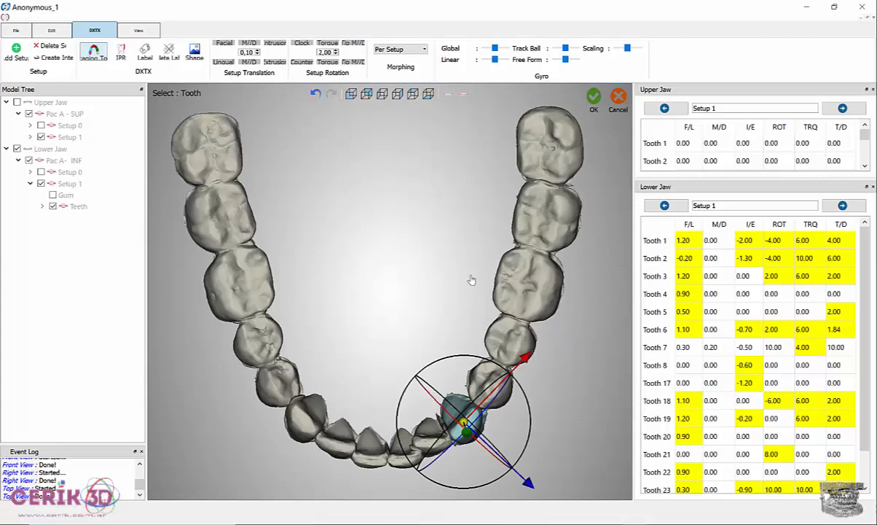
pyautogui.click(335, 446)
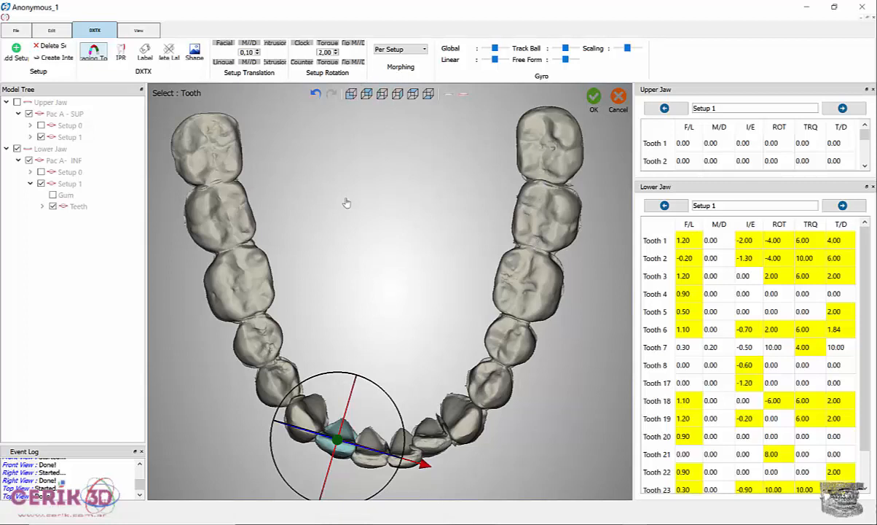
pyautogui.click(351, 96)
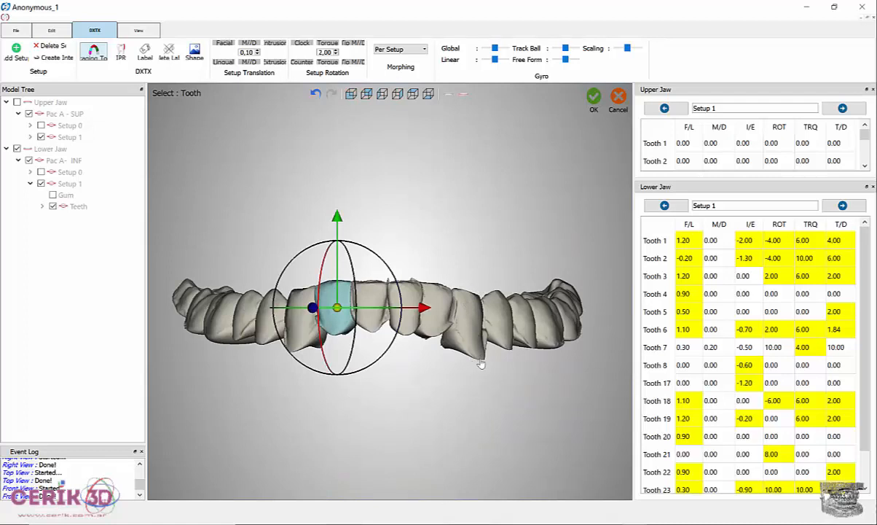
pyautogui.click(275, 43)
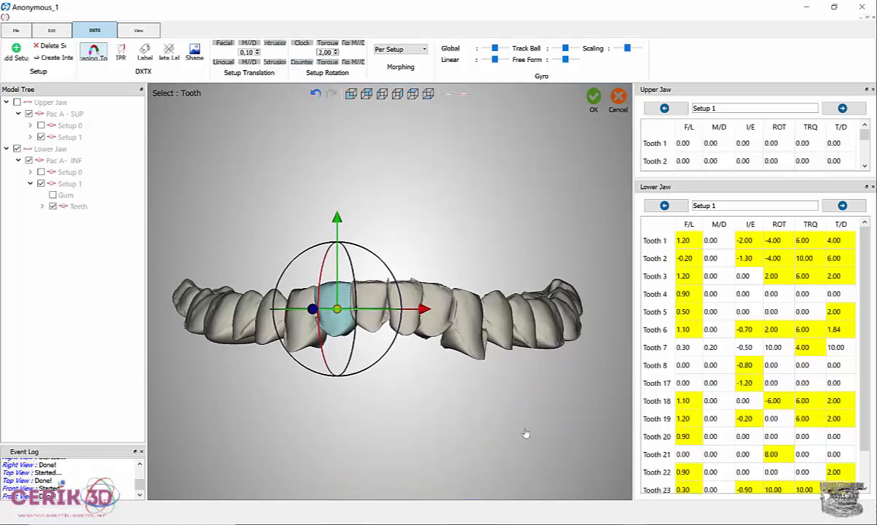
# Rotate the lateral incisor Tooth 8 about its long axis to about ROT -6.82, judging its alignment from the occlusal view.
pyautogui.click(352, 94)
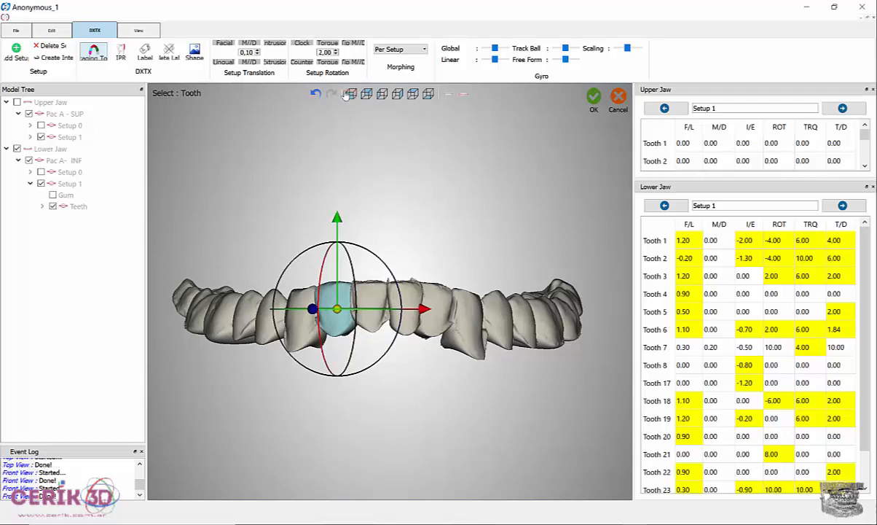
pyautogui.click(367, 96)
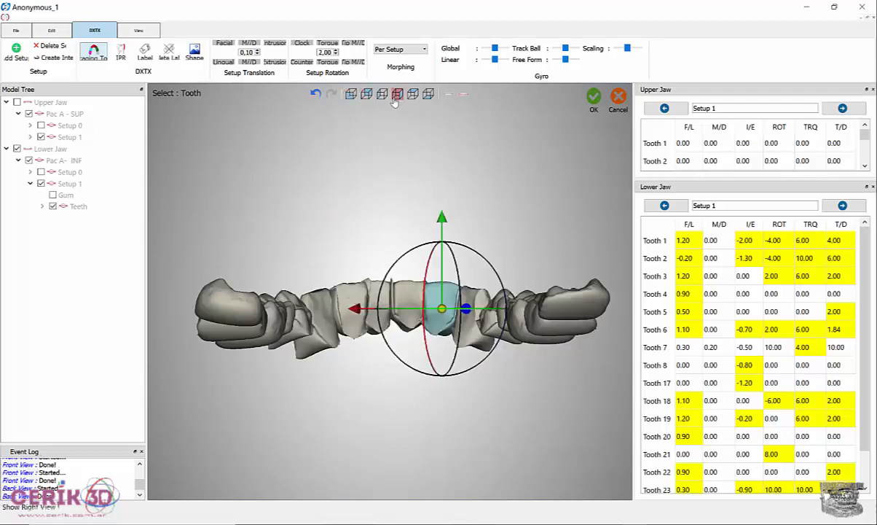
pyautogui.click(397, 96)
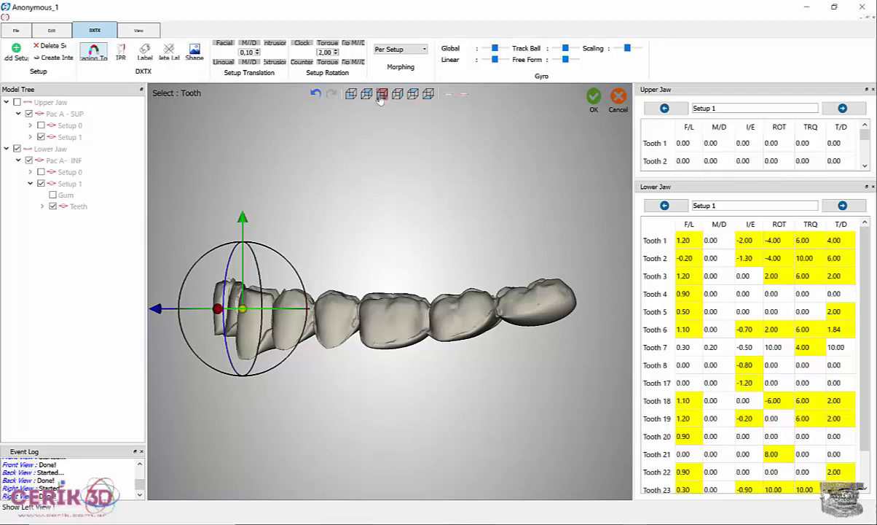
pyautogui.click(413, 94)
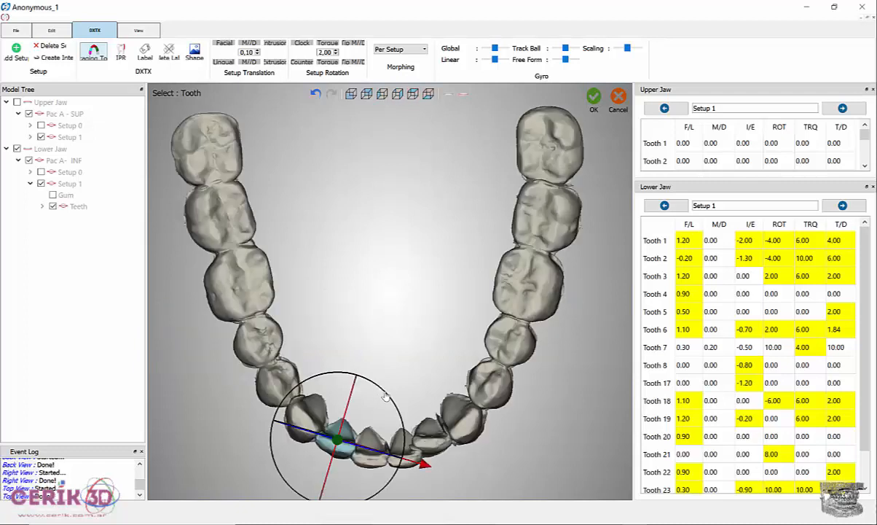
pyautogui.moveTo(386, 396); pyautogui.dragTo(446, 456)
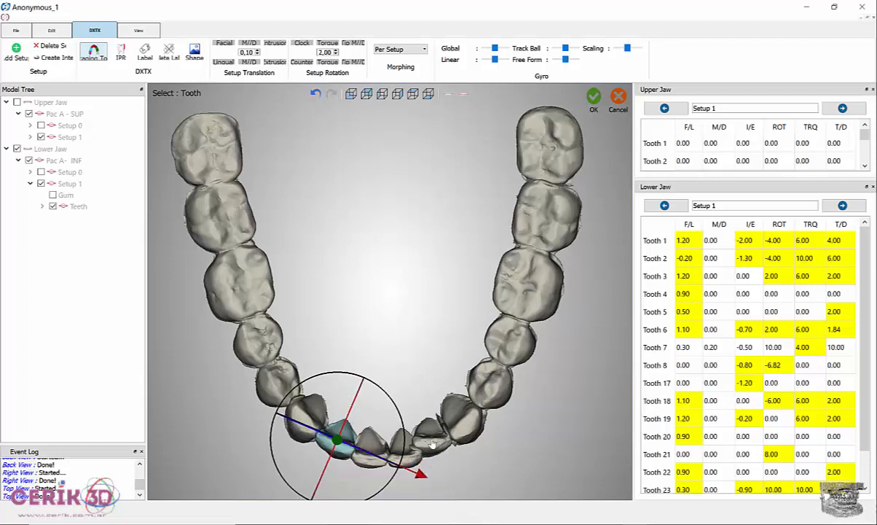
# Rotate the lateral incisor Tooth 17 to about ROT 25.36 and move it facially to about F/L 1.18.
pyautogui.click(432, 441)
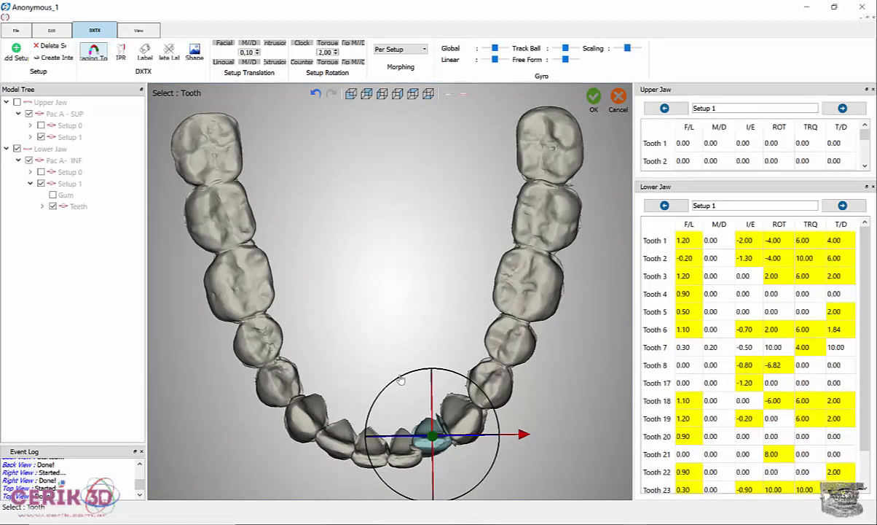
pyautogui.moveTo(401, 383); pyautogui.dragTo(387, 405)
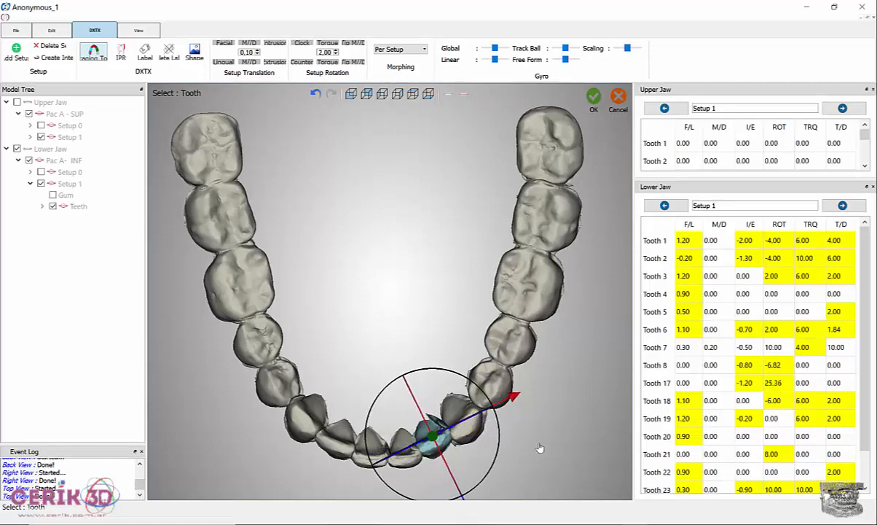
pyautogui.scroll(1, 514, 376)
pyautogui.scroll(-2, 515, 369)
pyautogui.moveTo(442, 262); pyautogui.dragTo(418, 161, button='middle')
pyautogui.moveTo(441, 399); pyautogui.dragTo(446, 405)
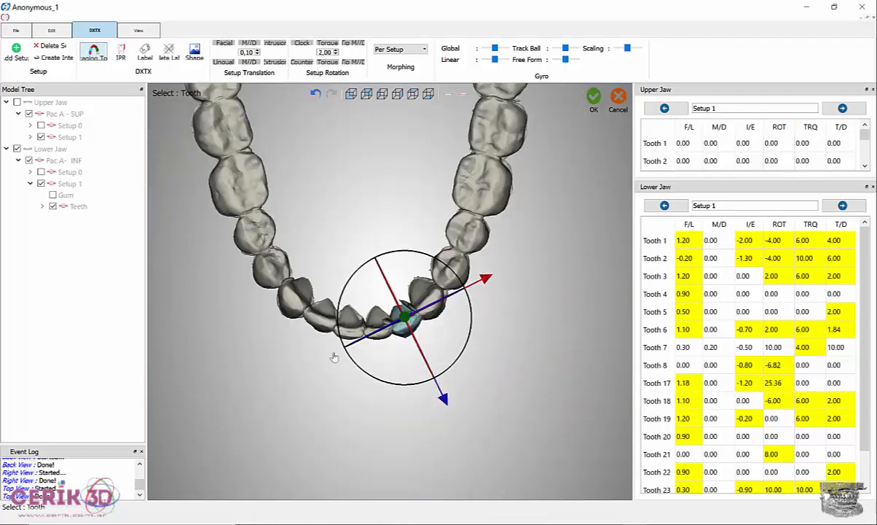
# Move the lateral incisor Tooth 8 facially to about F/L 0.27.
pyautogui.click(322, 312)
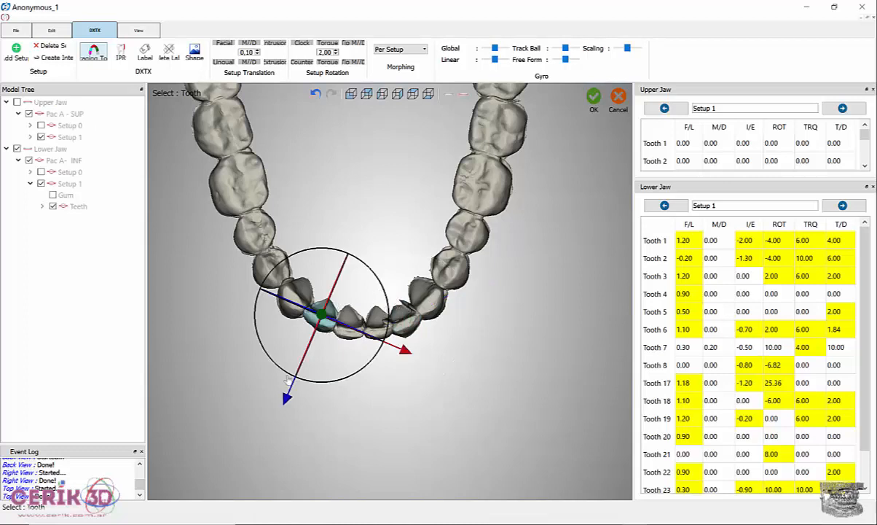
pyautogui.moveTo(285, 399)
pyautogui.mouseDown()
pyautogui.moveTo(267, 419)
pyautogui.moveTo(281, 383)
pyautogui.moveTo(272, 405)
pyautogui.moveTo(291, 408)
pyautogui.mouseUp()
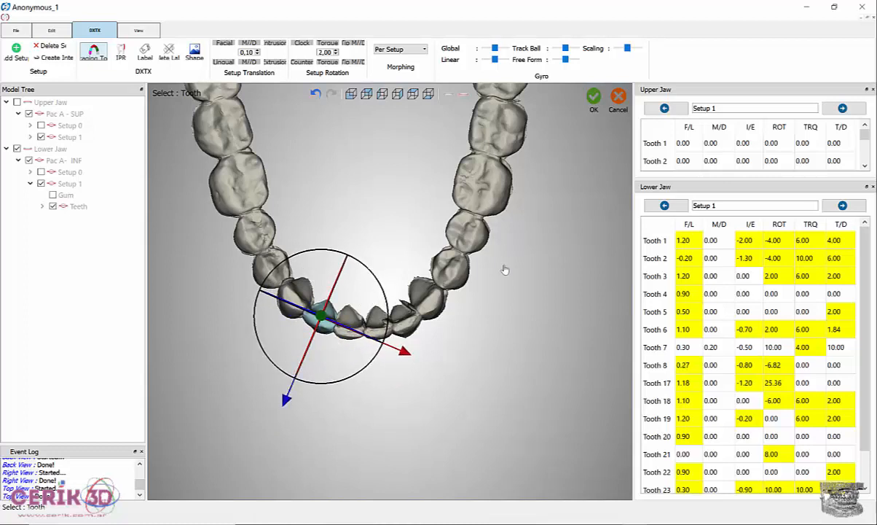
# Reduce the tip of the central incisor Tooth 7 to about T/D 7.76 and rotate it to about ROT 11.75.
pyautogui.click(351, 94)
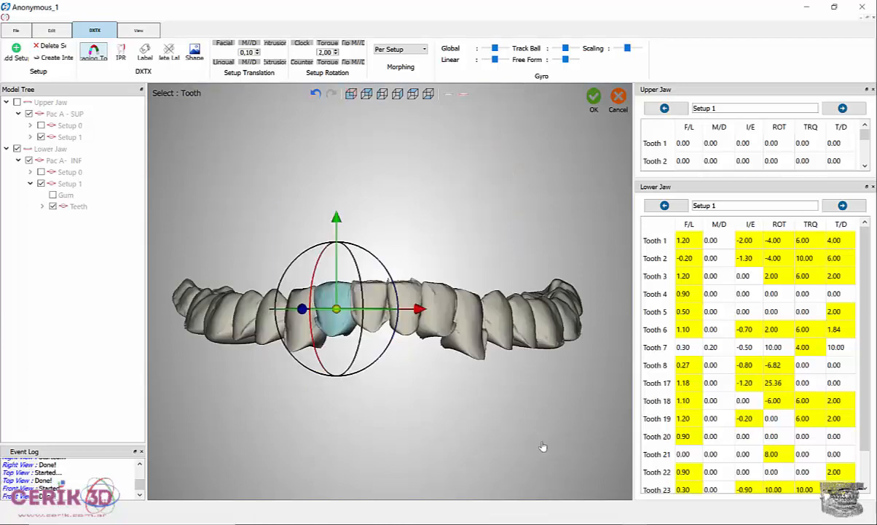
pyautogui.moveTo(545, 354); pyautogui.dragTo(615, 332, button='middle')
pyautogui.moveTo(618, 253); pyautogui.dragTo(601, 240, button='middle')
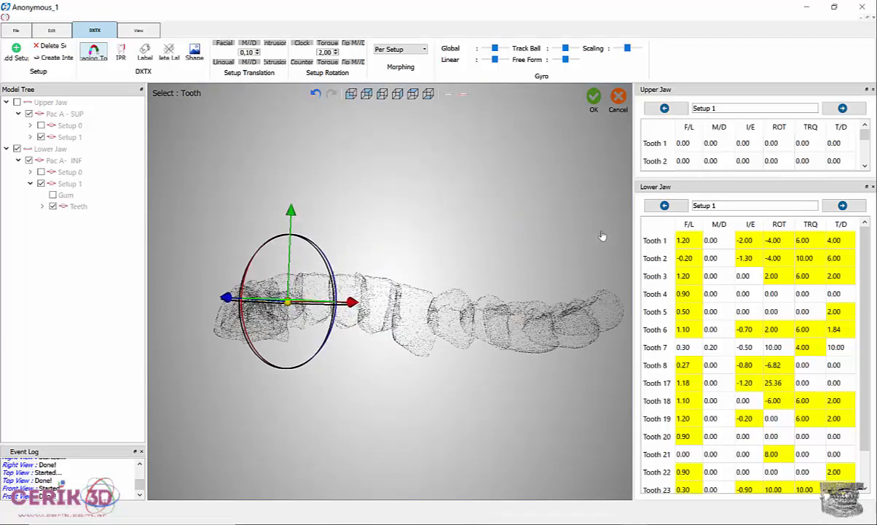
pyautogui.moveTo(548, 249); pyautogui.dragTo(516, 241, button='middle')
pyautogui.moveTo(321, 428); pyautogui.dragTo(325, 408, button='middle')
pyautogui.moveTo(341, 303); pyautogui.dragTo(385, 179, button='middle')
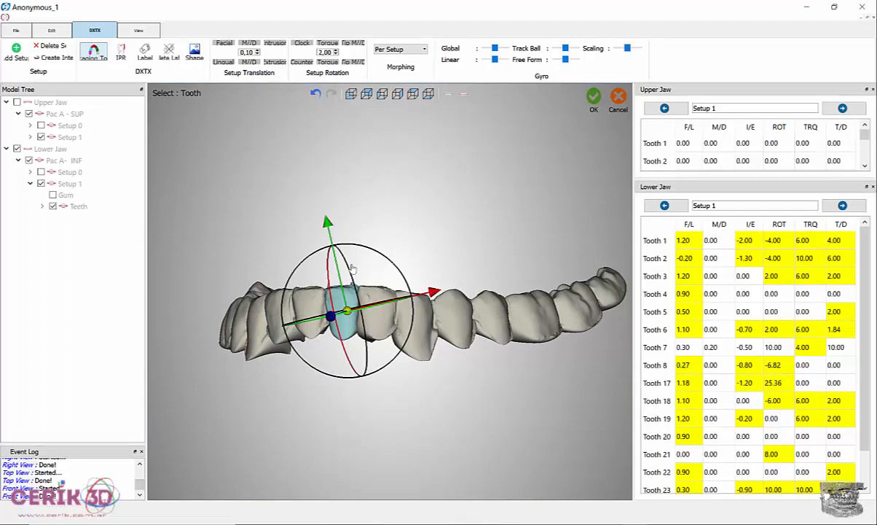
pyautogui.moveTo(379, 257); pyautogui.dragTo(381, 259)
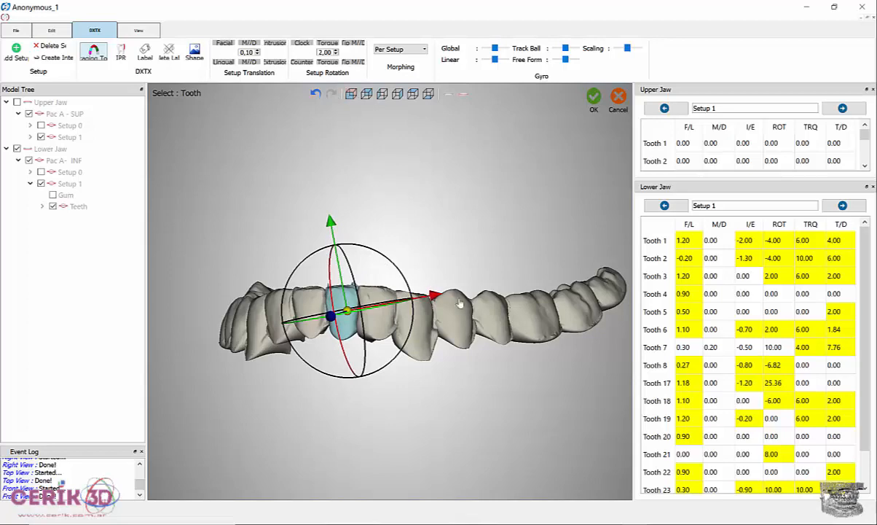
pyautogui.moveTo(527, 251); pyautogui.dragTo(346, 322, button='middle')
pyautogui.moveTo(388, 346); pyautogui.dragTo(393, 342)
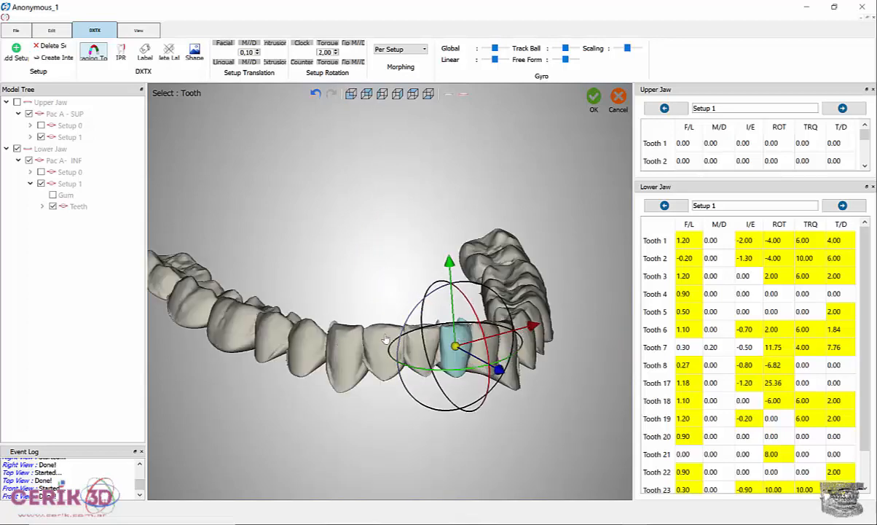
# Tip the lateral incisor Tooth 8 mesiodistally to about T/D -2.53.
pyautogui.click(378, 344)
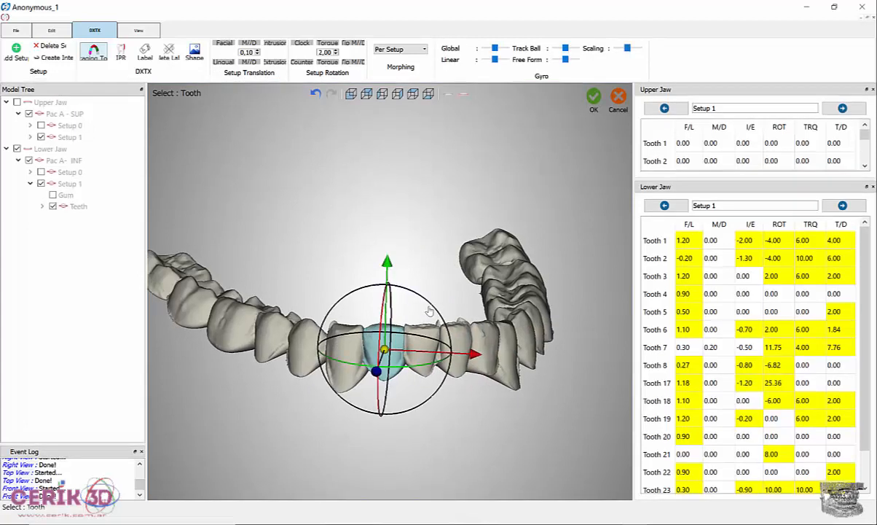
pyautogui.moveTo(435, 308); pyautogui.dragTo(438, 311)
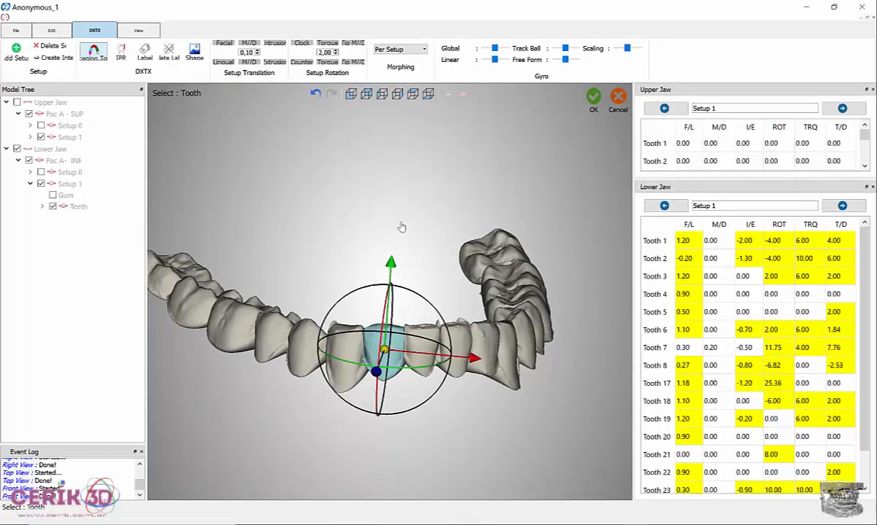
# Apply facial-lingual torque to the lateral incisor Tooth 17, setting it to TRQ 4.00.
pyautogui.click(382, 94)
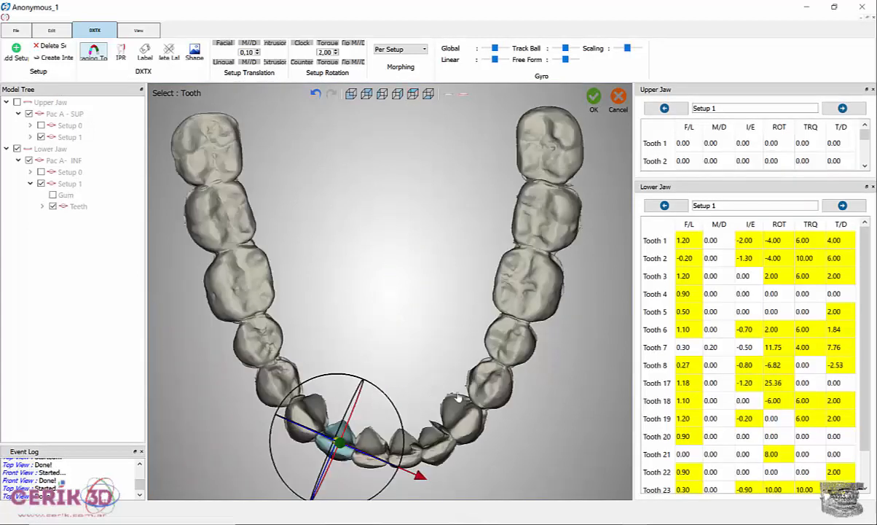
pyautogui.moveTo(538, 448); pyautogui.dragTo(422, 373, button='middle')
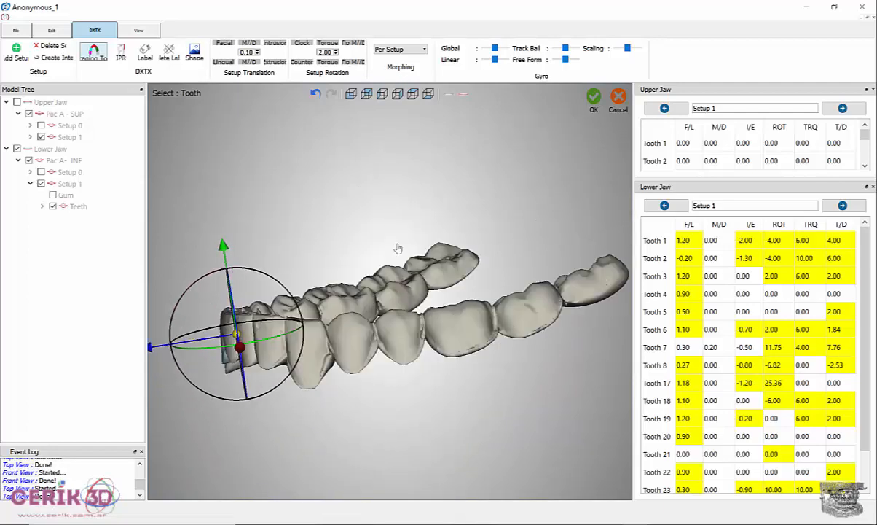
pyautogui.scroll(2, 397, 249)
pyautogui.moveTo(284, 223); pyautogui.dragTo(476, 176, button='middle')
pyautogui.moveTo(475, 392)
pyautogui.mouseDown(button='middle')
pyautogui.moveTo(436, 373)
pyautogui.moveTo(426, 248)
pyautogui.moveTo(471, 391)
pyautogui.moveTo(471, 319)
pyautogui.mouseUp(button='middle')
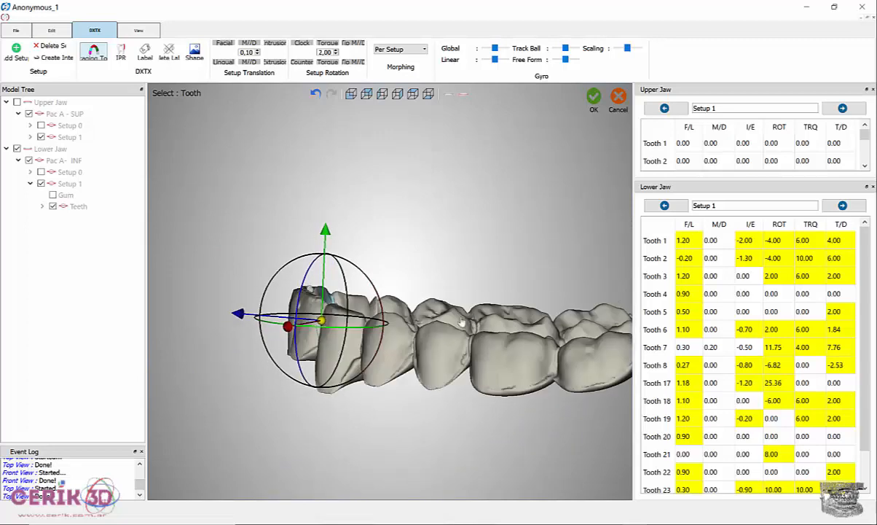
pyautogui.click(447, 355)
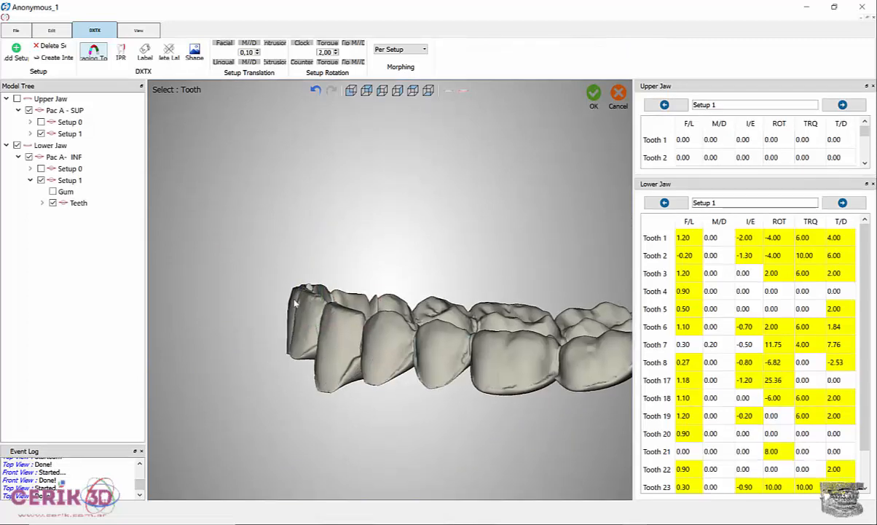
pyautogui.click(311, 326)
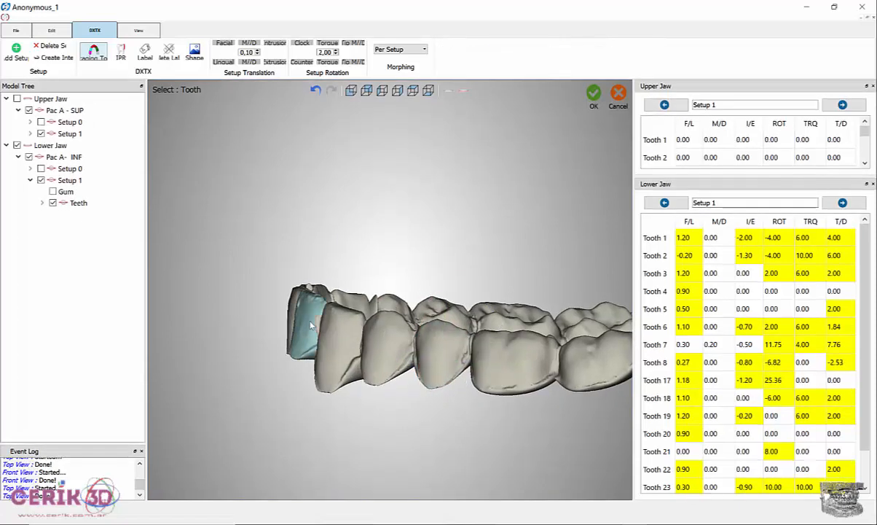
pyautogui.moveTo(456, 217)
pyautogui.mouseDown(button='middle')
pyautogui.moveTo(443, 227)
pyautogui.moveTo(450, 238)
pyautogui.moveTo(437, 256)
pyautogui.moveTo(446, 253)
pyautogui.mouseUp(button='middle')
pyautogui.moveTo(429, 327)
pyautogui.mouseDown(button='middle')
pyautogui.moveTo(404, 308)
pyautogui.moveTo(365, 206)
pyautogui.moveTo(540, 190)
pyautogui.moveTo(540, 286)
pyautogui.mouseUp(button='middle')
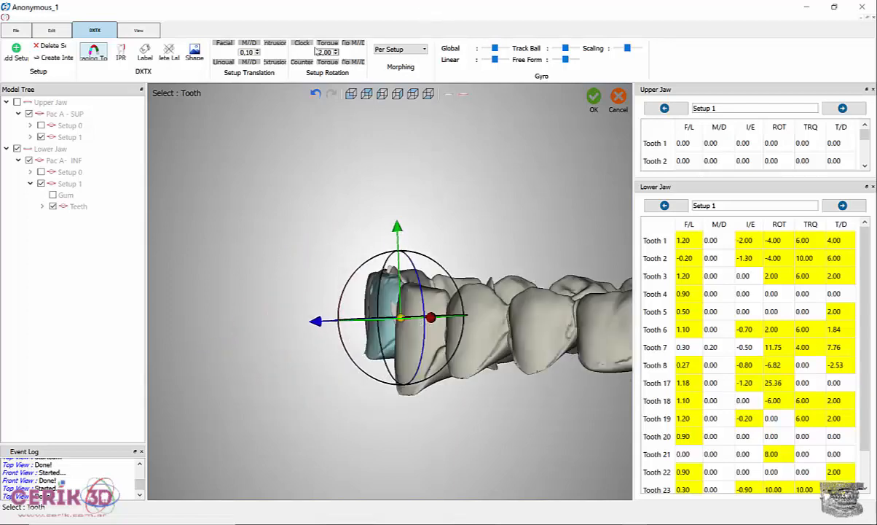
pyautogui.click(328, 44)
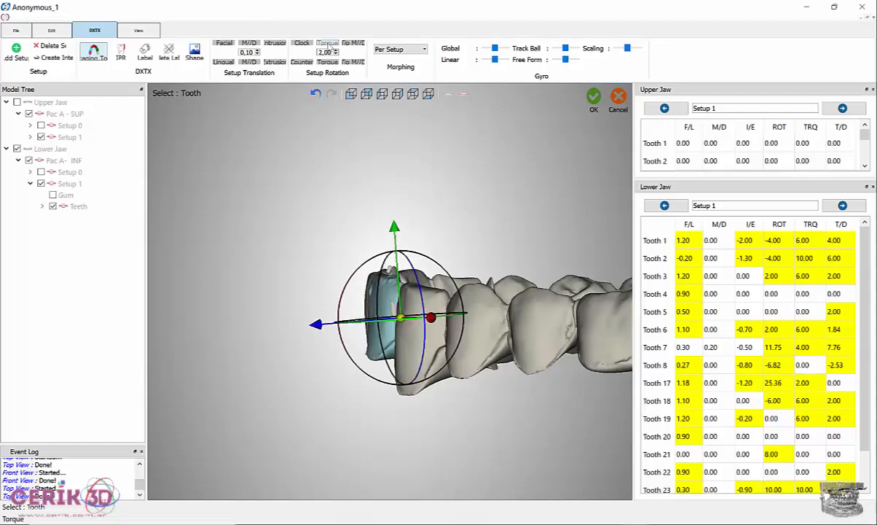
pyautogui.click(329, 46)
# Apply torque to the opposite lateral incisor Tooth 8 in 2.00 increments to reach TRQ 6.00.
pyautogui.moveTo(478, 239); pyautogui.dragTo(332, 324, button='middle')
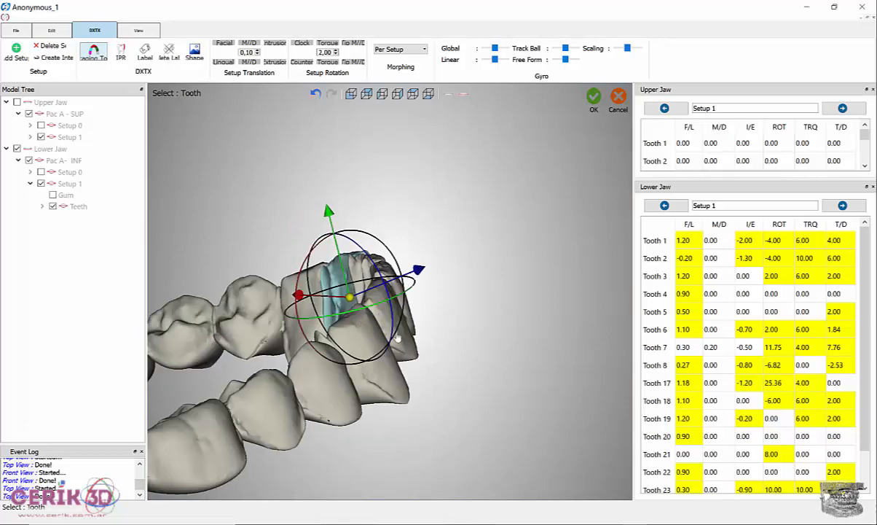
pyautogui.moveTo(173, 236); pyautogui.dragTo(508, 263, button='middle')
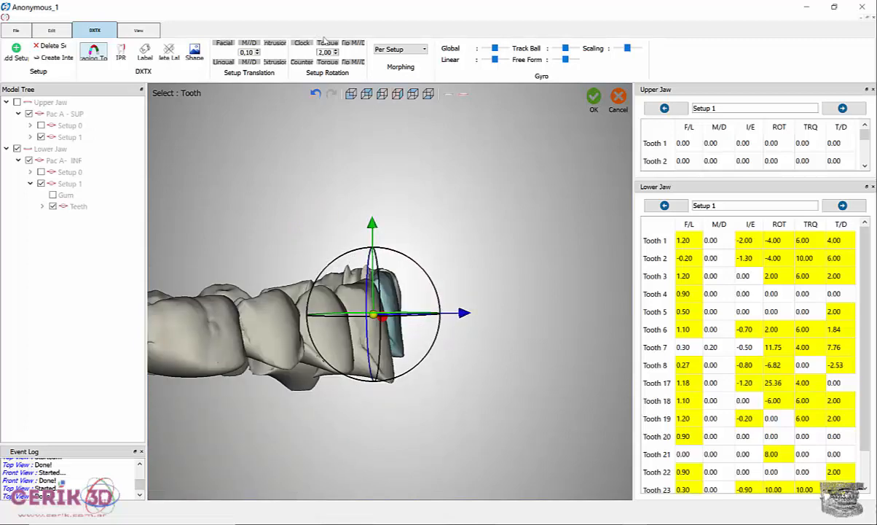
pyautogui.click(330, 46)
pyautogui.click(329, 46)
pyautogui.click(329, 46)
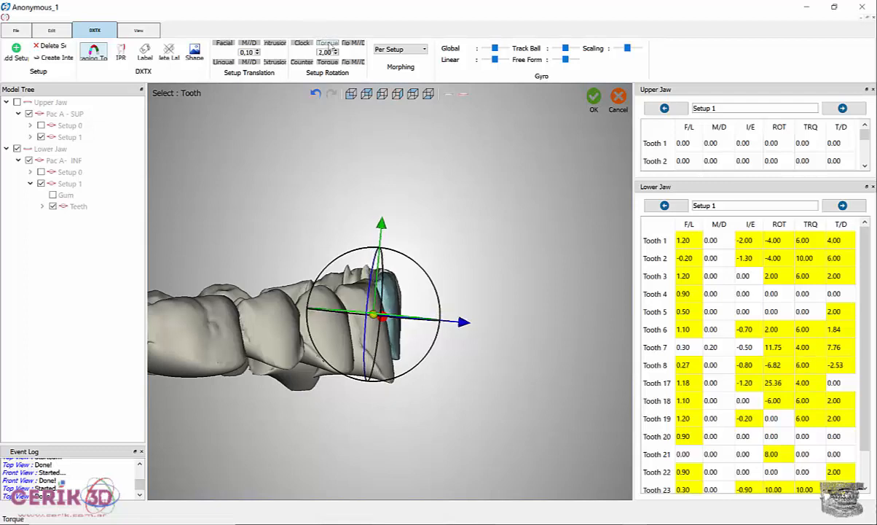
# Move the canine beside Tooth 8 facially in 0.10 increments, and move the opposite canine Tooth 1 facially to F/L 1.40.
pyautogui.click(413, 94)
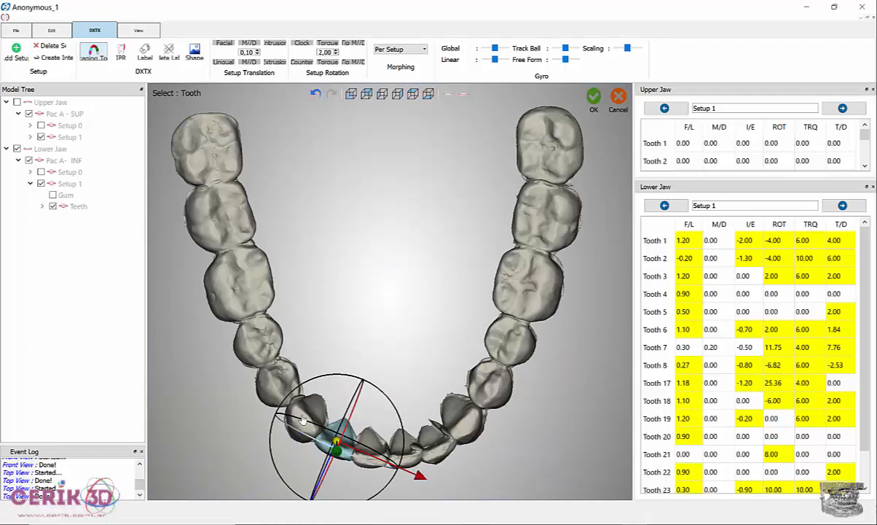
pyautogui.click(305, 419)
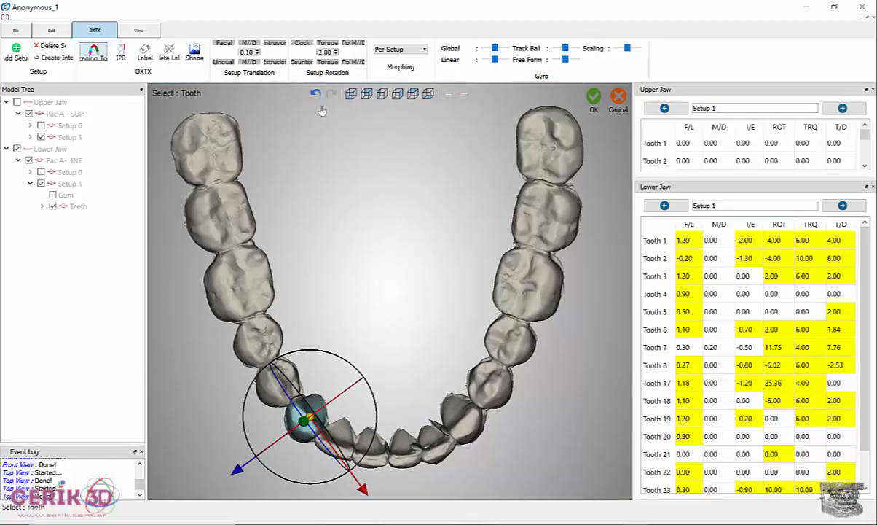
pyautogui.click(228, 45)
pyautogui.click(228, 45)
pyautogui.click(228, 45)
pyautogui.click(473, 422)
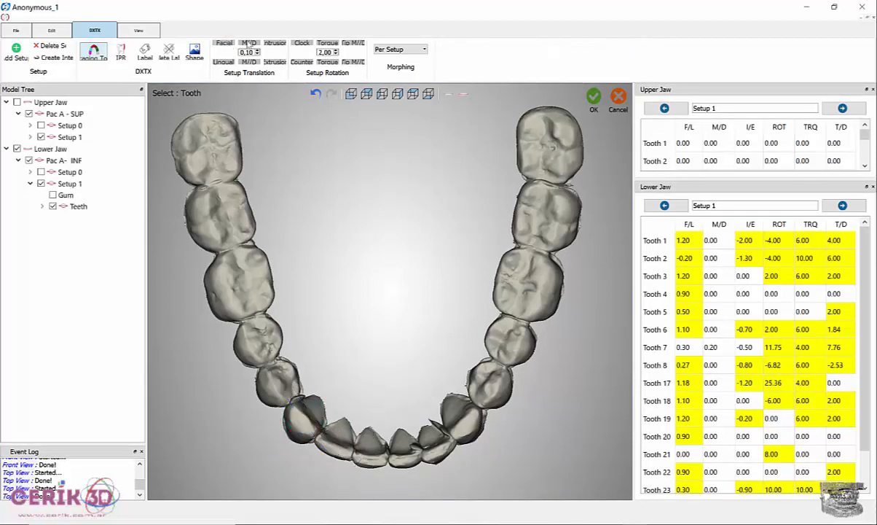
pyautogui.click(226, 43)
pyautogui.click(226, 44)
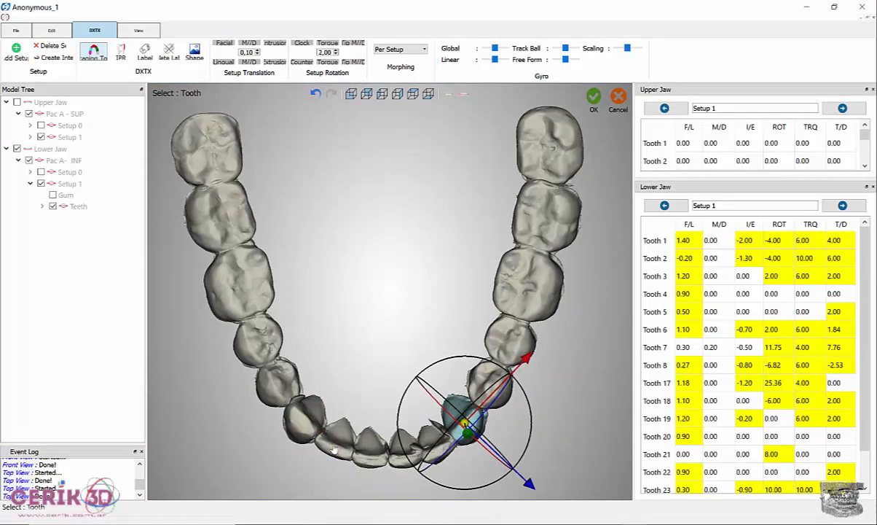
# Extrude the canine Tooth 1 in 0.10 increments to reach I/E -1.60.
pyautogui.click(397, 94)
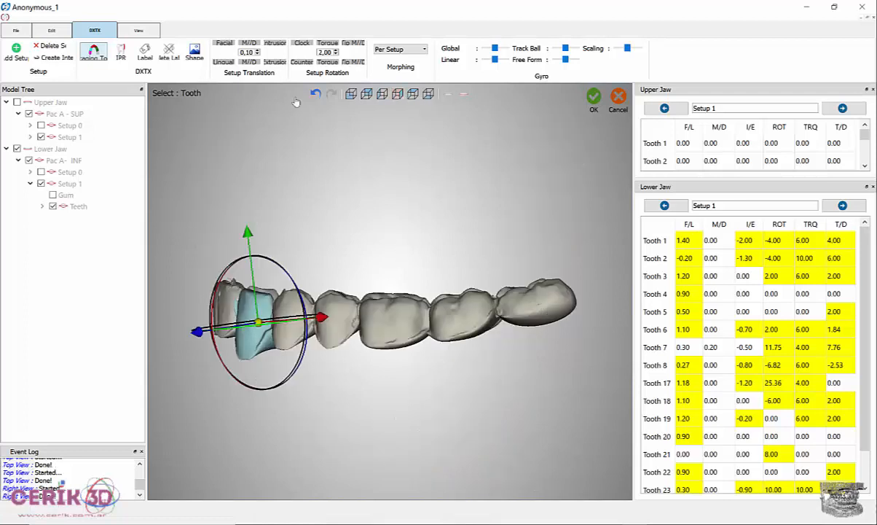
pyautogui.click(276, 63)
pyautogui.click(276, 63)
pyautogui.click(275, 63)
pyautogui.click(275, 62)
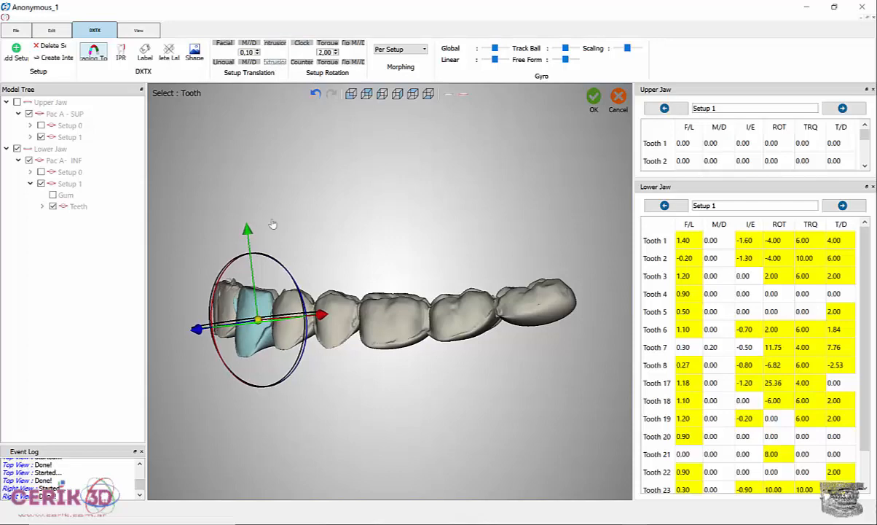
# Check the lower teeth against the upper jaw from the front and side, and hide the upper jaw again.
pyautogui.click(290, 310)
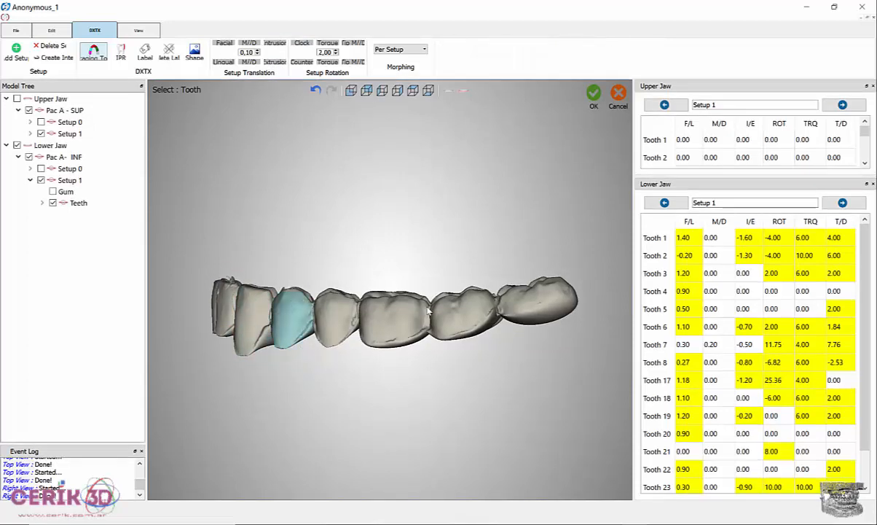
pyautogui.moveTo(552, 318); pyautogui.dragTo(522, 353, button='middle')
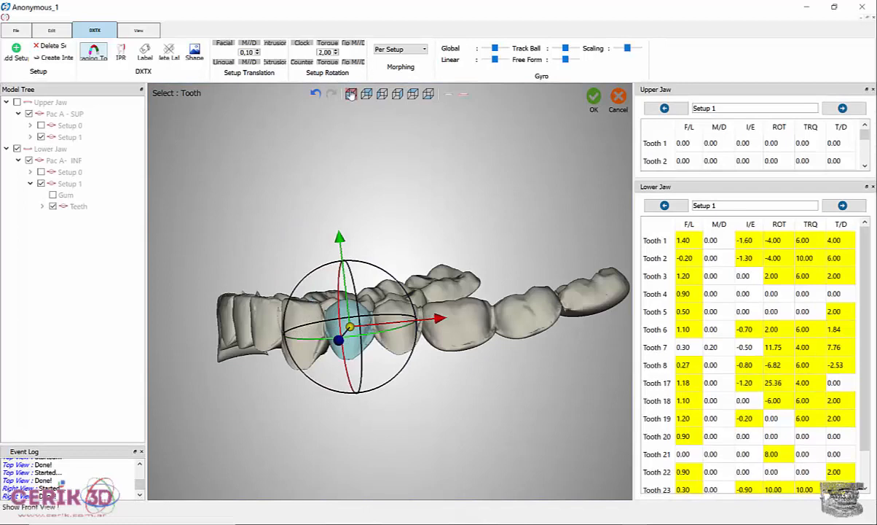
pyautogui.click(351, 94)
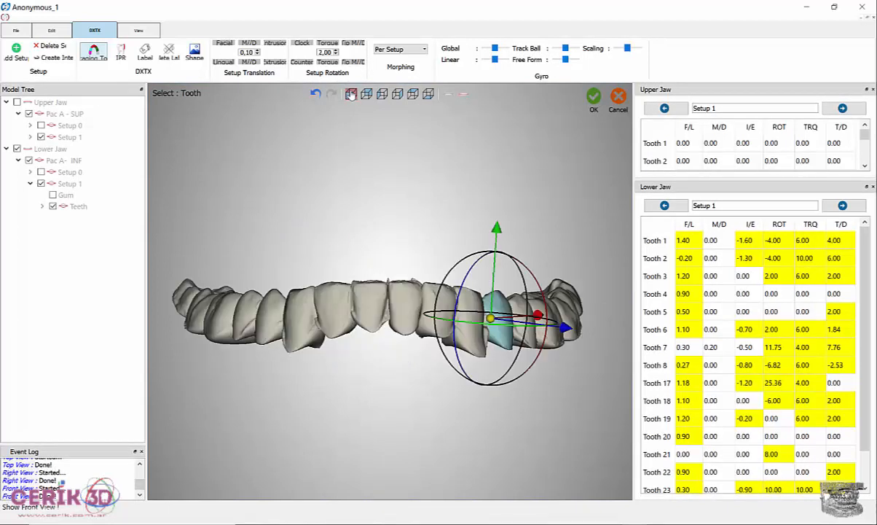
pyautogui.click(448, 95)
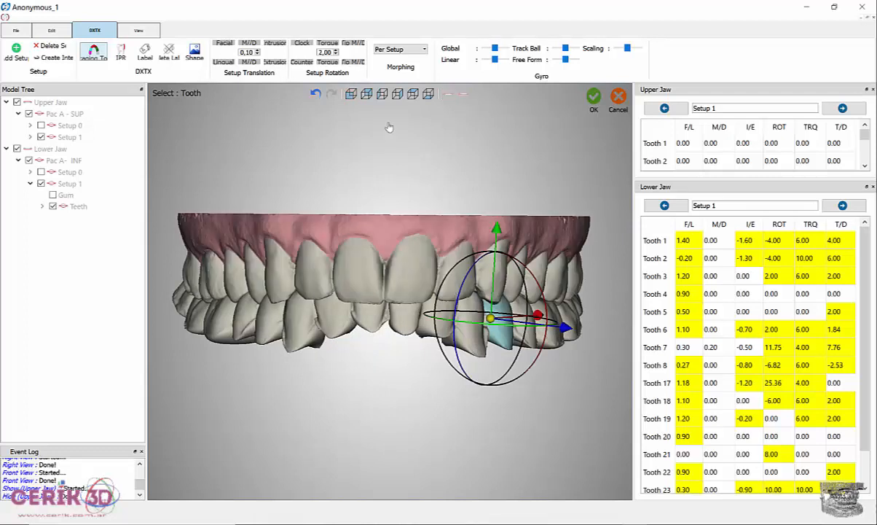
pyautogui.click(367, 94)
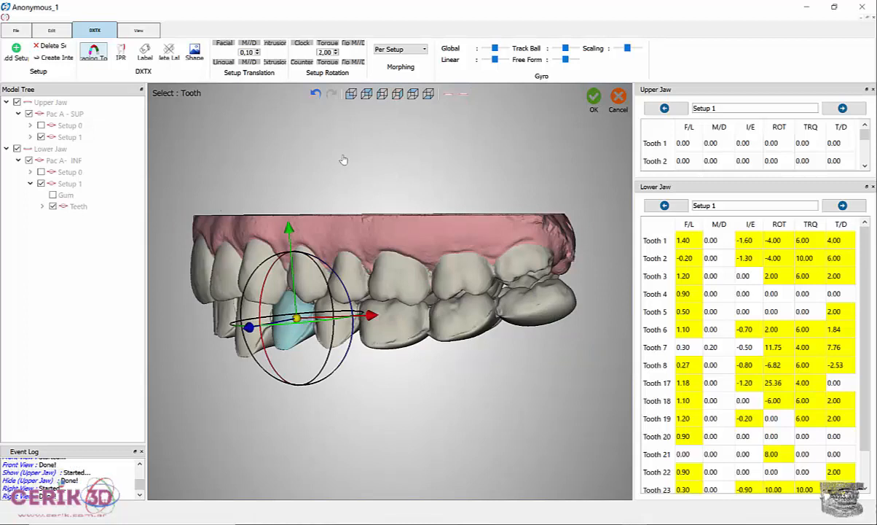
pyautogui.click(447, 95)
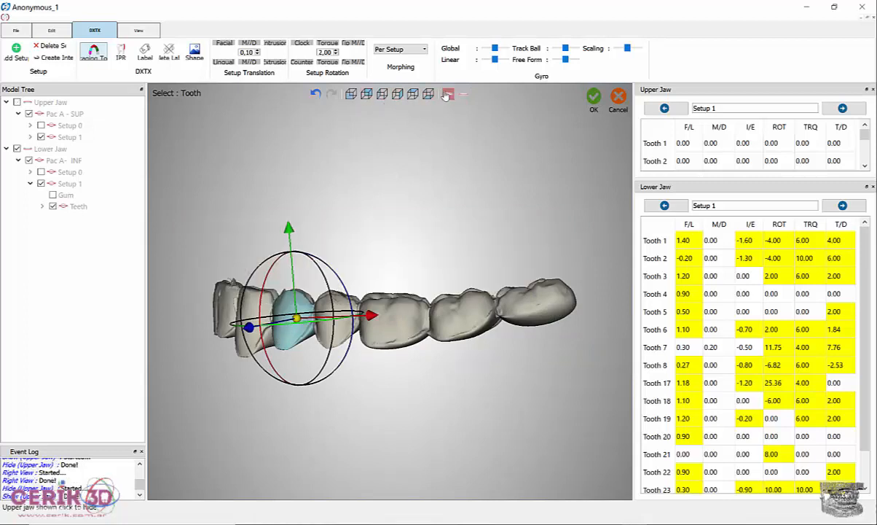
# Apply 2.00 of torque to the four lower incisors (Teeth 7, 8, 17 and 21) together and move them facially by 0.10.
pyautogui.moveTo(475, 282); pyautogui.dragTo(411, 249, button='middle')
pyautogui.click(357, 148)
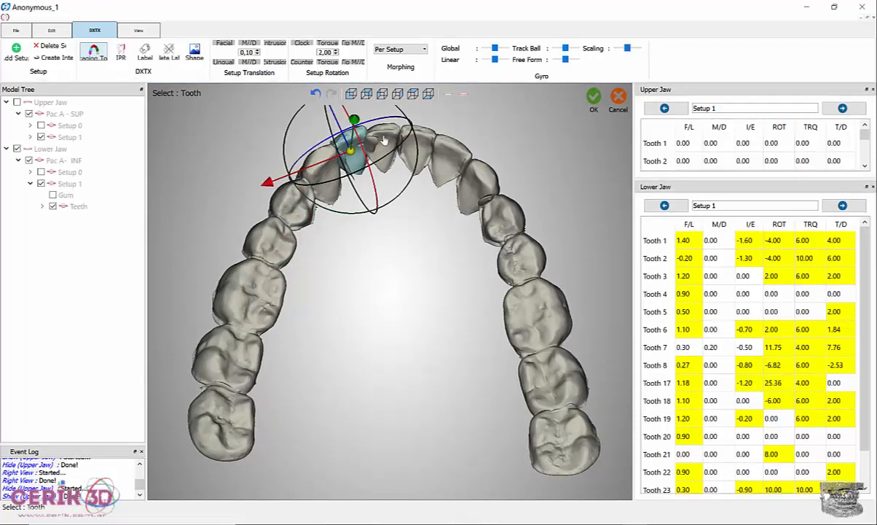
pyautogui.keyDown('ctrl'); pyautogui.click(402, 135); pyautogui.keyUp('ctrl')
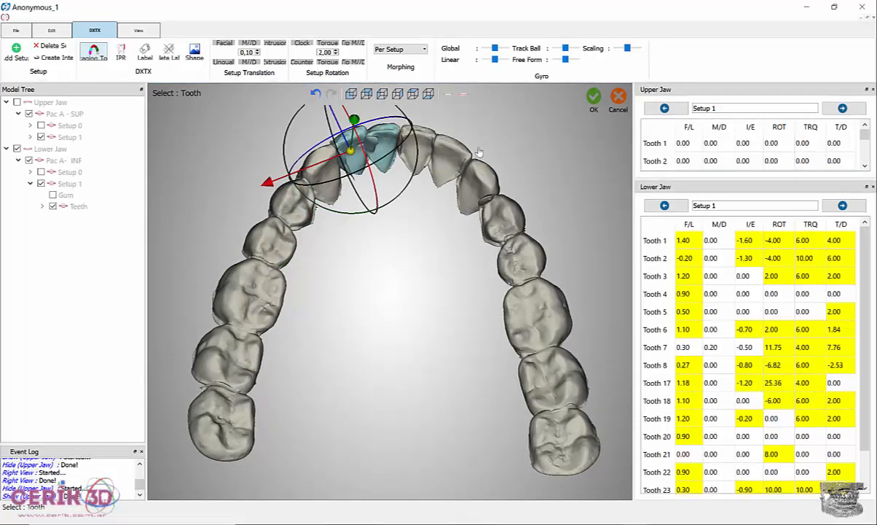
pyautogui.keyDown('ctrl'); pyautogui.click(420, 143); pyautogui.keyUp('ctrl')
pyautogui.keyDown('ctrl'); pyautogui.click(450, 151); pyautogui.keyUp('ctrl')
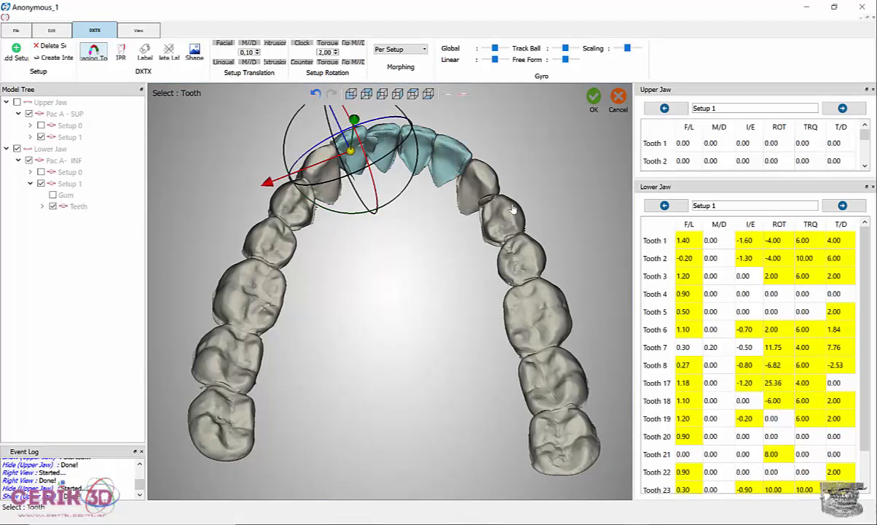
pyautogui.click(328, 44)
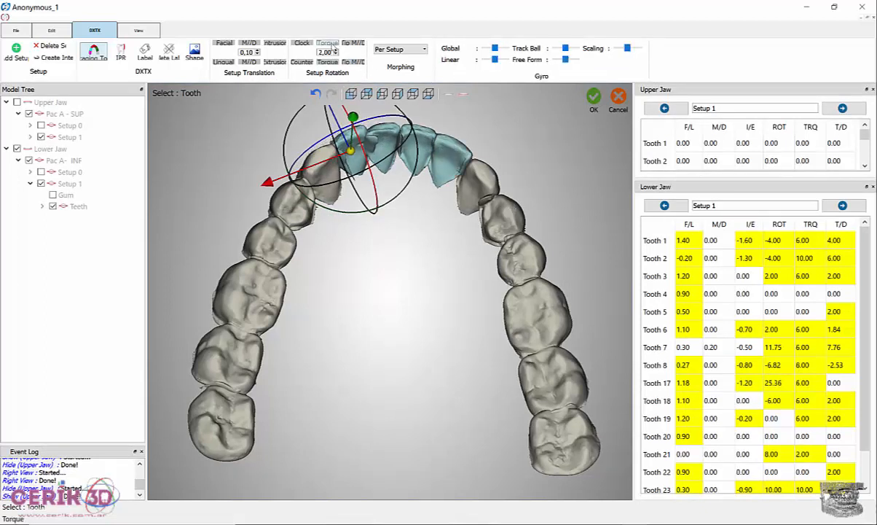
pyautogui.click(226, 44)
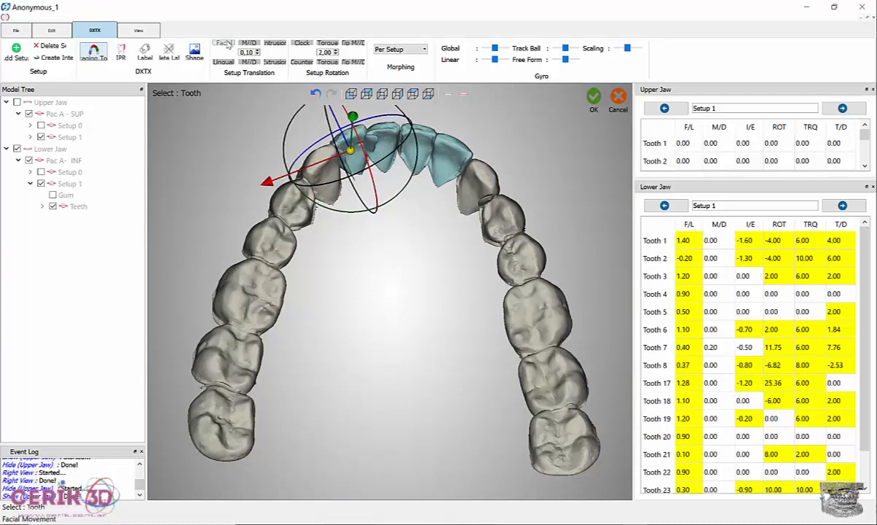
# Increase the four incisors' torque to TRQ 8.00 for Teeth 7 and 17, 10.00 for Tooth 8 and 4.00 for Tooth 21.
pyautogui.click(305, 43)
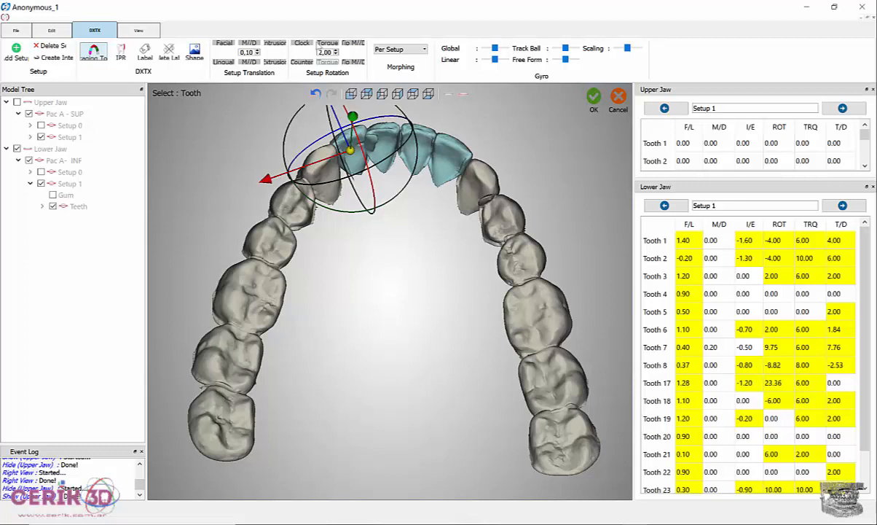
pyautogui.click(294, 62)
pyautogui.click(321, 44)
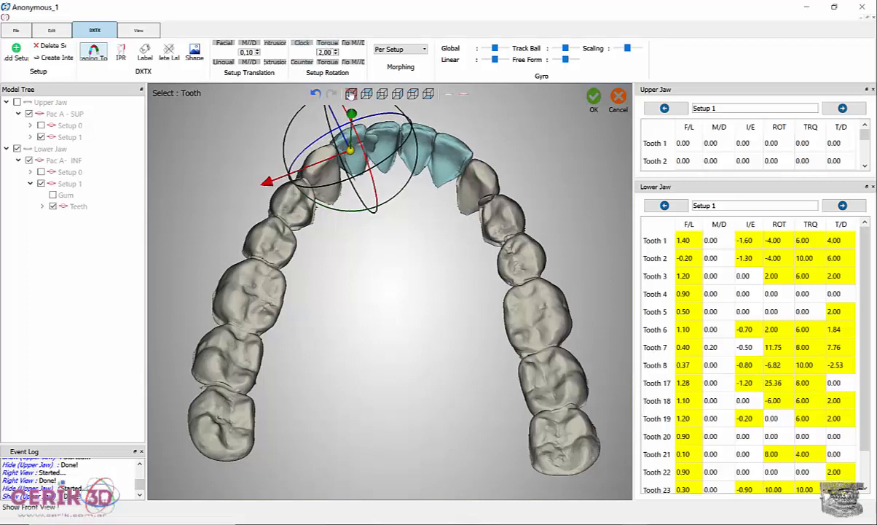
# Deselect the other incisors and tip the lateral incisor Tooth 17 mesiodistally to T/D 4.00.
pyautogui.click(351, 94)
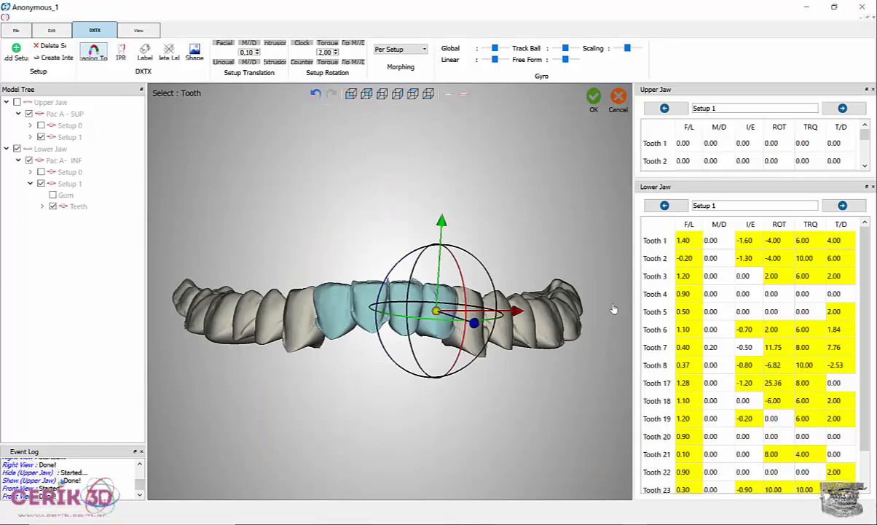
pyautogui.moveTo(566, 326); pyautogui.dragTo(534, 332, button='middle')
pyautogui.moveTo(595, 311); pyautogui.dragTo(560, 228, button='middle')
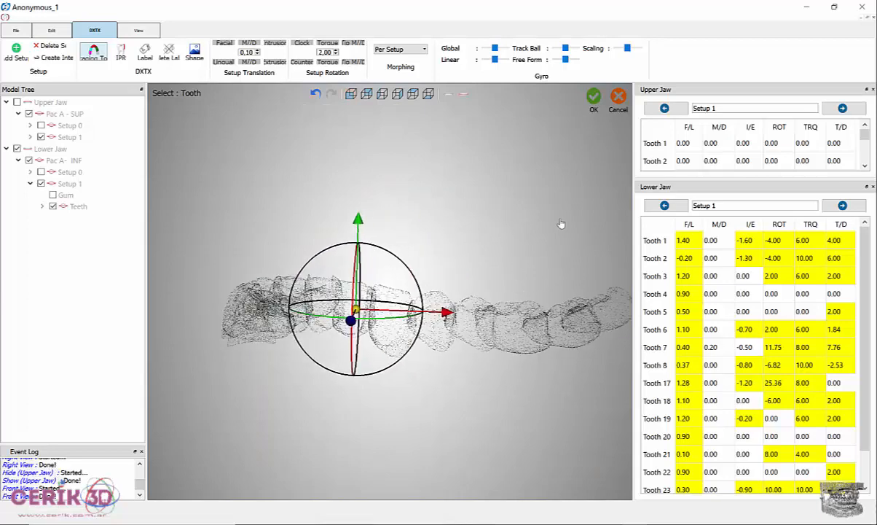
pyautogui.click(395, 117)
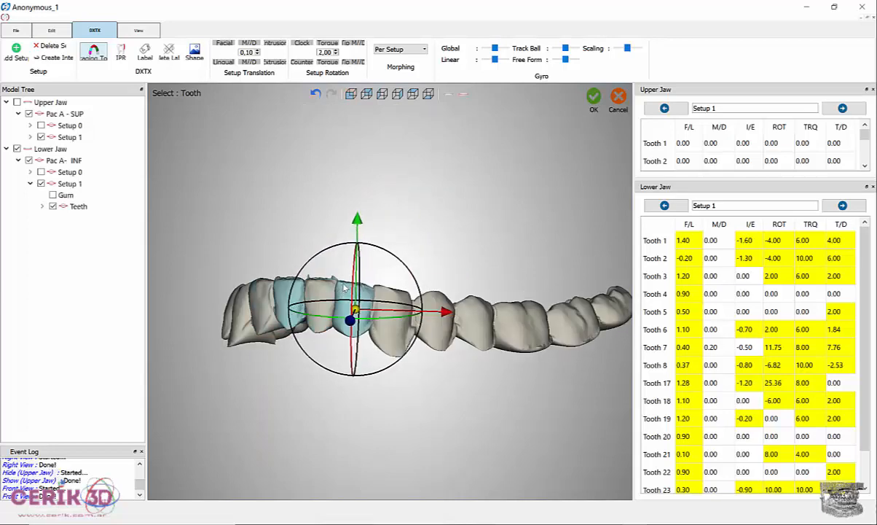
pyautogui.click(354, 43)
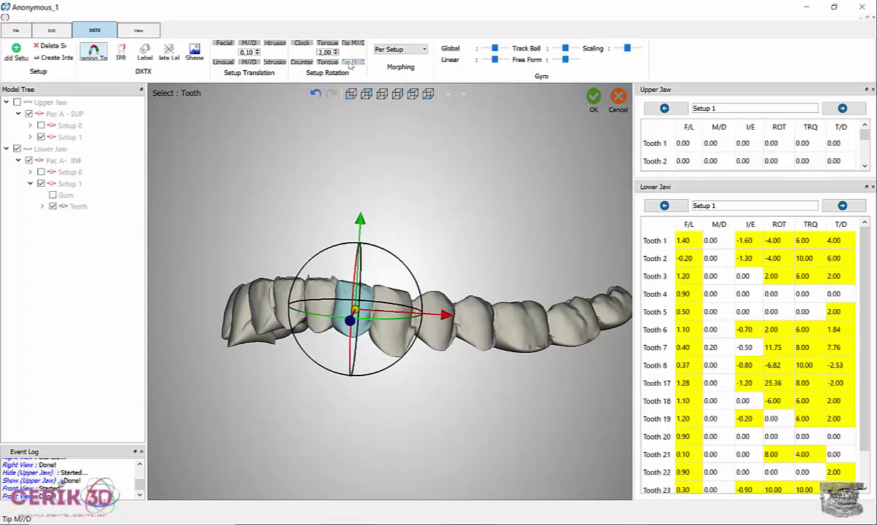
pyautogui.click(355, 43)
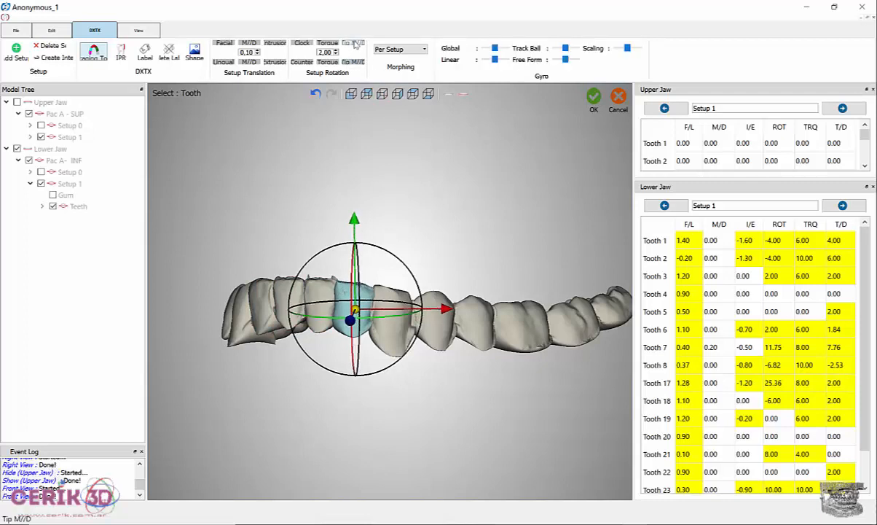
pyautogui.click(355, 43)
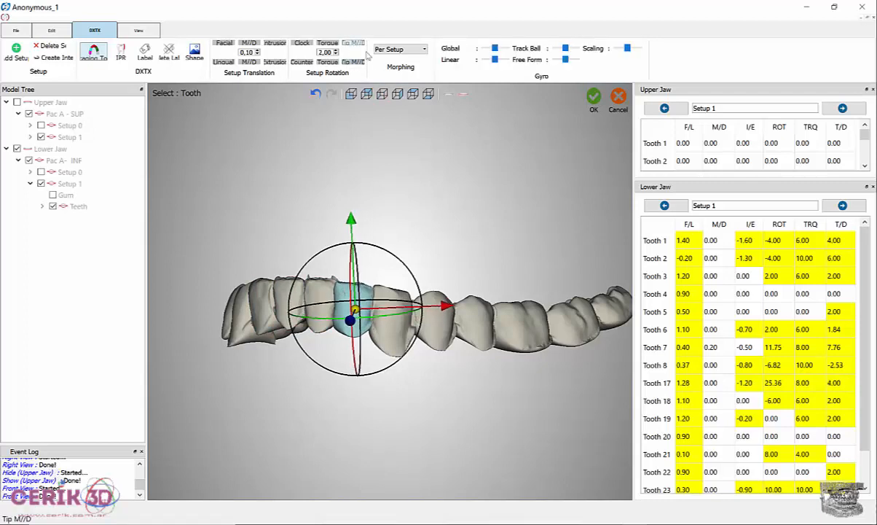
# Move Tooth 17 mesiodistally by 0.10 and show the gum of lower Setup 1 from the front.
pyautogui.click(446, 311)
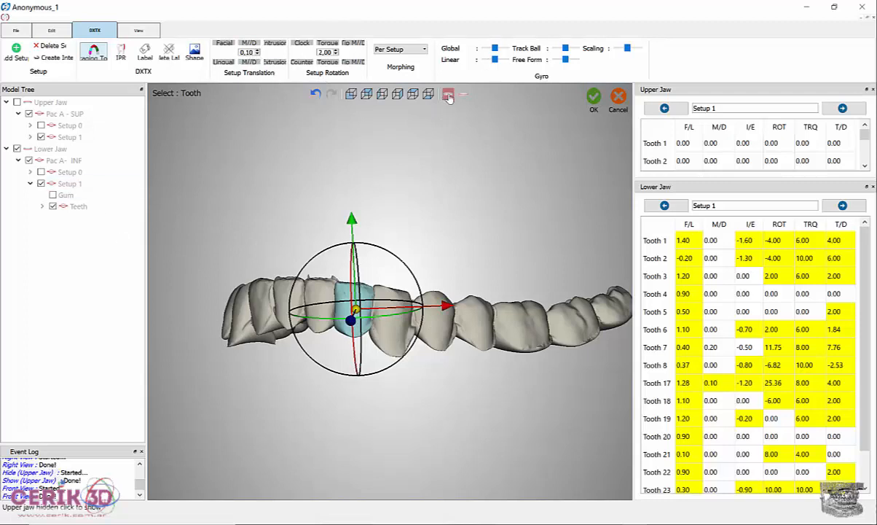
pyautogui.click(52, 195)
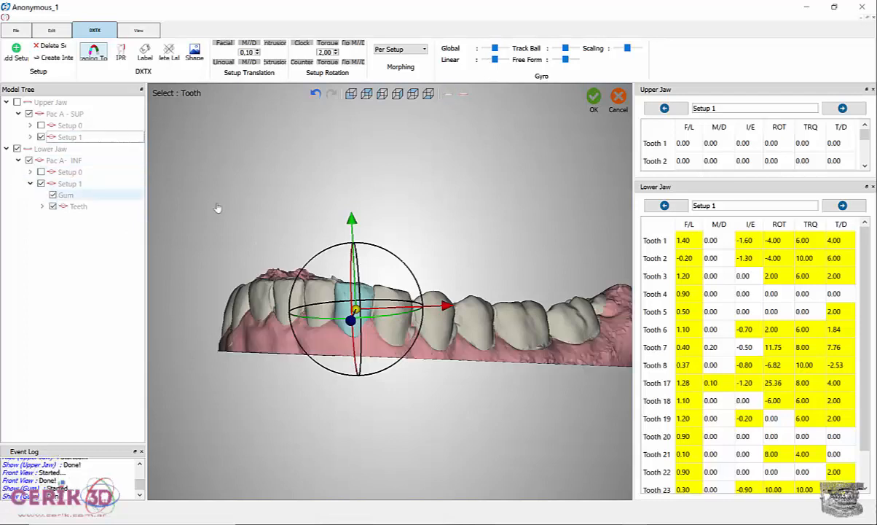
pyautogui.click(351, 95)
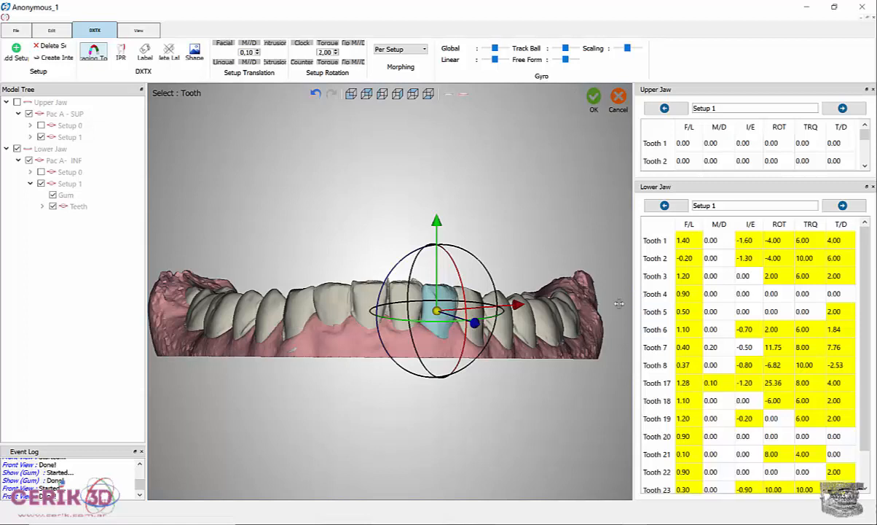
# Widen the movement tables, show the upper jaw over the lower arch, and accept the staged tooth movements.
pyautogui.moveTo(633, 291); pyautogui.dragTo(606, 298)
pyautogui.click(438, 95)
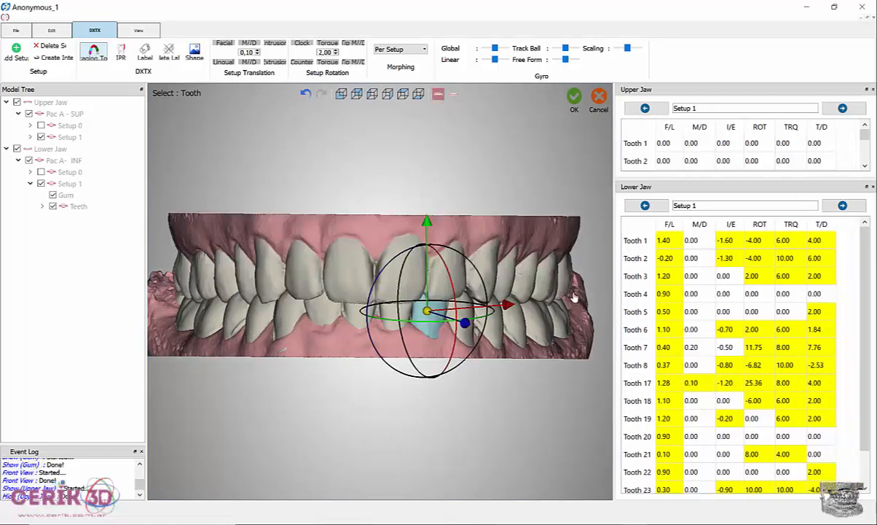
pyautogui.click(575, 99)
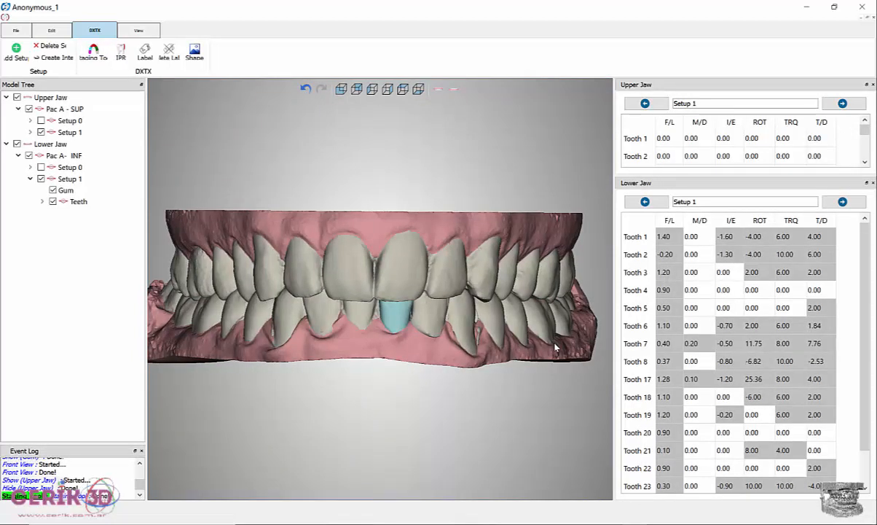
# Hide the upper jaw and compare lower Setup 0 with Setup 1 from the occlusal side.
pyautogui.click(443, 88)
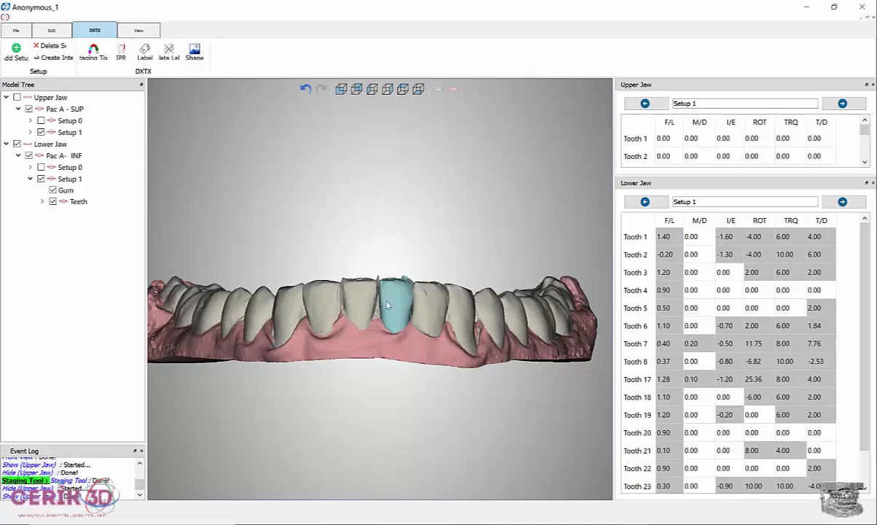
pyautogui.moveTo(380, 186)
pyautogui.mouseDown(button='middle')
pyautogui.moveTo(380, 296)
pyautogui.moveTo(396, 371)
pyautogui.moveTo(303, 298)
pyautogui.moveTo(411, 307)
pyautogui.mouseUp(button='middle')
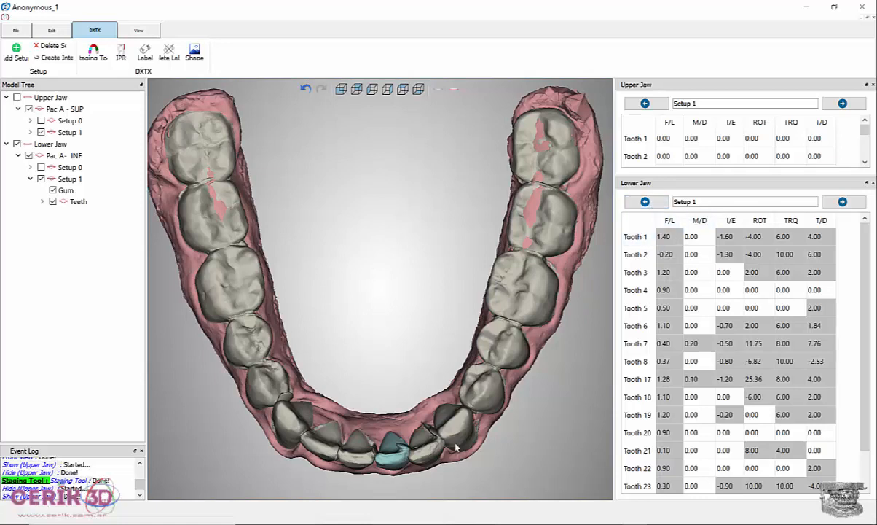
pyautogui.click(645, 203)
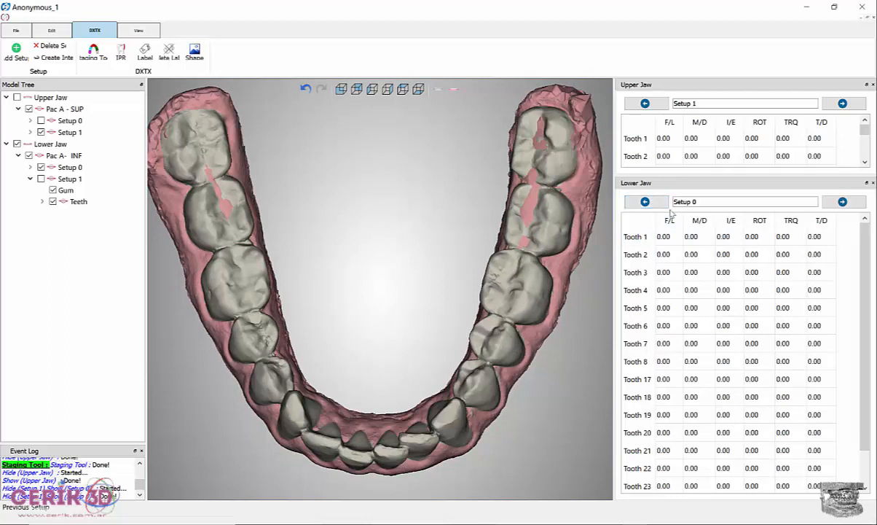
pyautogui.click(845, 204)
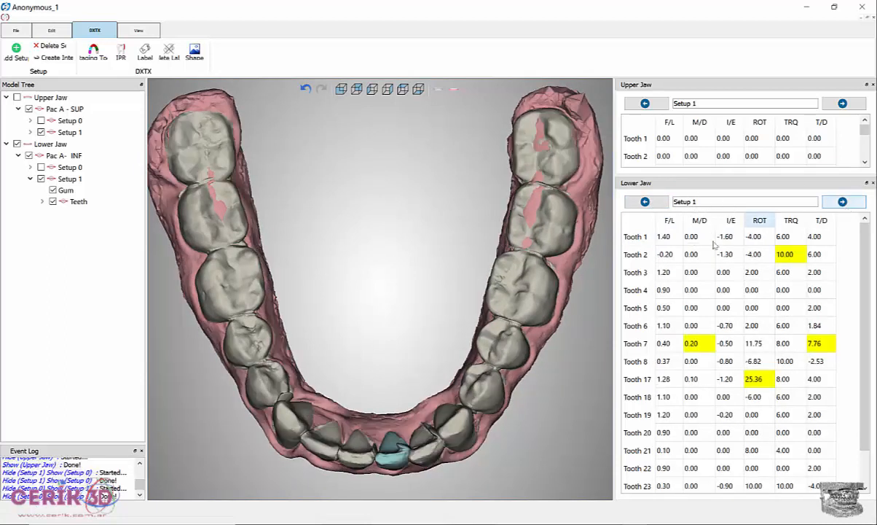
pyautogui.click(645, 202)
pyautogui.click(843, 202)
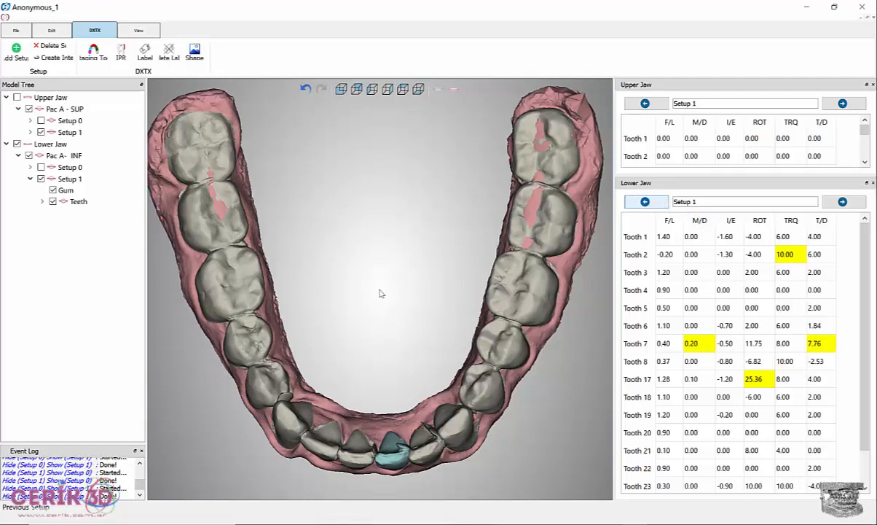
# Compare lower Setup 0 with Setup 1 in the front view.
pyautogui.click(341, 88)
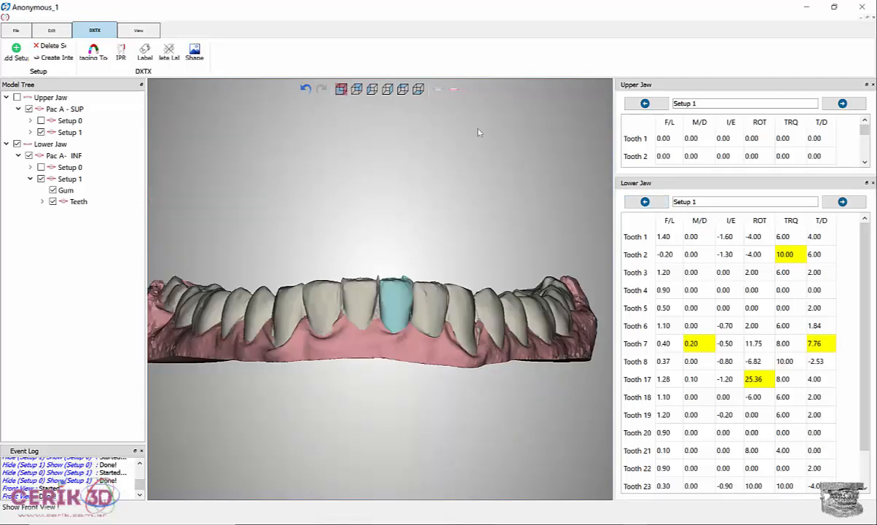
pyautogui.click(654, 205)
pyautogui.click(842, 202)
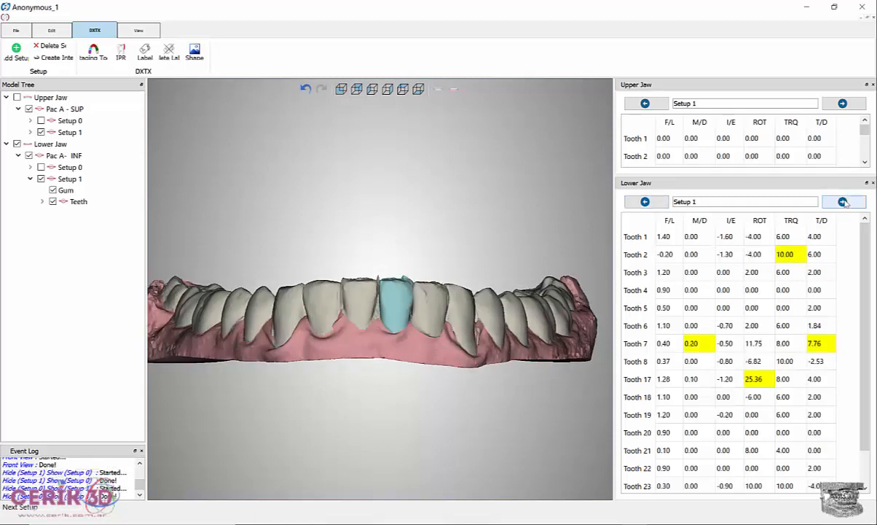
pyautogui.click(645, 202)
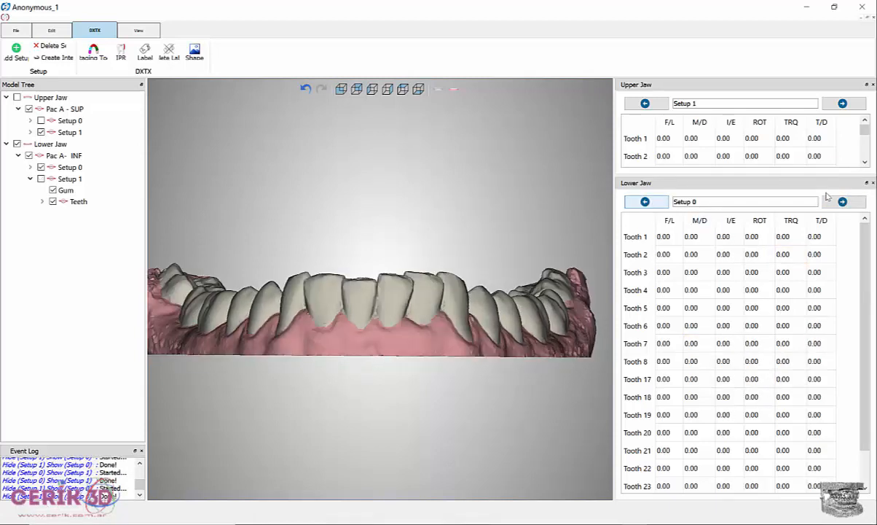
pyautogui.click(842, 201)
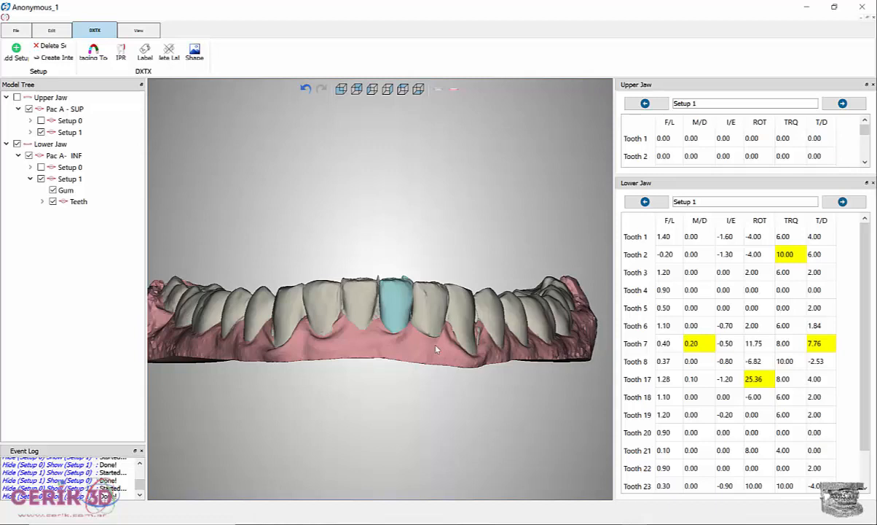
# Show the upper jaw and examine the highlighted movement values in lower Setup 1 for Teeth 24, 7, 17 and 2.
pyautogui.click(439, 91)
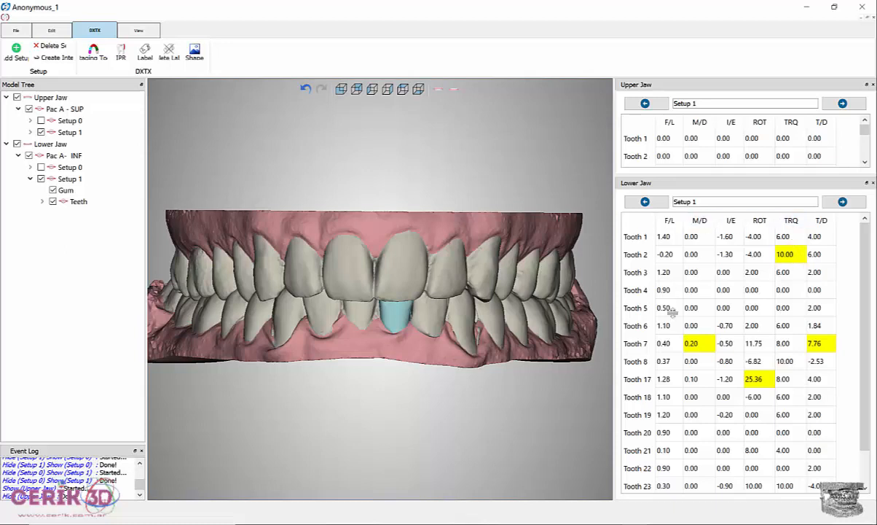
pyautogui.scroll(-1, 713, 300)
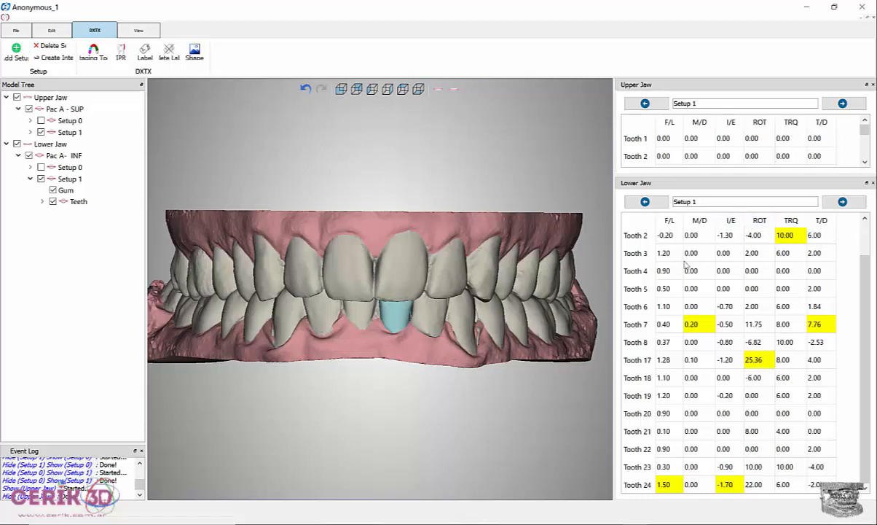
pyautogui.scroll(1, 646, 249)
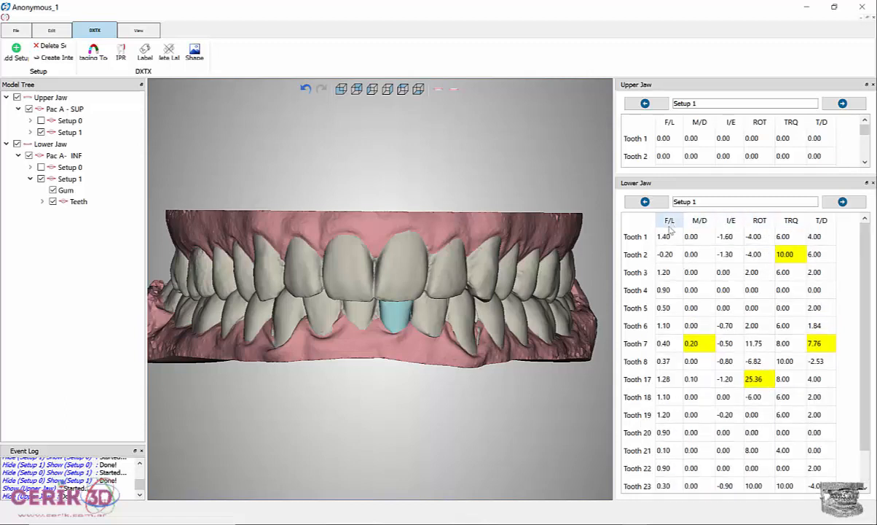
pyautogui.scroll(-1, 638, 220)
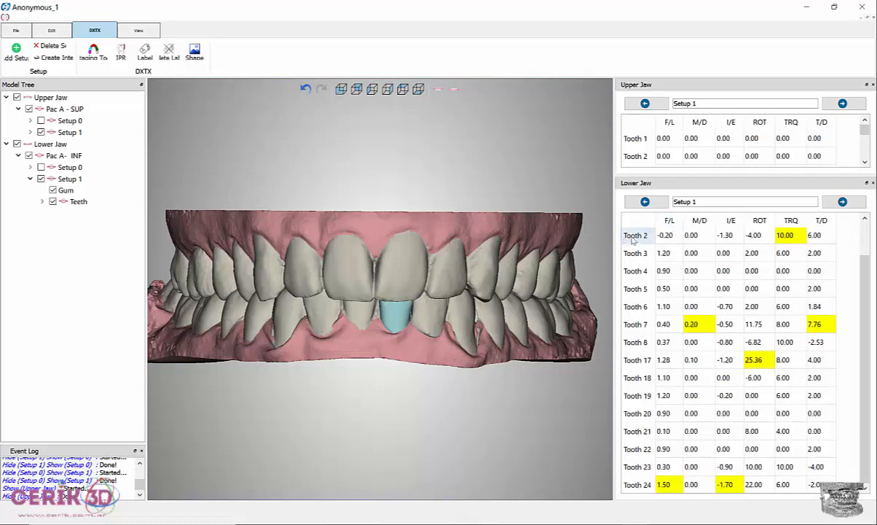
pyautogui.click(640, 486)
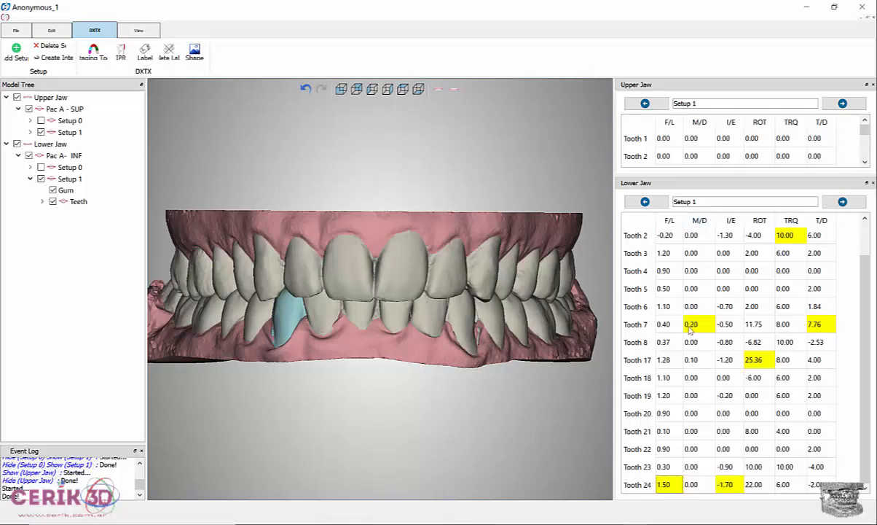
pyautogui.click(639, 325)
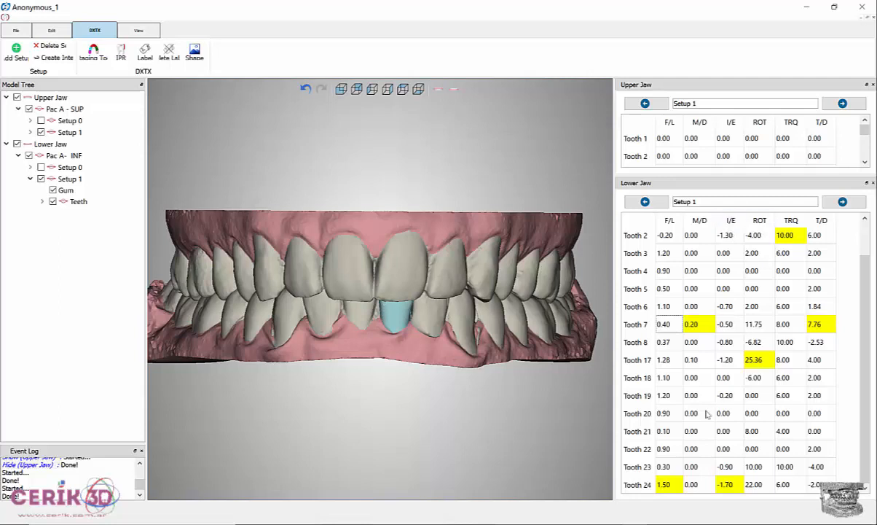
pyautogui.click(638, 484)
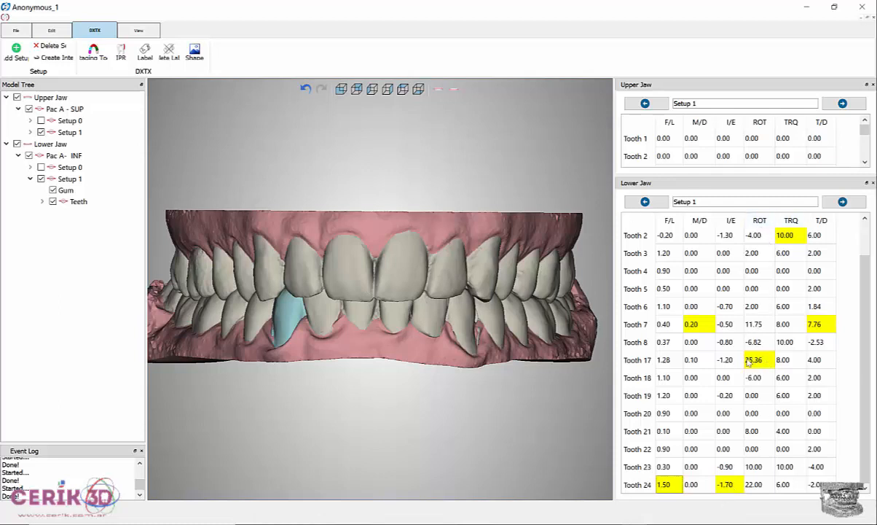
pyautogui.click(638, 361)
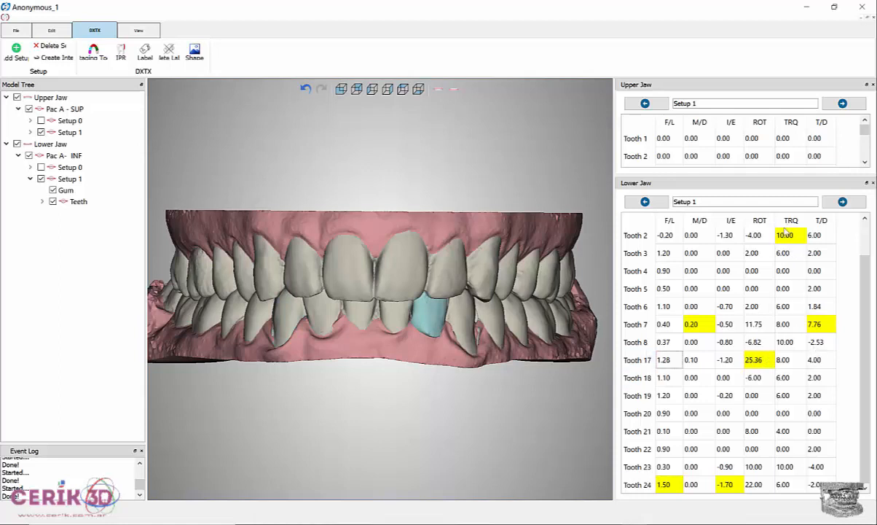
pyautogui.click(633, 239)
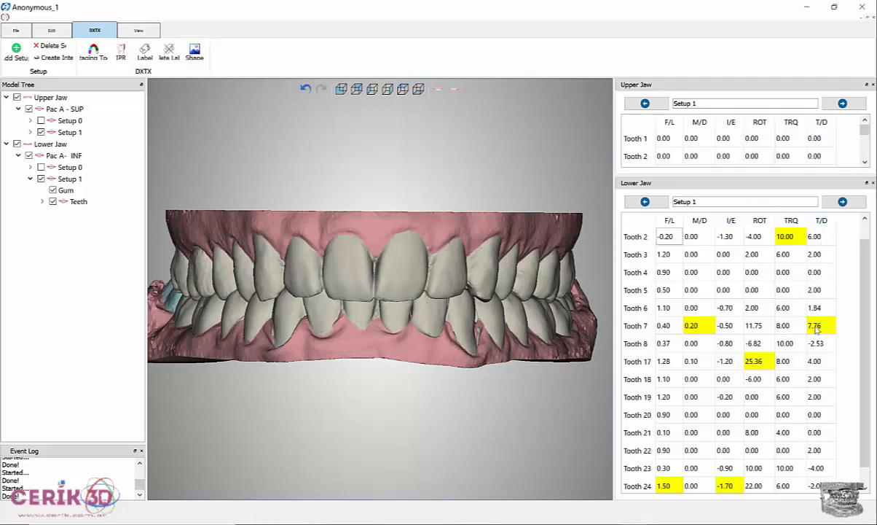
pyautogui.click(644, 329)
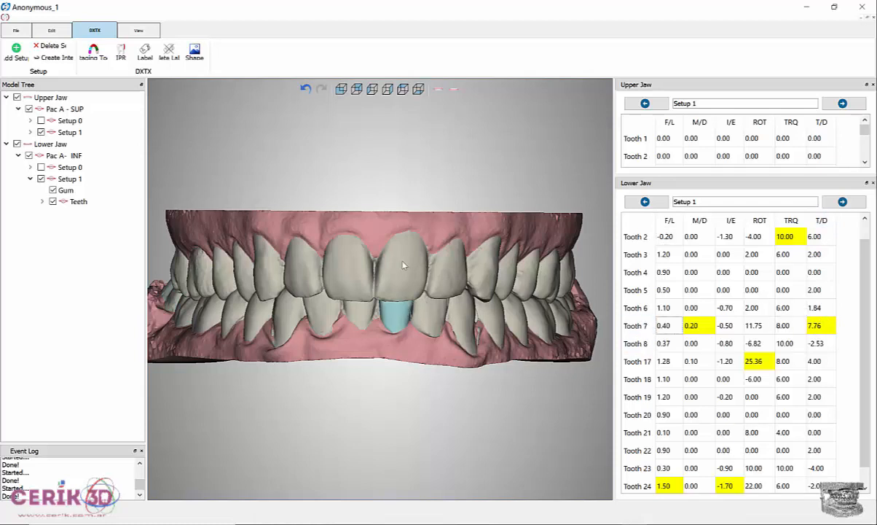
# Check the lower arch with and without the upper jaw, and compare it against lower Setup 0.
pyautogui.click(438, 88)
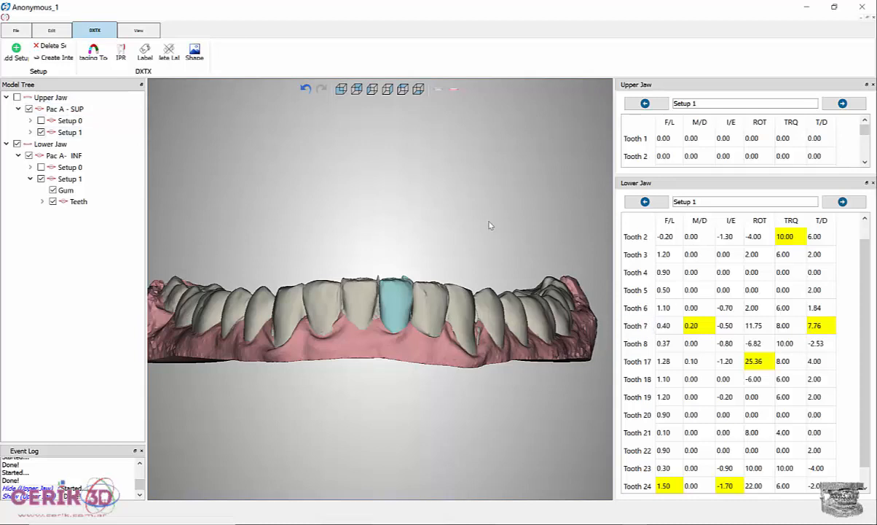
pyautogui.click(438, 89)
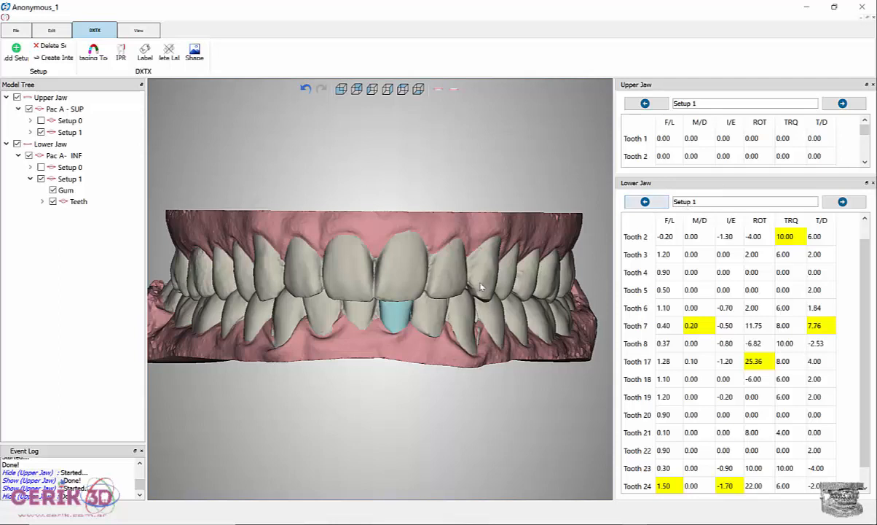
pyautogui.click(440, 88)
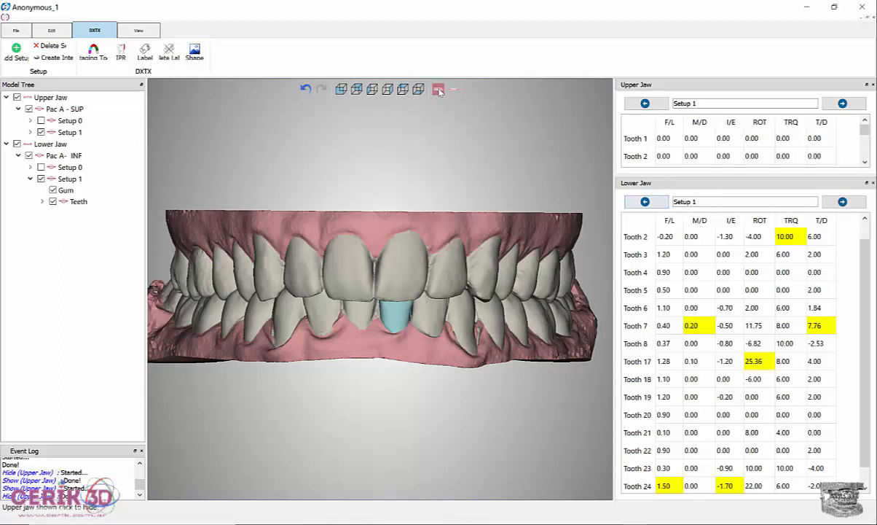
pyautogui.click(635, 202)
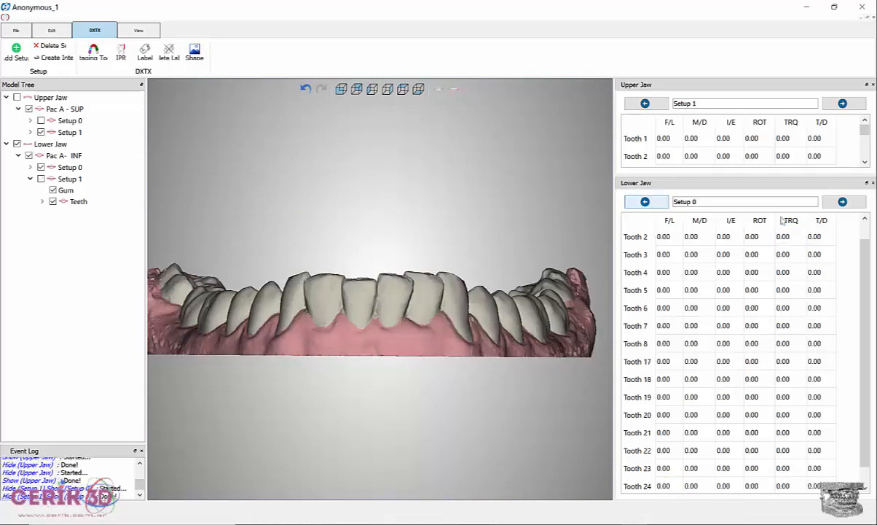
pyautogui.click(843, 202)
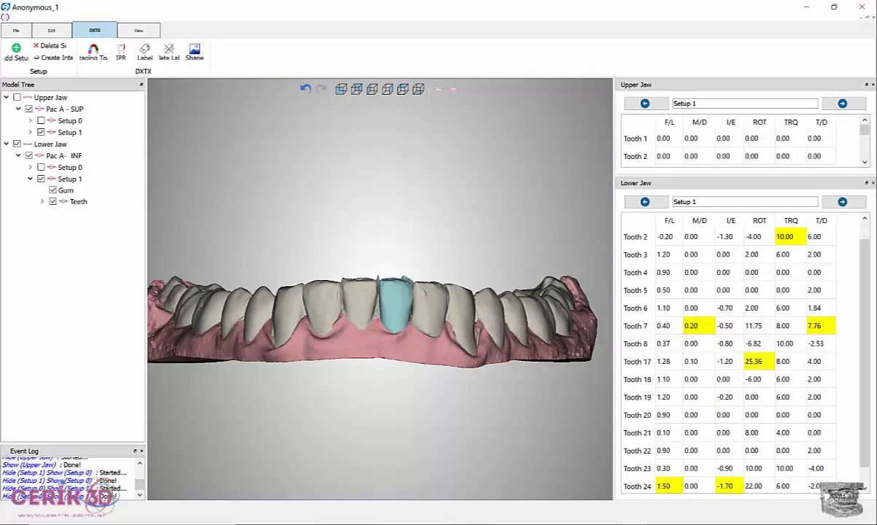
# Switch to the photo gallery and read the tooth movement speed guide in Picture1.jpg.
pyautogui.moveTo(737, 520)
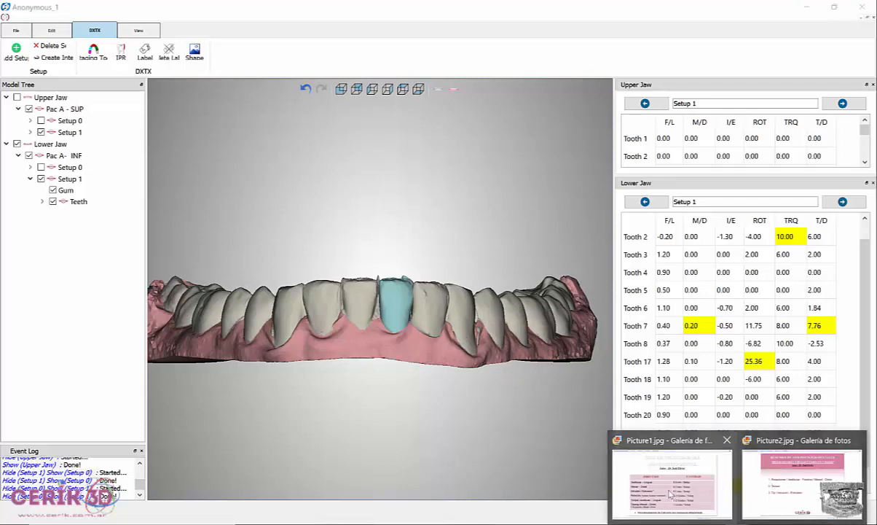
pyautogui.click(631, 466)
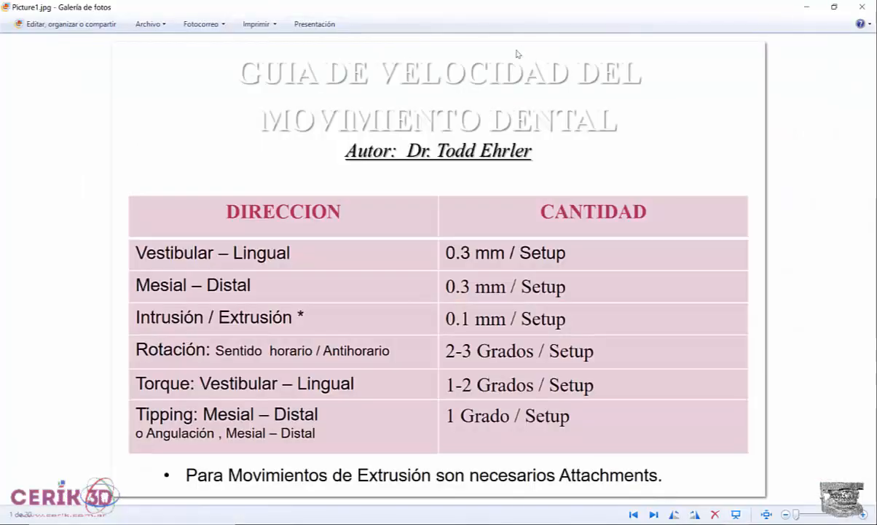
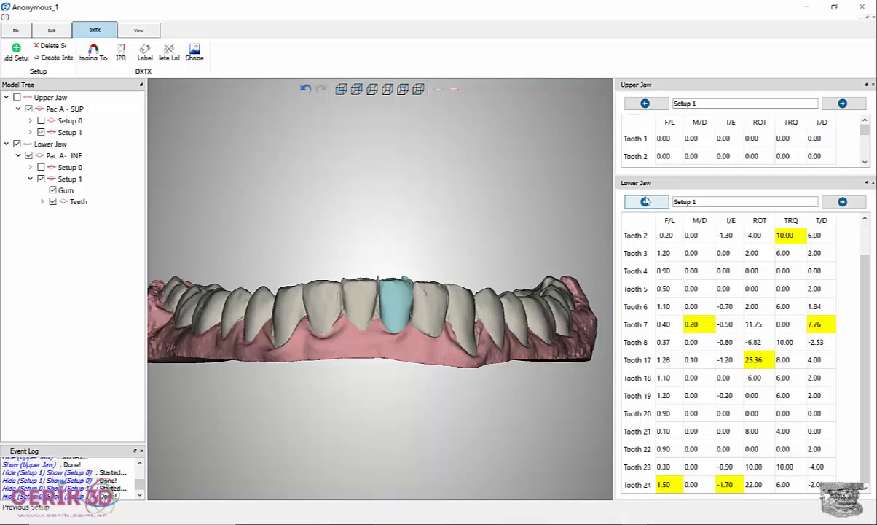
# Return to the orthodontic software, compare lower Setup 0 with Setup 1, and locate Teeth 24 and 7 on the arch.
pyautogui.click(645, 201)
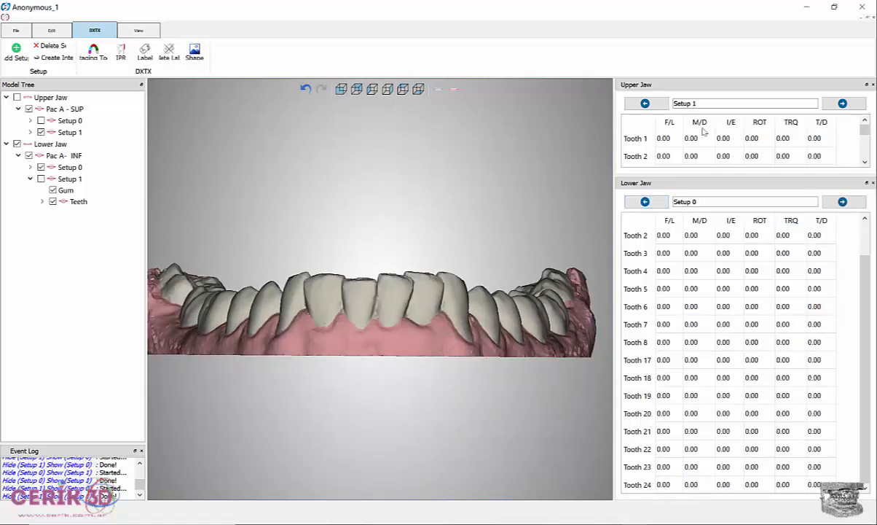
pyautogui.click(842, 201)
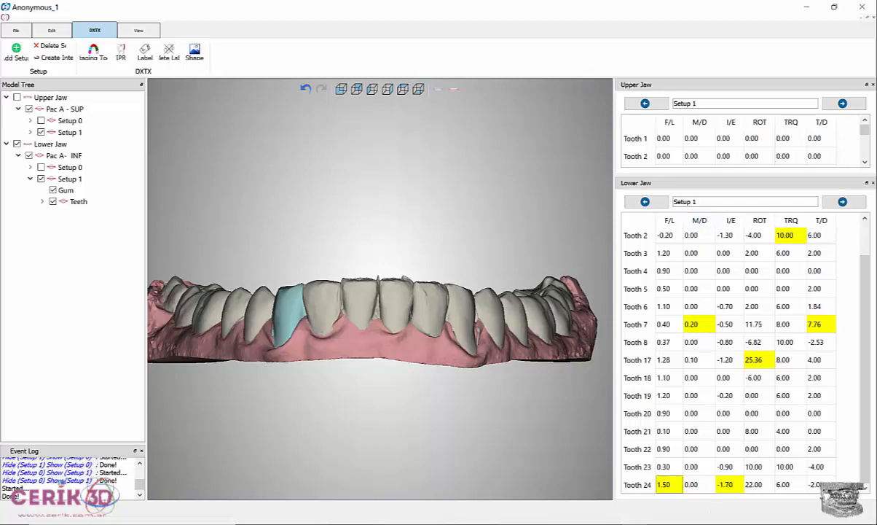
pyautogui.click(655, 459)
pyautogui.click(638, 325)
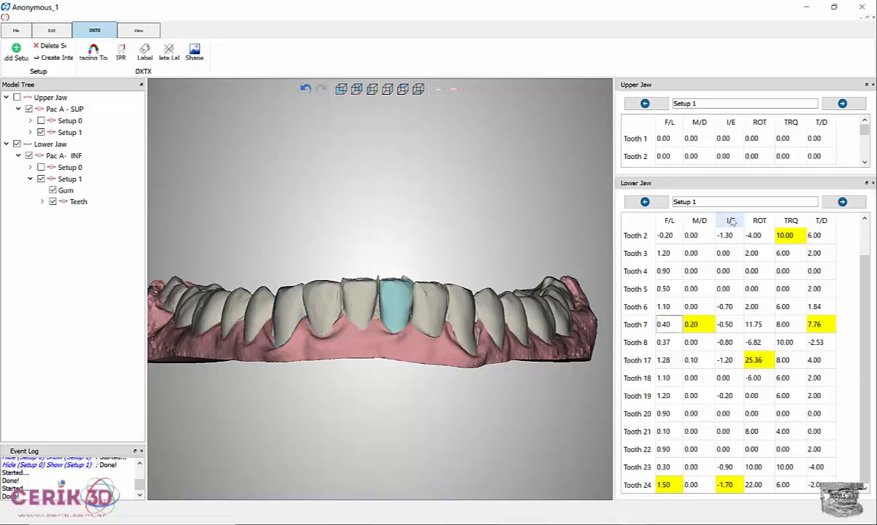
# Check Tooth 24 against the speed guide in Picture1.jpg in the photo gallery, and return to compare lower Setup 0 with Setup 1.
pyautogui.click(645, 486)
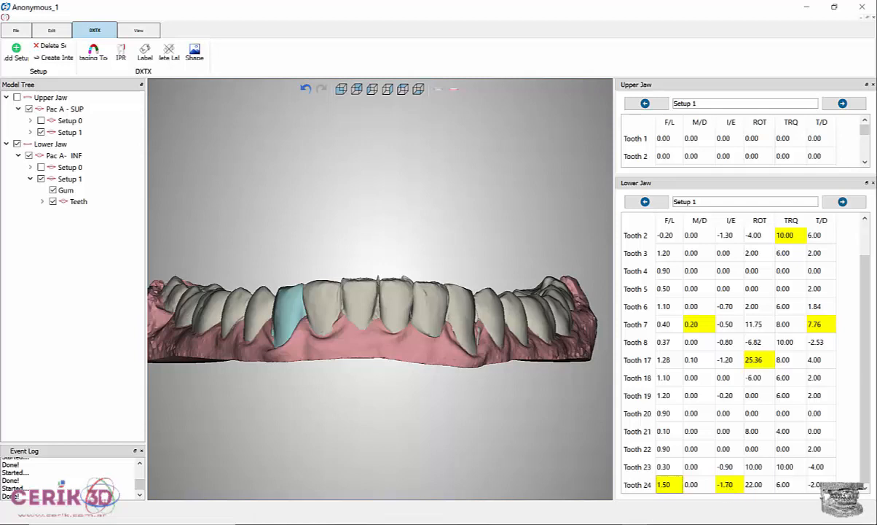
pyautogui.moveTo(738, 524)
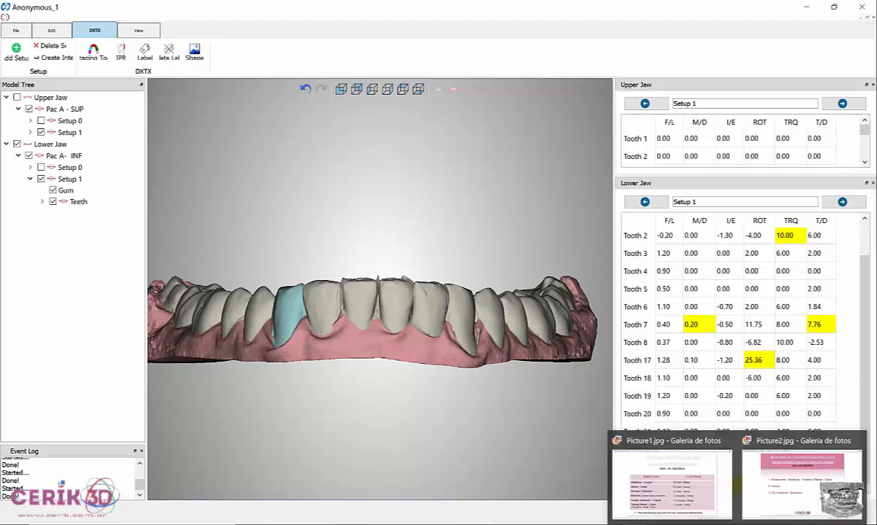
pyautogui.click(671, 467)
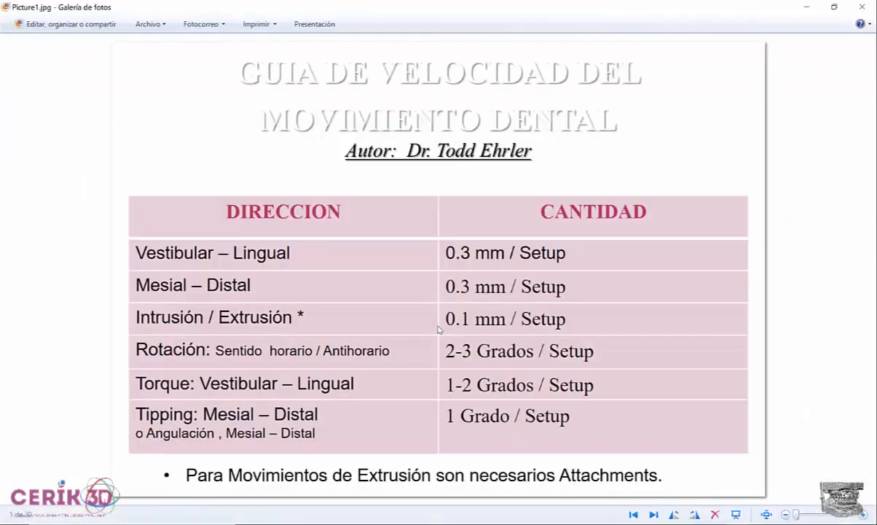
pyautogui.click(806, 9)
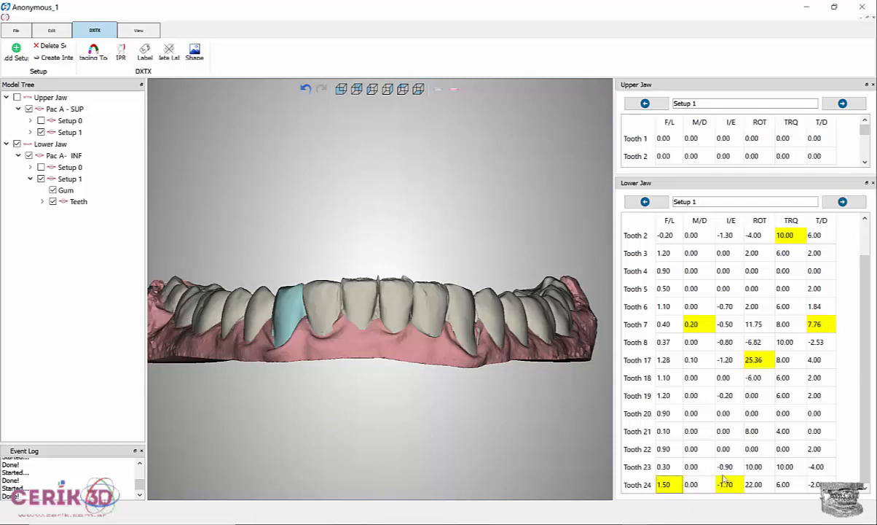
pyautogui.click(642, 201)
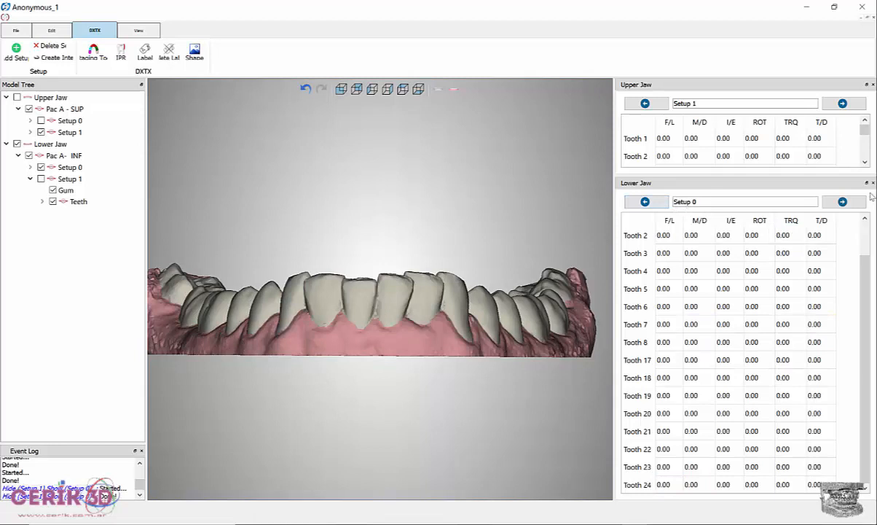
pyautogui.click(842, 201)
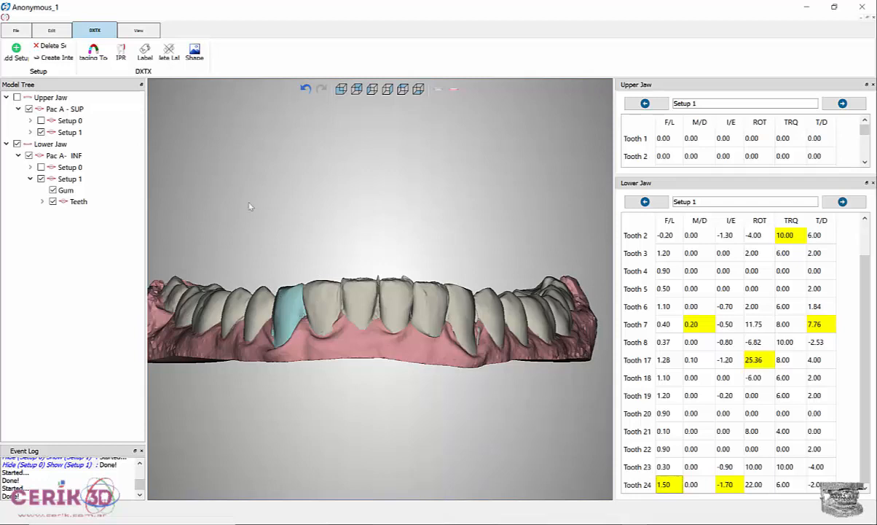
pyautogui.click(30, 179)
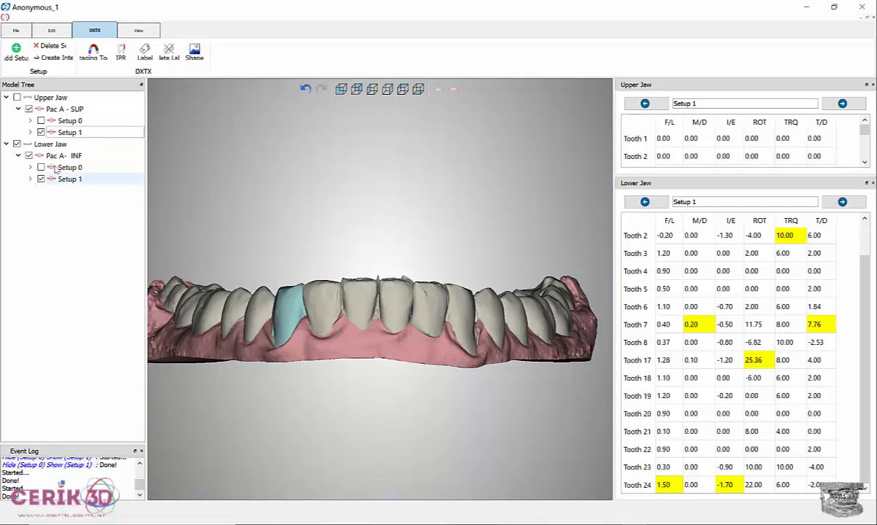
pyautogui.click(70, 167)
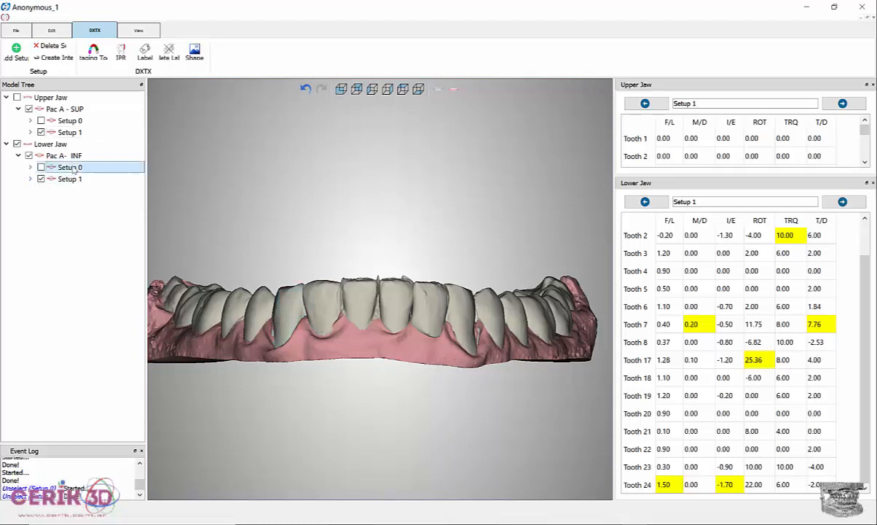
pyautogui.click(70, 179)
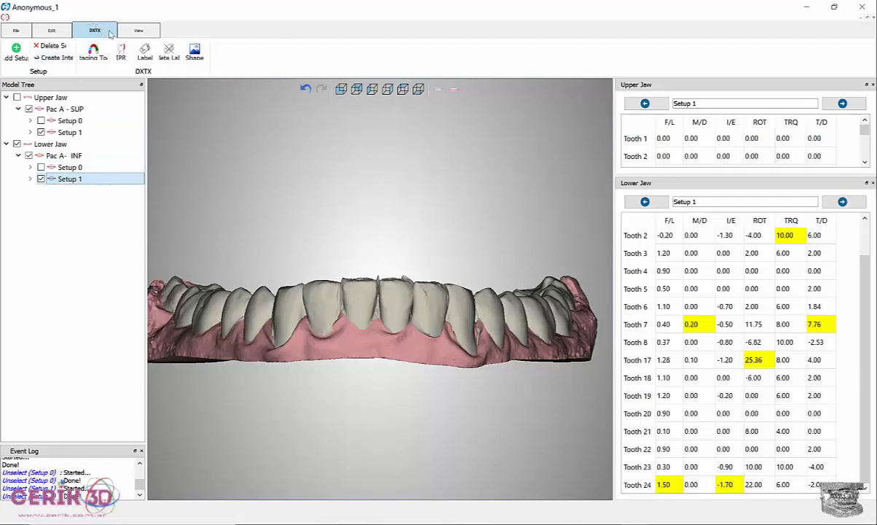
pyautogui.click(53, 58)
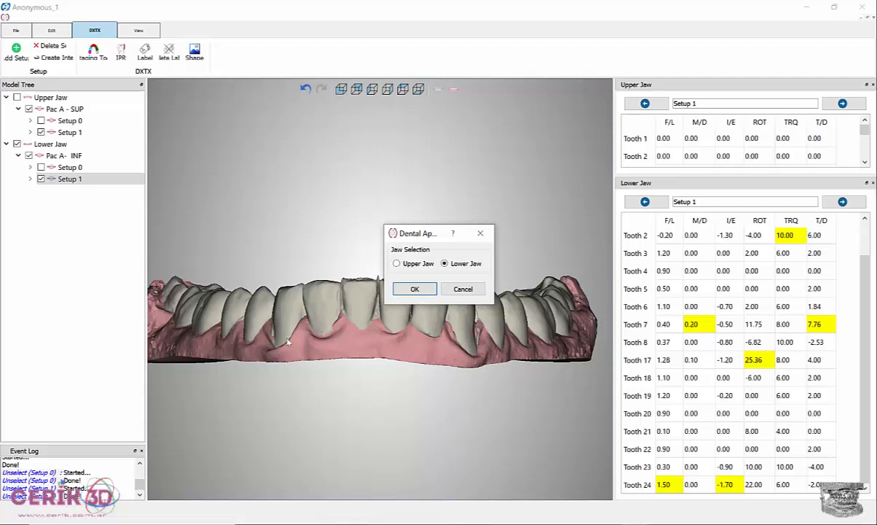
pyautogui.click(464, 290)
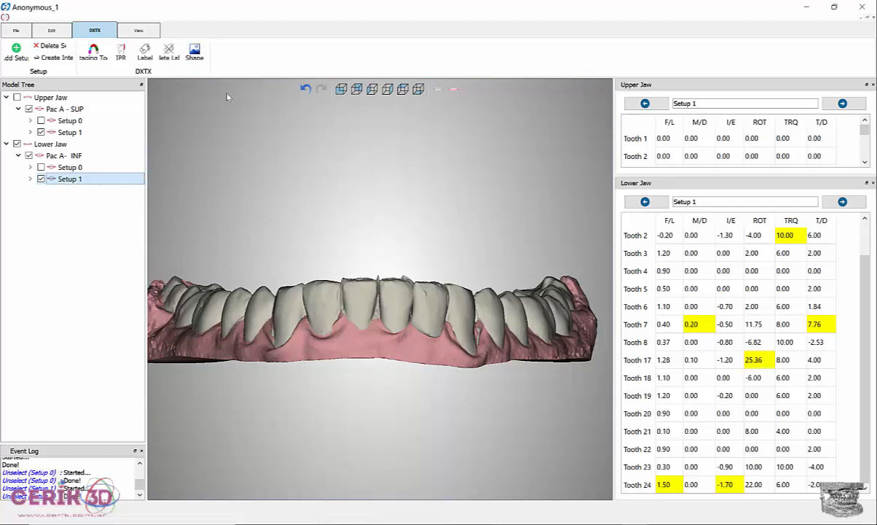
# Use the Staging Tool to extrude Tooth 24 in lower Setup 1 by 0.30 mm in 0.10 mm increments.
pyautogui.click(93, 53)
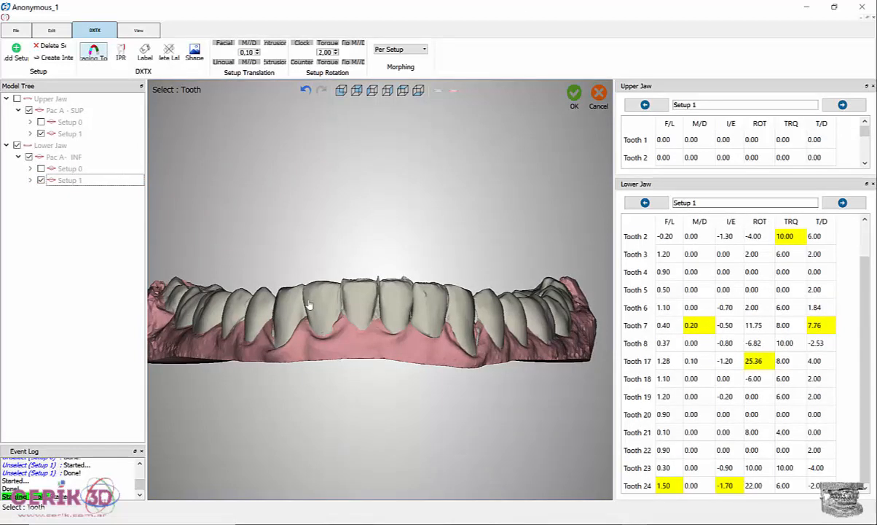
pyautogui.click(289, 306)
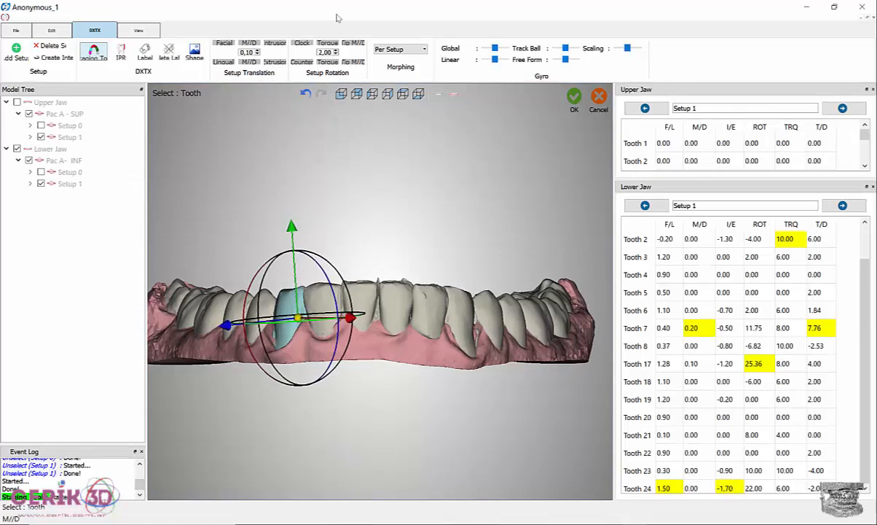
pyautogui.click(281, 64)
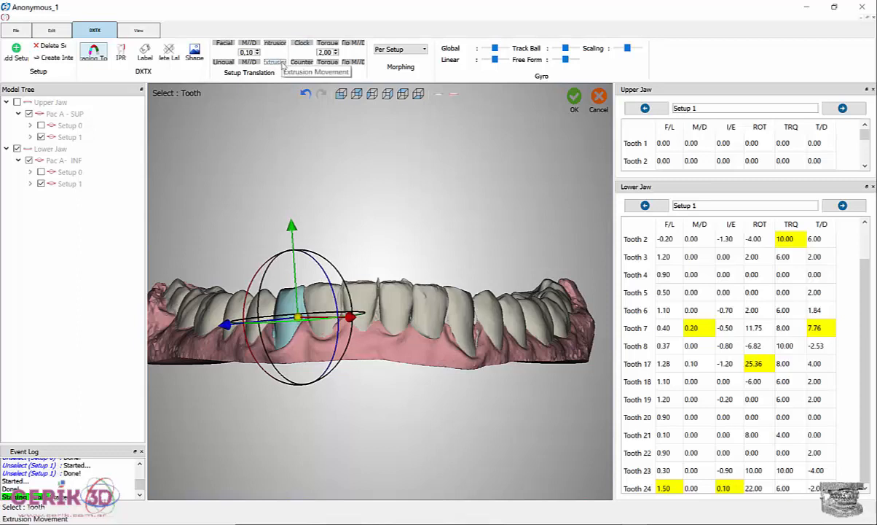
pyautogui.click(281, 63)
pyautogui.click(281, 64)
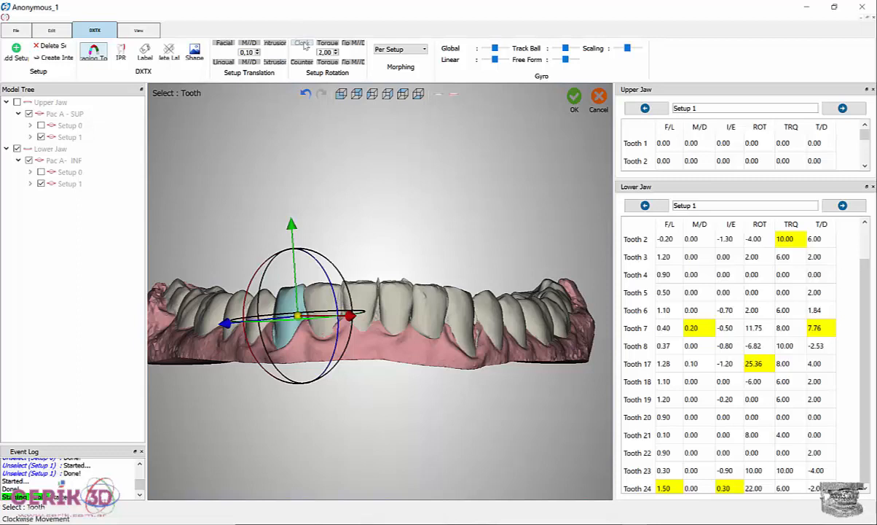
# Add 2.00 degrees of torque and 0.30 mm of facial movement to Tooth 24, and accept the staging changes.
pyautogui.click(327, 43)
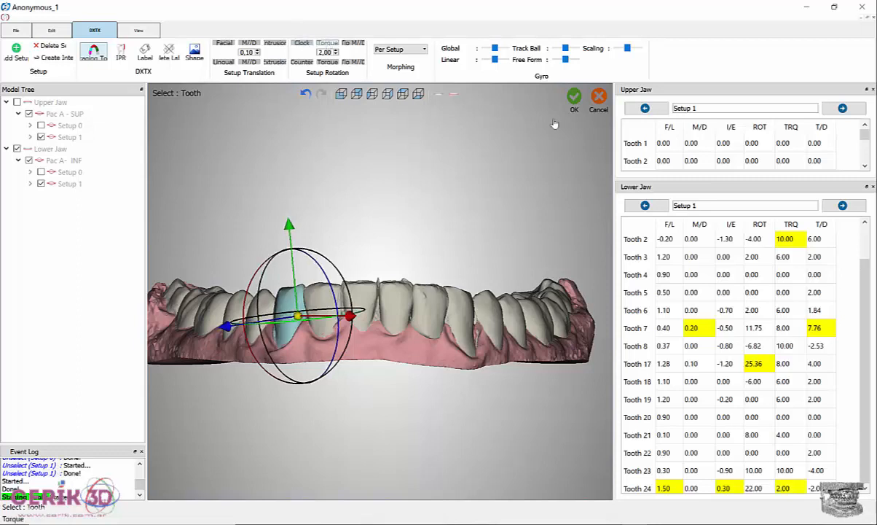
pyautogui.click(328, 43)
pyautogui.click(226, 44)
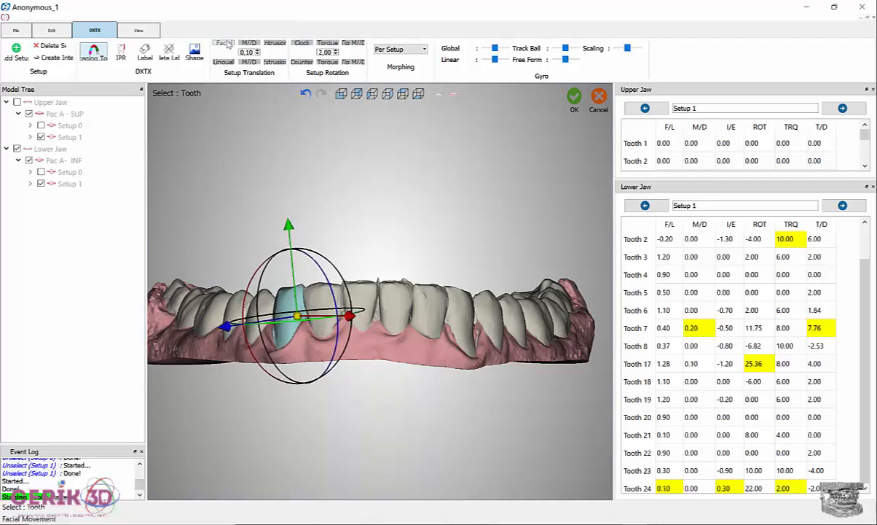
pyautogui.click(227, 43)
pyautogui.click(227, 44)
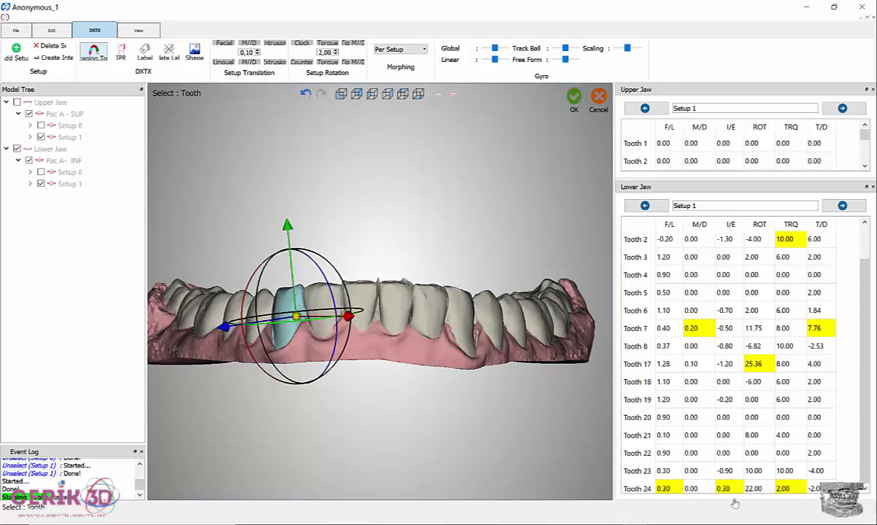
pyautogui.click(575, 101)
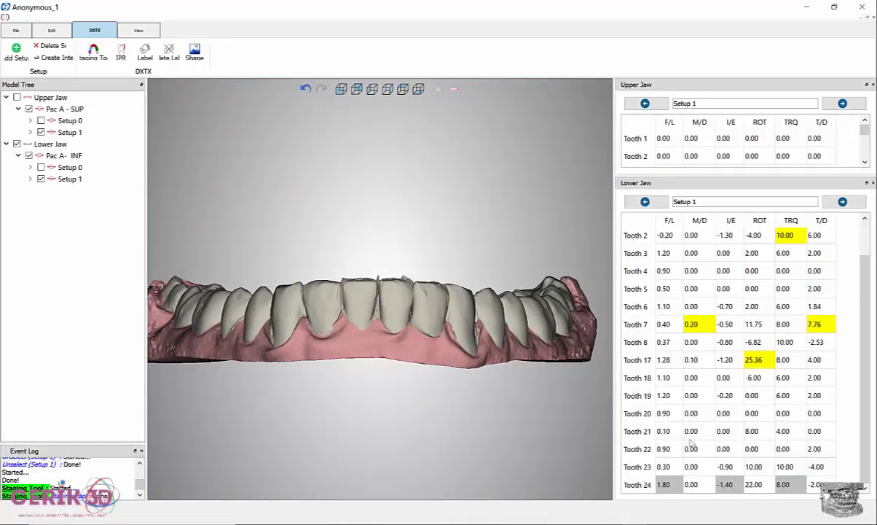
# Refresh the lower movement table by switching to Setup 0 and back to Setup 1, and check Tooth 24's values.
pyautogui.click(645, 202)
pyautogui.click(835, 202)
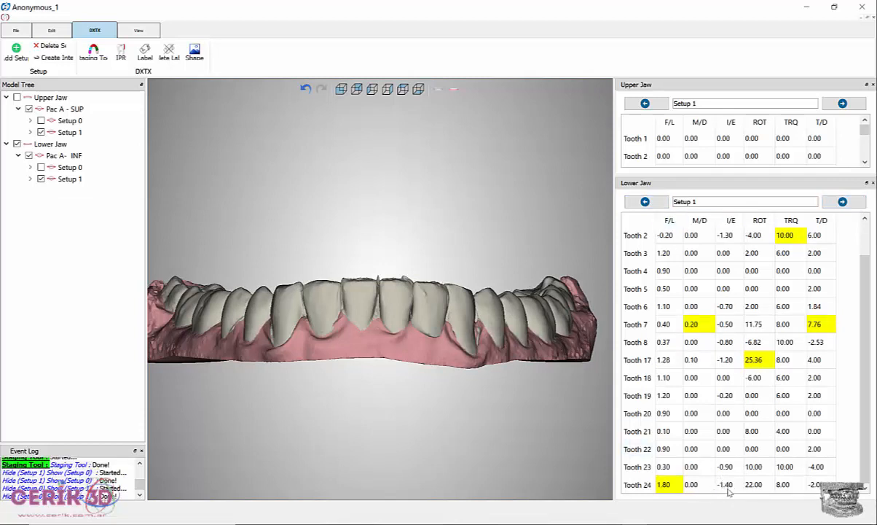
pyautogui.click(644, 486)
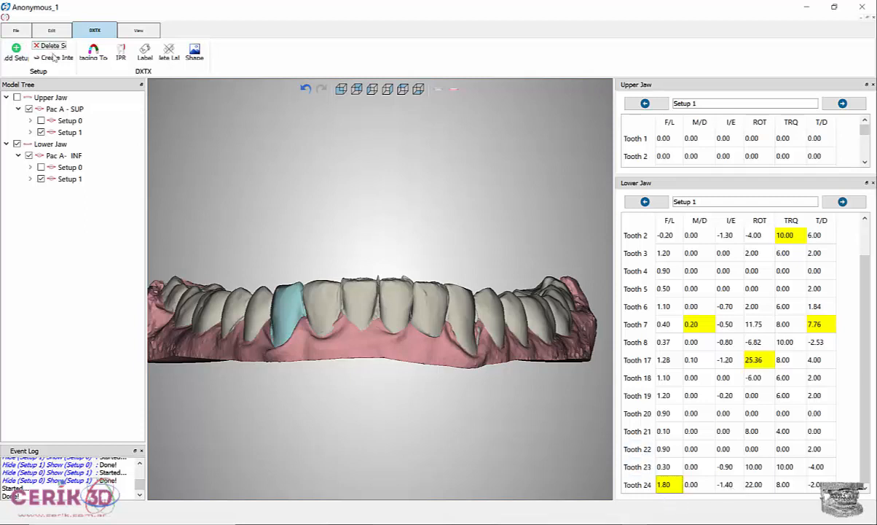
# Create 14 intervals for the lower jaw.
pyautogui.click(55, 57)
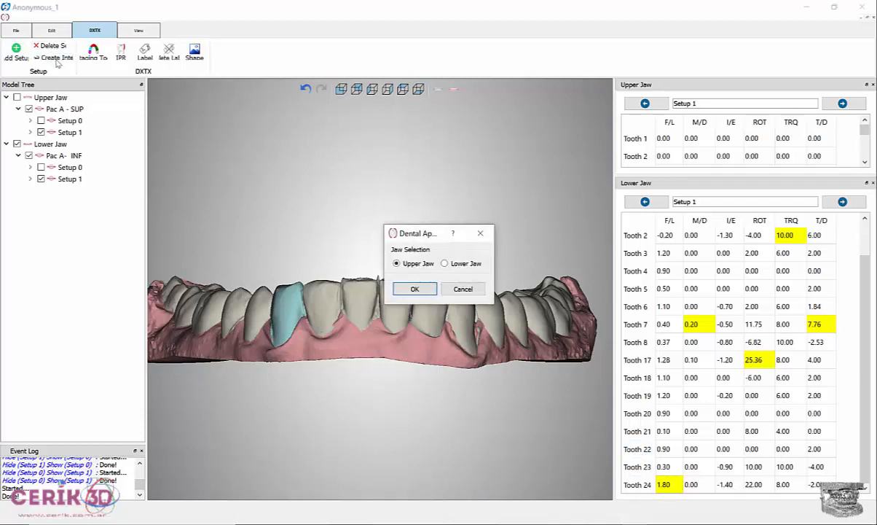
pyautogui.click(444, 263)
pyautogui.click(414, 288)
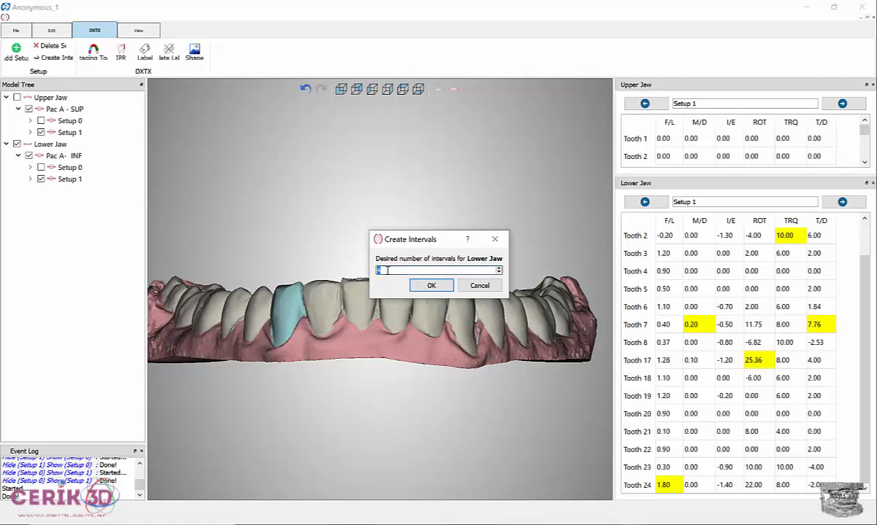
pyautogui.press('BackSpace')
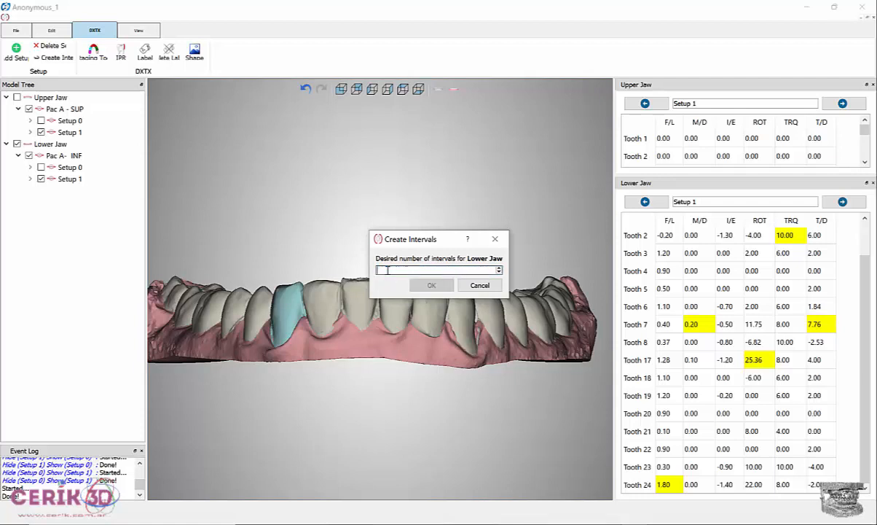
pyautogui.write('14')
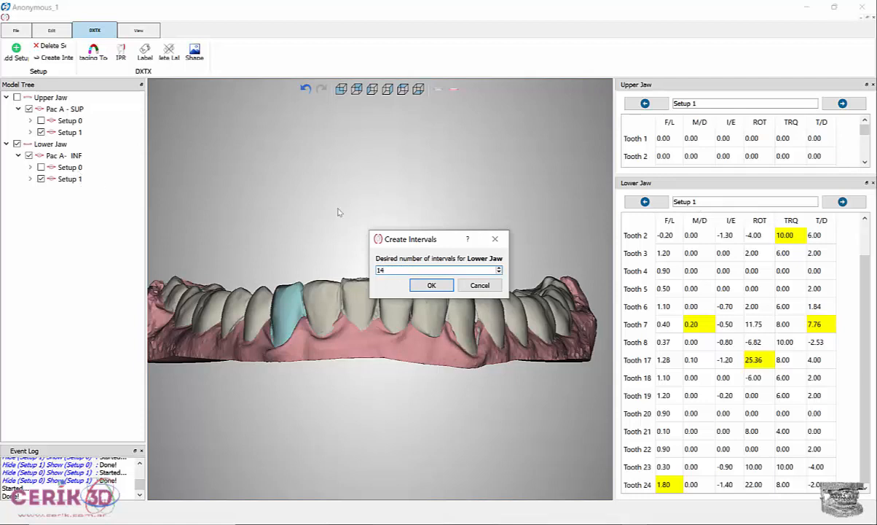
pyautogui.click(432, 285)
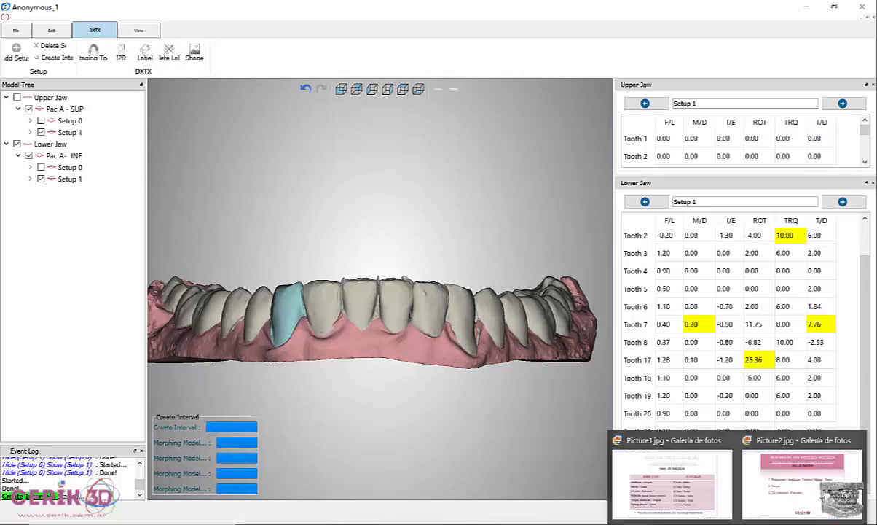
pyautogui.click(770, 523)
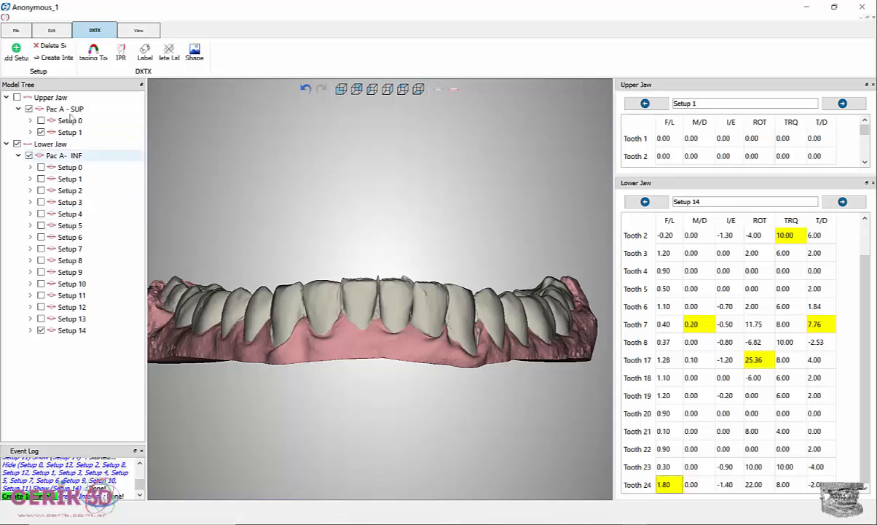
# Examine lower Setup 14 from the top and front, with and without the upper jaw.
pyautogui.click(403, 89)
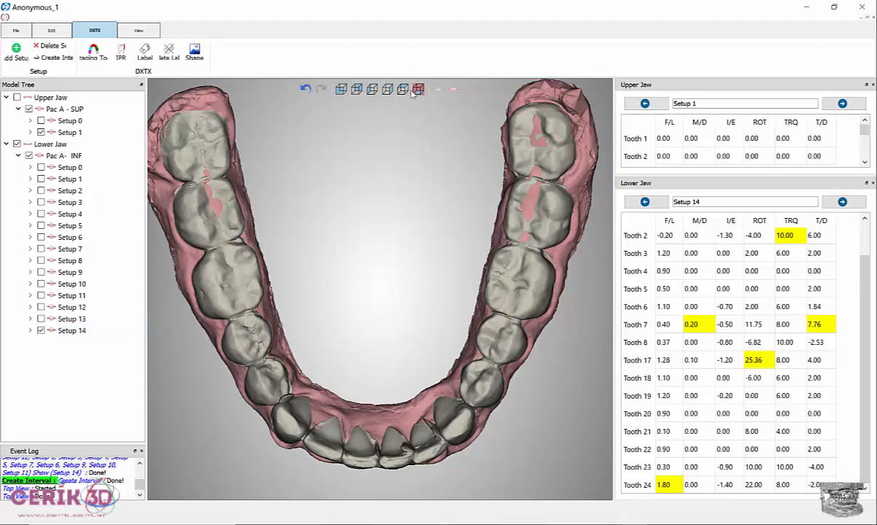
pyautogui.click(340, 90)
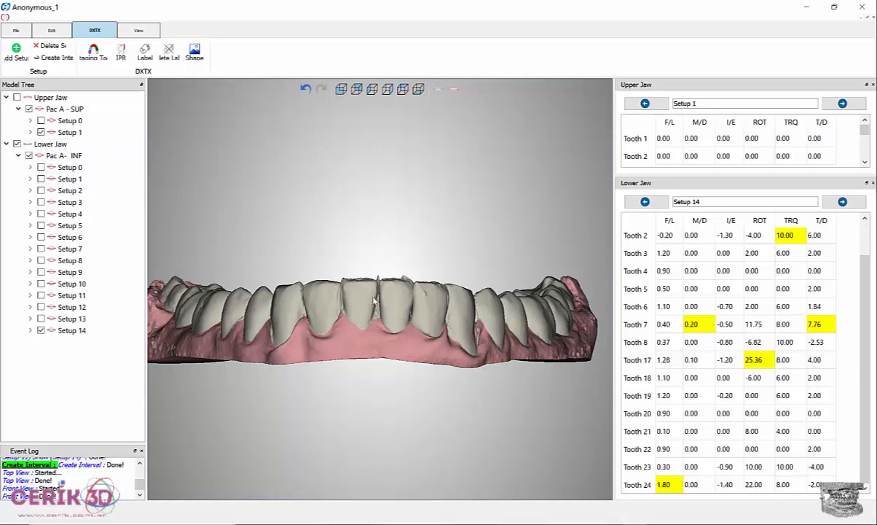
pyautogui.click(17, 32)
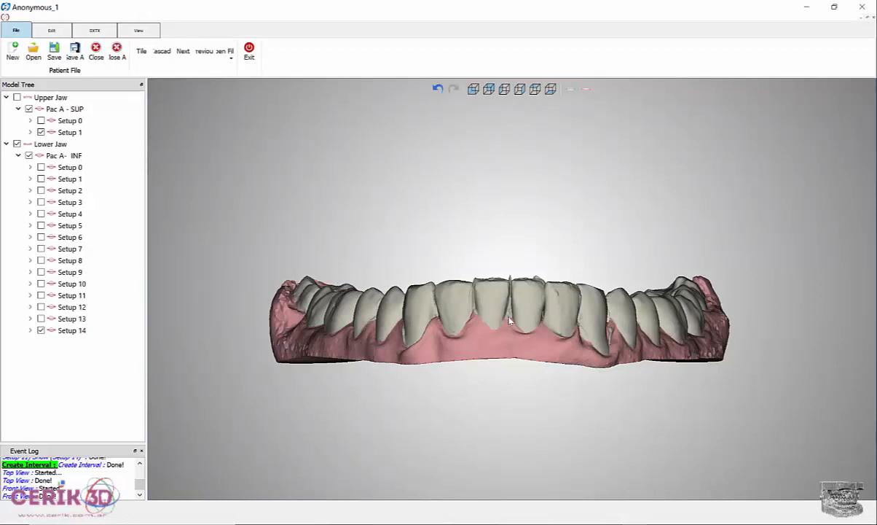
pyautogui.click(571, 90)
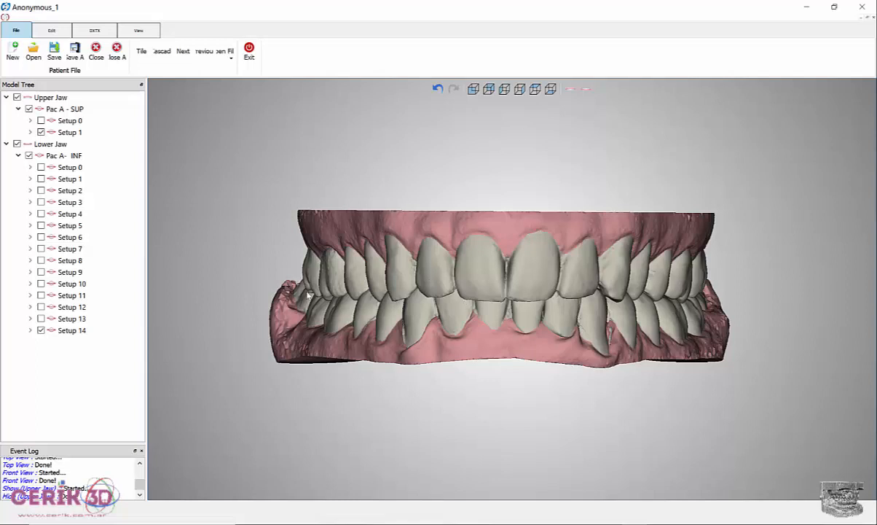
pyautogui.click(50, 240)
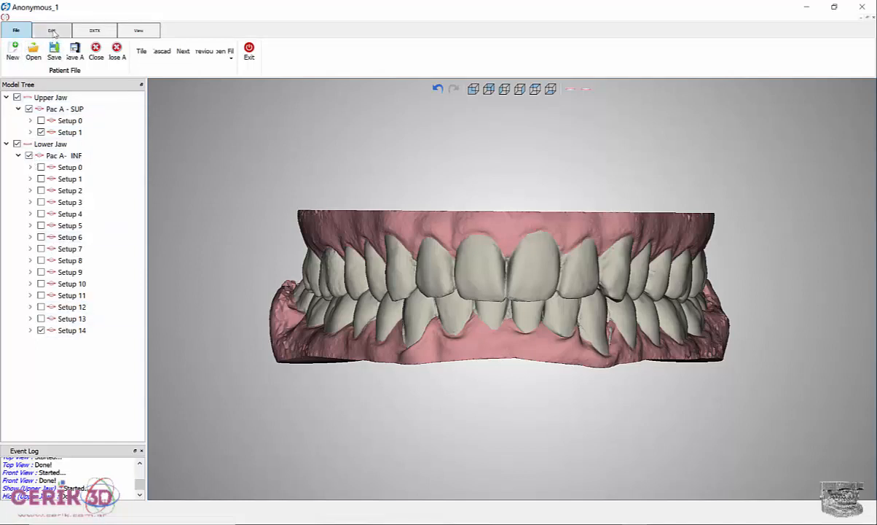
pyautogui.click(82, 32)
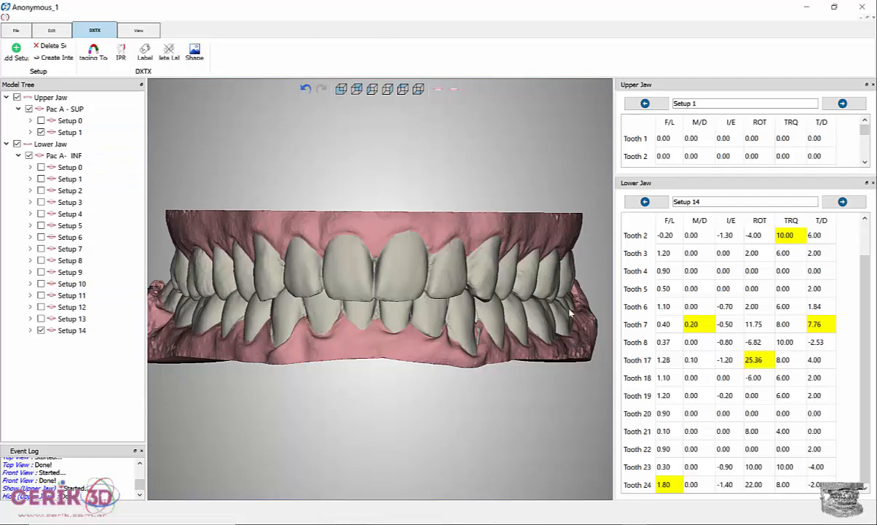
pyautogui.click(438, 88)
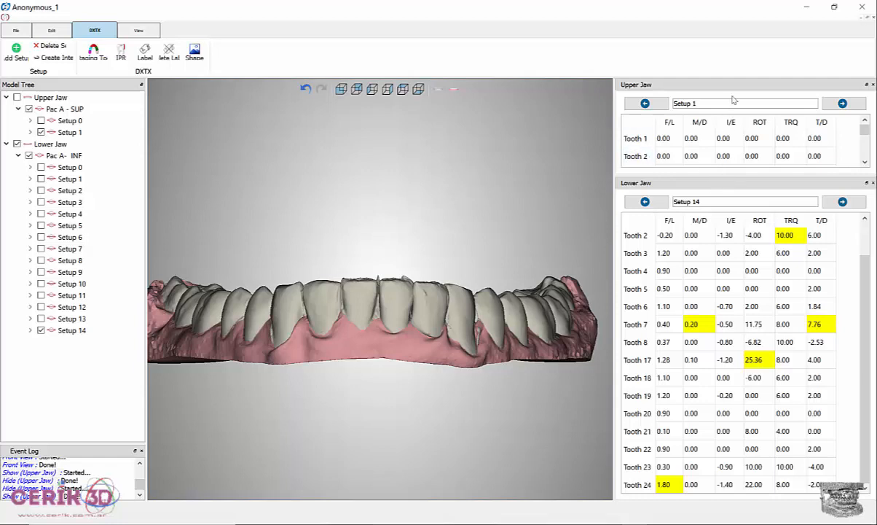
# Dock the Upper Jaw and Lower Jaw movement tables together as tabs in one full-height area.
pyautogui.moveTo(728, 84); pyautogui.dragTo(711, 110)
pyautogui.moveTo(766, 88); pyautogui.dragTo(753, 202)
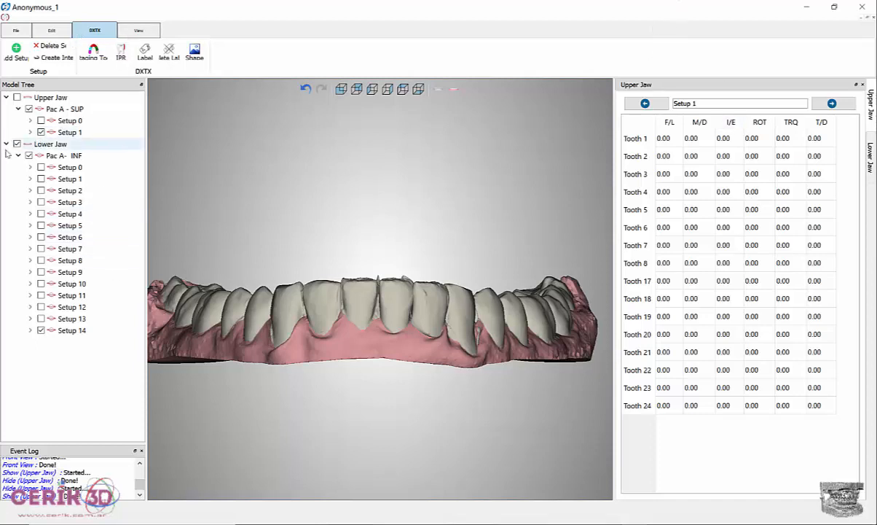
# Show the upper jaw, reload its Setup 1 by switching to Setup 0 and back, and start the Staging Tool.
pyautogui.click(29, 132)
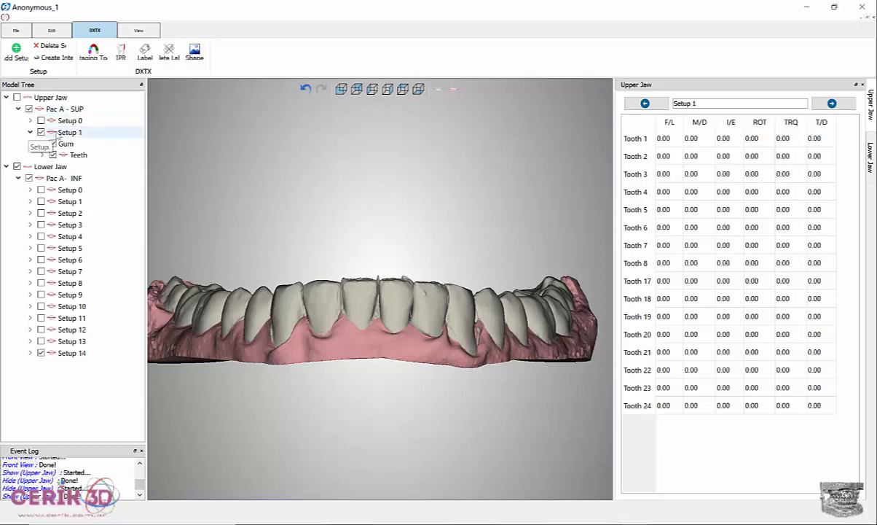
pyautogui.click(69, 132)
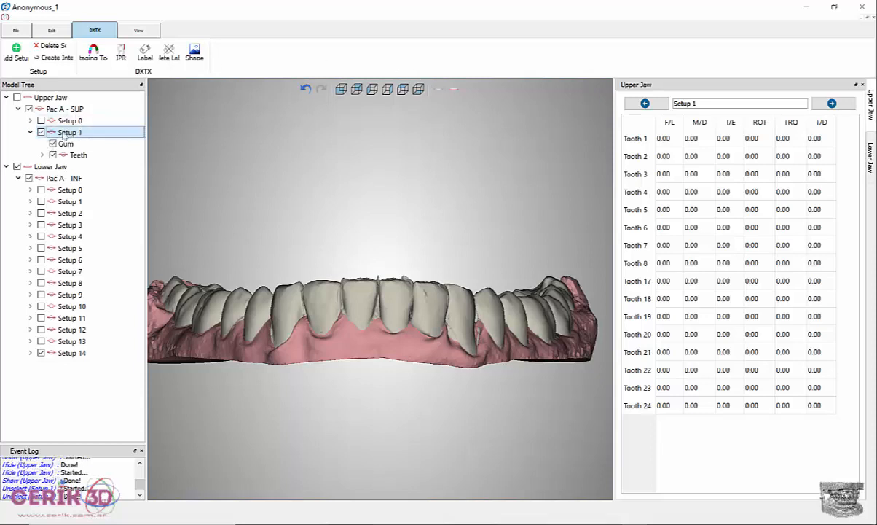
pyautogui.click(438, 88)
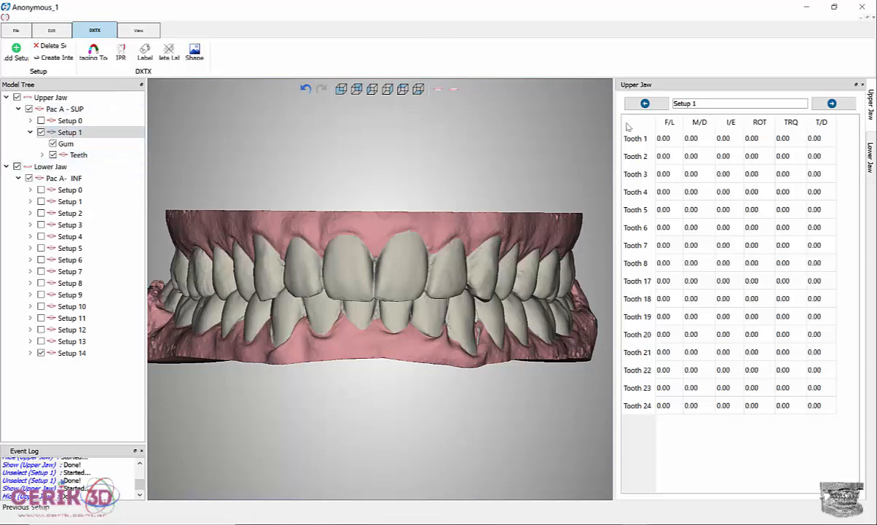
pyautogui.click(645, 103)
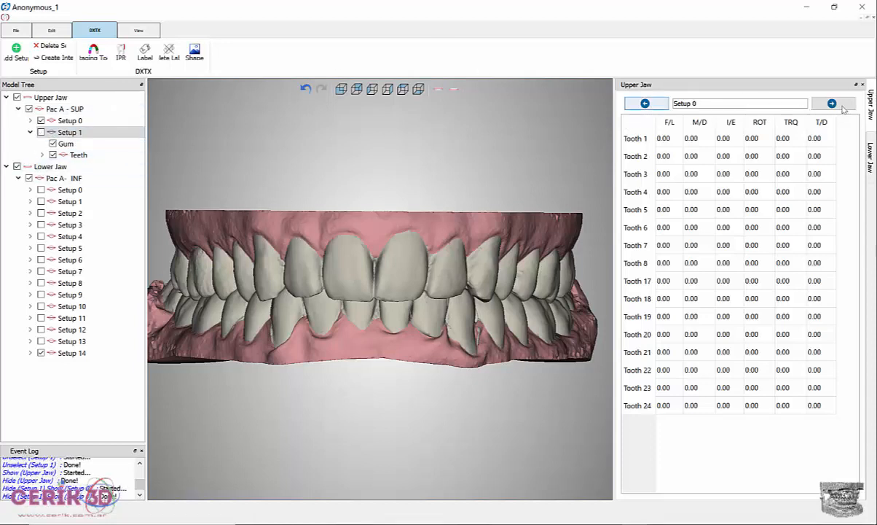
pyautogui.click(839, 104)
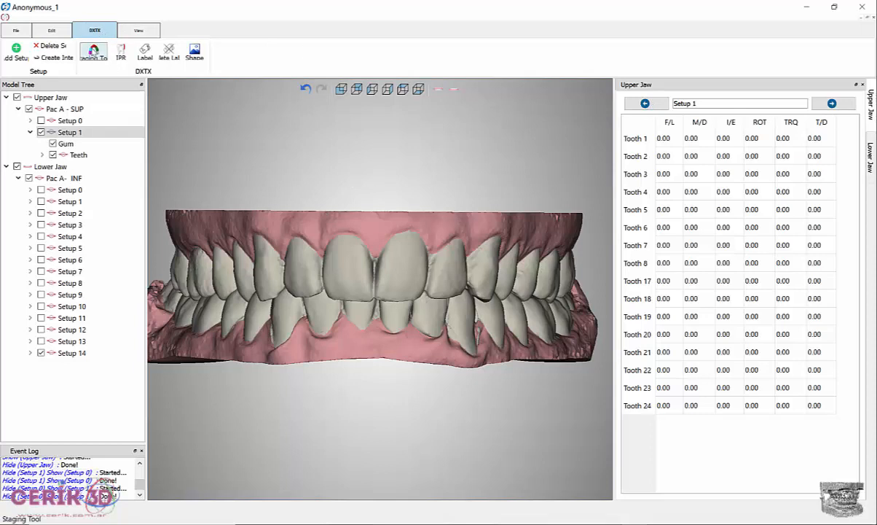
pyautogui.click(92, 52)
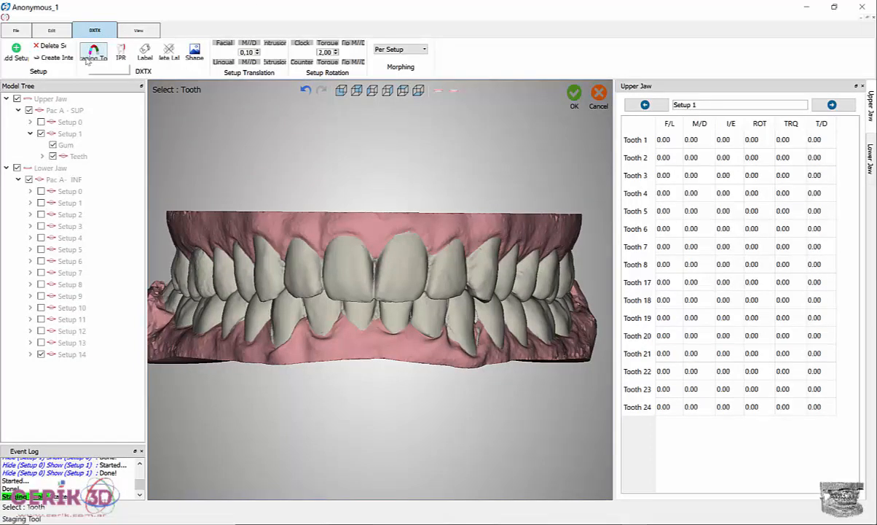
# Hide the lower jaw and show the upper arch alone in the bottom view.
pyautogui.click(418, 90)
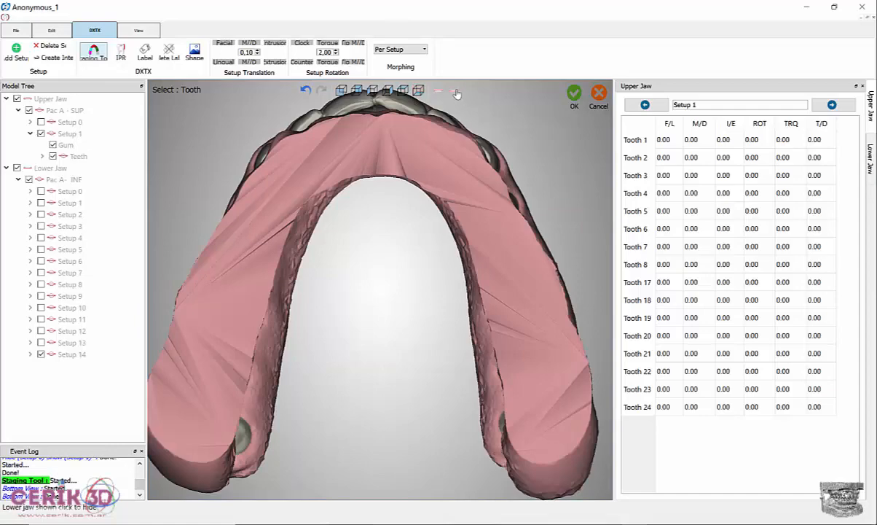
pyautogui.moveTo(473, 144); pyautogui.dragTo(408, 280, button='middle')
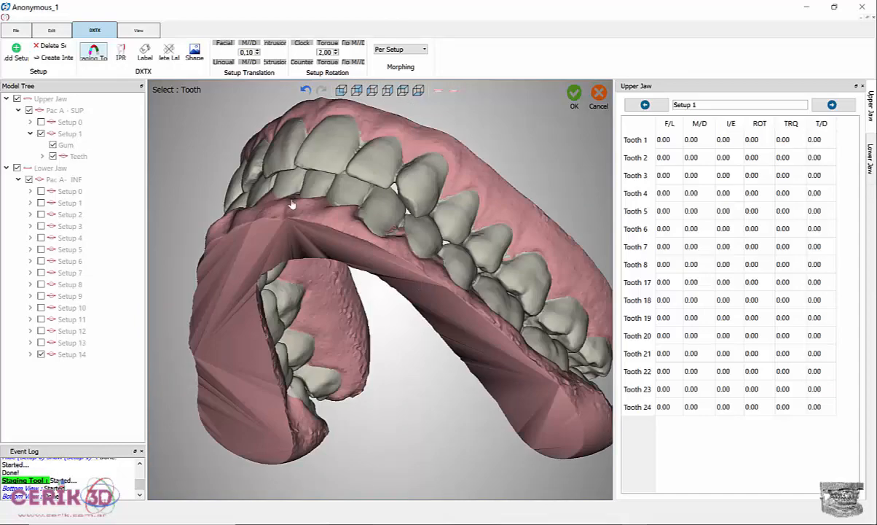
pyautogui.moveTo(294, 206); pyautogui.dragTo(335, 189, button='middle')
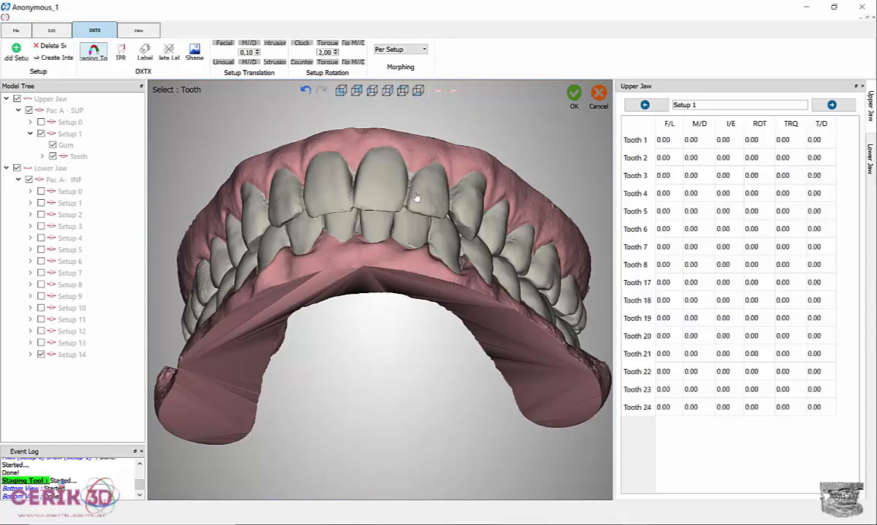
pyautogui.moveTo(388, 182); pyautogui.dragTo(415, 98, button='middle')
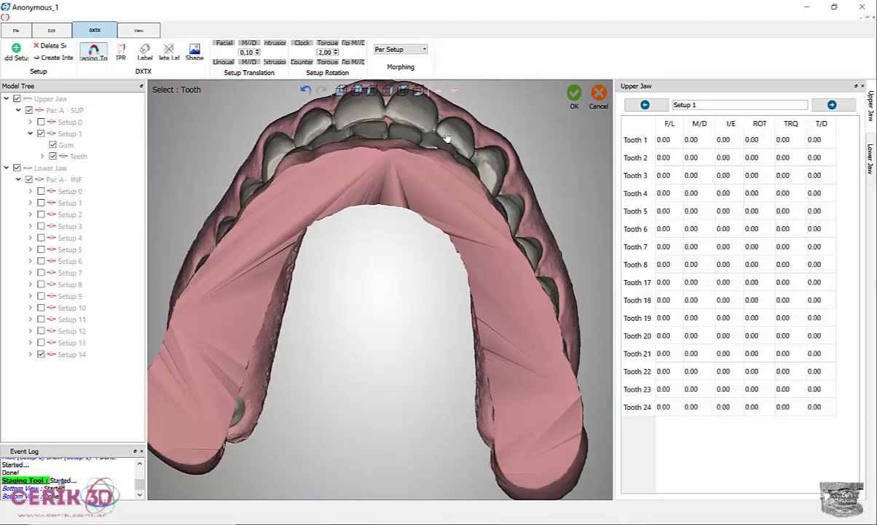
pyautogui.click(453, 93)
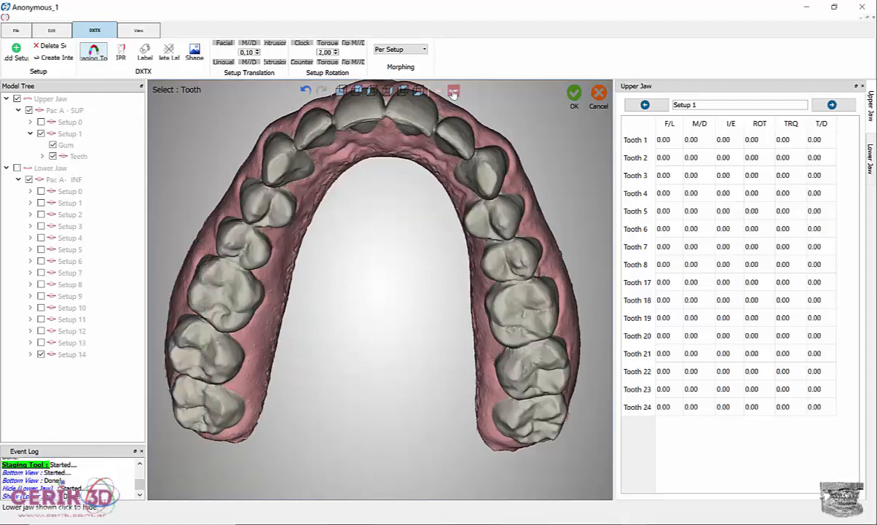
pyautogui.click(393, 91)
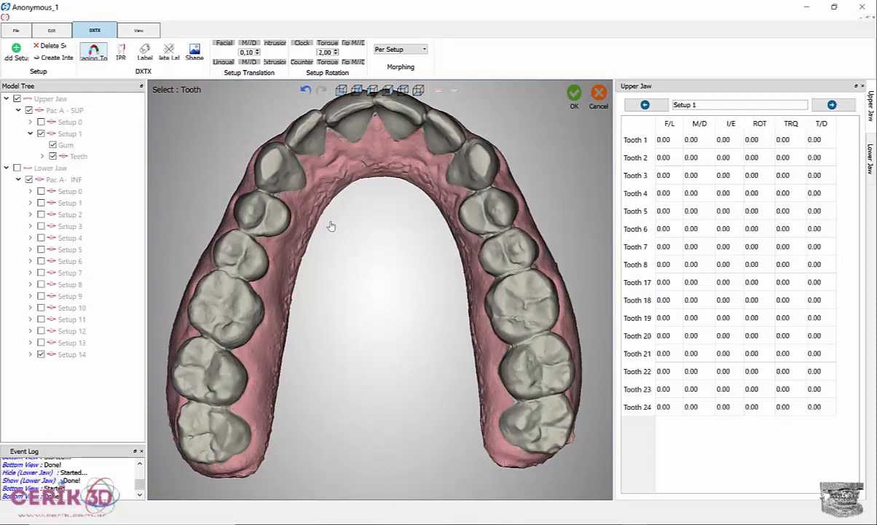
# Examine the upper teeth from the left side and other angles, and return to the bottom view.
pyautogui.click(372, 90)
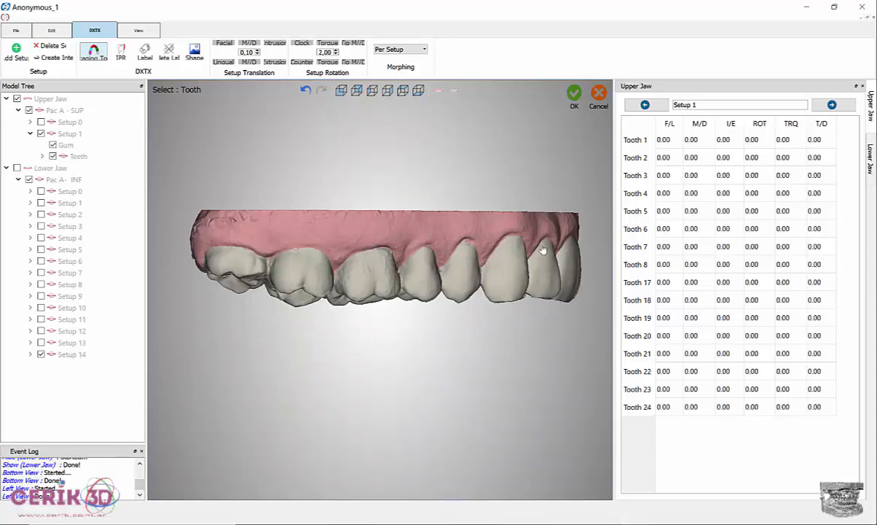
pyautogui.moveTo(570, 257); pyautogui.dragTo(223, 336, button='middle')
pyautogui.moveTo(441, 281); pyautogui.dragTo(308, 318, button='middle')
pyautogui.moveTo(234, 350)
pyautogui.mouseDown(button='middle')
pyautogui.moveTo(225, 257)
pyautogui.moveTo(254, 248)
pyautogui.mouseUp(button='middle')
pyautogui.click(418, 90)
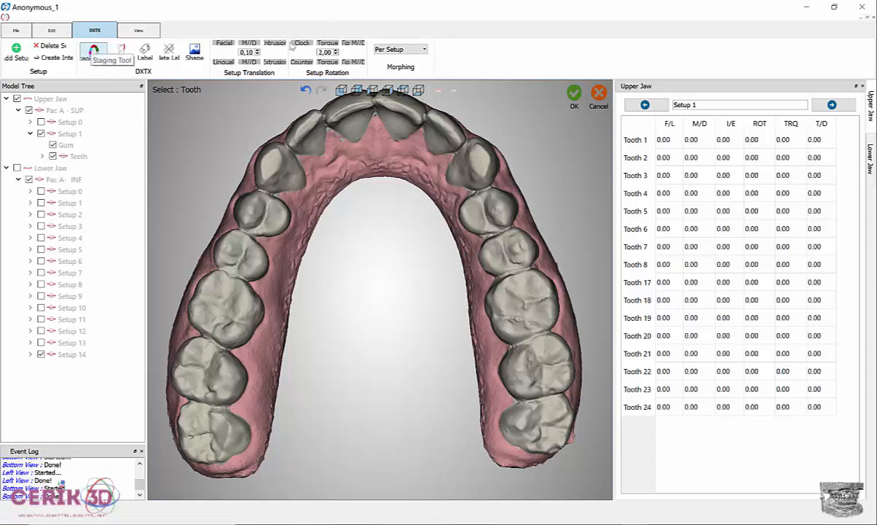
# Start the Staging Tool on upper jaw Setup 1 and select only tooth 8, viewing the arch from the biting surfaces.
pyautogui.click(92, 51)
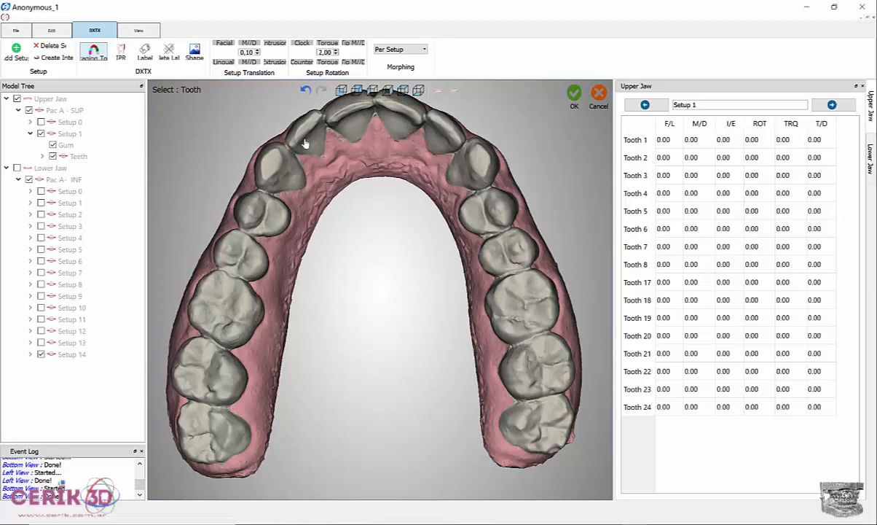
pyautogui.click(357, 116)
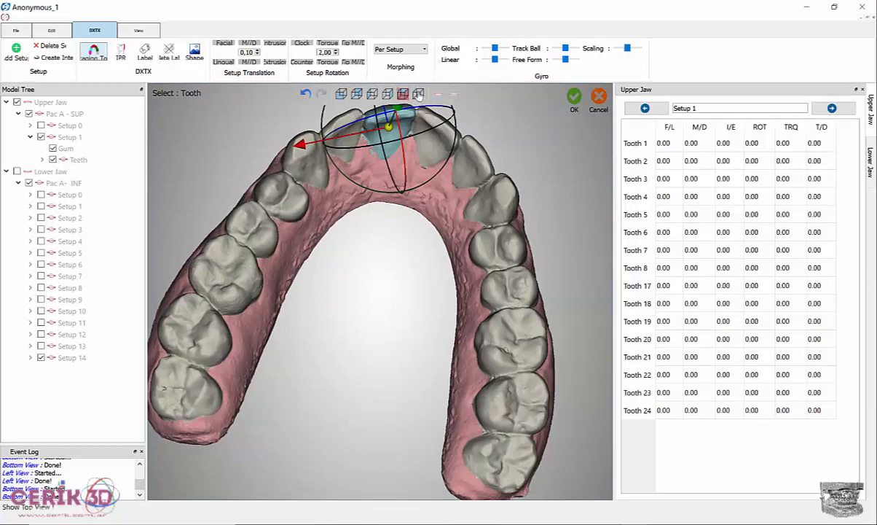
pyautogui.click(418, 94)
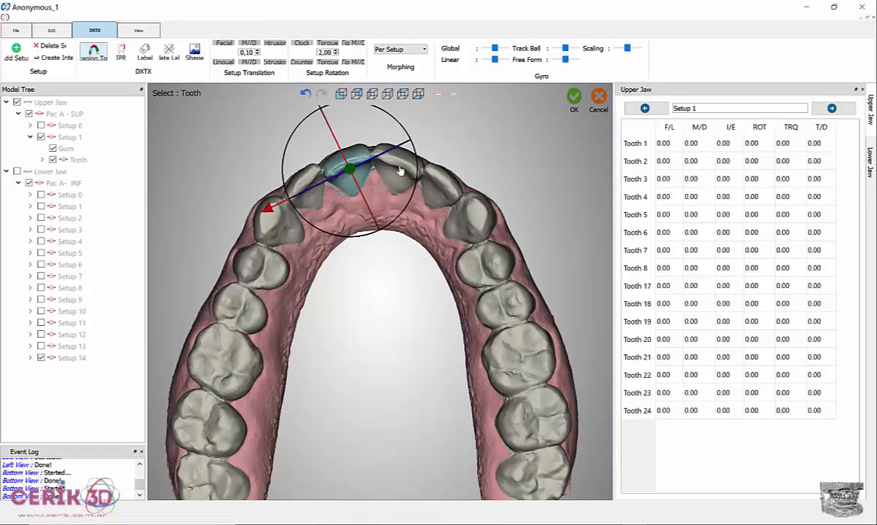
pyautogui.click(402, 169)
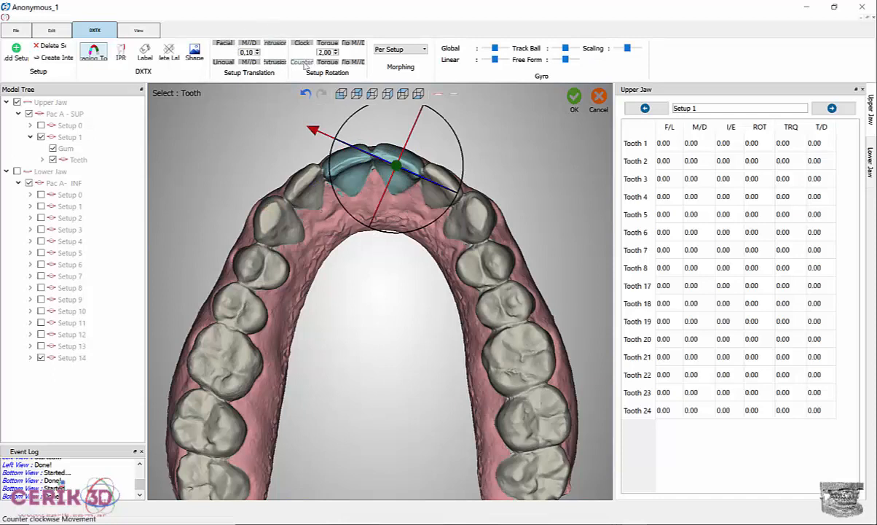
pyautogui.click(344, 173)
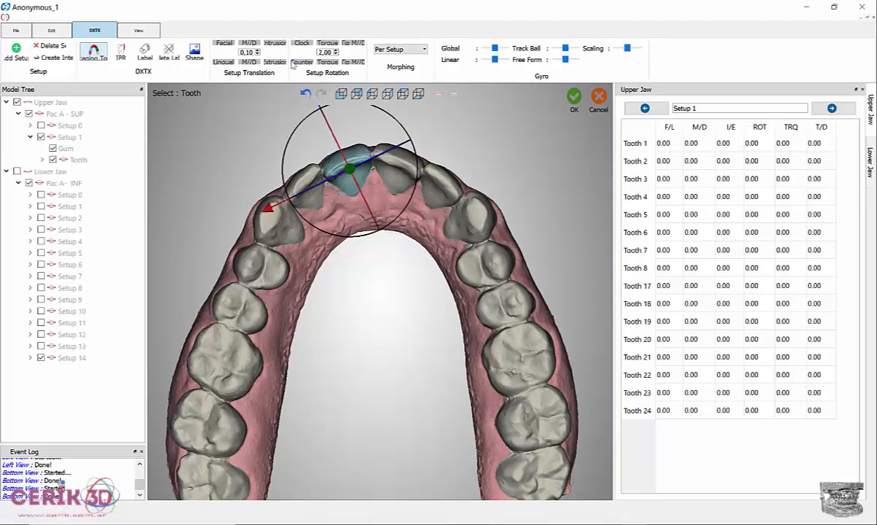
# Consult the dental movement order in Picture2.jpg in the photo viewer and return to the tooth setup.
pyautogui.click(740, 524)
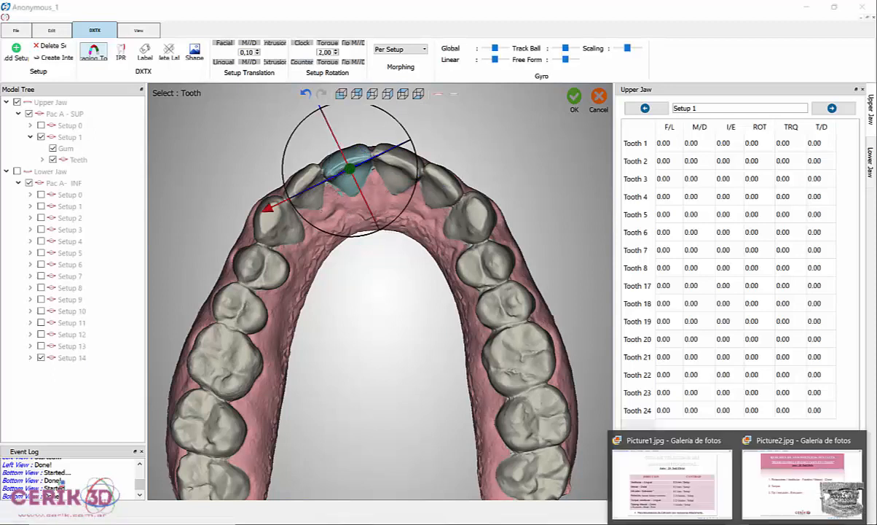
pyautogui.click(784, 492)
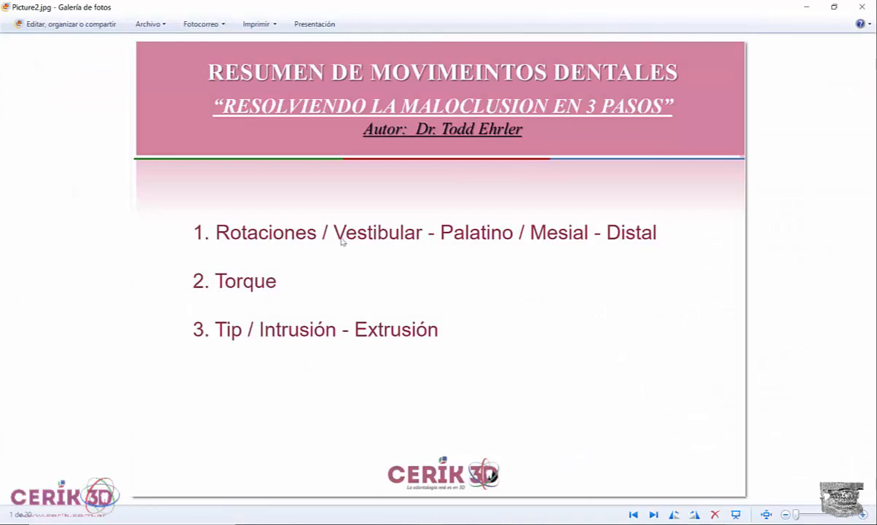
pyautogui.click(806, 7)
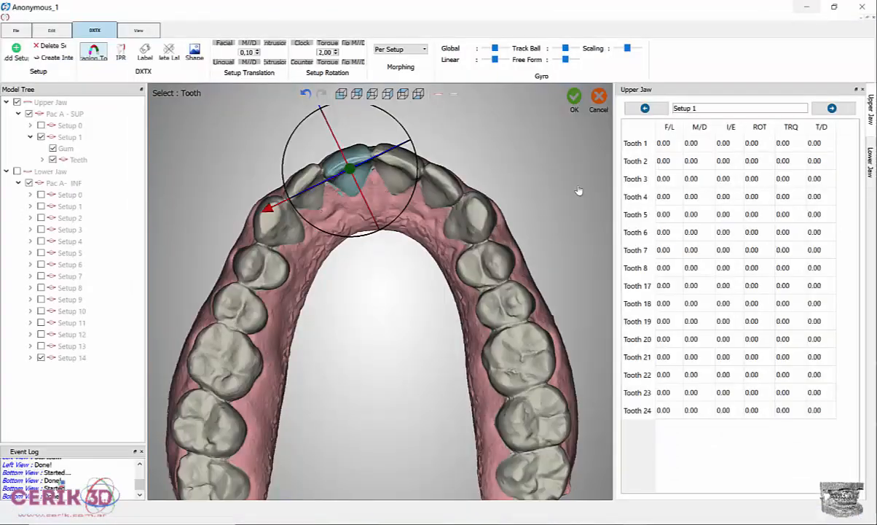
pyautogui.click(277, 44)
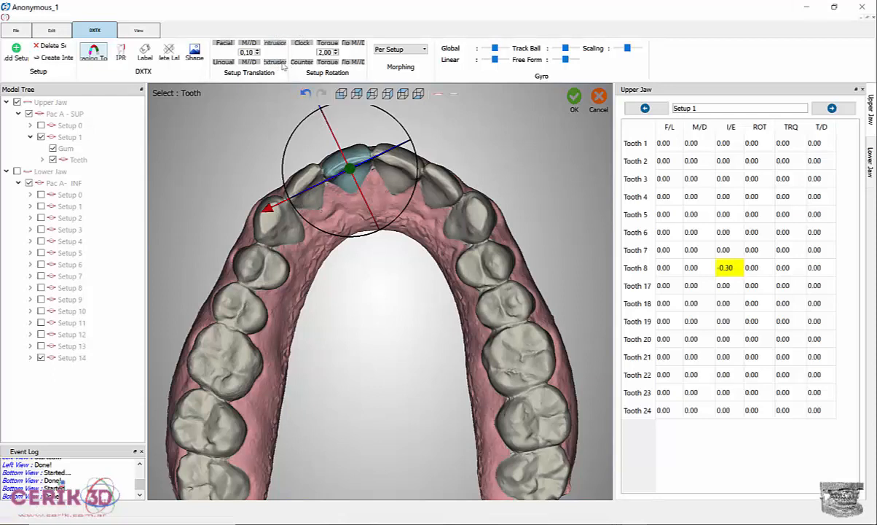
pyautogui.click(280, 64)
pyautogui.click(307, 64)
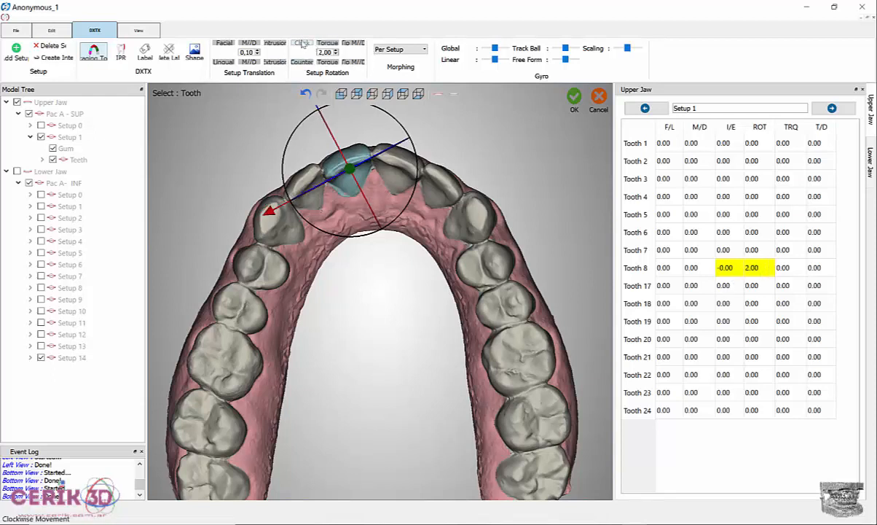
# Rotate tooth 8 clockwise in 2.00 increments until its rotation is -14.00.
pyautogui.click(303, 44)
pyautogui.click(303, 44)
pyautogui.click(303, 43)
pyautogui.click(303, 43)
pyautogui.click(304, 44)
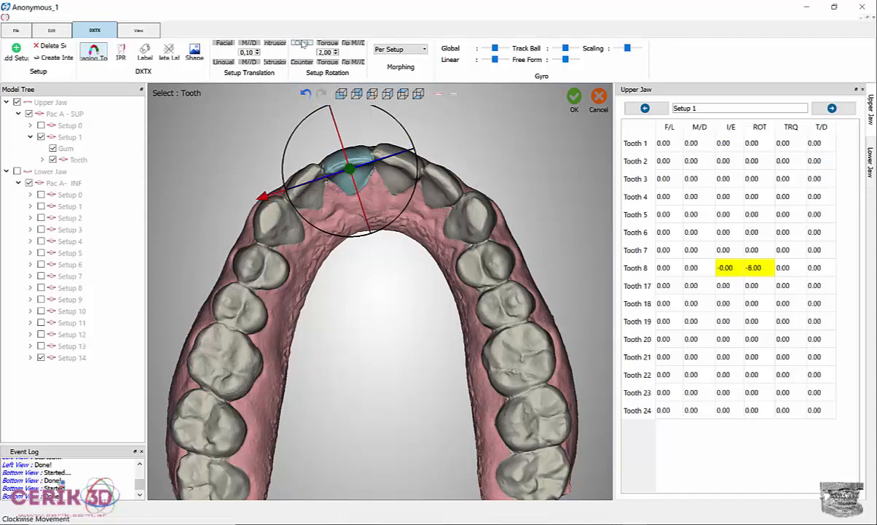
pyautogui.click(303, 44)
pyautogui.click(303, 43)
pyautogui.click(303, 44)
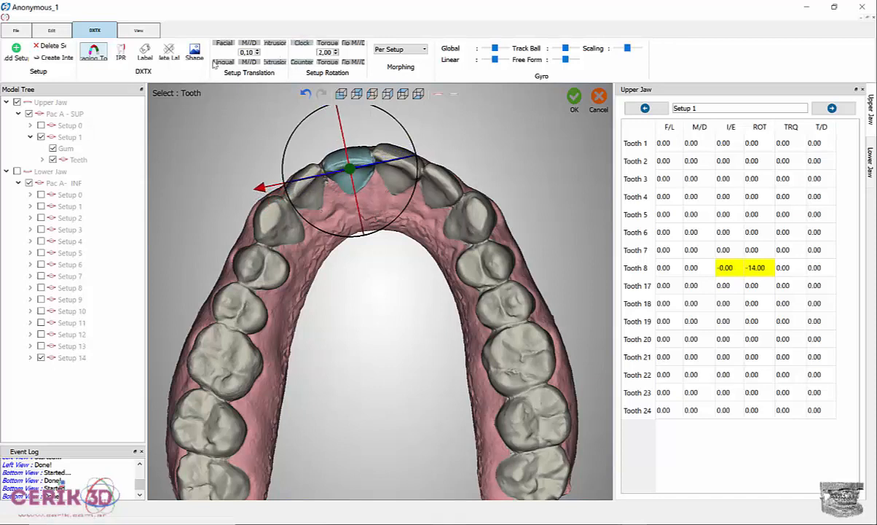
# Shift tooth 8 along the mesial/distal axis in 0.10 increments until its M/D value is 0.60.
pyautogui.click(250, 63)
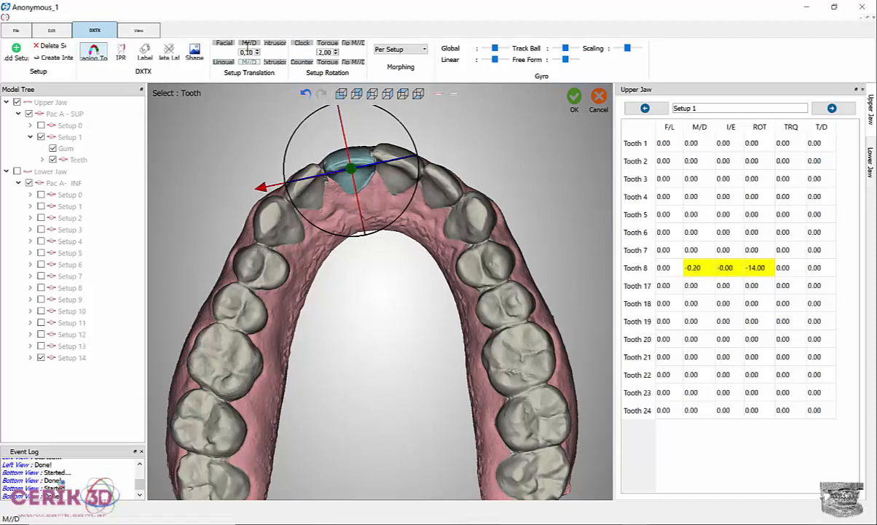
pyautogui.click(249, 43)
pyautogui.click(250, 43)
pyautogui.click(250, 43)
pyautogui.click(250, 43)
pyautogui.click(250, 43)
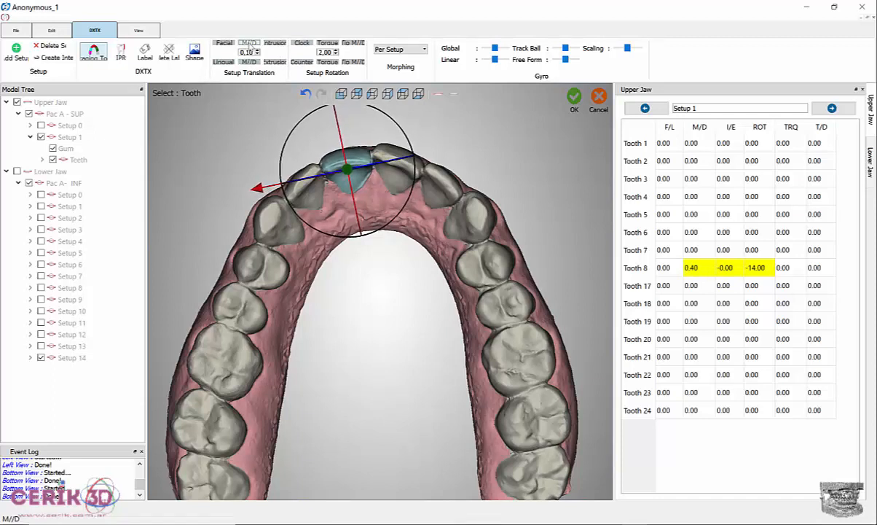
pyautogui.click(250, 43)
pyautogui.click(250, 43)
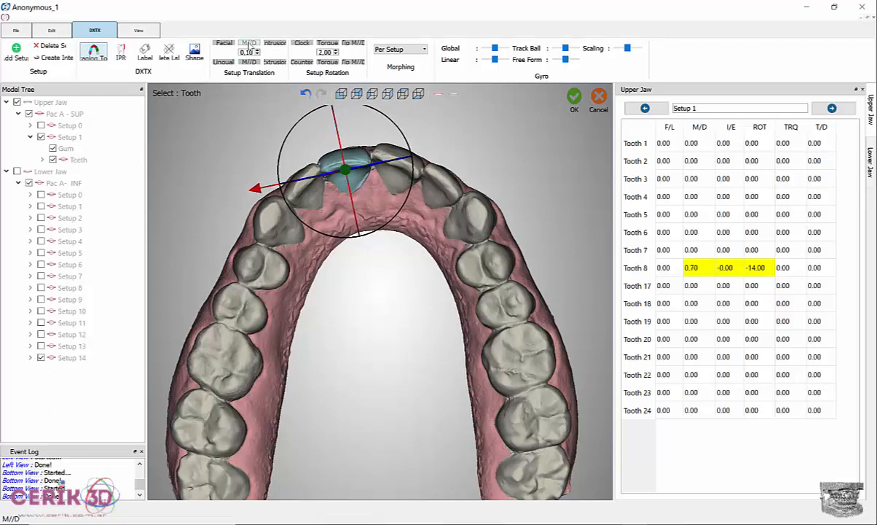
pyautogui.click(248, 62)
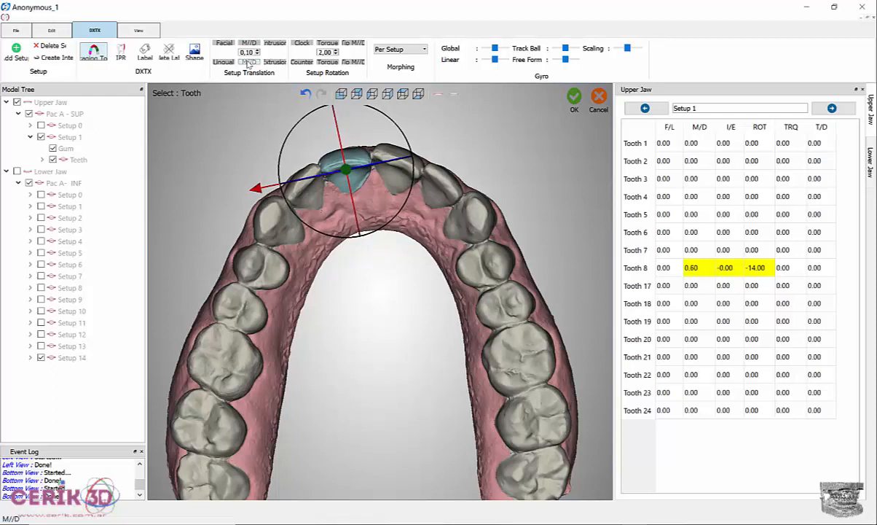
# Rotate tooth 21 counterclockwise to 10.00 and shift it mesially/distally to -0.10.
pyautogui.click(397, 182)
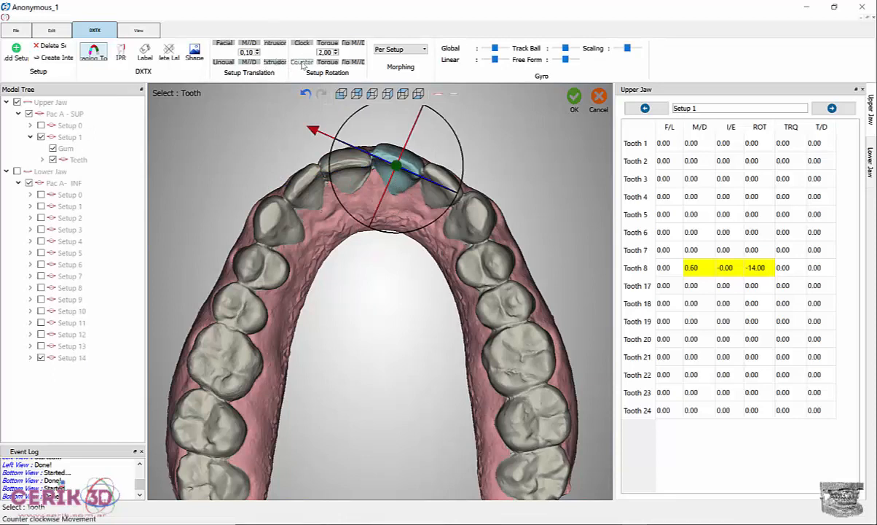
pyautogui.click(302, 63)
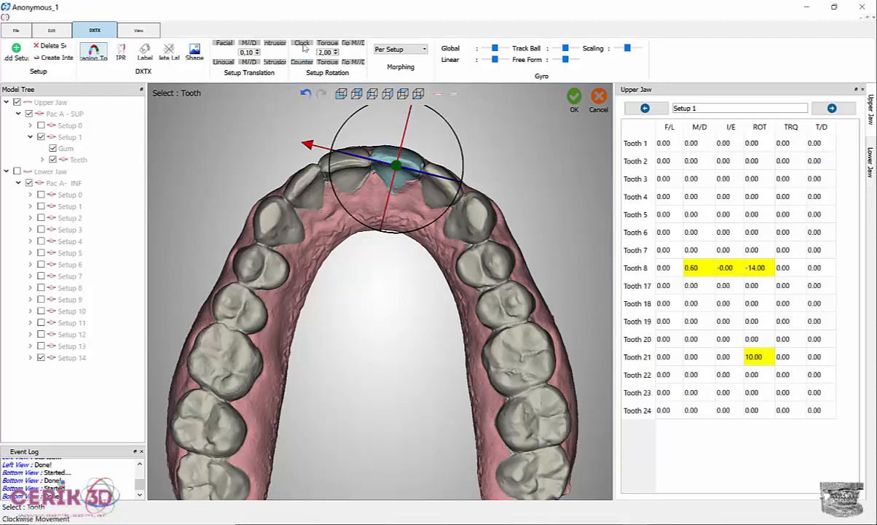
pyautogui.click(249, 63)
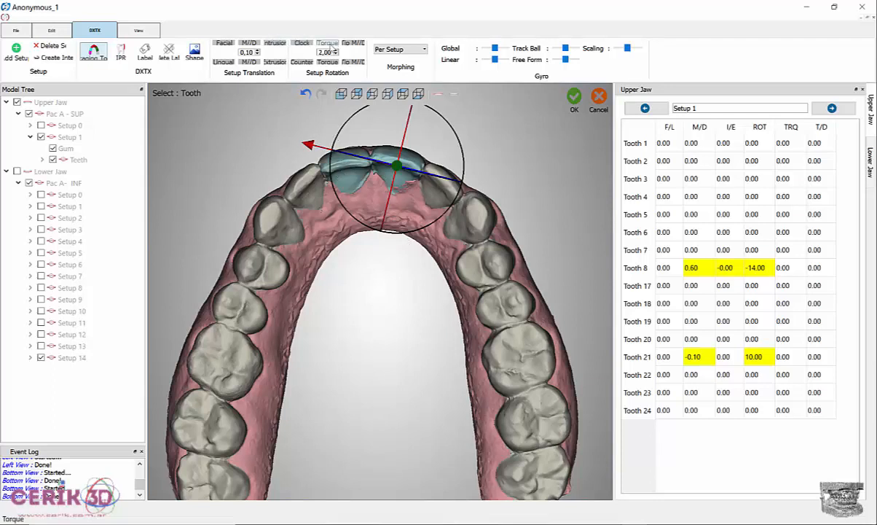
# Apply torque to teeth 8 and 21 together, bringing both to 10.00 while viewing the arch from the side.
pyautogui.click(330, 46)
pyautogui.click(372, 94)
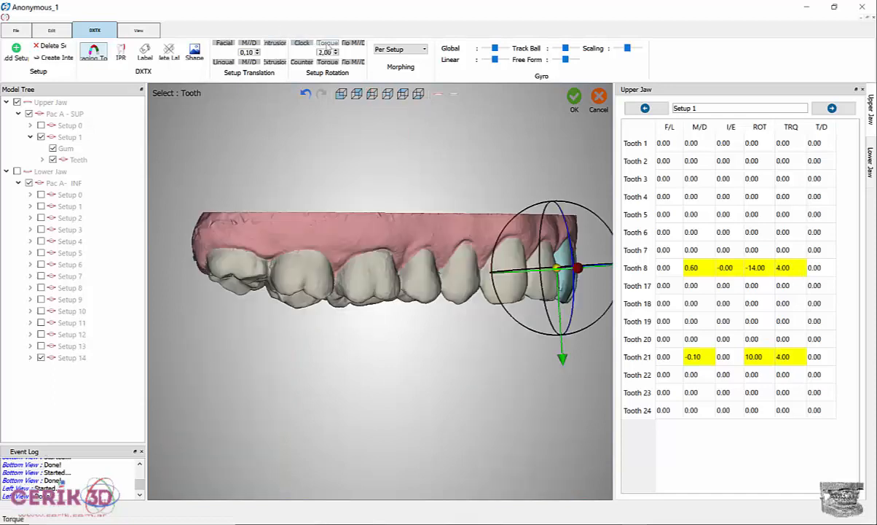
pyautogui.click(329, 45)
pyautogui.click(329, 46)
pyautogui.click(329, 46)
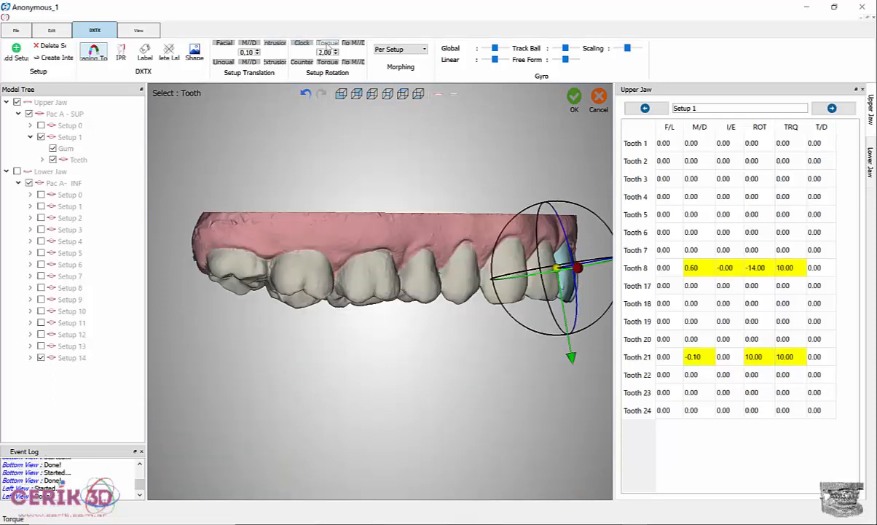
# Hide the gum of Setup 1 and increase the torque of teeth 8 and 21 to 18.00.
pyautogui.click(53, 148)
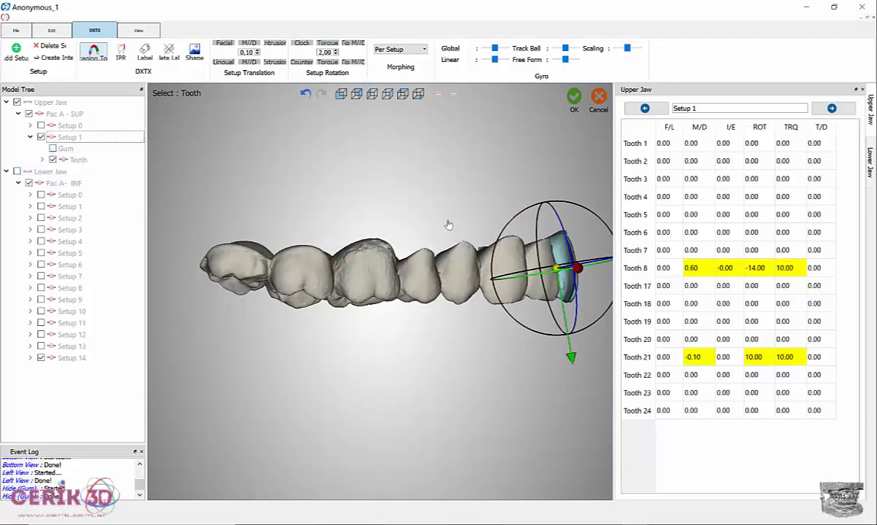
pyautogui.click(387, 94)
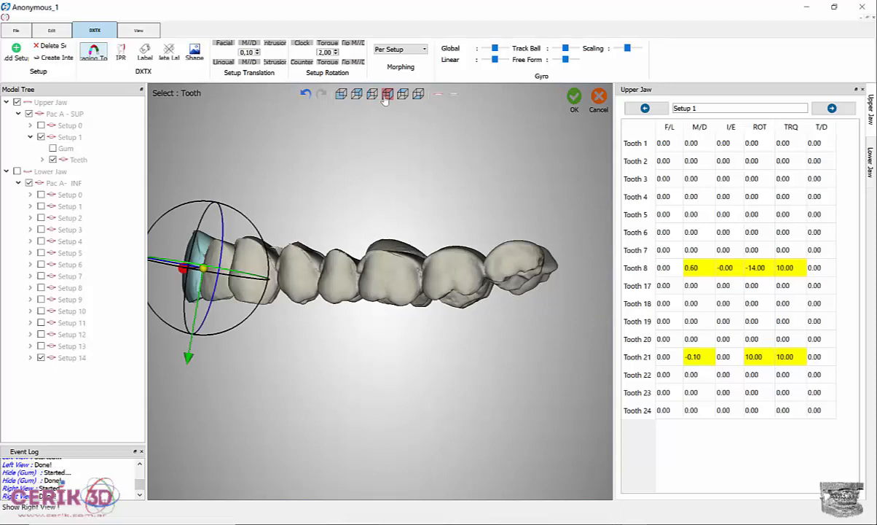
pyautogui.click(328, 44)
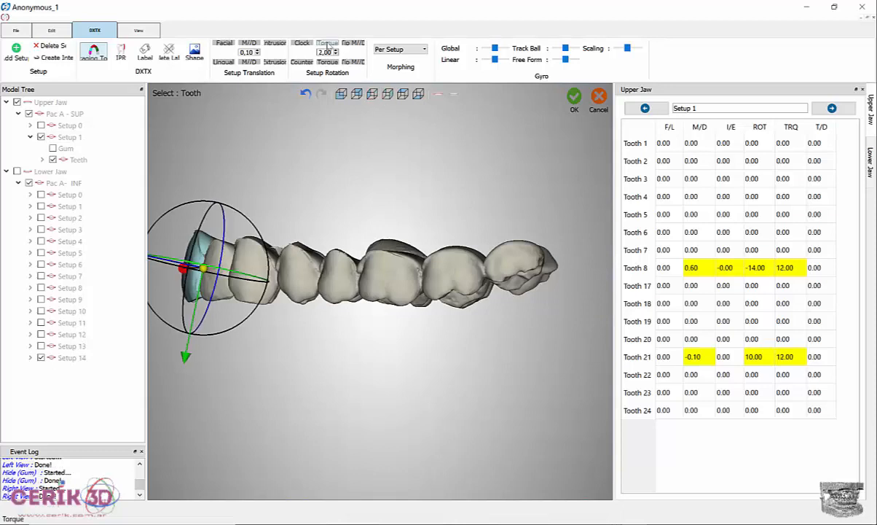
pyautogui.click(328, 44)
pyautogui.click(341, 94)
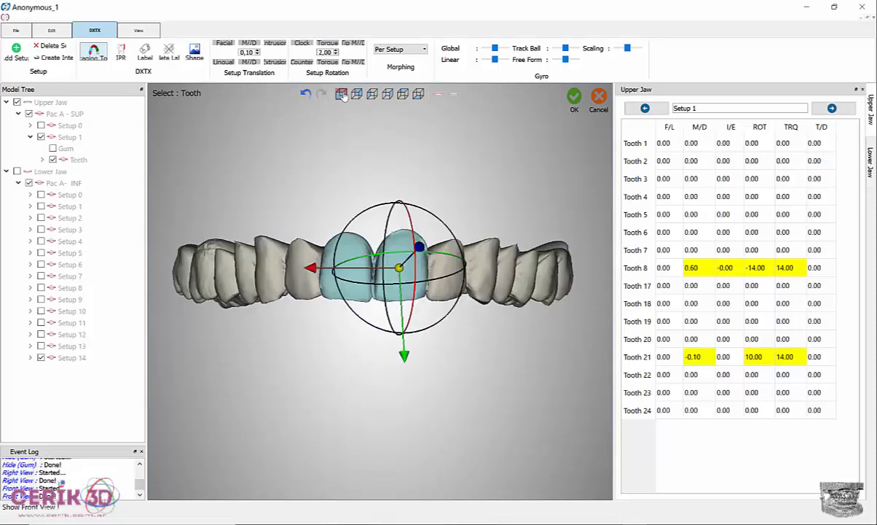
pyautogui.click(329, 45)
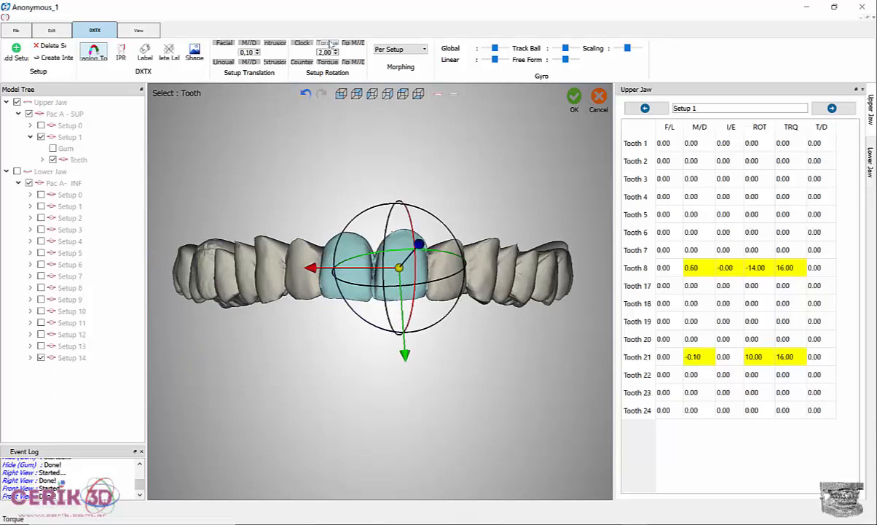
pyautogui.click(329, 46)
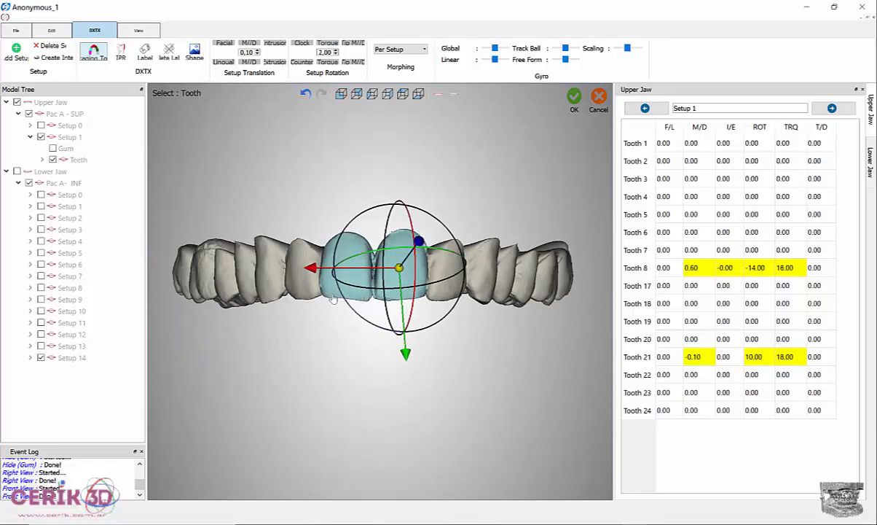
# Recheck the movement order in Picture2.jpg and set the mesial/distal tip of tooth 8 alone to 6.00.
pyautogui.click(335, 296)
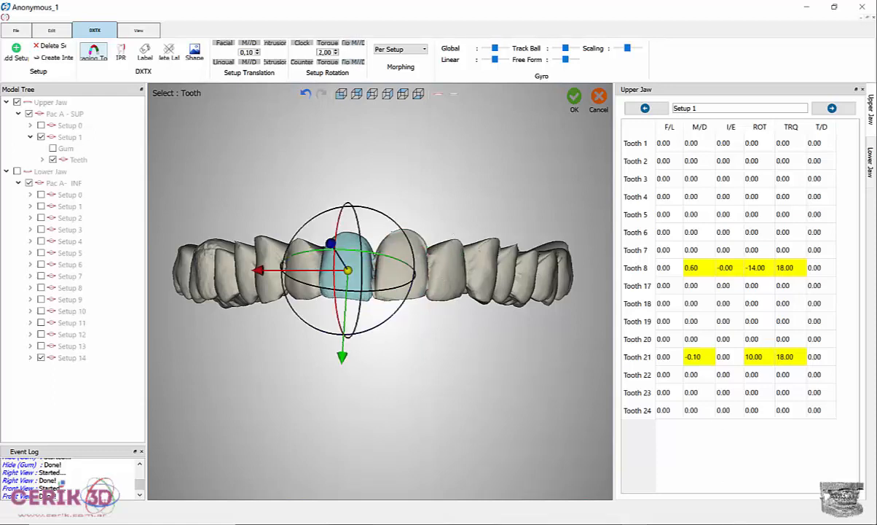
pyautogui.moveTo(695, 519)
pyautogui.click(806, 446)
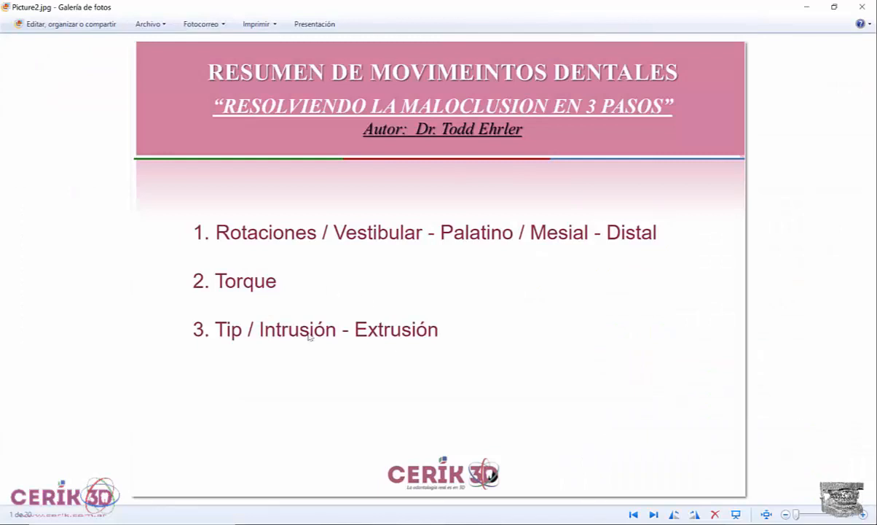
pyautogui.click(807, 7)
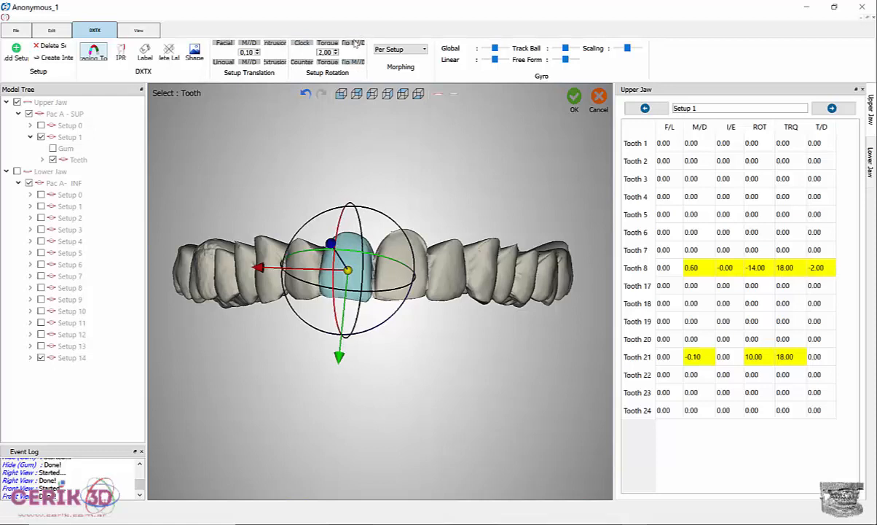
pyautogui.click(355, 45)
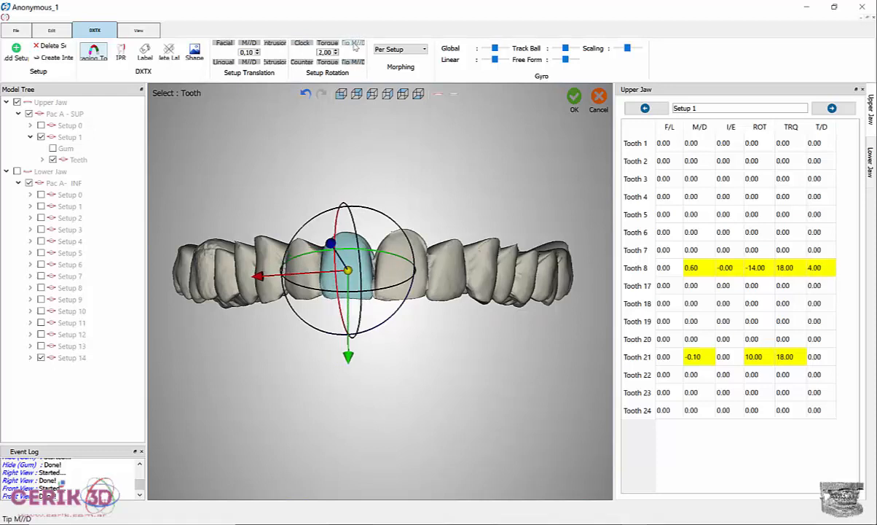
pyautogui.click(355, 46)
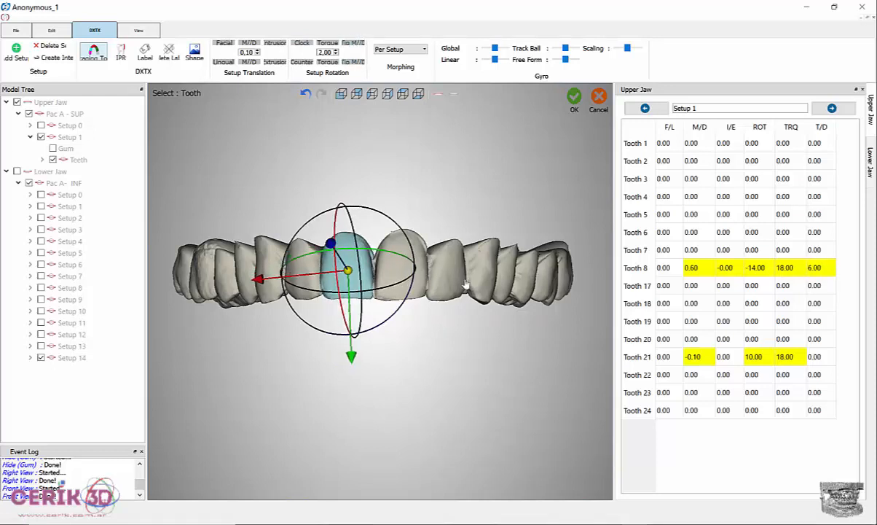
# Rotate tooth 18 clockwise to -10.00 while viewing the arch from below.
pyautogui.click(388, 92)
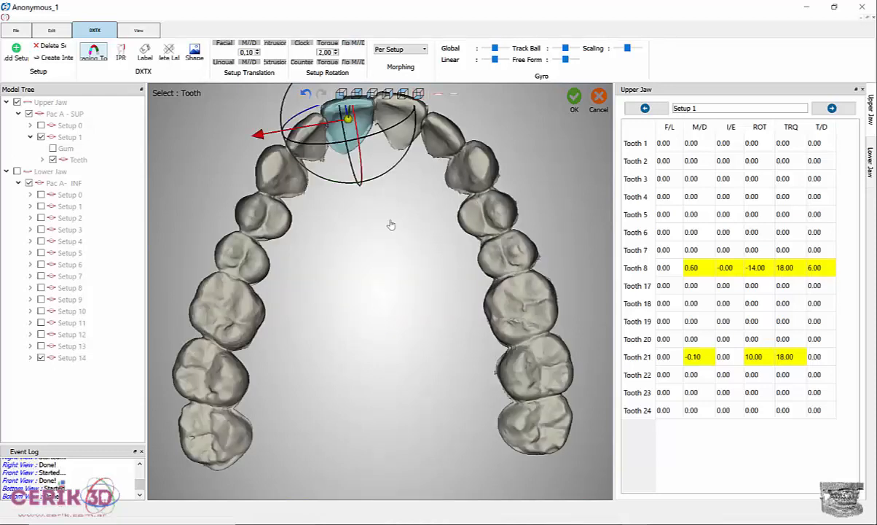
pyautogui.click(279, 191)
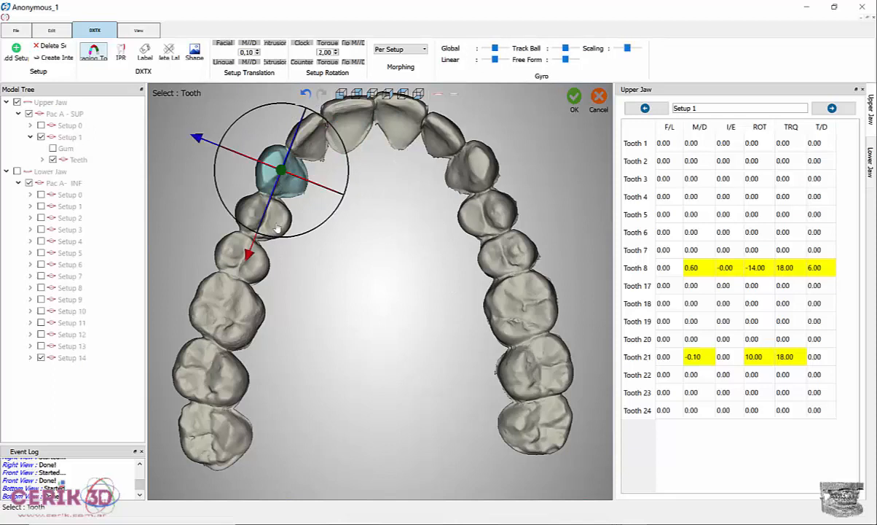
pyautogui.click(277, 226)
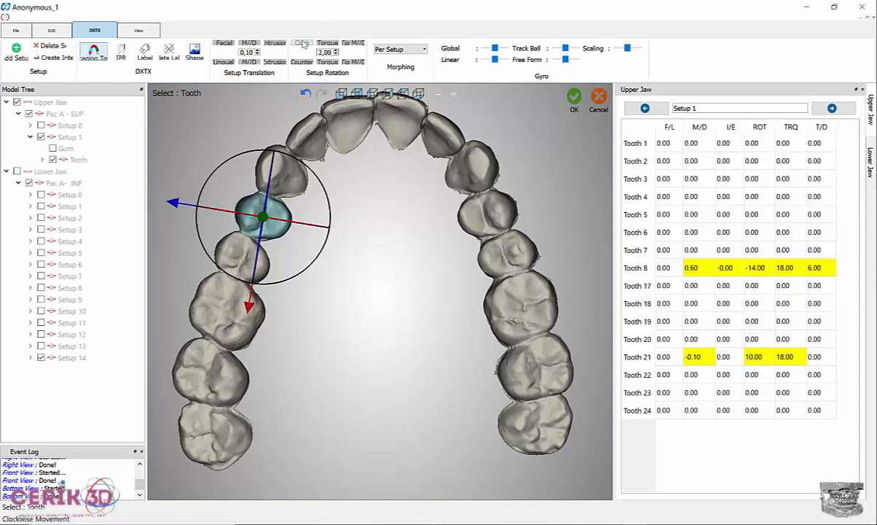
pyautogui.click(303, 44)
pyautogui.click(303, 44)
pyautogui.click(304, 44)
pyautogui.click(304, 44)
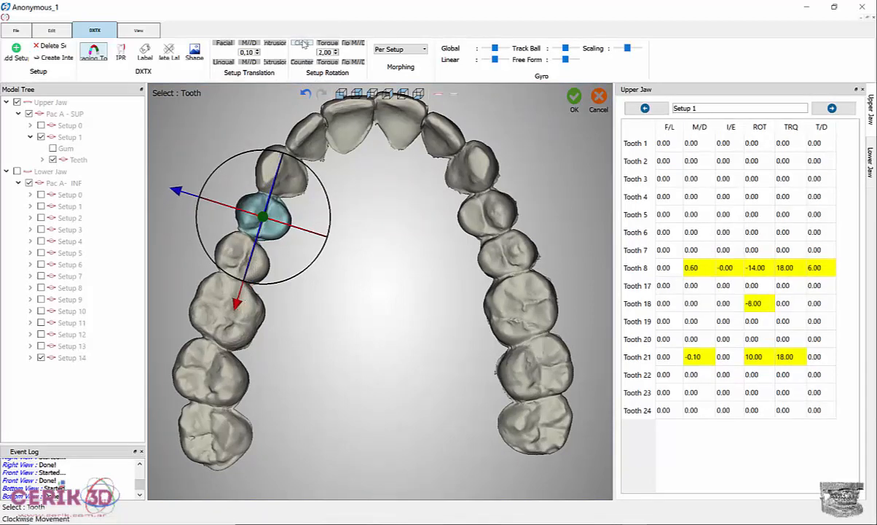
pyautogui.click(303, 44)
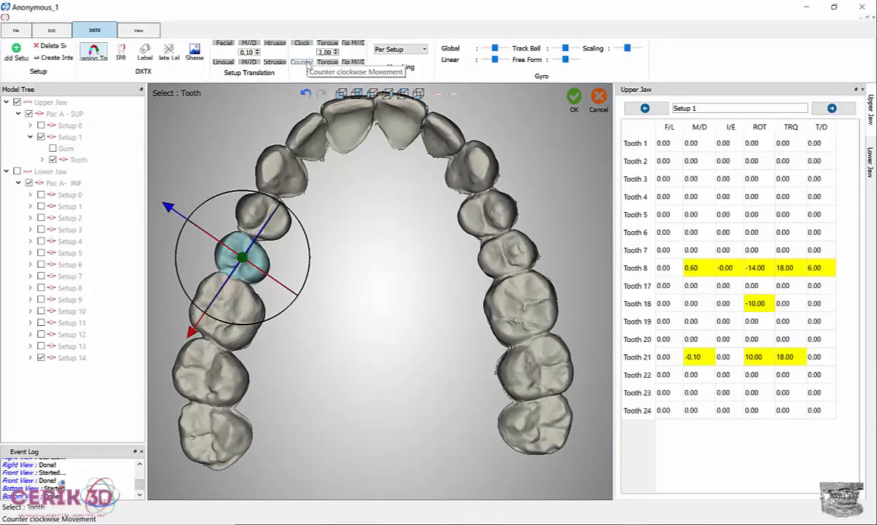
# Rotate tooth 6 counterclockwise to 10.00 and tooth 3 counterclockwise to 6.00.
pyautogui.click(303, 63)
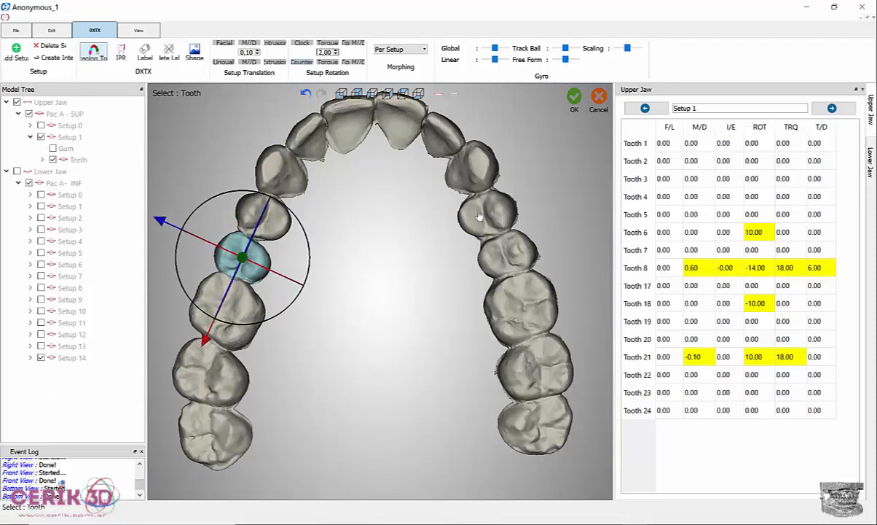
pyautogui.click(306, 63)
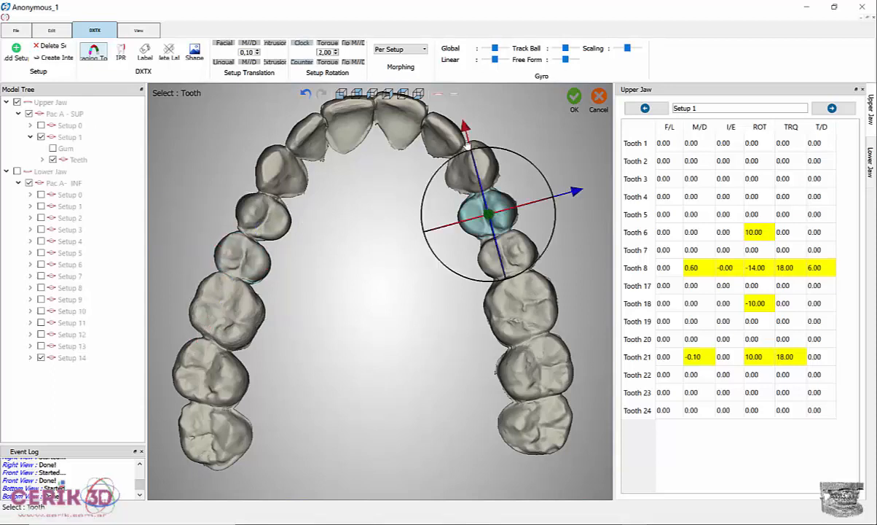
pyautogui.click(304, 64)
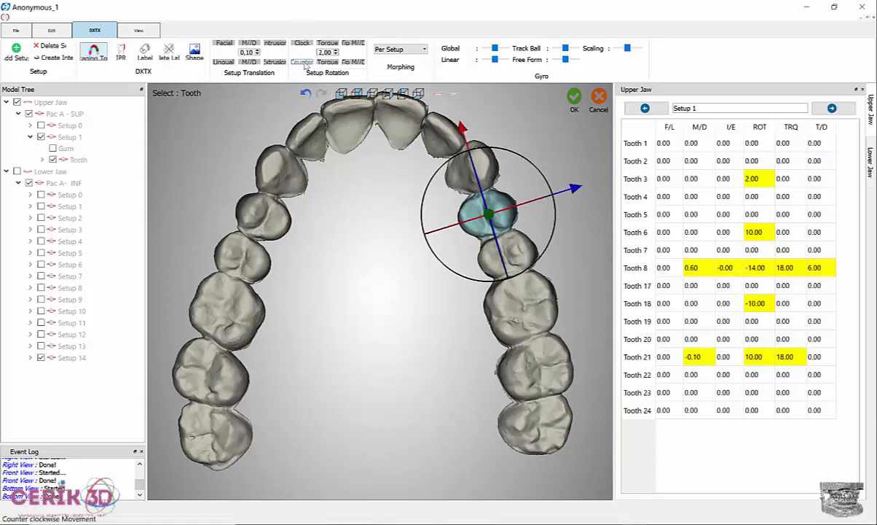
pyautogui.click(304, 64)
pyautogui.click(305, 64)
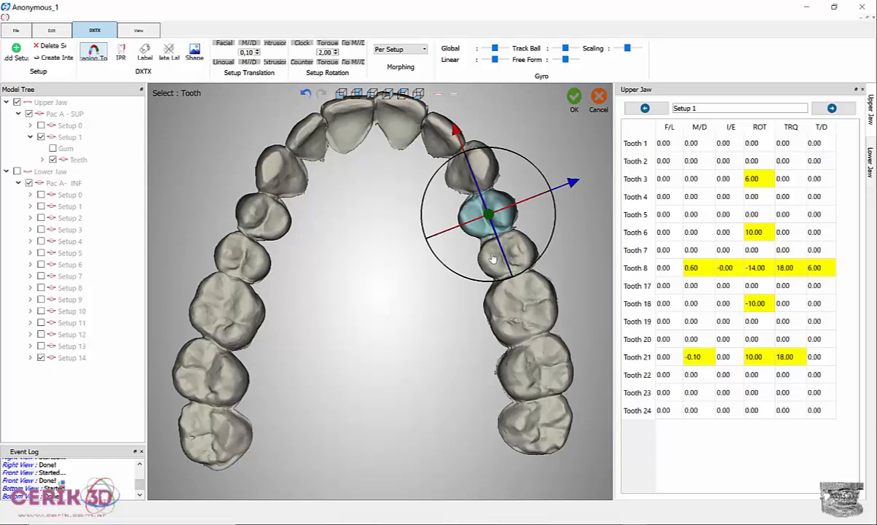
# Move tooth 3 facially to 0.80.
pyautogui.click(228, 46)
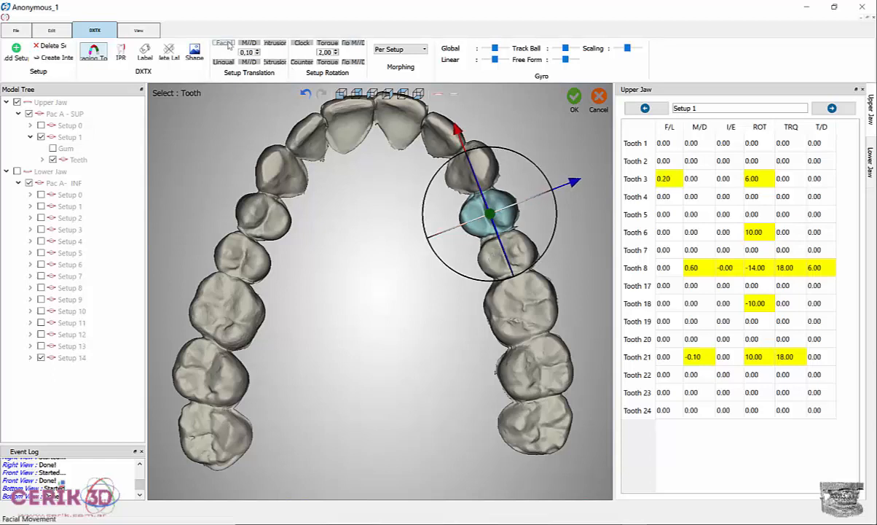
pyautogui.click(228, 45)
pyautogui.click(228, 45)
pyautogui.click(227, 46)
pyautogui.click(228, 45)
pyautogui.click(227, 45)
pyautogui.click(228, 45)
pyautogui.click(227, 45)
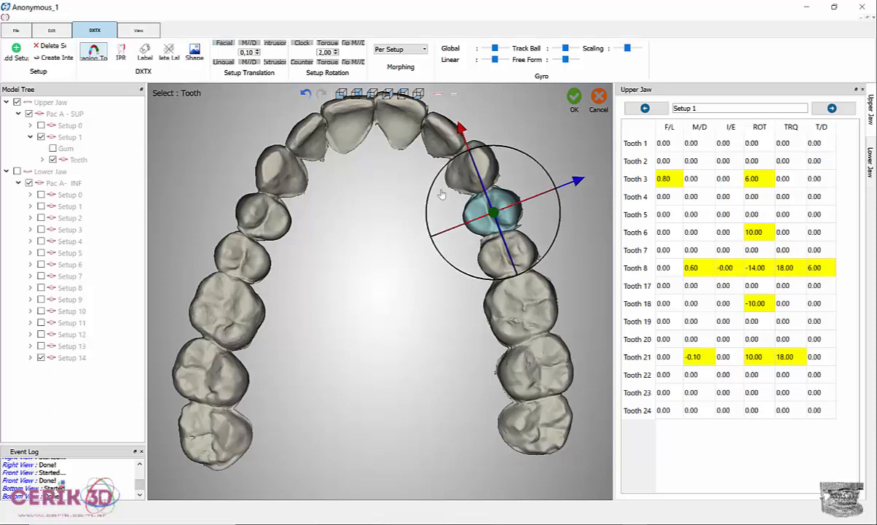
# Rotate tooth 17 counterclockwise to 20.00.
pyautogui.click(462, 183)
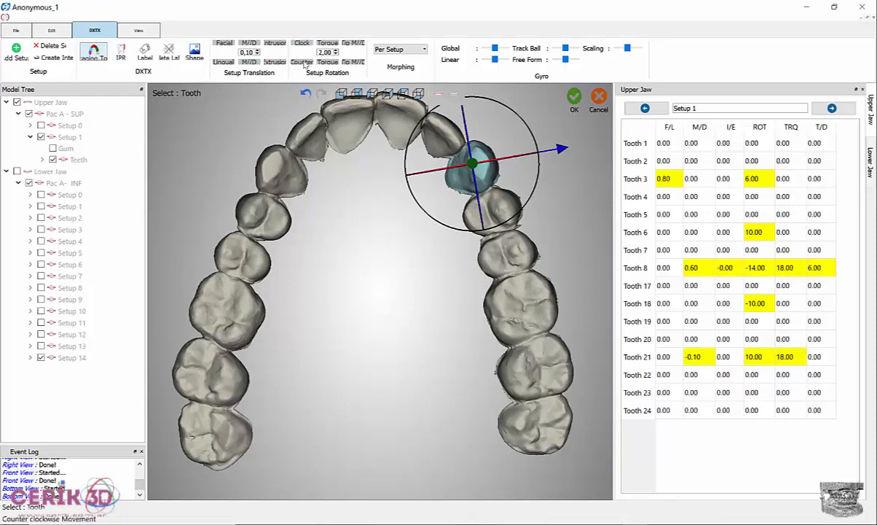
pyautogui.click(302, 63)
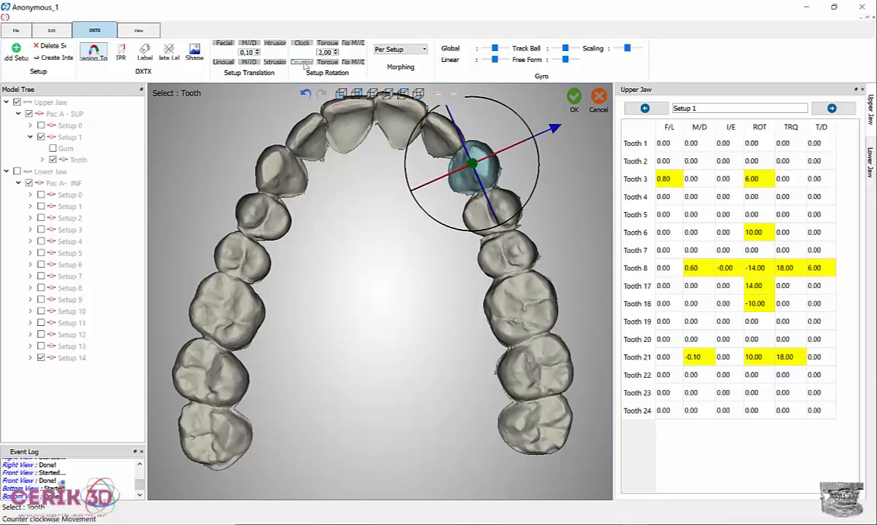
pyautogui.click(304, 64)
pyautogui.click(305, 64)
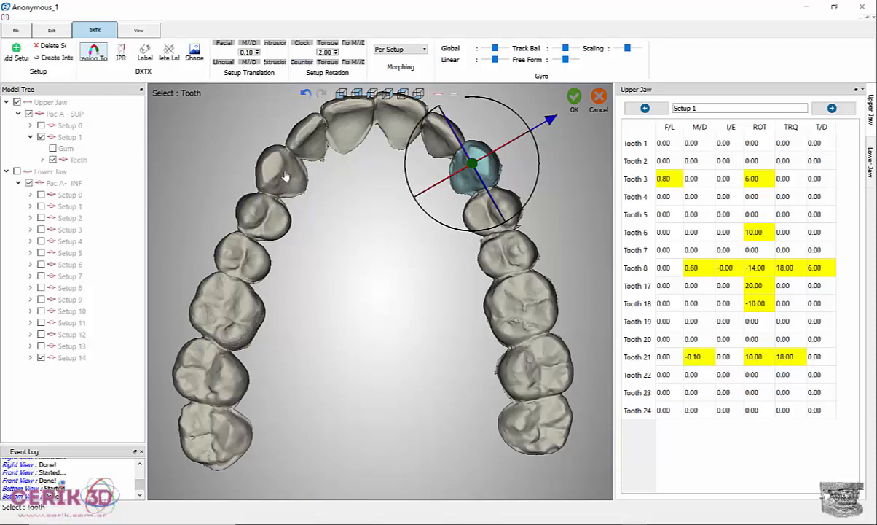
# Rotate tooth 7 clockwise to -16.00.
pyautogui.click(285, 176)
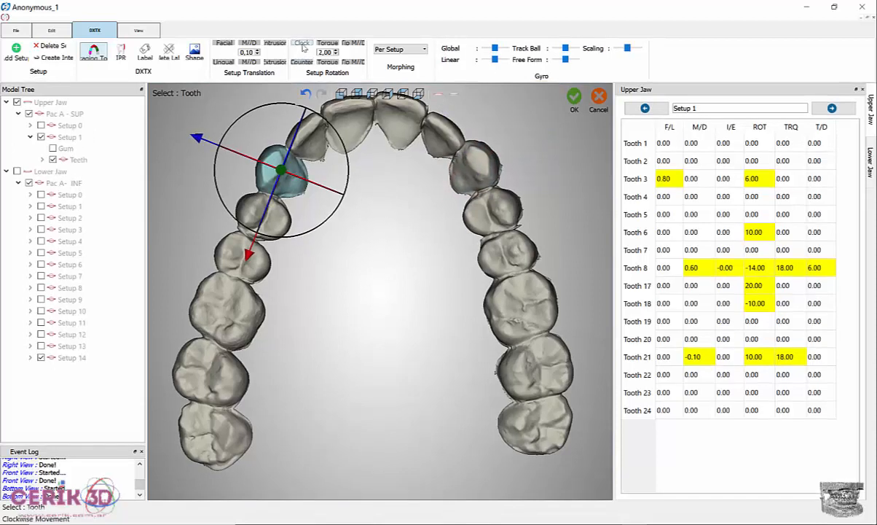
pyautogui.click(303, 46)
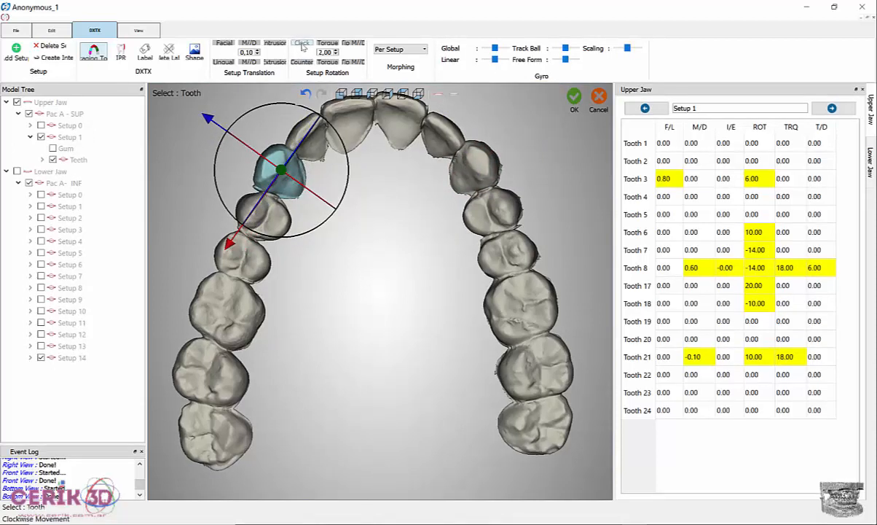
pyautogui.click(303, 46)
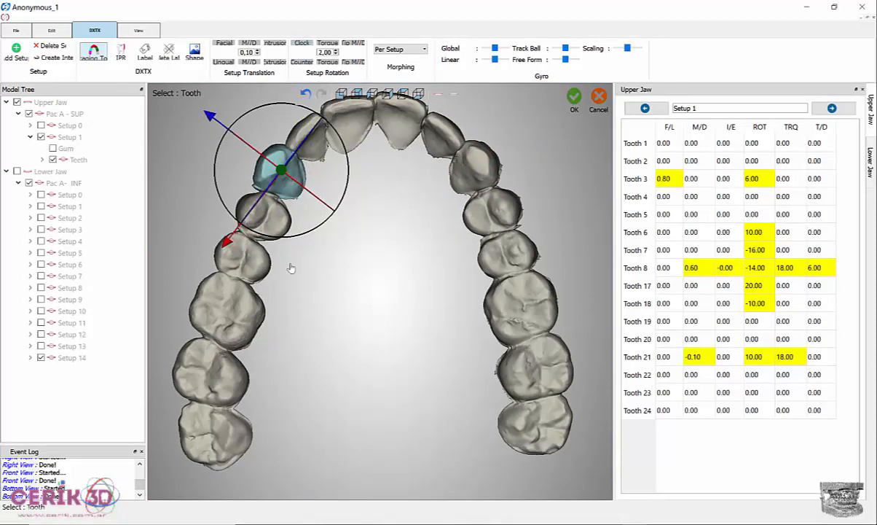
# Move tooth 18 facially to 0.50.
pyautogui.click(263, 212)
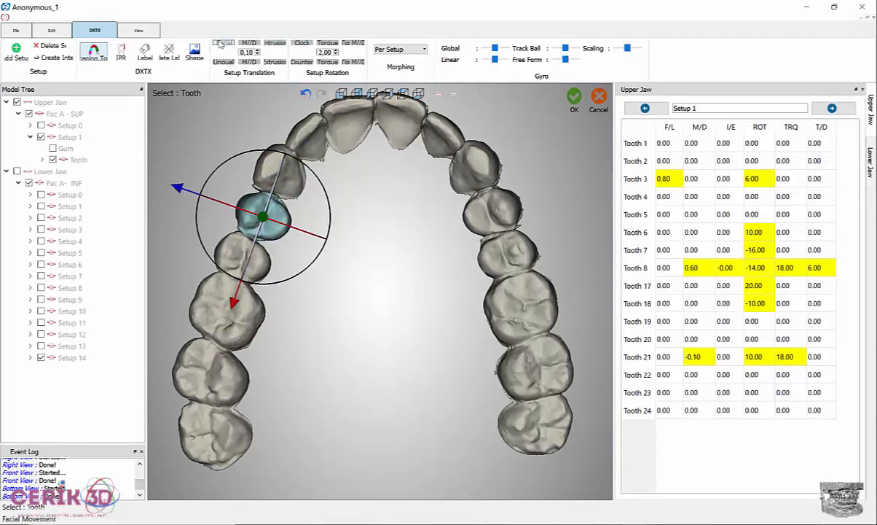
pyautogui.click(220, 44)
pyautogui.click(220, 43)
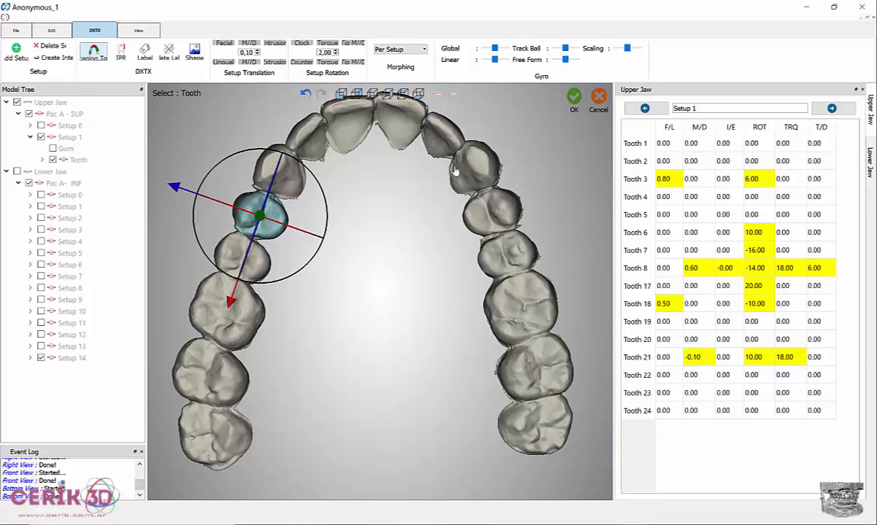
# Move teeth 17, 3 and 22 facially together, bringing tooth 17 to 0.30, tooth 3 to 1.10 and tooth 22 to 0.30.
pyautogui.click(463, 173)
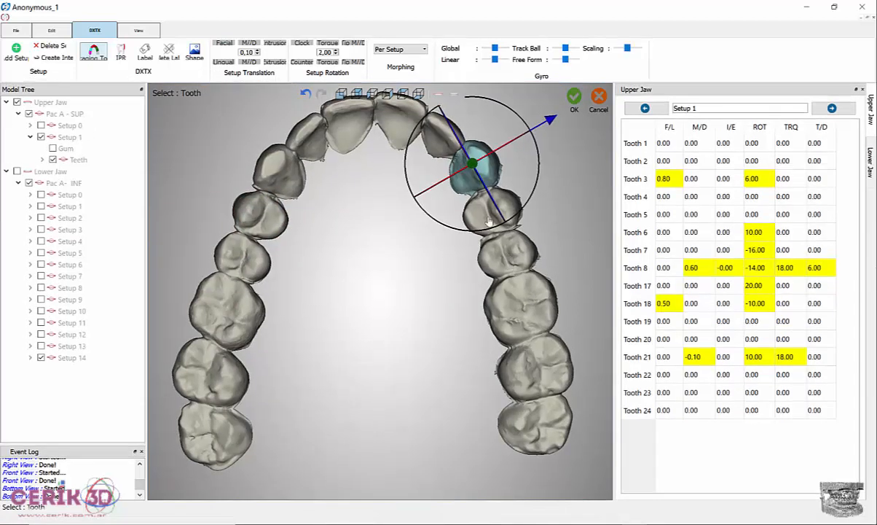
pyautogui.keyDown('ctrl'); pyautogui.click(481, 216); pyautogui.keyUp('ctrl')
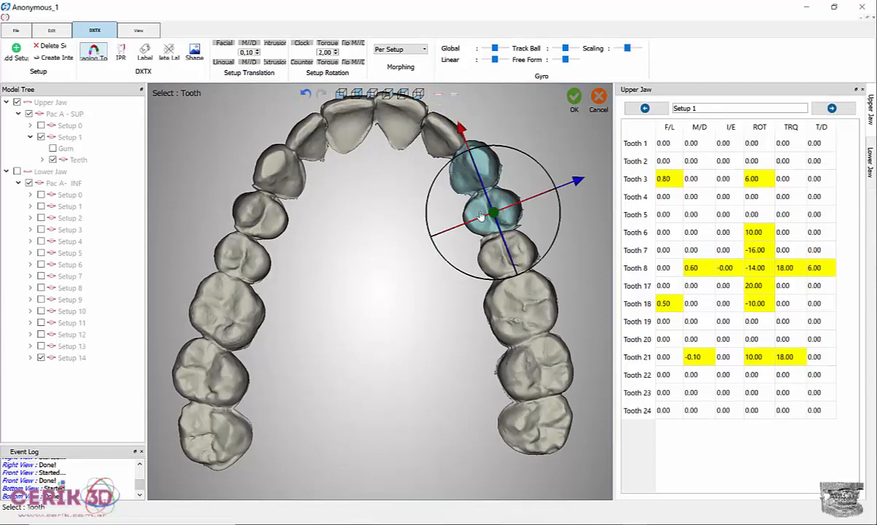
pyautogui.keyDown('ctrl'); pyautogui.click(495, 256); pyautogui.keyUp('ctrl')
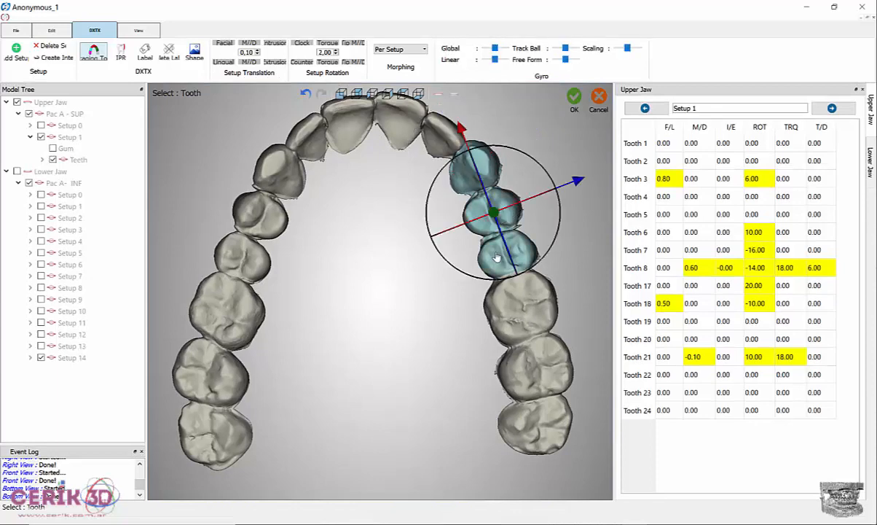
pyautogui.click(225, 44)
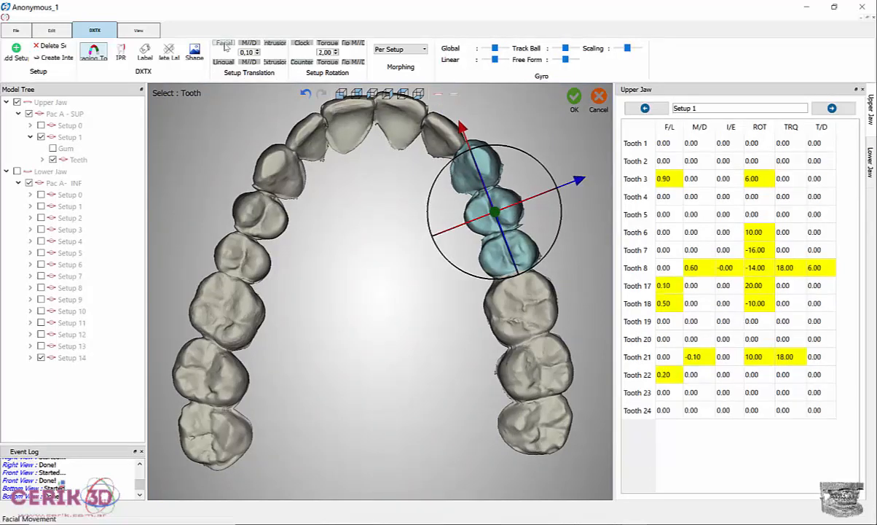
# Move teeth 18, 6 and 7 facially together, bringing tooth 18 to 1.10 and teeth 6 and 7 to 0.60.
pyautogui.click(272, 216)
pyautogui.keyDown('ctrl'); pyautogui.click(242, 255); pyautogui.keyUp('ctrl')
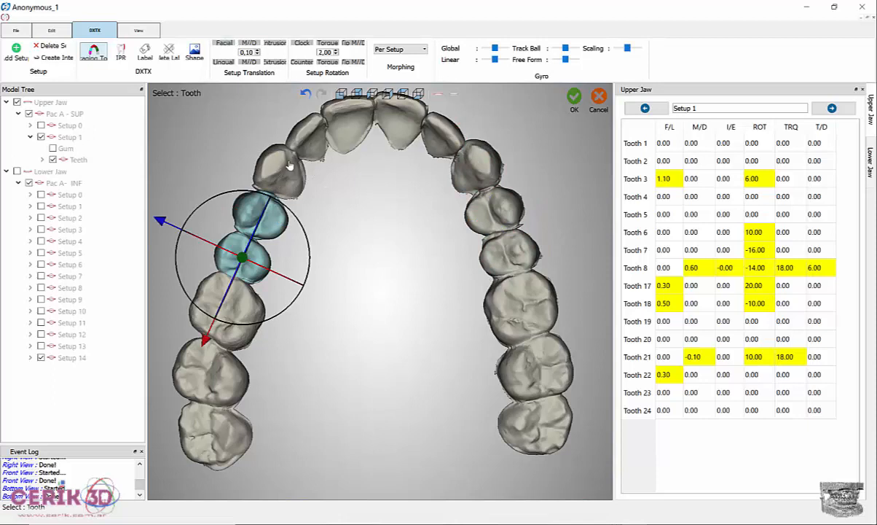
pyautogui.click(224, 43)
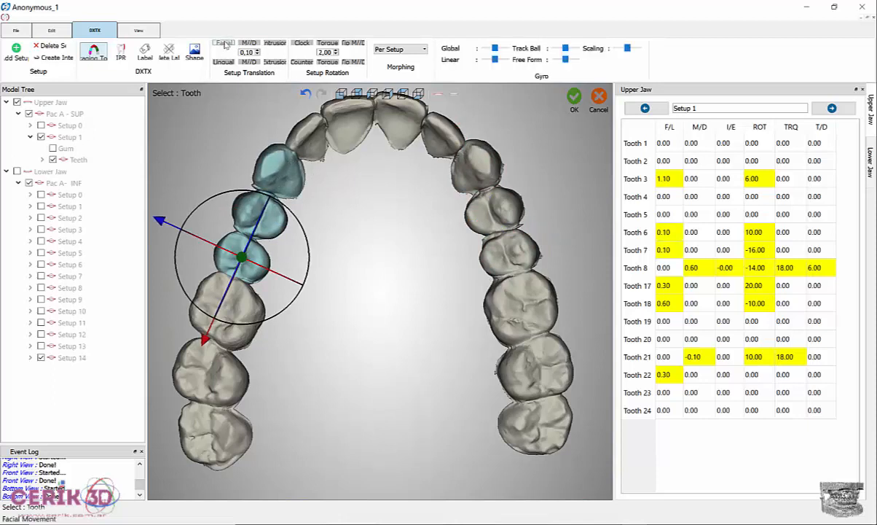
pyautogui.click(226, 44)
pyautogui.click(226, 45)
pyautogui.click(226, 45)
pyautogui.click(226, 45)
pyautogui.click(226, 45)
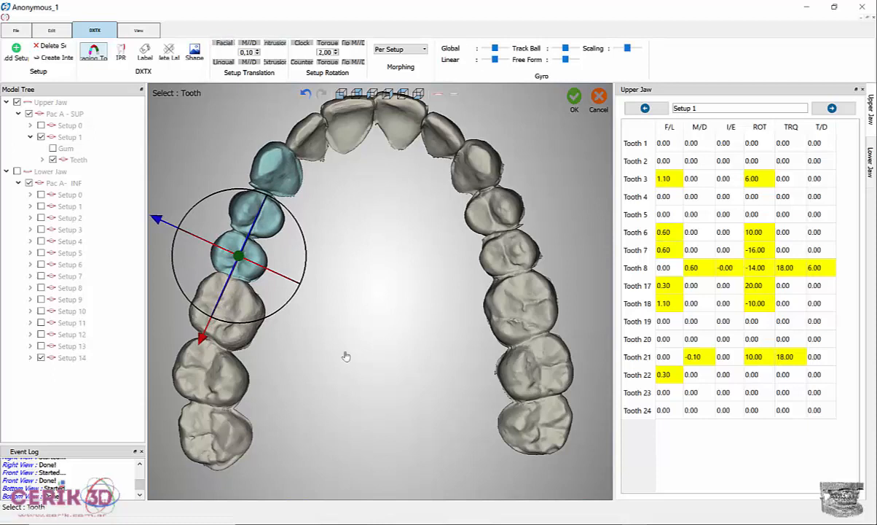
# Rotate tooth 23 counterclockwise to 16.00.
pyautogui.click(230, 286)
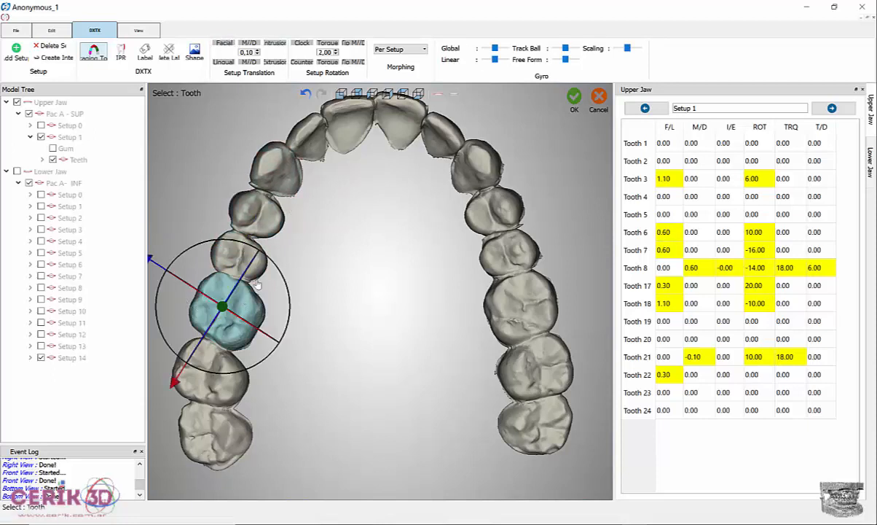
pyautogui.click(307, 64)
pyautogui.click(307, 64)
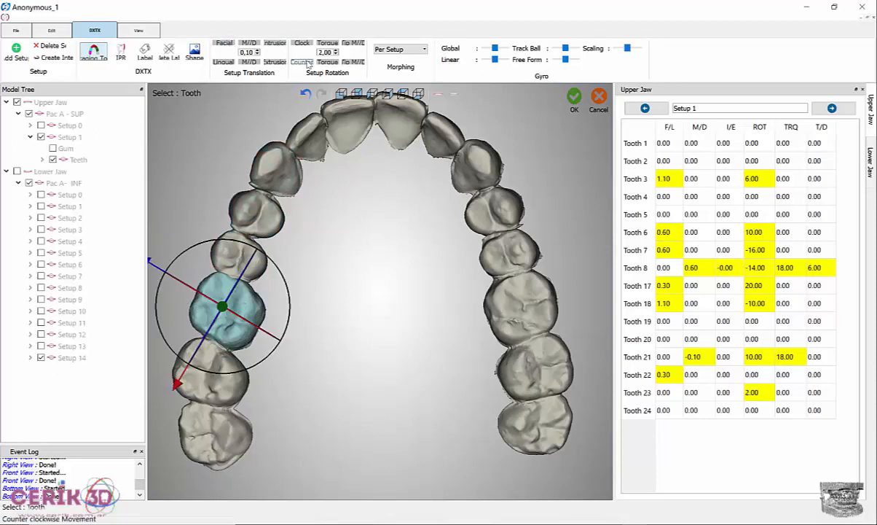
pyautogui.click(308, 64)
pyautogui.click(308, 64)
pyautogui.click(308, 65)
pyautogui.click(307, 64)
pyautogui.click(308, 65)
pyautogui.click(307, 64)
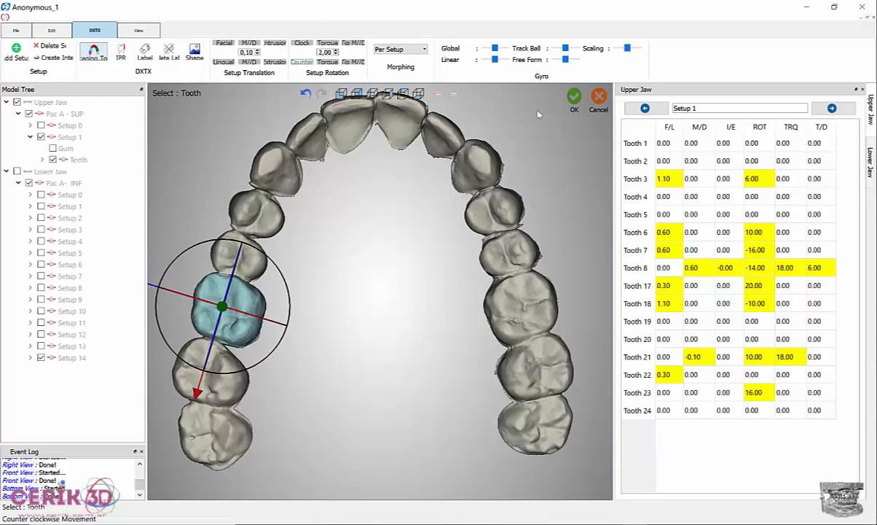
# Rotate tooth 4 clockwise to -6.00.
pyautogui.click(525, 306)
pyautogui.click(303, 43)
pyautogui.click(303, 44)
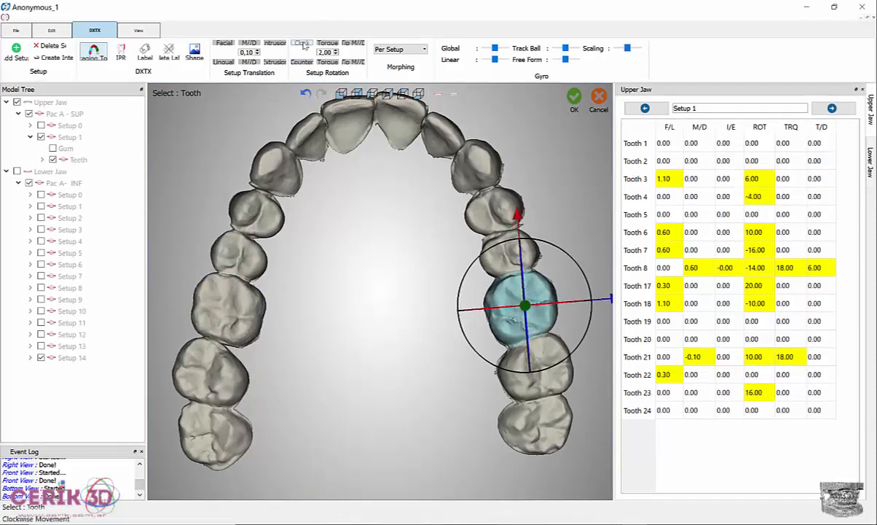
pyautogui.click(303, 44)
# Rotate tooth 5 counterclockwise to 14.00.
pyautogui.click(214, 357)
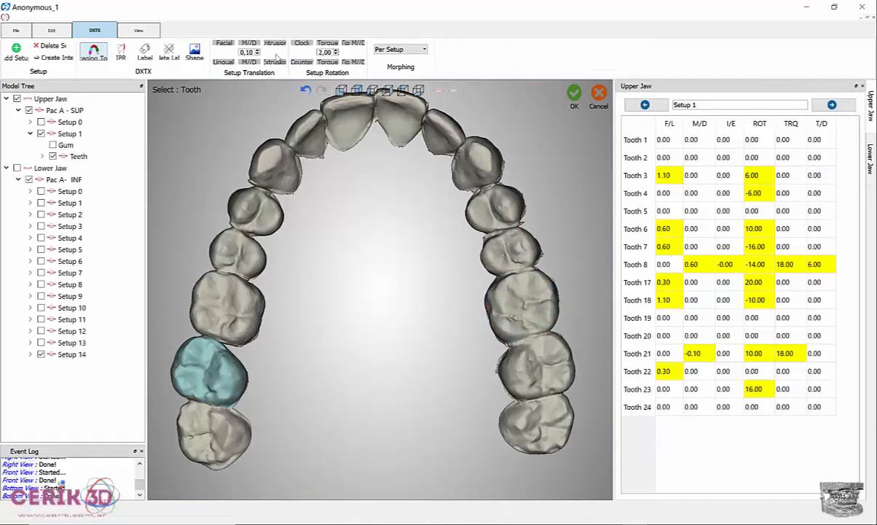
pyautogui.click(305, 65)
pyautogui.click(304, 65)
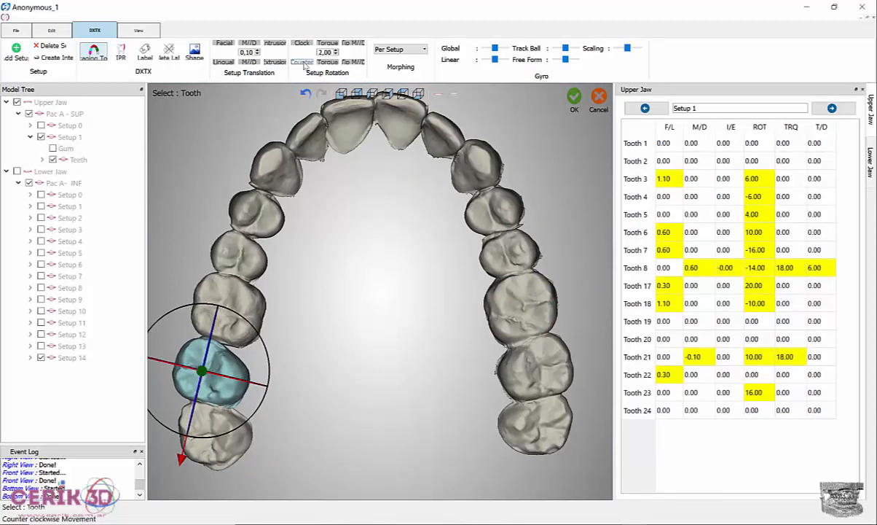
pyautogui.click(305, 64)
pyautogui.click(304, 64)
pyautogui.click(305, 64)
pyautogui.click(305, 64)
pyautogui.click(305, 64)
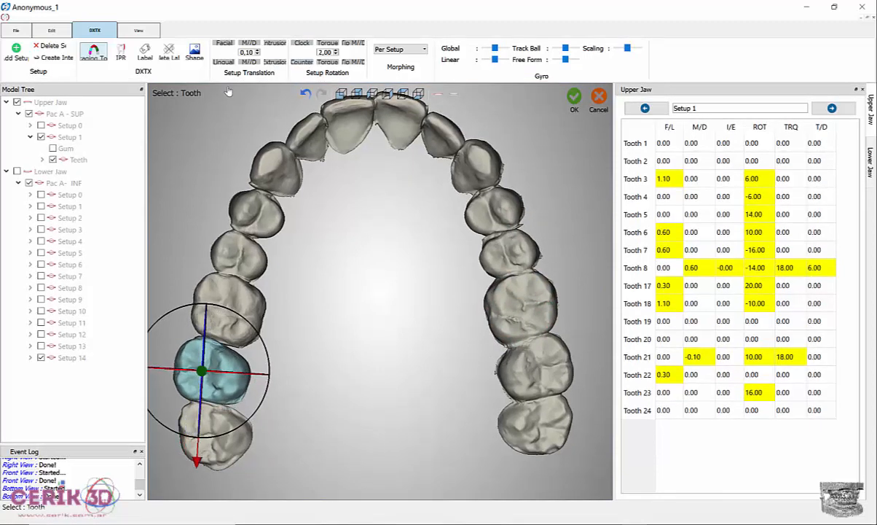
# Move tooth 5 lingually to -0.90.
pyautogui.click(227, 64)
pyautogui.click(227, 65)
pyautogui.click(226, 64)
pyautogui.click(227, 64)
pyautogui.click(226, 65)
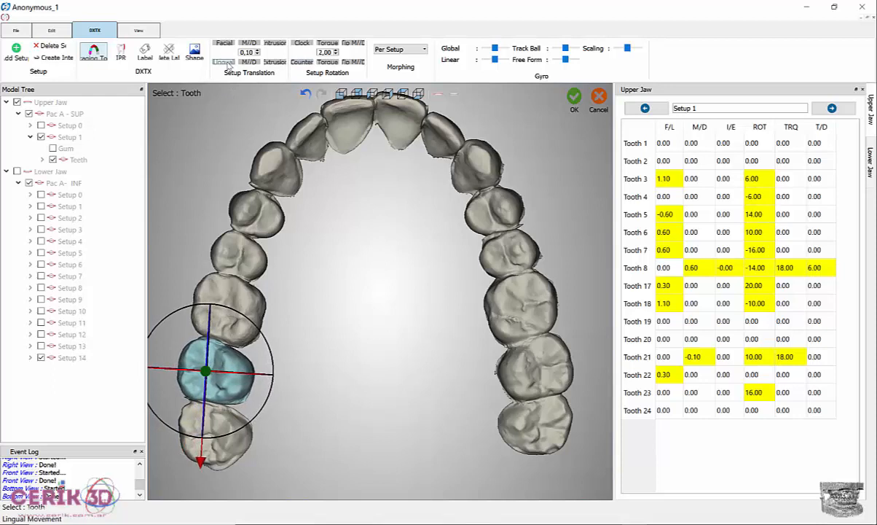
pyautogui.click(226, 64)
pyautogui.click(227, 64)
pyautogui.click(227, 64)
pyautogui.click(227, 64)
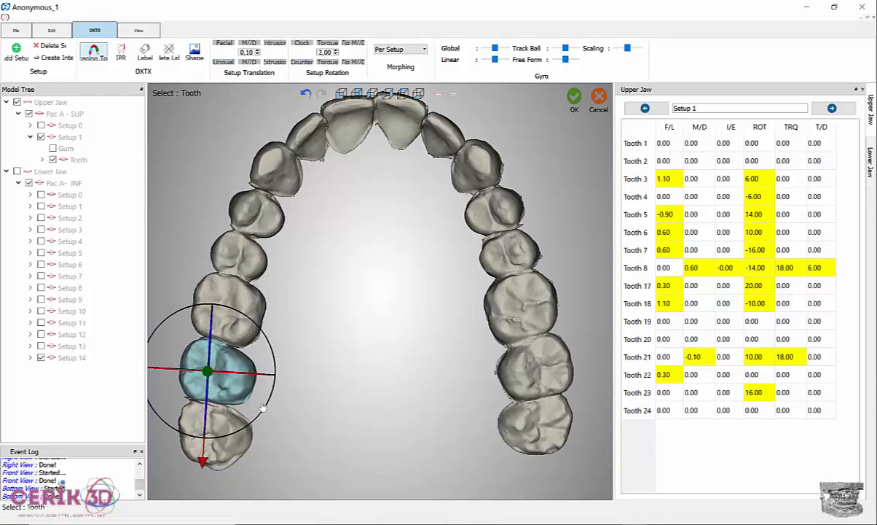
# Move tooth 4 facially to 0.60.
pyautogui.click(245, 452)
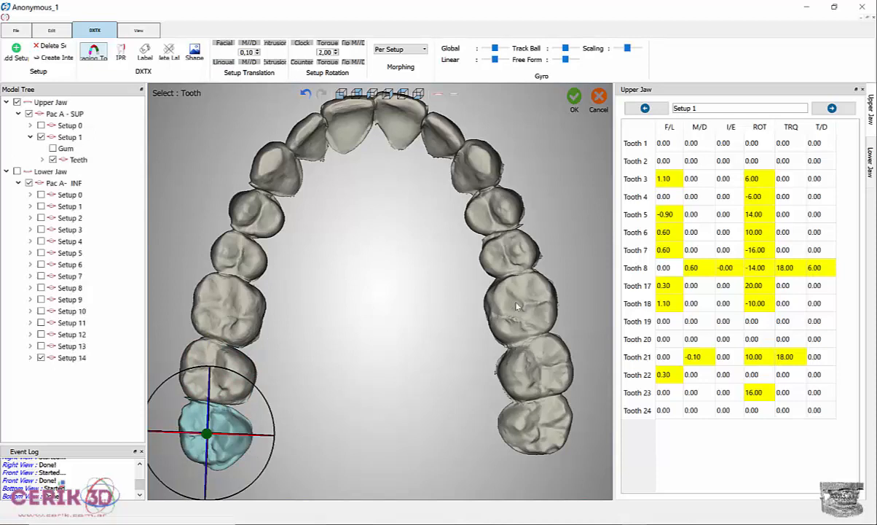
pyautogui.click(224, 44)
pyautogui.click(224, 45)
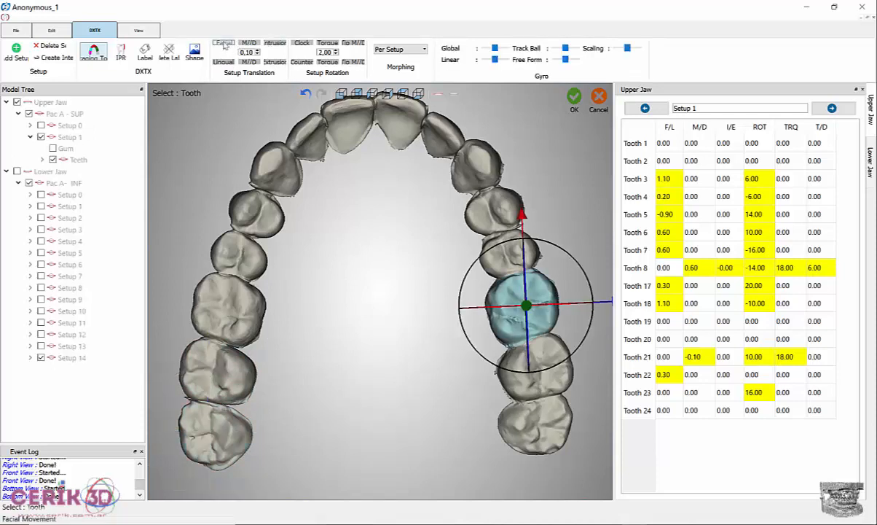
pyautogui.click(224, 45)
pyautogui.click(224, 44)
pyautogui.click(225, 44)
pyautogui.click(224, 44)
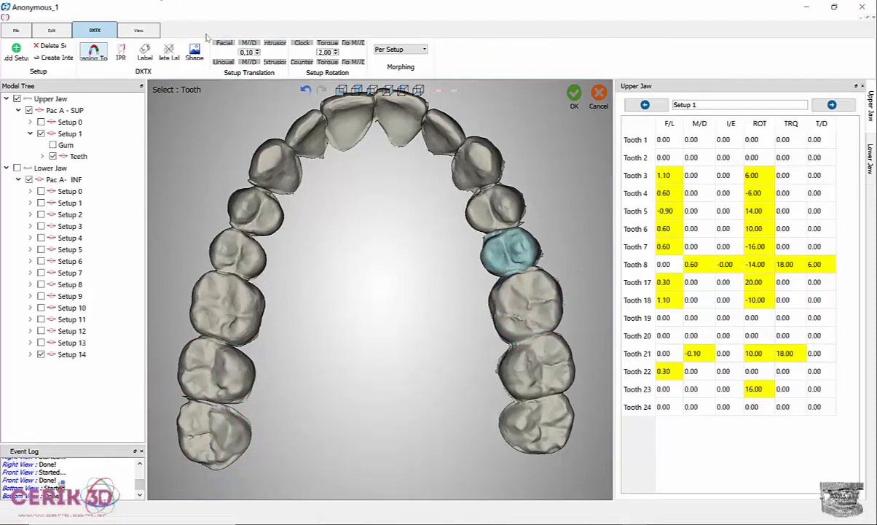
# Move tooth 22 facially to 0.90.
pyautogui.click(225, 46)
pyautogui.click(225, 45)
pyautogui.click(225, 46)
pyautogui.click(226, 45)
pyautogui.click(225, 45)
pyautogui.click(225, 45)
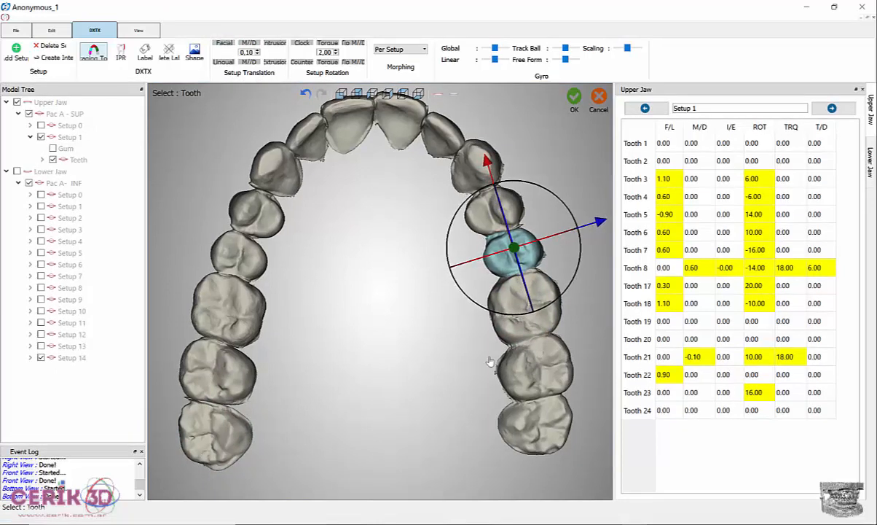
# Move tooth 19 lingually to -0.40.
pyautogui.click(542, 374)
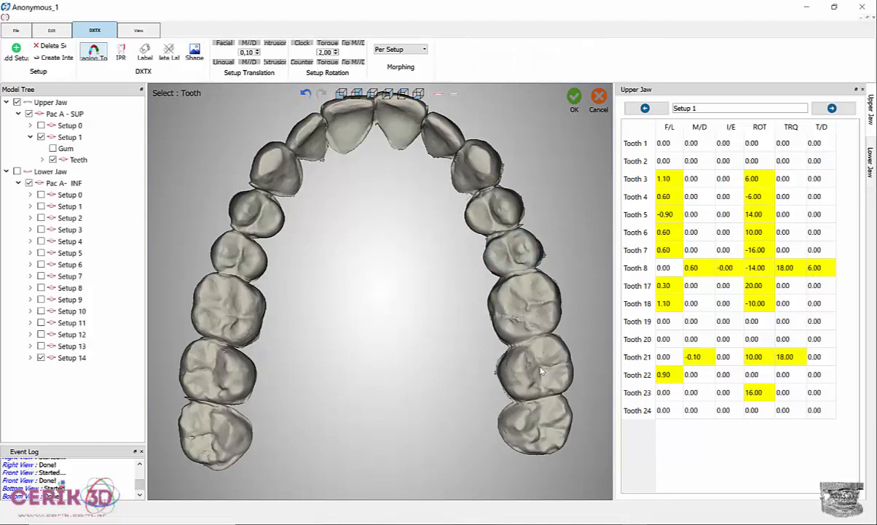
pyautogui.click(223, 63)
pyautogui.click(224, 62)
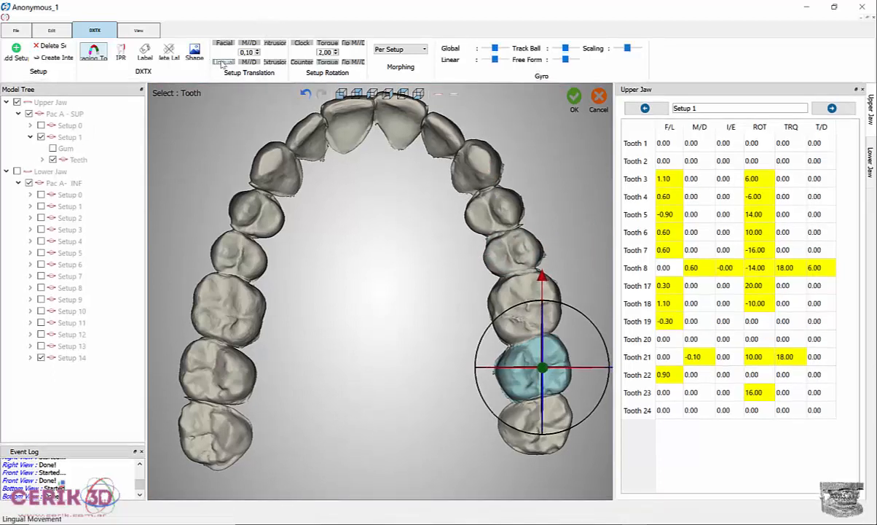
pyautogui.click(224, 63)
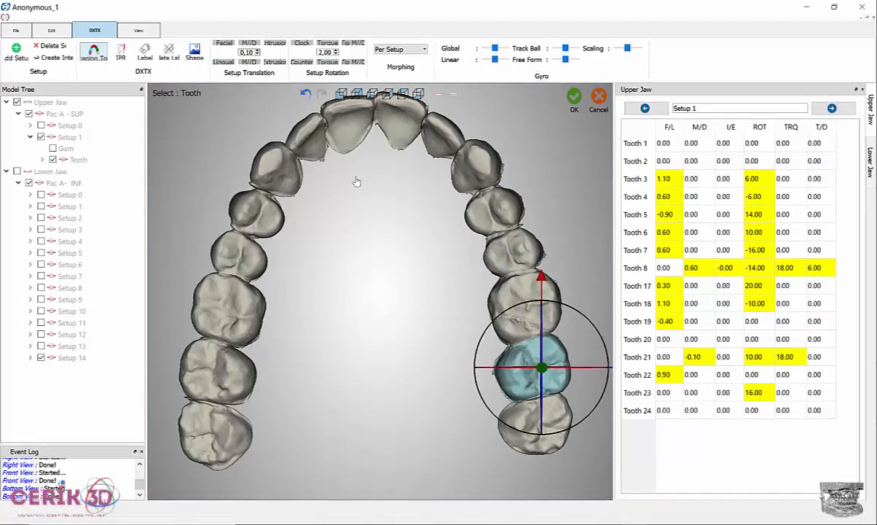
# Check the arch from the front, then increase the torque of tooth 3 to 6.00.
pyautogui.click(341, 95)
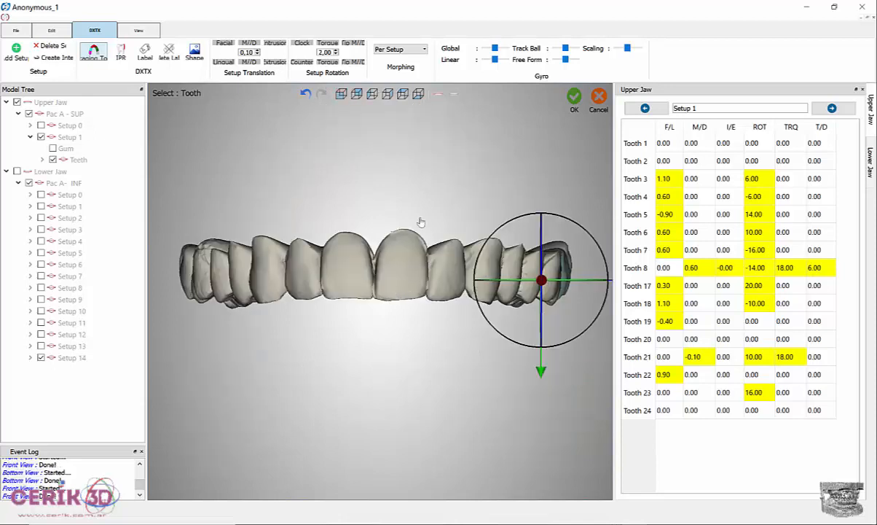
pyautogui.click(387, 93)
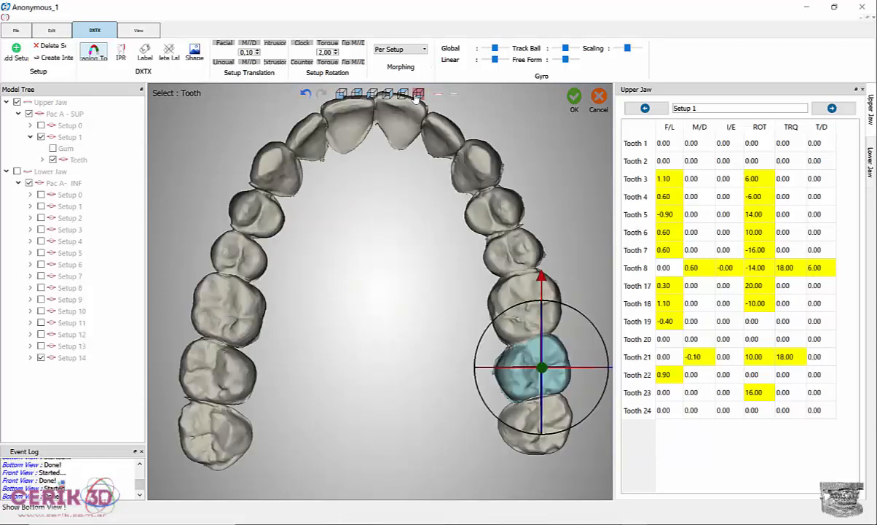
pyautogui.click(514, 200)
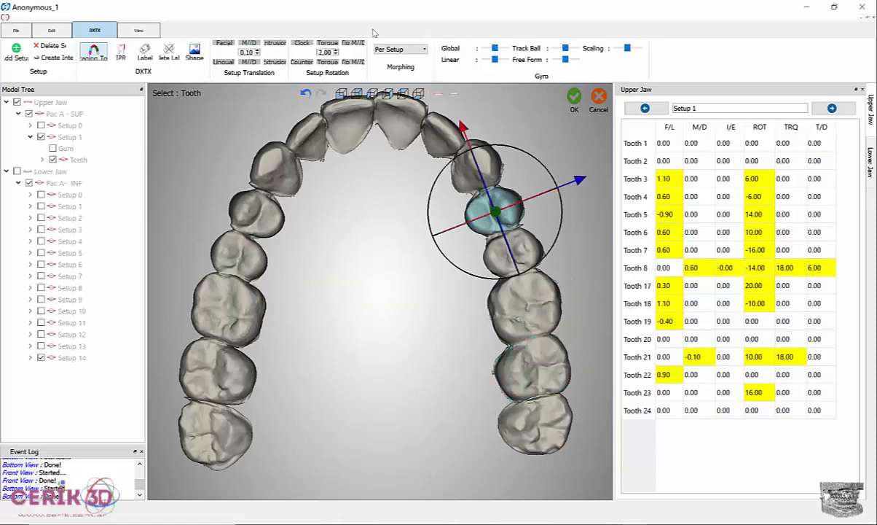
pyautogui.click(321, 44)
pyautogui.click(321, 44)
pyautogui.click(320, 43)
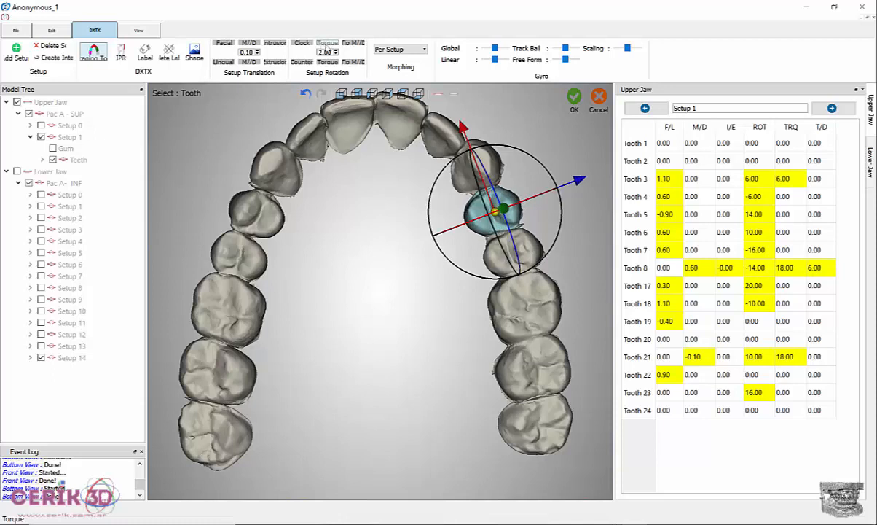
# Move tooth 3 facially to 2.00.
pyautogui.click(228, 44)
pyautogui.click(228, 44)
pyautogui.click(228, 44)
pyautogui.click(228, 44)
pyautogui.click(228, 44)
pyautogui.click(228, 44)
pyautogui.click(228, 44)
pyautogui.click(228, 44)
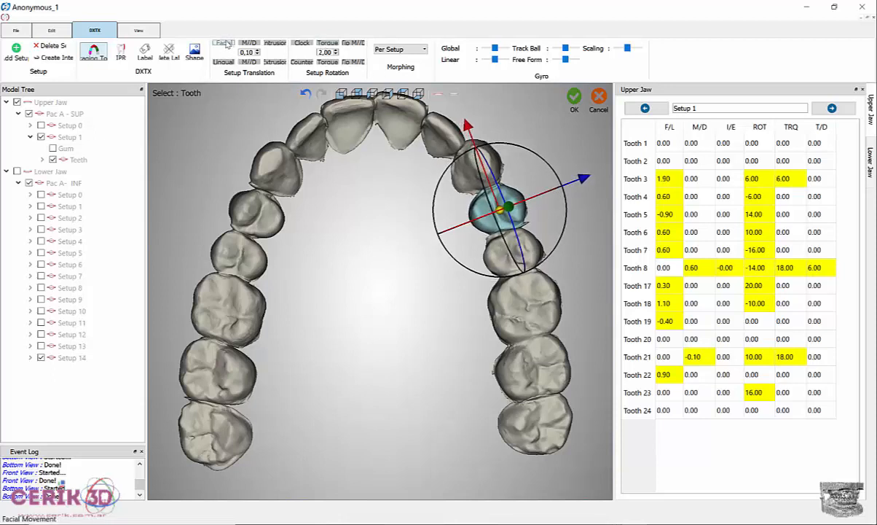
pyautogui.click(228, 44)
# Reduce the torque of tooth 3 to 2.00, judging its inclination from the front.
pyautogui.click(341, 94)
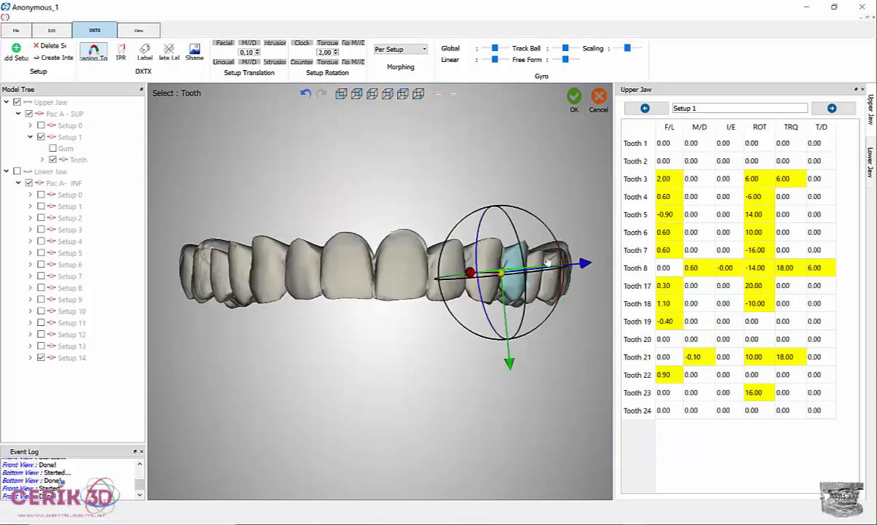
pyautogui.click(332, 66)
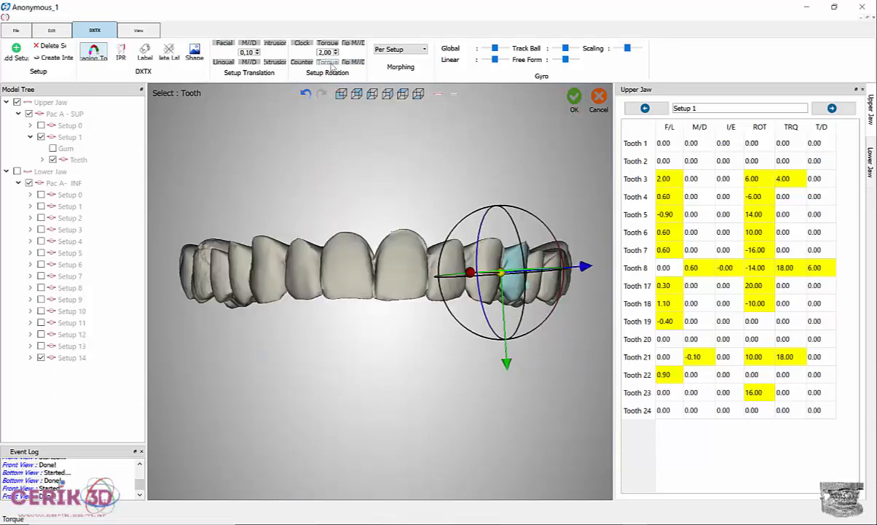
pyautogui.click(332, 66)
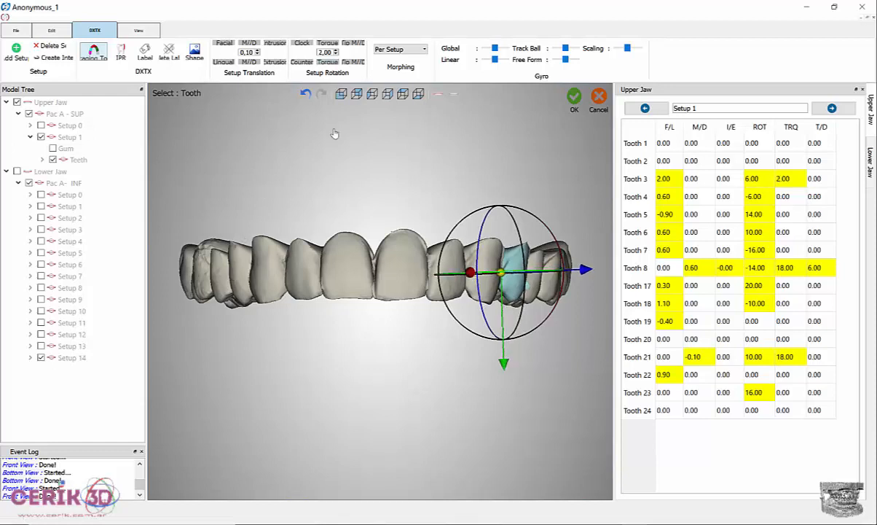
pyautogui.click(388, 92)
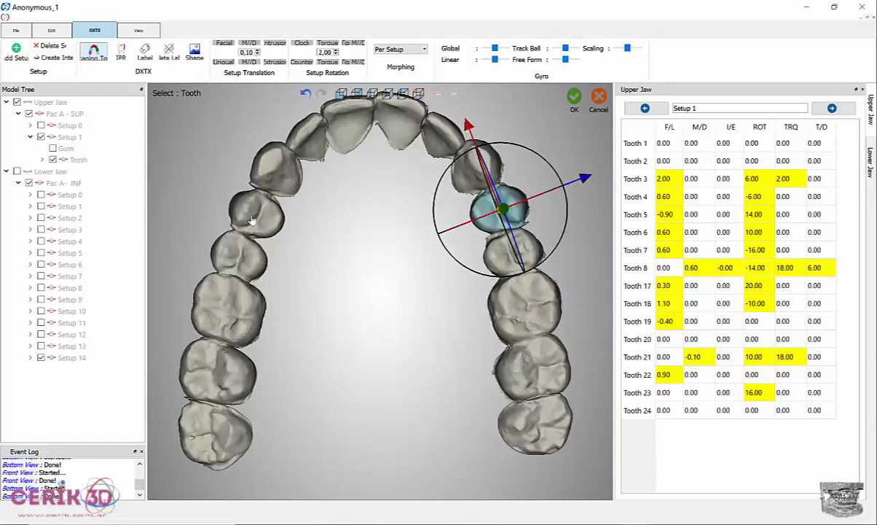
# Move tooth 18 facially to 1.80.
pyautogui.click(226, 44)
pyautogui.click(226, 44)
pyautogui.click(226, 44)
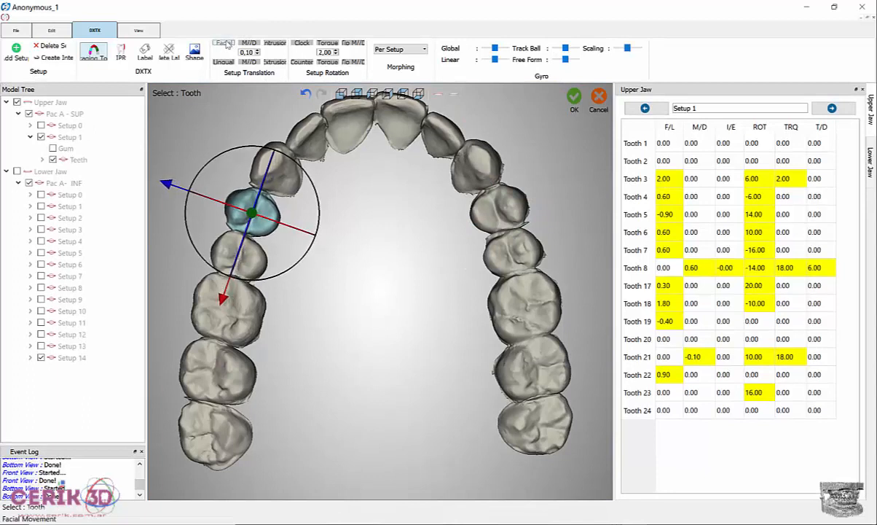
# Shift tooth 7 along the mesial/distal direction to 0.30.
pyautogui.click(284, 175)
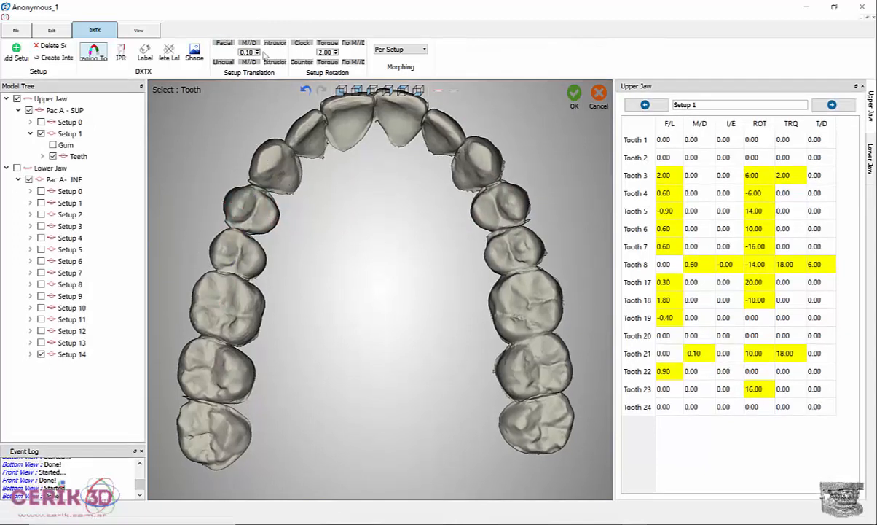
pyautogui.click(248, 44)
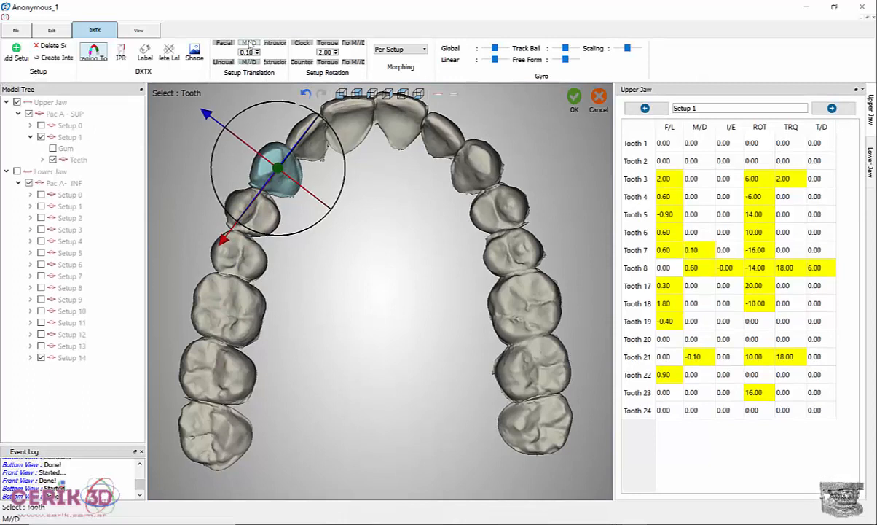
pyautogui.click(249, 44)
pyautogui.click(248, 44)
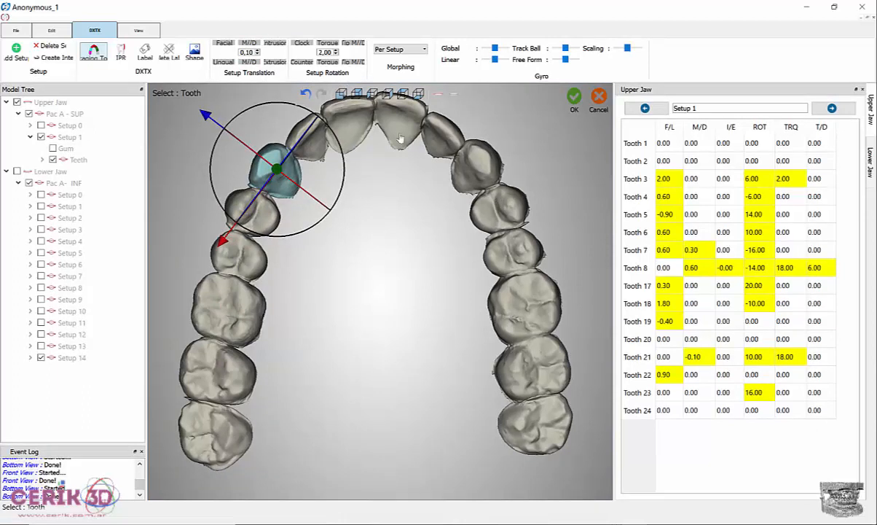
# Move tooth 22 further facially to 1.30.
pyautogui.click(526, 251)
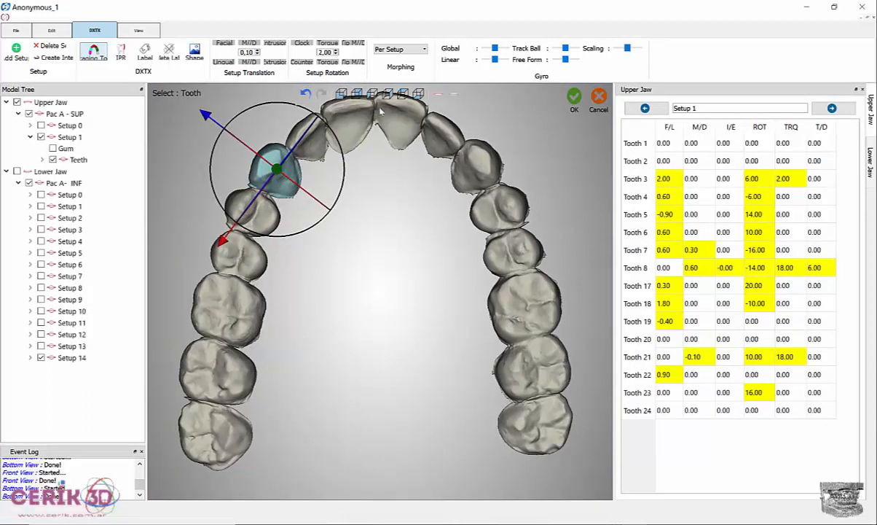
pyautogui.click(223, 44)
pyautogui.click(223, 44)
pyautogui.click(223, 44)
pyautogui.click(223, 44)
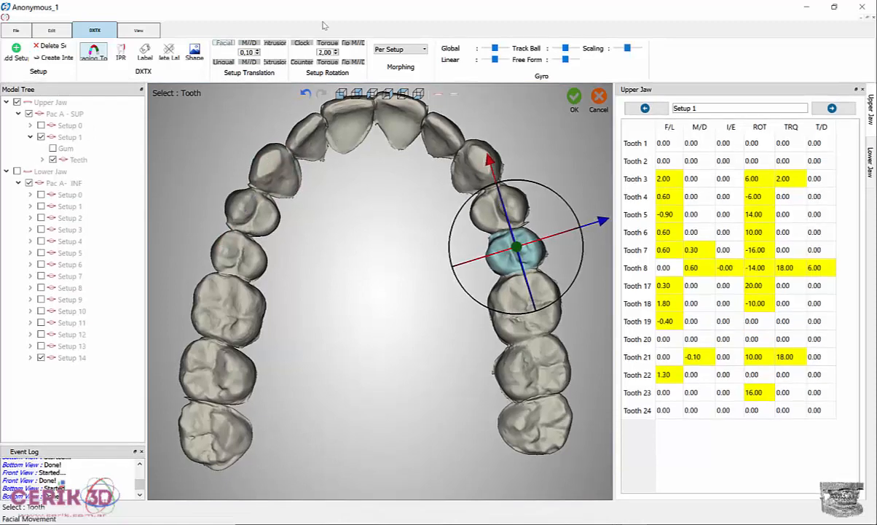
# Move tooth 20 facially to 0.70.
pyautogui.click(490, 220)
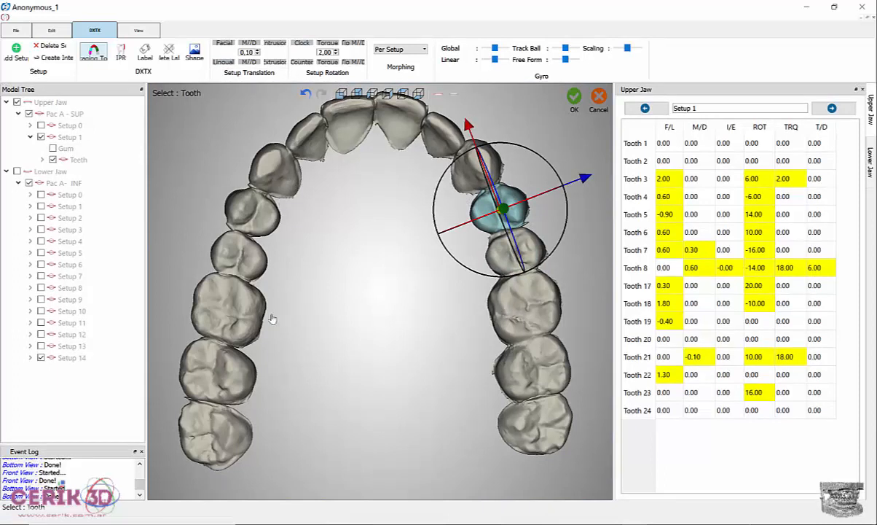
pyautogui.click(307, 142)
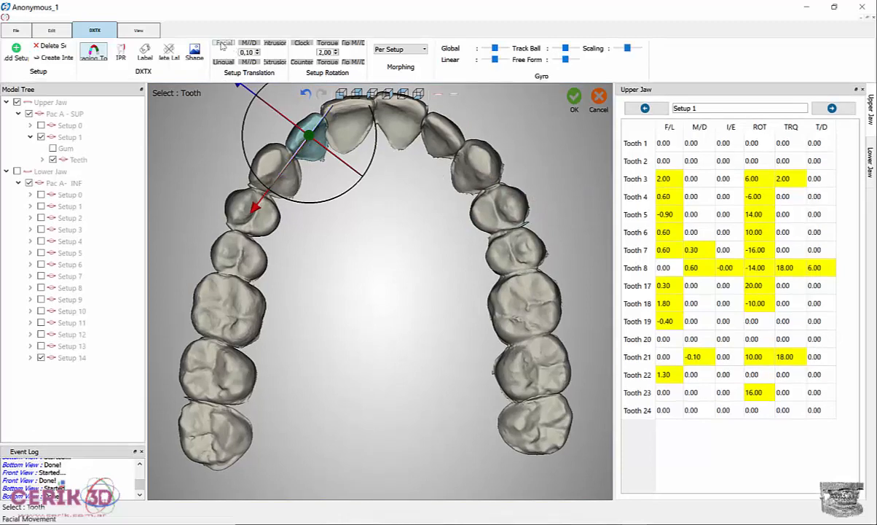
pyautogui.click(224, 44)
pyautogui.click(223, 44)
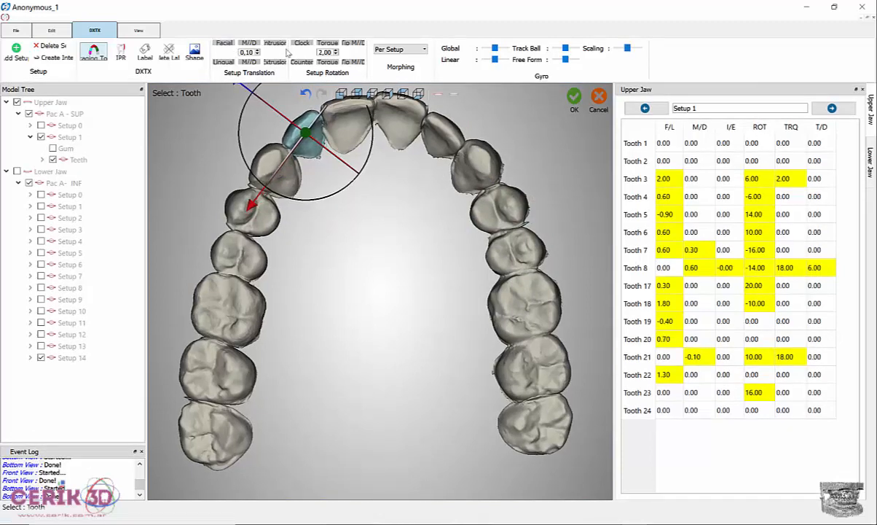
# Rotate tooth 20 clockwise to -8.00.
pyautogui.click(299, 45)
pyautogui.click(298, 44)
pyautogui.click(299, 44)
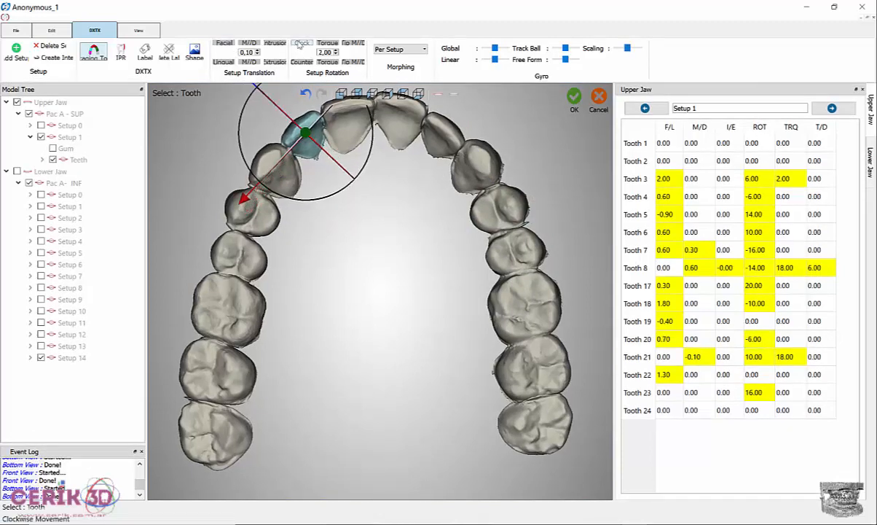
pyautogui.click(299, 44)
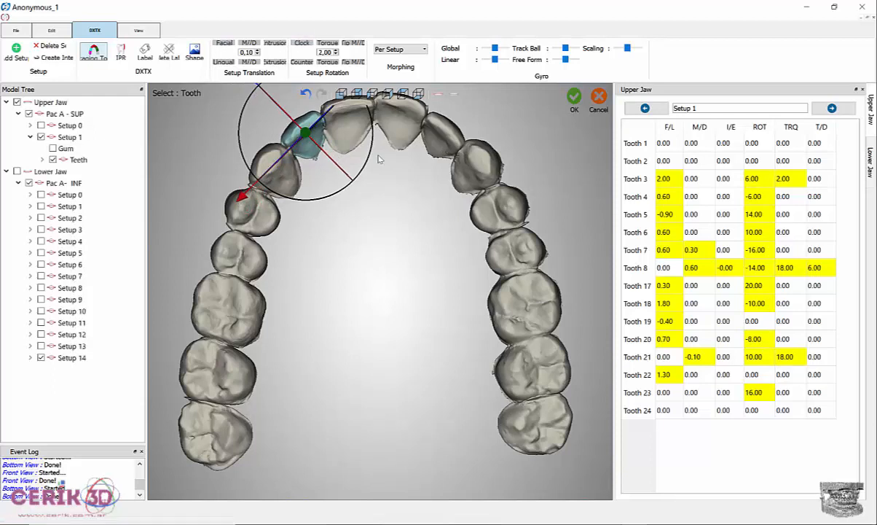
# Move tooth 1 facially to 0.40.
pyautogui.click(444, 146)
pyautogui.click(224, 45)
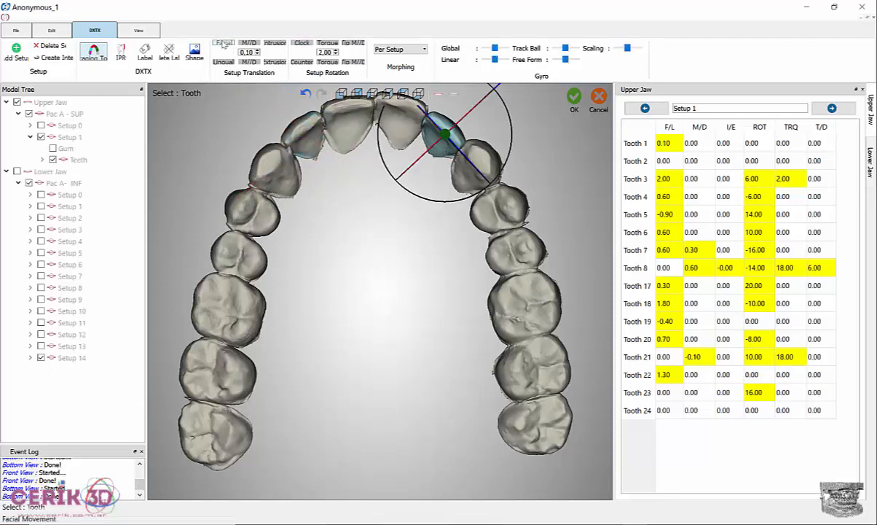
pyautogui.click(223, 45)
pyautogui.click(224, 45)
pyautogui.click(224, 44)
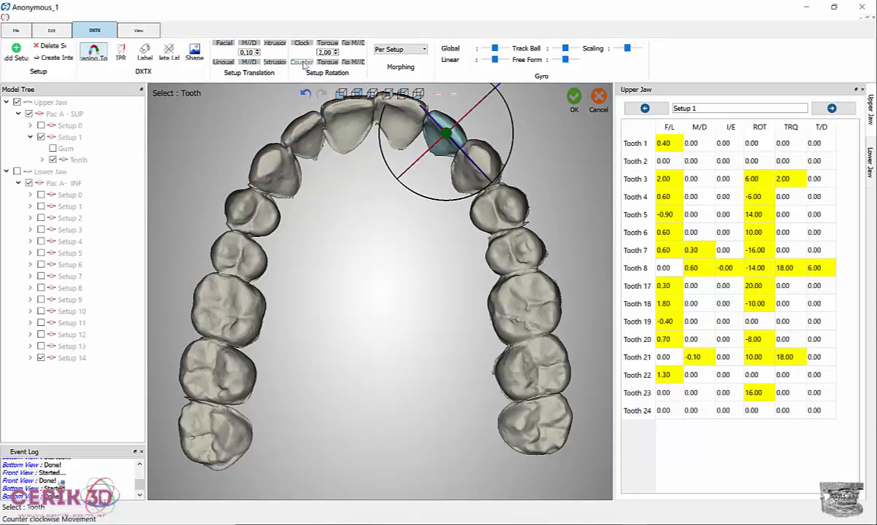
# Rotate tooth 1 counterclockwise to 4.00 and increase its torque to 6.00.
pyautogui.click(303, 63)
pyautogui.click(303, 63)
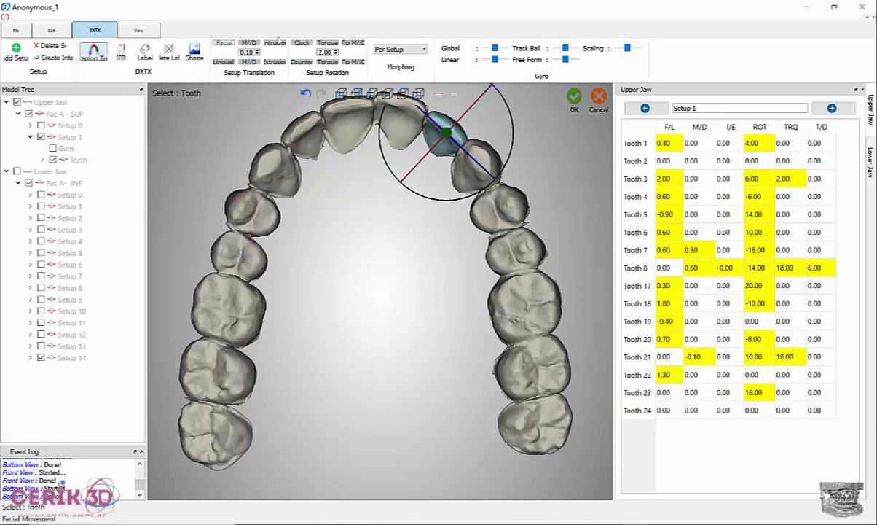
pyautogui.click(329, 45)
pyautogui.click(329, 46)
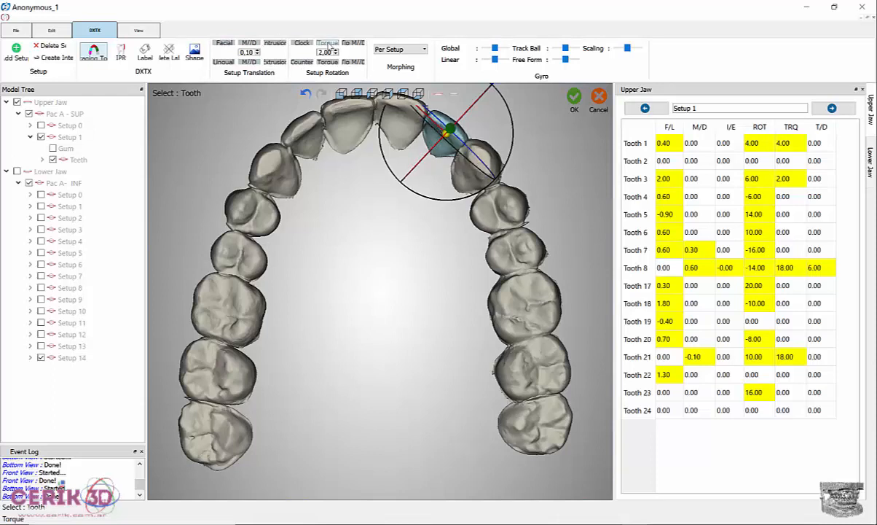
pyautogui.click(329, 45)
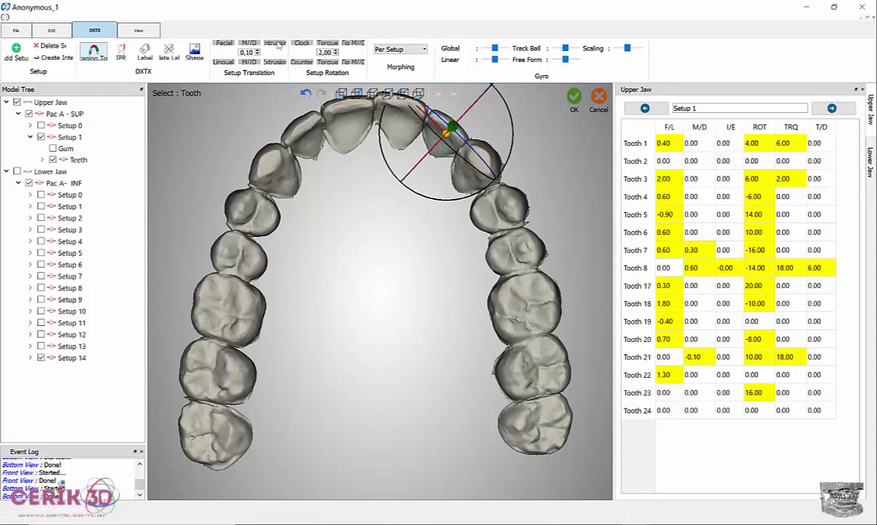
# Increase the torque of tooth 20 to 4.00 and check its inclination from the front.
pyautogui.click(328, 45)
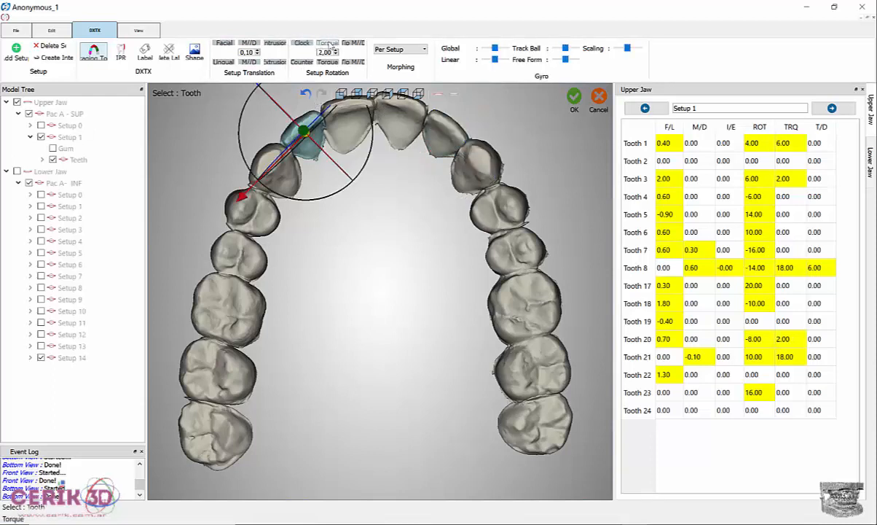
pyautogui.click(329, 45)
pyautogui.click(340, 95)
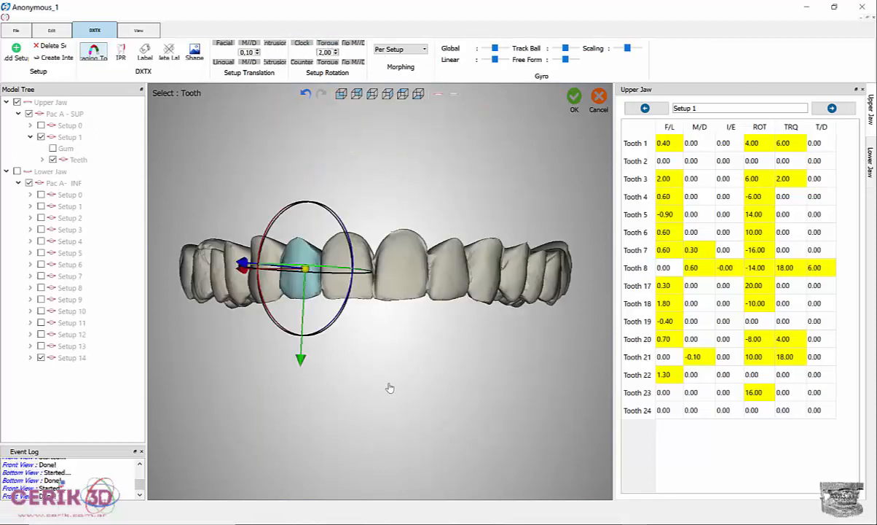
# Show the lower jaw and examine how the upper front teeth relate to it from below.
pyautogui.click(454, 95)
pyautogui.moveTo(382, 402); pyautogui.dragTo(455, 155, button='middle')
pyautogui.moveTo(422, 336); pyautogui.dragTo(400, 218, button='middle')
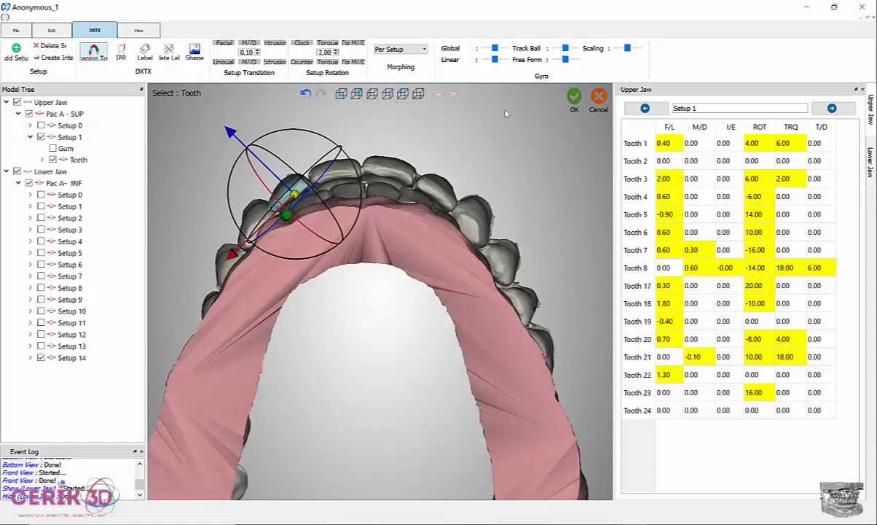
# Move tooth 21 lingually to an F/L value of -0.40.
pyautogui.click(389, 166)
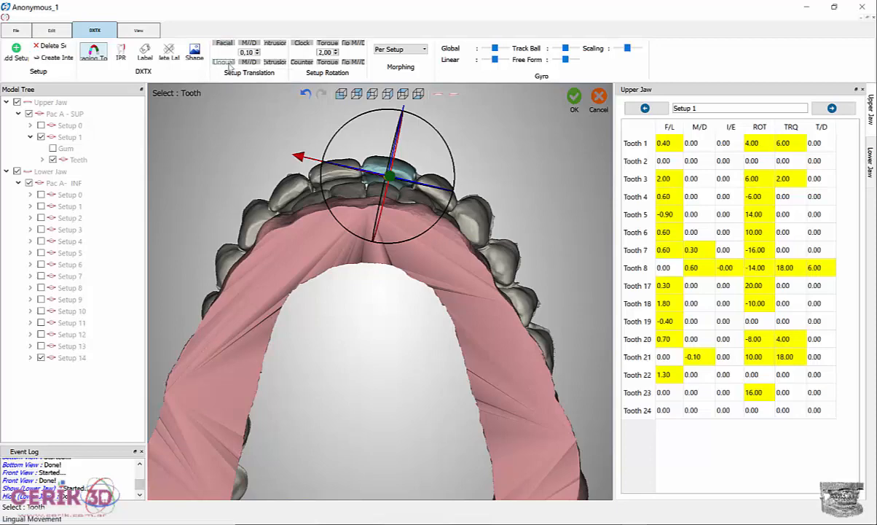
pyautogui.click(230, 66)
pyautogui.click(229, 66)
pyautogui.click(229, 66)
pyautogui.click(229, 66)
# Inspect the upper front teeth from the side against the lower jaw and increase the torque of tooth 1 to 8.00.
pyautogui.moveTo(542, 259); pyautogui.dragTo(537, 286, button='middle')
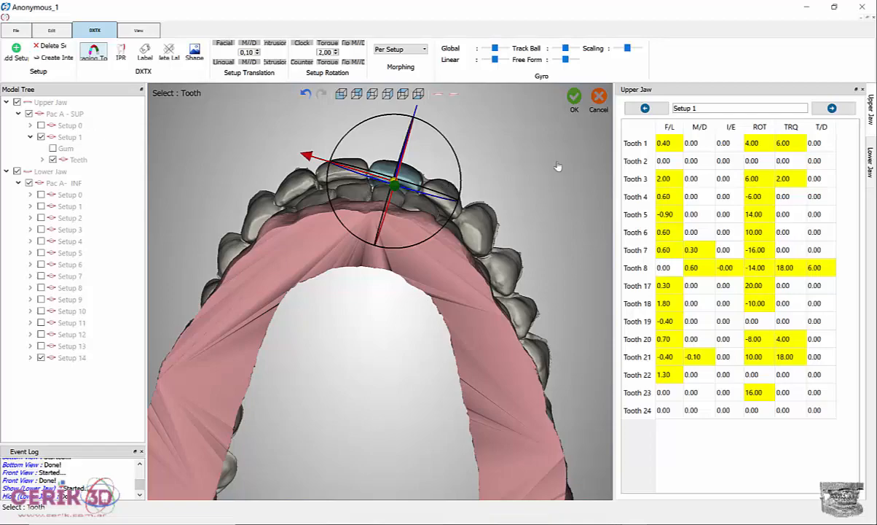
pyautogui.moveTo(557, 167)
pyautogui.mouseDown(button='middle')
pyautogui.moveTo(501, 176)
pyautogui.moveTo(453, 164)
pyautogui.moveTo(419, 239)
pyautogui.moveTo(447, 242)
pyautogui.moveTo(403, 307)
pyautogui.moveTo(355, 300)
pyautogui.mouseUp(button='middle')
pyautogui.moveTo(324, 239)
pyautogui.mouseDown(button='middle')
pyautogui.moveTo(453, 169)
pyautogui.moveTo(520, 330)
pyautogui.moveTo(476, 222)
pyautogui.mouseUp(button='middle')
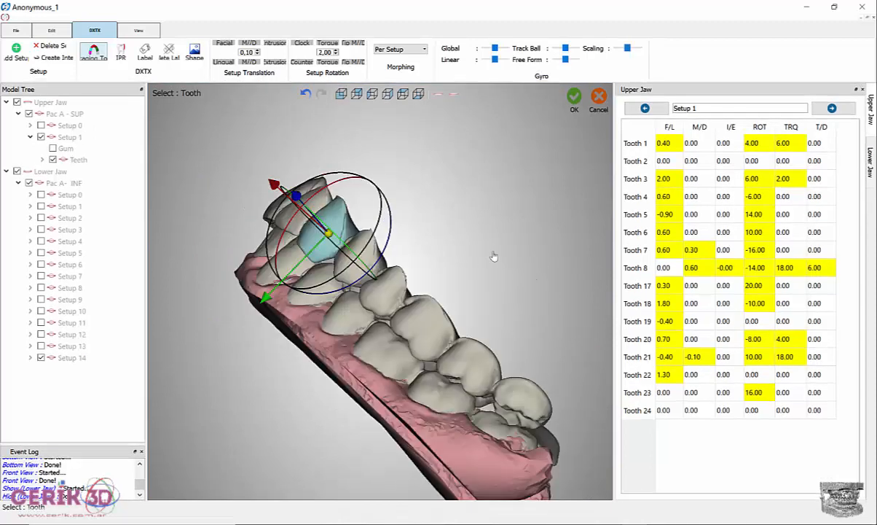
pyautogui.moveTo(493, 256); pyautogui.dragTo(460, 246, button='middle')
pyautogui.moveTo(330, 207); pyautogui.dragTo(470, 285, button='middle')
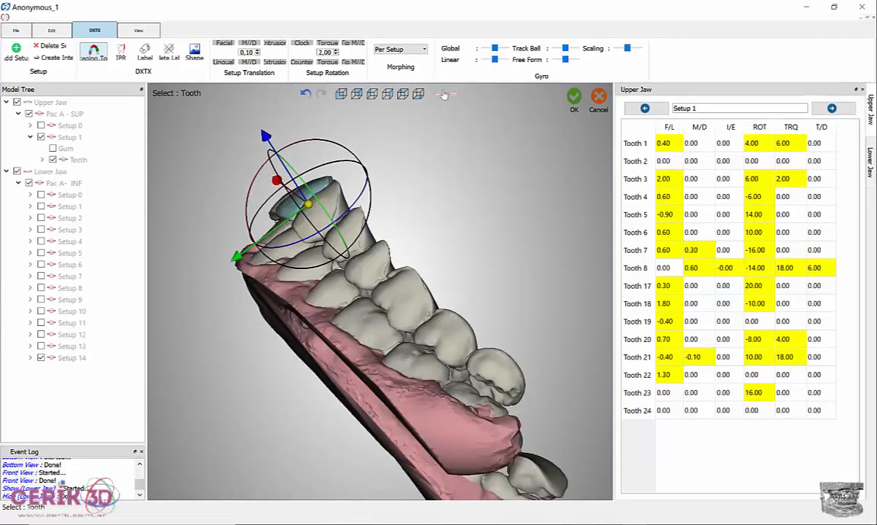
pyautogui.click(327, 44)
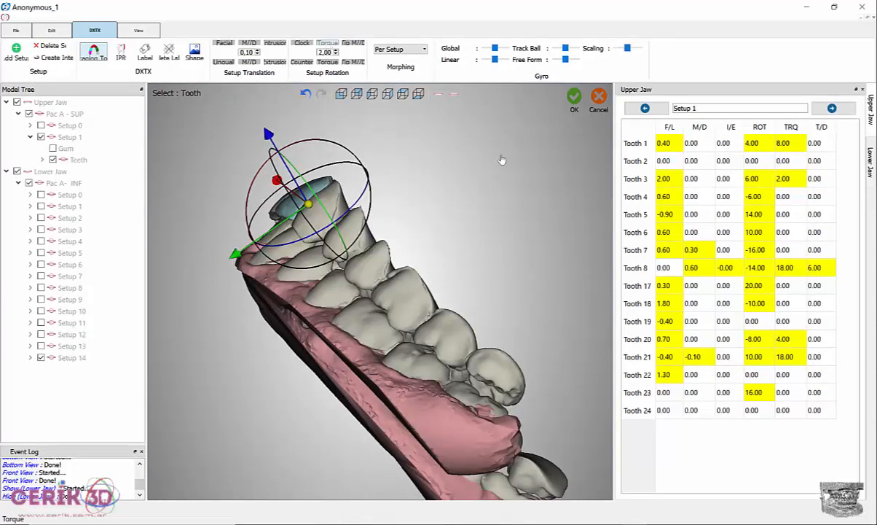
# Check the bite from both sides and increase the torque of tooth 20 to 8.00.
pyautogui.click(388, 95)
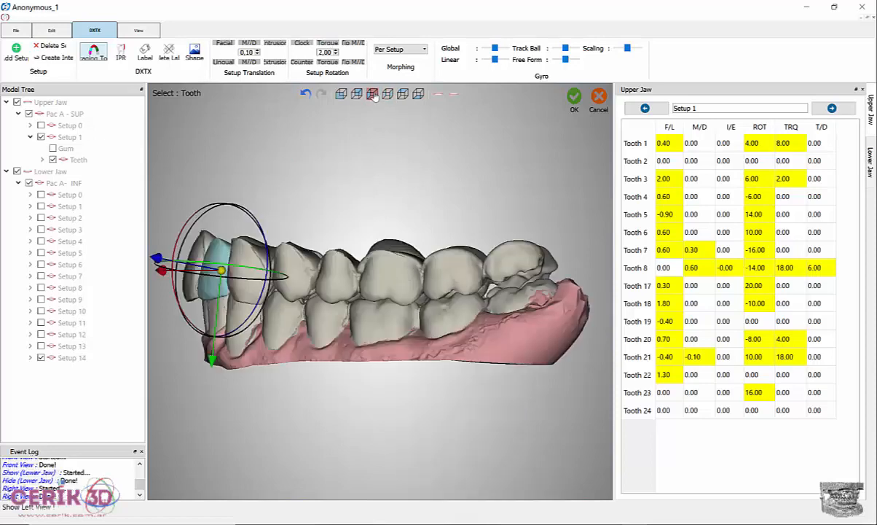
pyautogui.click(372, 94)
pyautogui.moveTo(365, 260); pyautogui.dragTo(349, 249, button='middle')
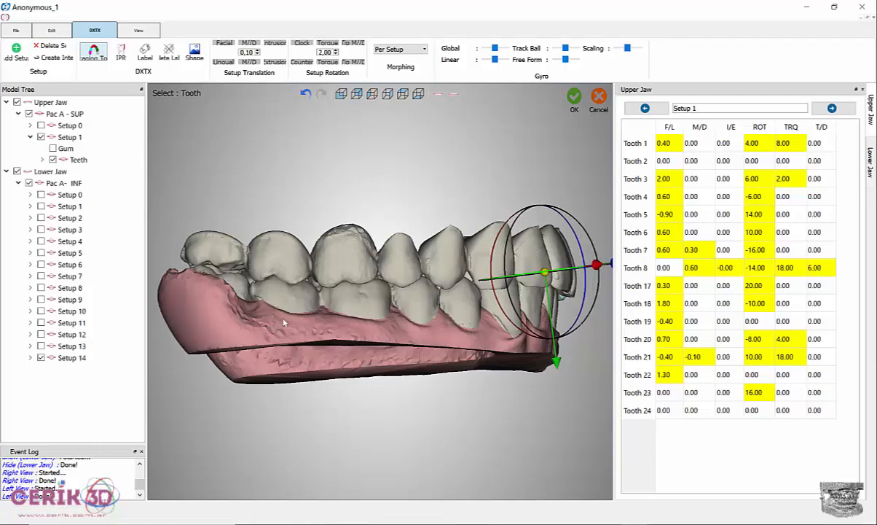
pyautogui.moveTo(333, 314); pyautogui.dragTo(399, 350, button='middle')
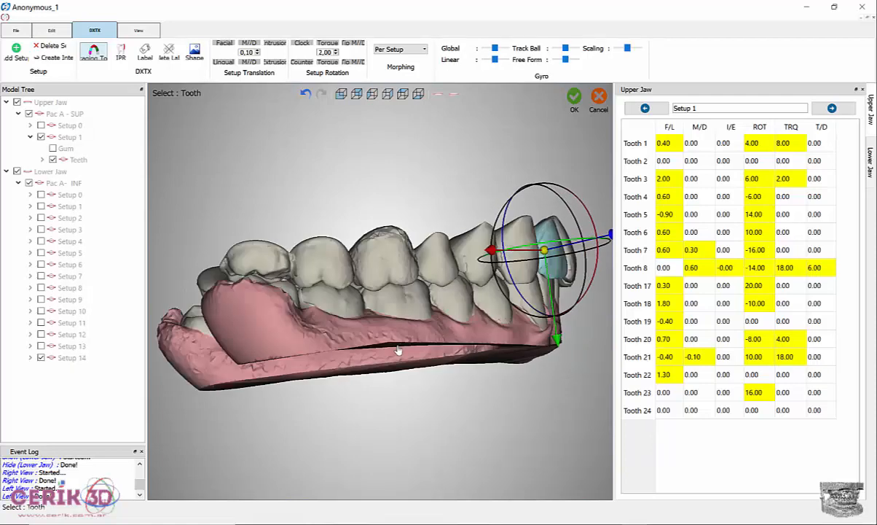
pyautogui.click(329, 45)
pyautogui.moveTo(363, 245); pyautogui.dragTo(391, 257, button='middle')
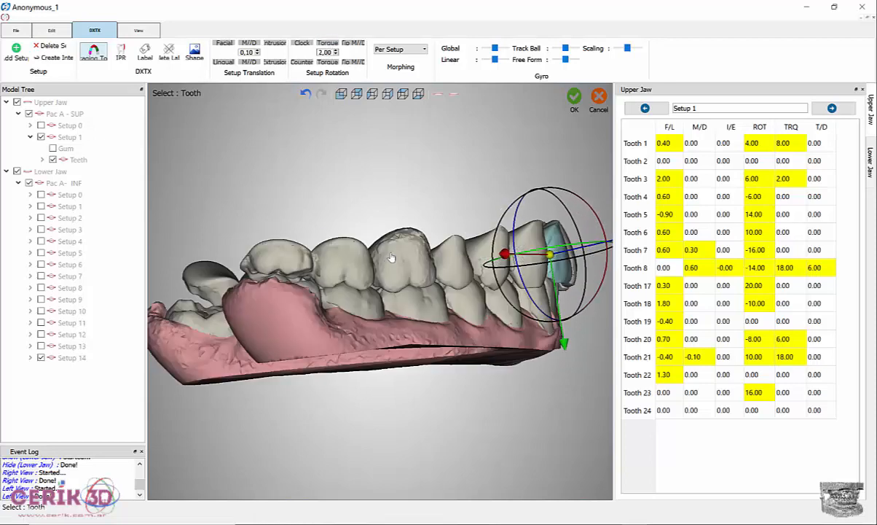
pyautogui.click(329, 45)
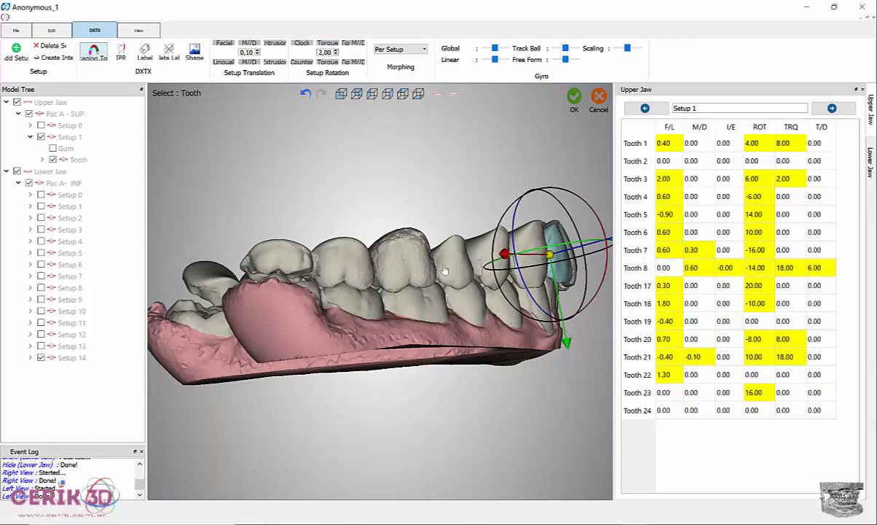
# Hide the lower jaw and increase the torque of teeth 7 and 17 to 2.00 each.
pyautogui.click(532, 282)
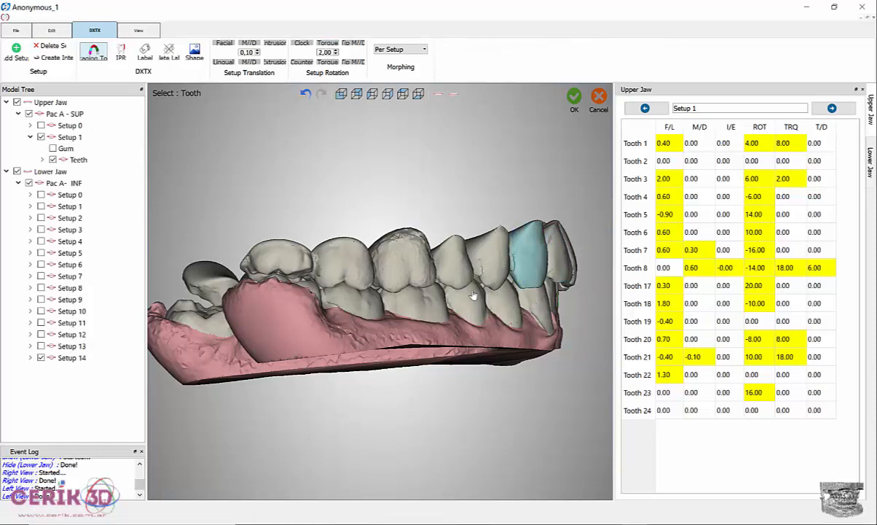
pyautogui.moveTo(360, 267); pyautogui.dragTo(397, 127, button='middle')
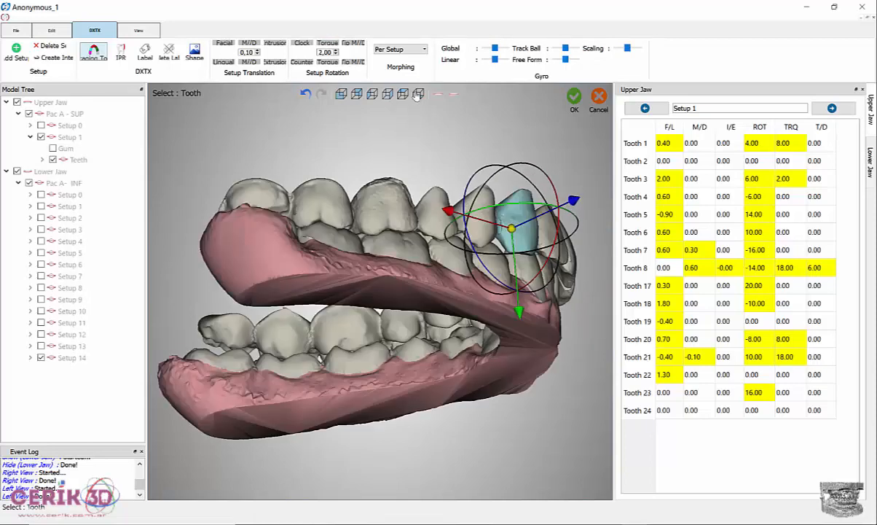
pyautogui.click(419, 95)
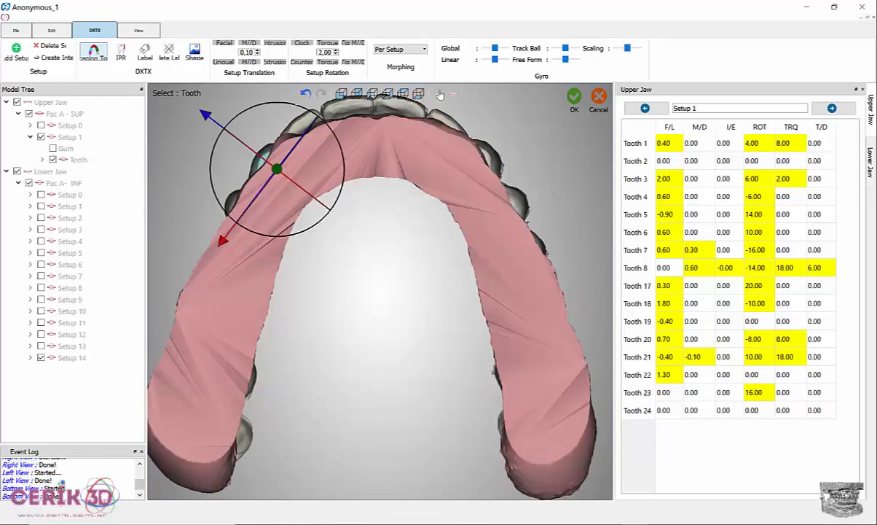
pyautogui.click(453, 95)
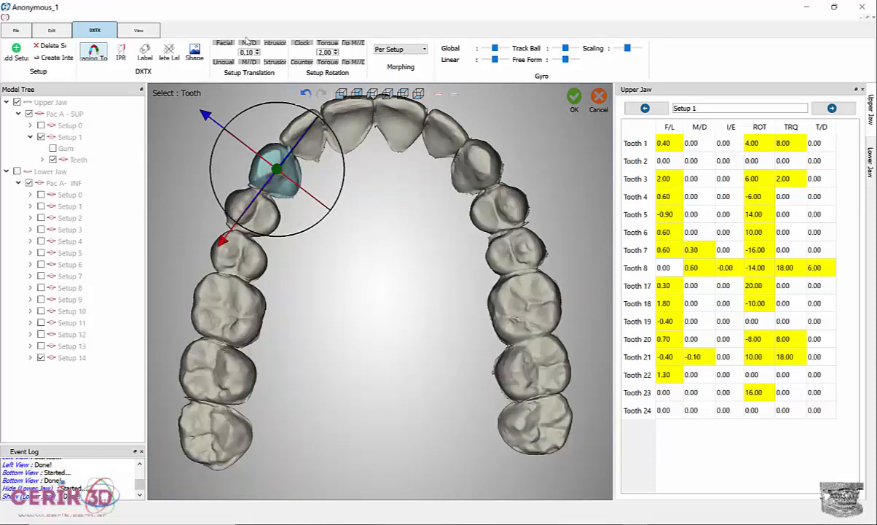
pyautogui.click(302, 42)
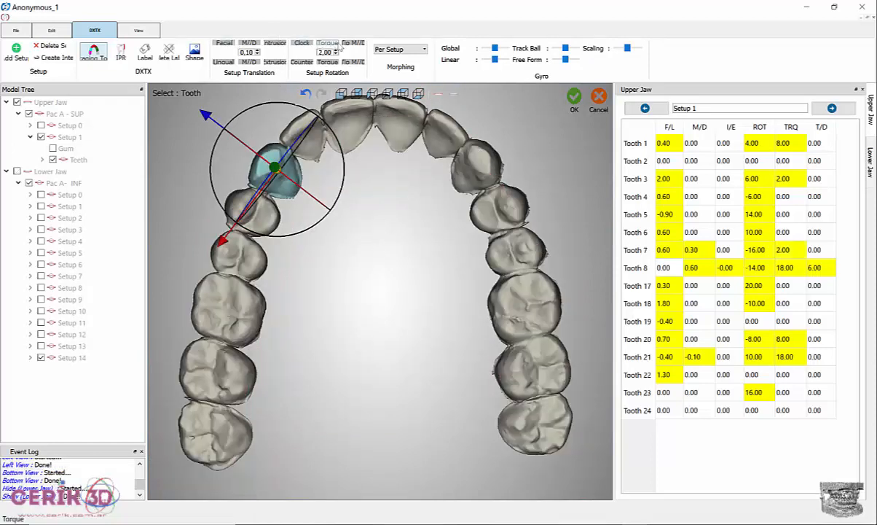
pyautogui.click(478, 164)
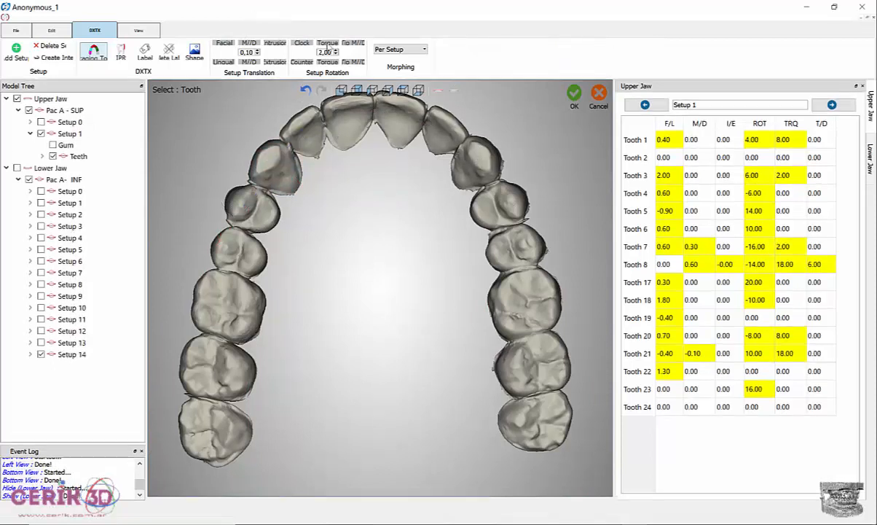
# Move tooth 7 facially to 1.00 while viewing the upper arch from the front.
pyautogui.click(340, 94)
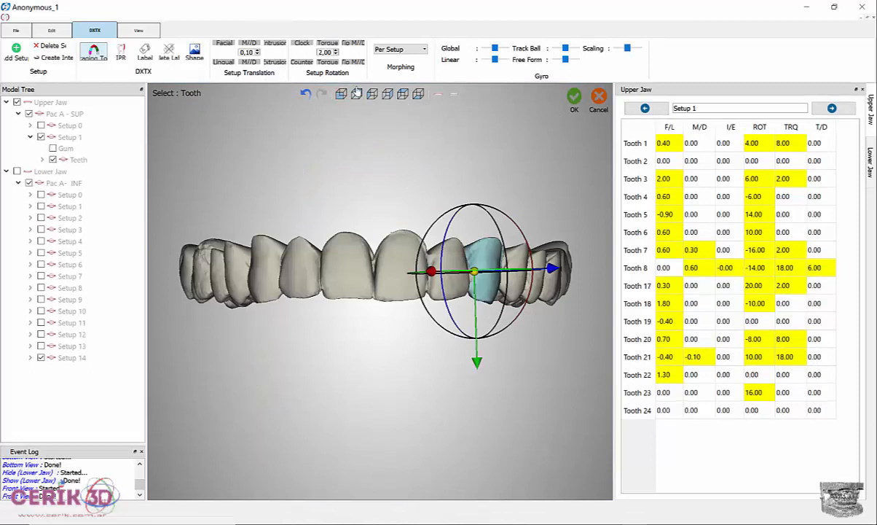
pyautogui.click(265, 279)
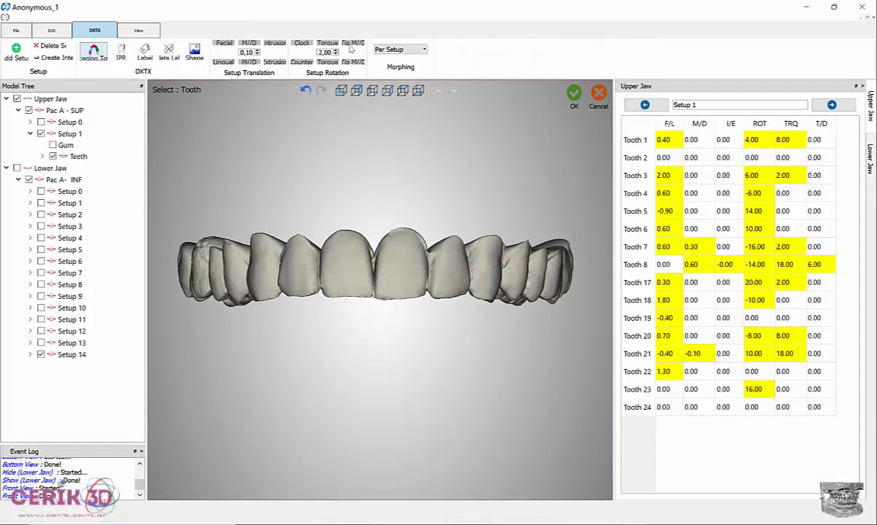
pyautogui.click(224, 43)
pyautogui.click(224, 43)
pyautogui.click(224, 43)
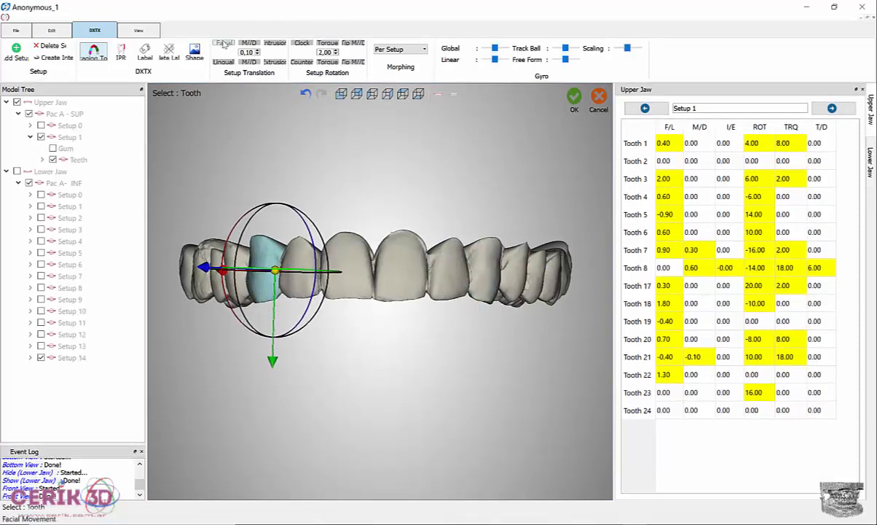
pyautogui.click(224, 43)
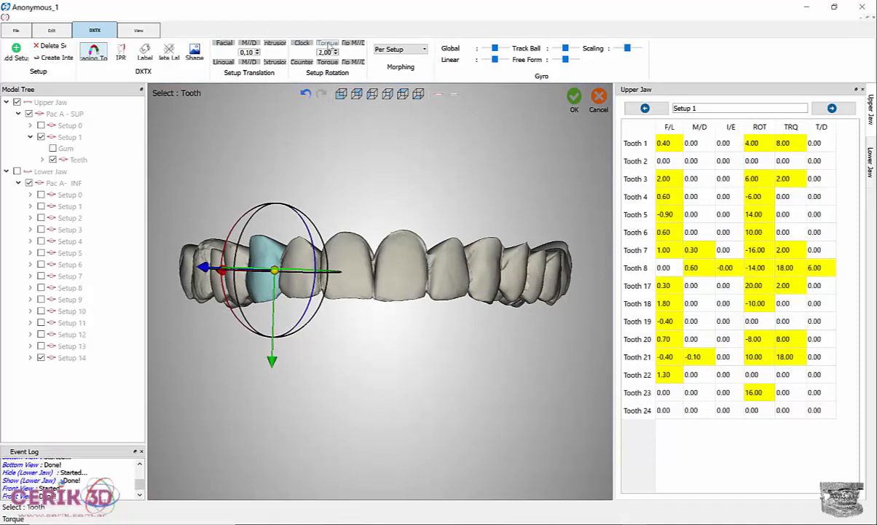
# Move tooth 17 facially to 0.60.
pyautogui.click(574, 98)
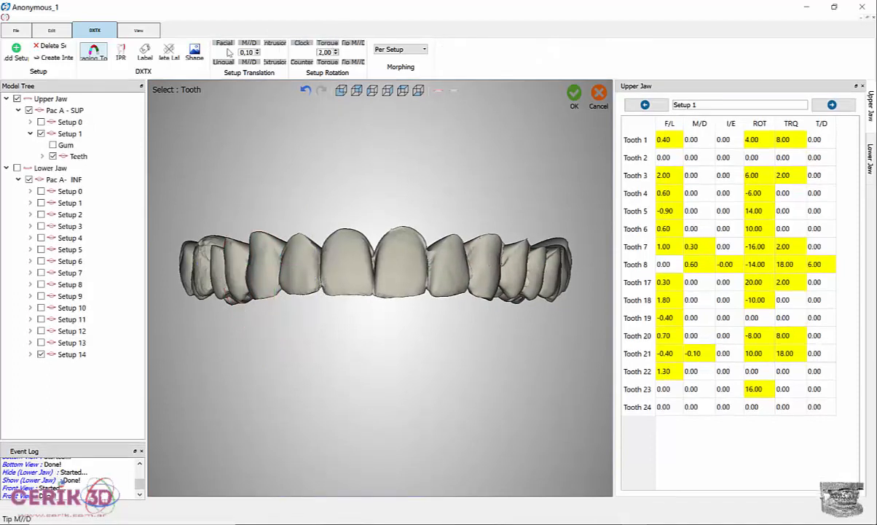
pyautogui.click(224, 43)
pyautogui.click(224, 43)
pyautogui.click(224, 43)
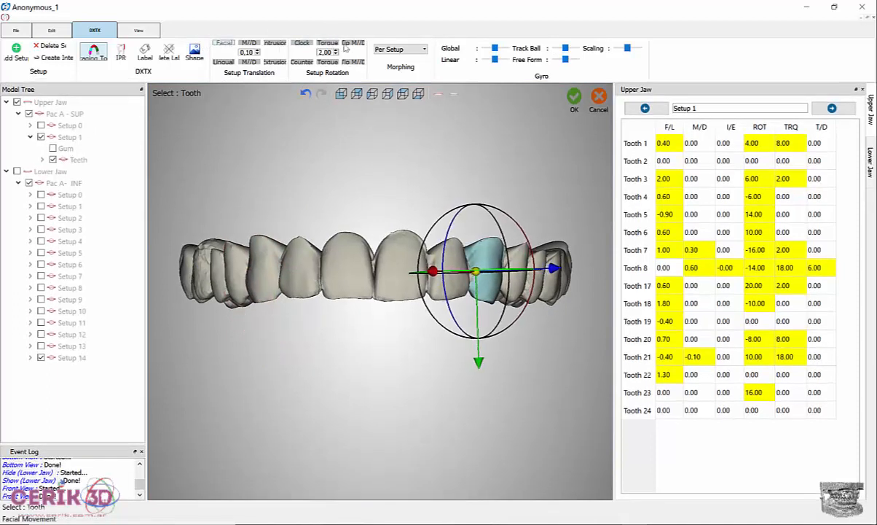
# Show the lower jaw and examine how the upper canine and back teeth meet the lower teeth from below and from the side.
pyautogui.click(392, 92)
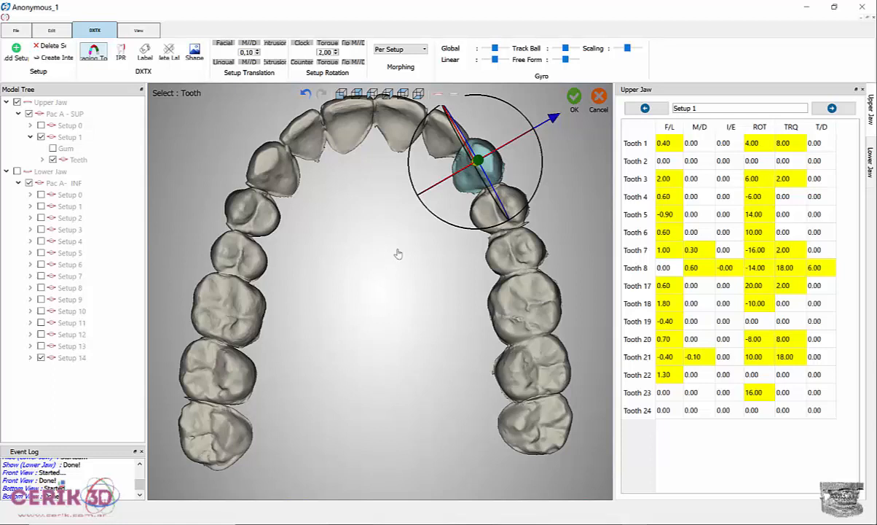
pyautogui.click(454, 95)
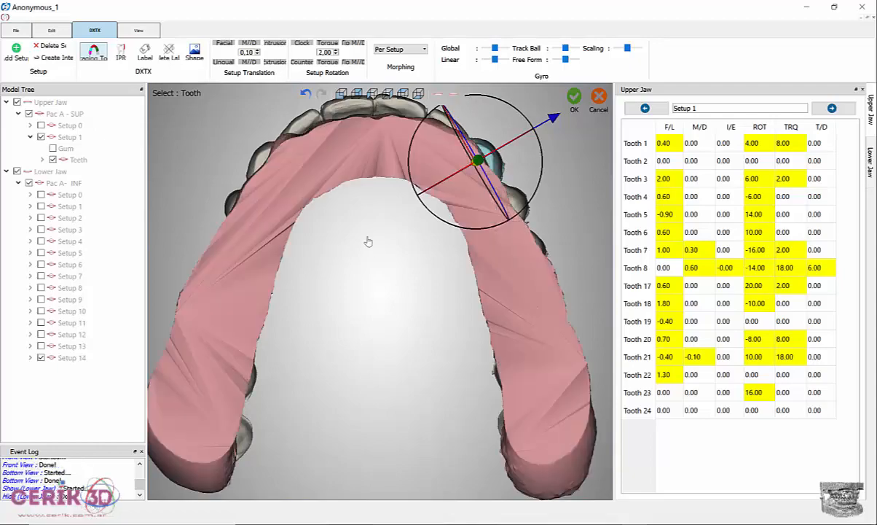
pyautogui.moveTo(319, 309); pyautogui.dragTo(319, 364, button='middle')
pyautogui.moveTo(535, 311); pyautogui.dragTo(487, 334, button='middle')
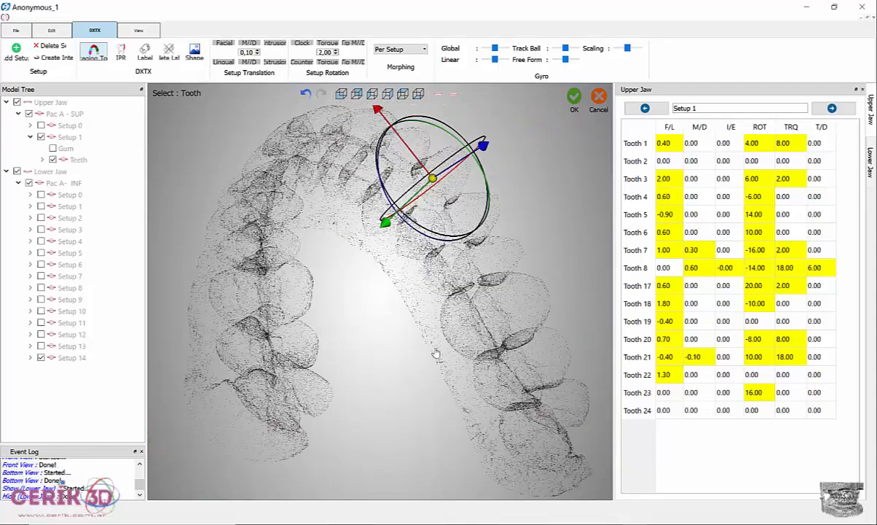
pyautogui.moveTo(515, 290); pyautogui.dragTo(368, 284, button='middle')
pyautogui.moveTo(223, 198); pyautogui.dragTo(405, 370, button='middle')
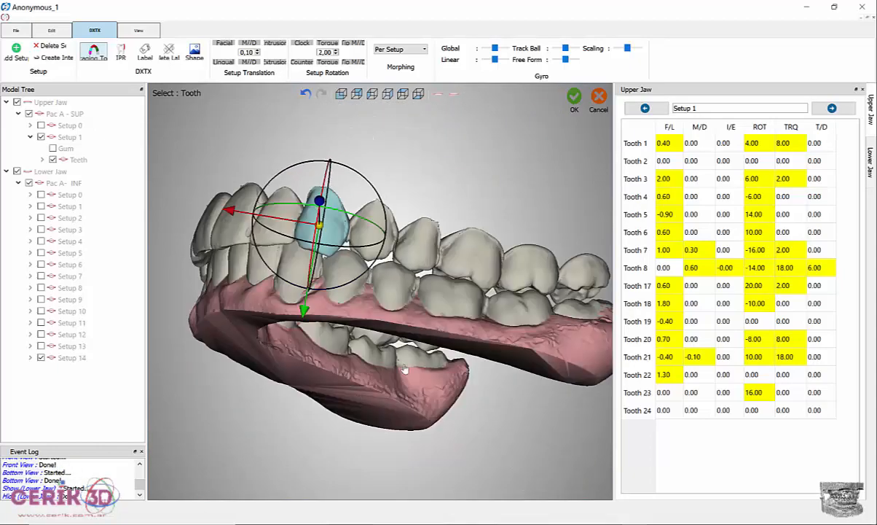
pyautogui.moveTo(490, 251); pyautogui.dragTo(503, 385, button='middle')
pyautogui.moveTo(497, 198); pyautogui.dragTo(380, 435, button='middle')
pyautogui.moveTo(460, 350); pyautogui.dragTo(482, 388, button='middle')
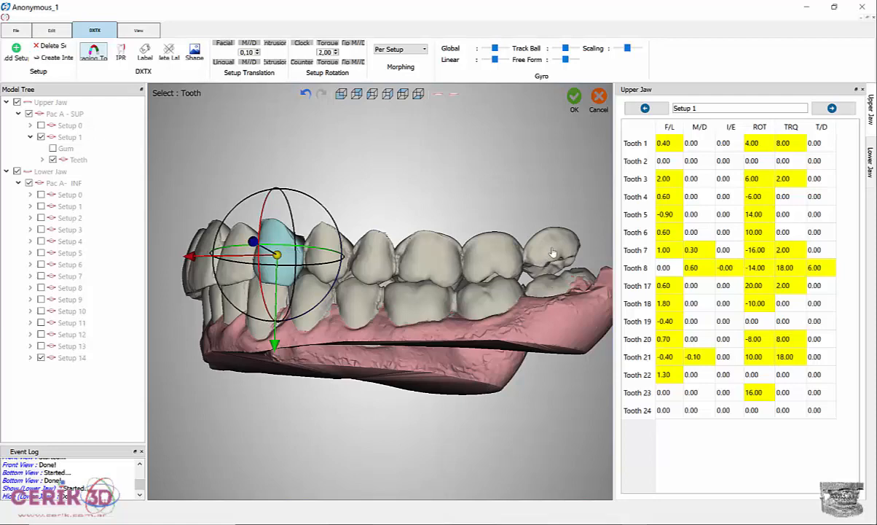
pyautogui.moveTo(552, 252); pyautogui.dragTo(552, 249, button='middle')
# Reduce the torque of tooth 2 to -2.00 and tip it to -6.00.
pyautogui.click(559, 159)
pyautogui.moveTo(560, 310); pyautogui.dragTo(437, 391, button='middle')
pyautogui.moveTo(263, 274); pyautogui.dragTo(351, 275, button='middle')
pyautogui.moveTo(335, 310); pyautogui.dragTo(412, 382, button='middle')
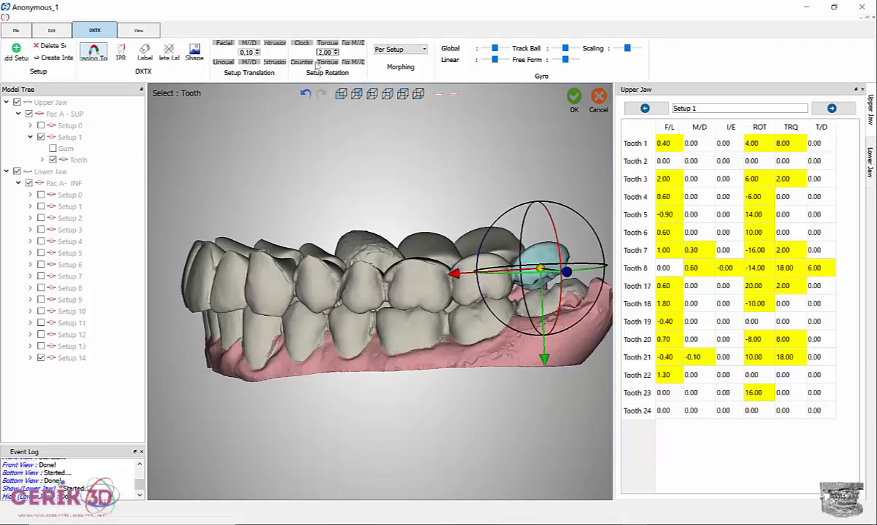
pyautogui.click(327, 63)
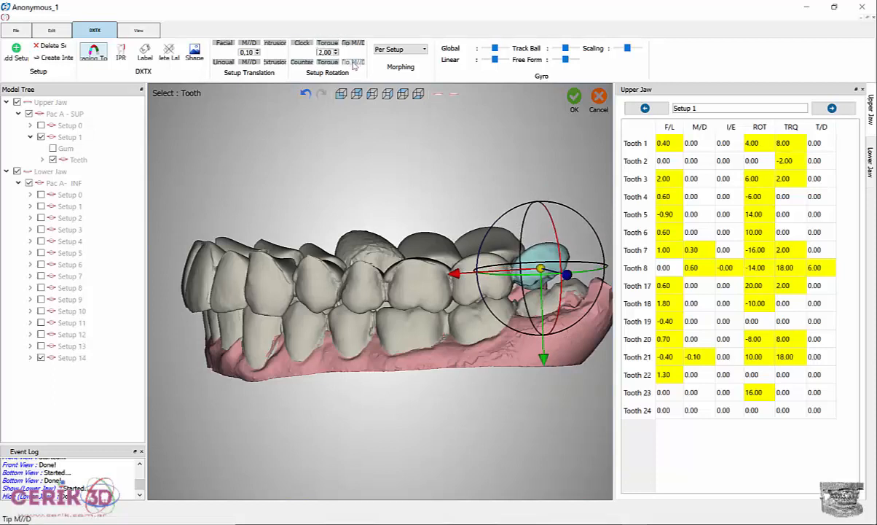
pyautogui.click(353, 63)
pyautogui.click(355, 64)
pyautogui.click(354, 64)
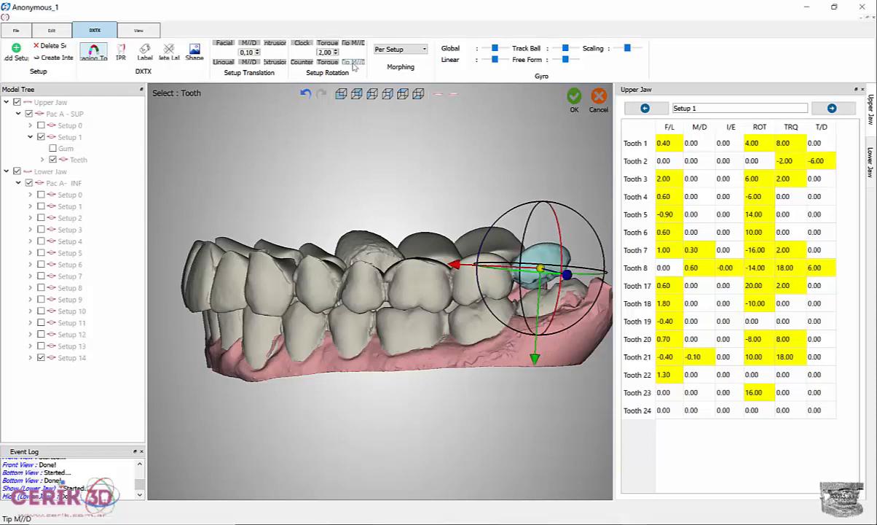
# Increase the torque of tooth 3 to 6.00, try tipping it by one increment, and return its tip to 0.00.
pyautogui.moveTo(361, 290); pyautogui.dragTo(372, 254, button='middle')
pyautogui.moveTo(408, 292); pyautogui.dragTo(393, 332, button='middle')
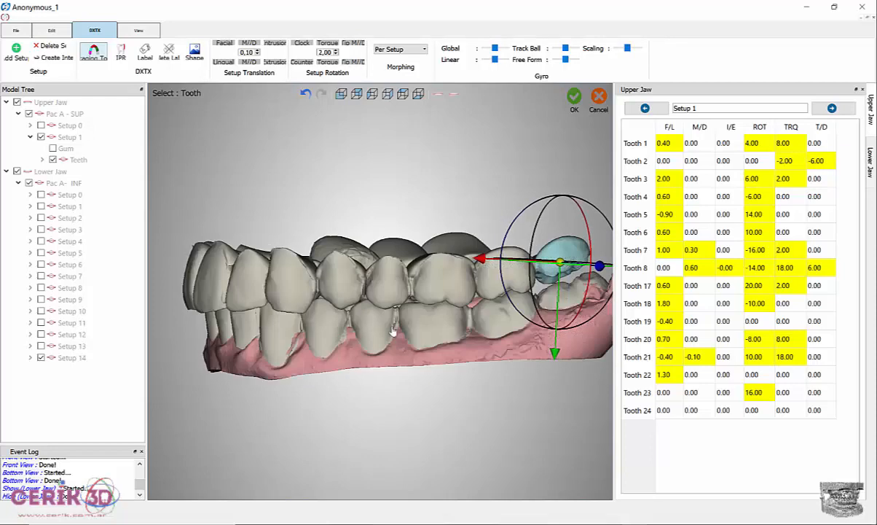
pyautogui.click(326, 268)
pyautogui.moveTo(424, 184); pyautogui.dragTo(466, 196, button='middle')
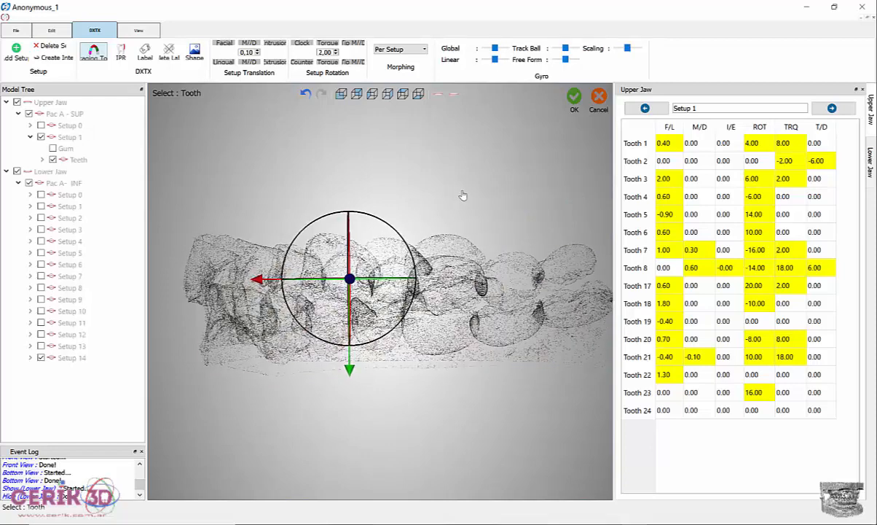
pyautogui.click(328, 44)
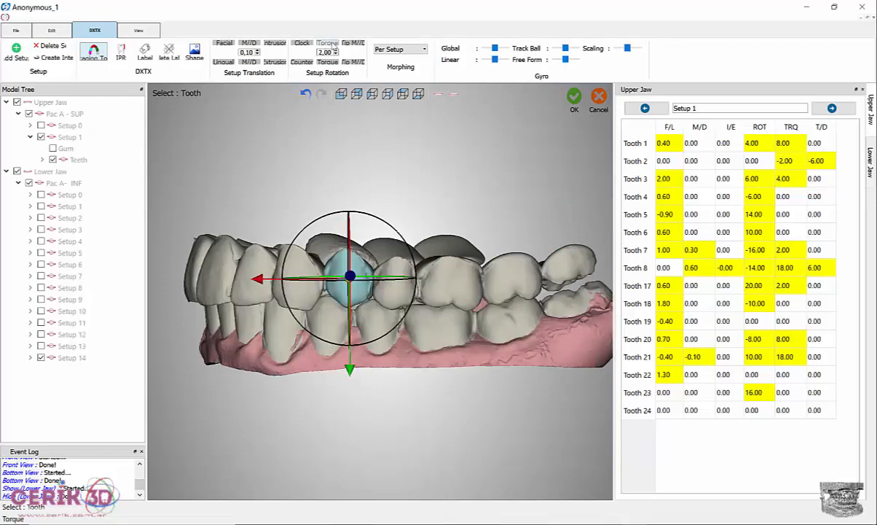
pyautogui.click(328, 44)
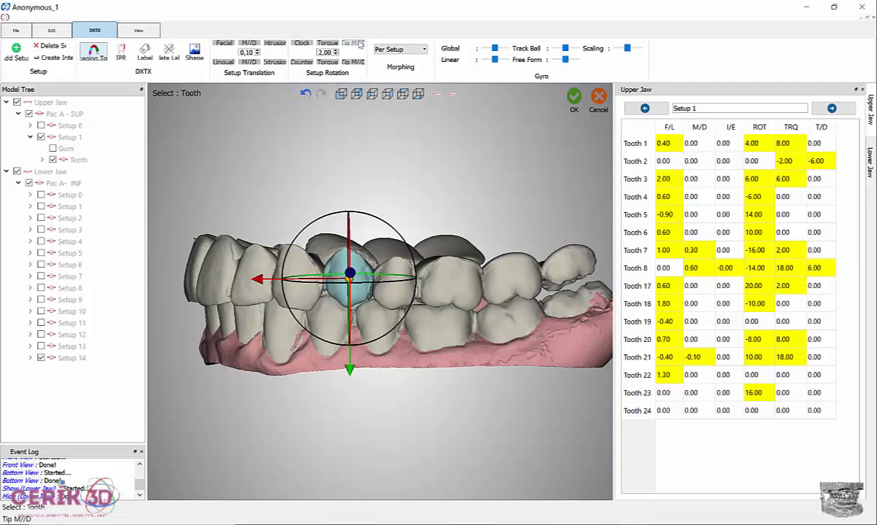
pyautogui.click(357, 43)
pyautogui.click(358, 63)
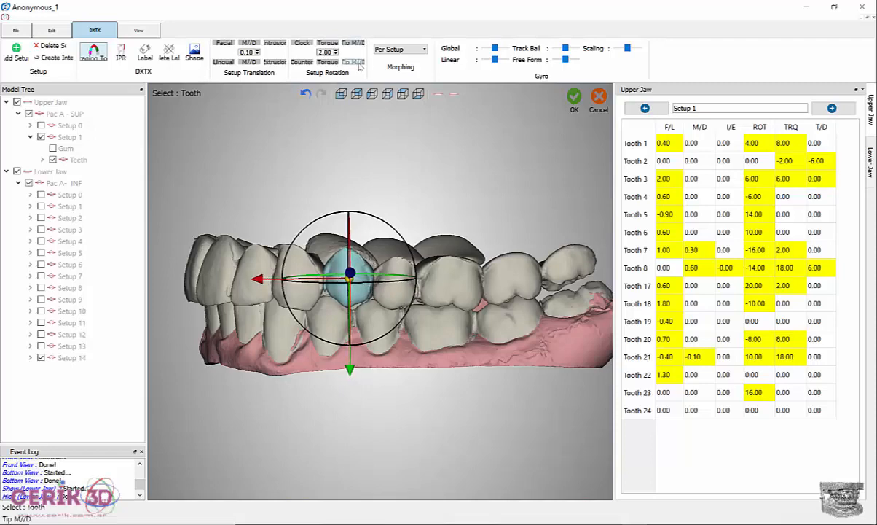
# Tip tooth 3 to -4.00 and shift tooth 17 in the mesial-distal direction to -0.20.
pyautogui.click(358, 64)
pyautogui.click(358, 64)
pyautogui.moveTo(510, 318); pyautogui.dragTo(326, 300, button='middle')
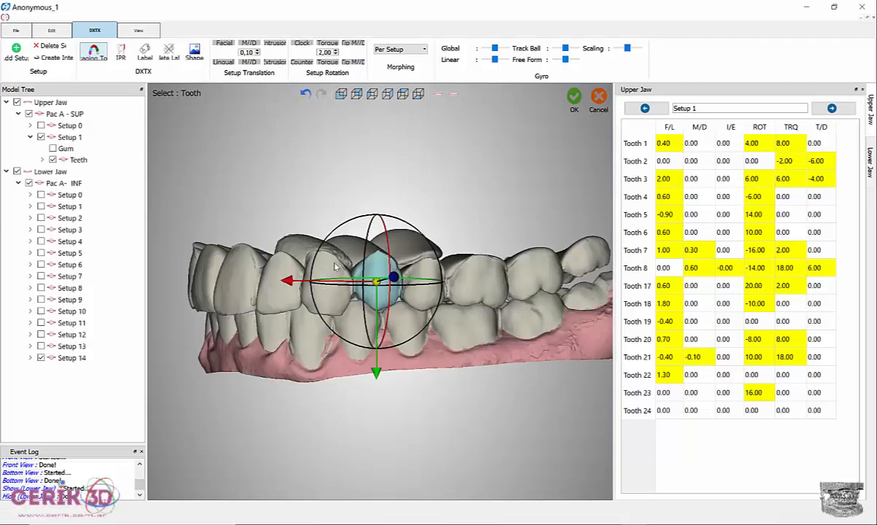
pyautogui.click(335, 267)
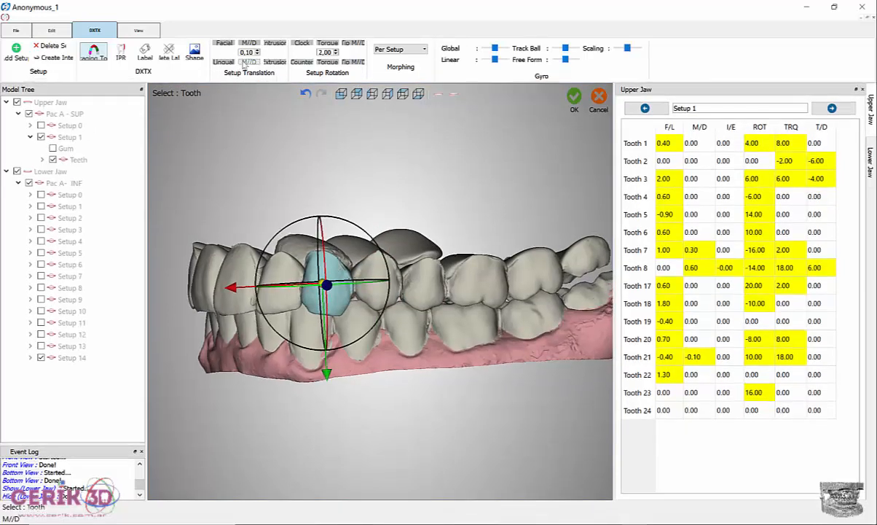
pyautogui.click(249, 62)
pyautogui.click(248, 62)
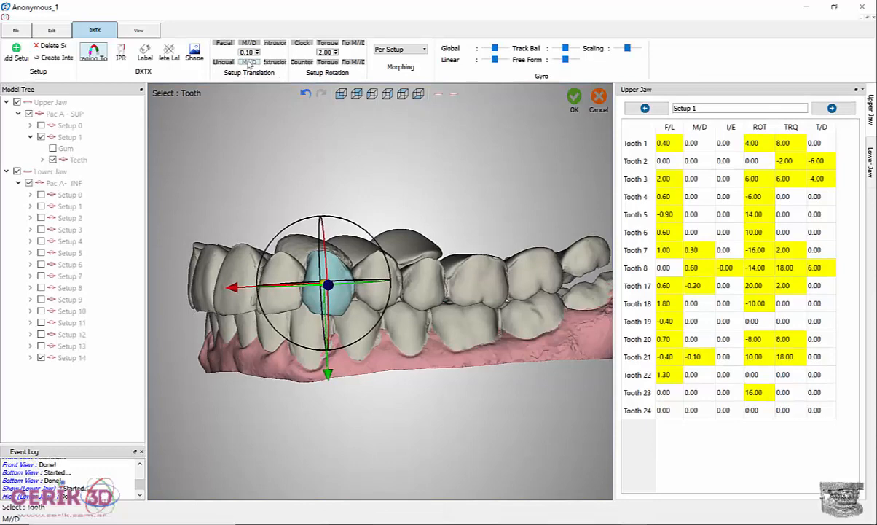
# Set the torque of tooth 24 to -2.00 and tip tooth 23 to -2.00.
pyautogui.click(354, 92)
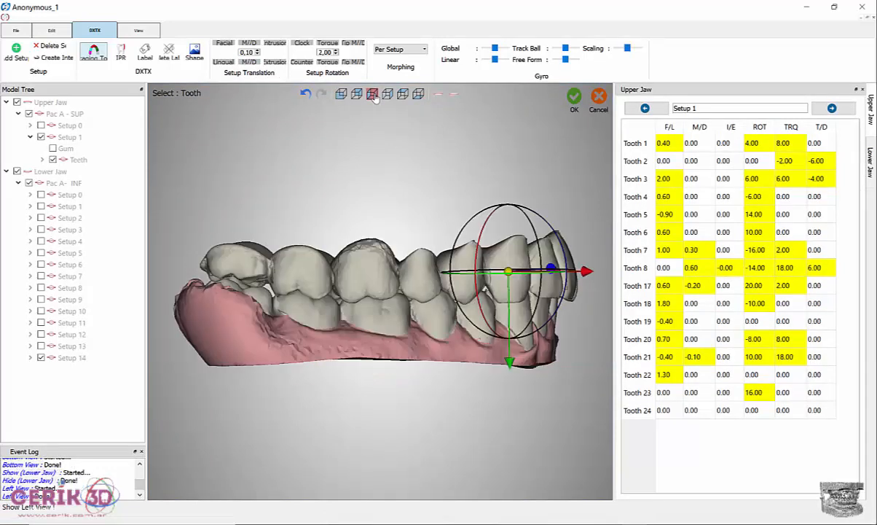
pyautogui.moveTo(425, 317); pyautogui.dragTo(410, 318, button='middle')
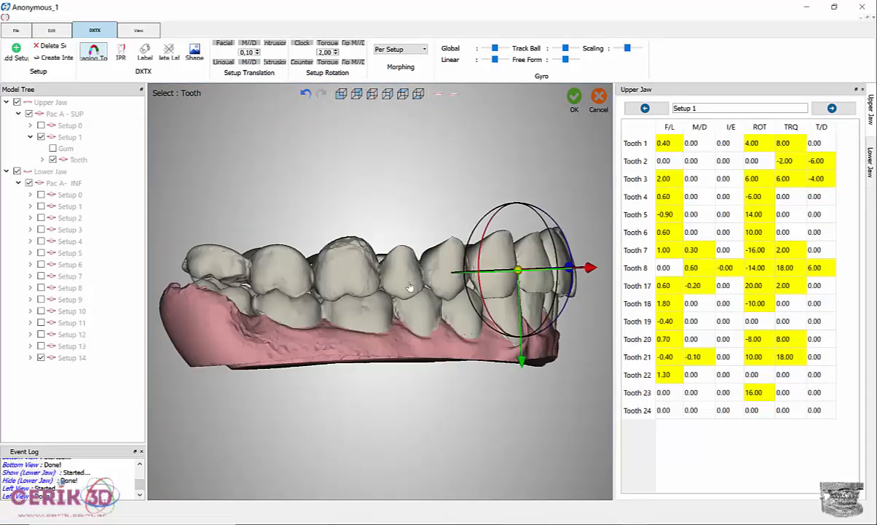
pyautogui.click(236, 271)
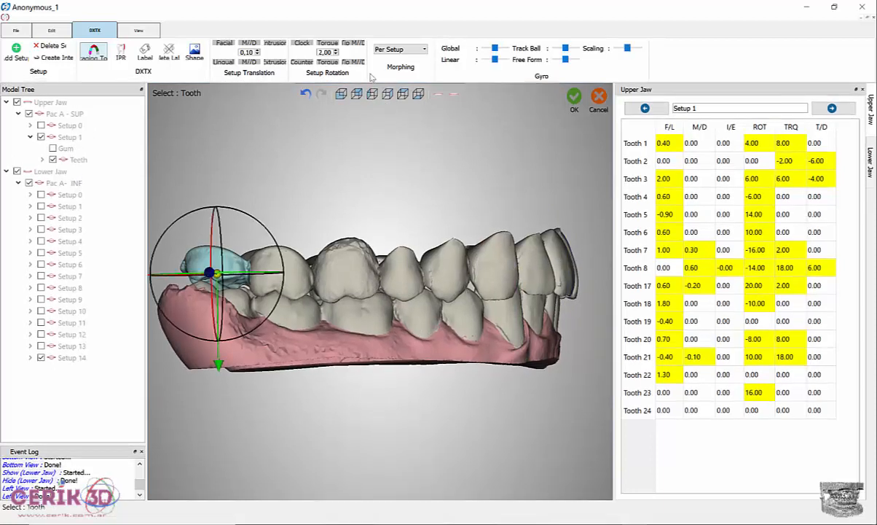
pyautogui.click(331, 63)
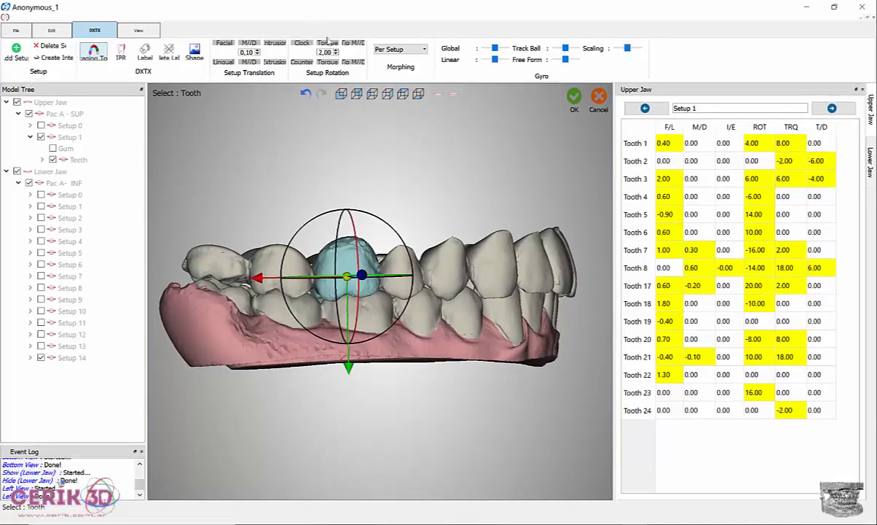
pyautogui.click(357, 63)
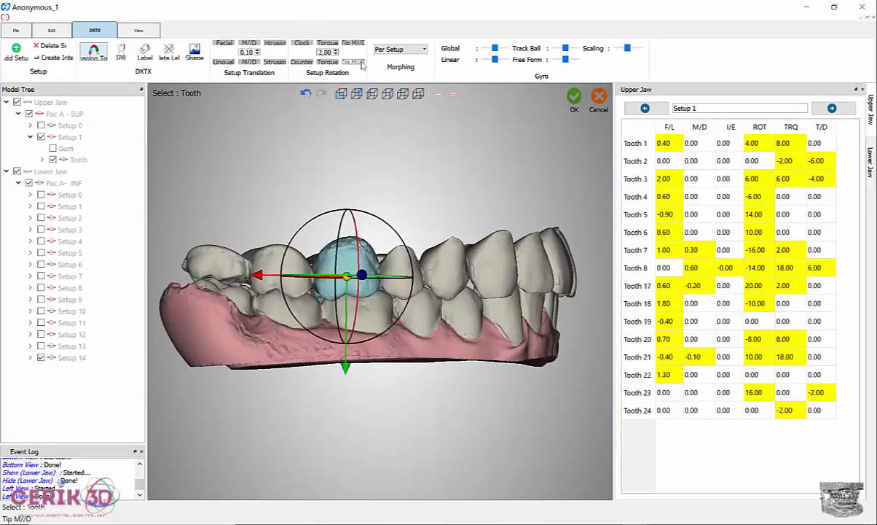
# Tip tooth 18 to 10.00.
pyautogui.click(449, 252)
pyautogui.click(354, 44)
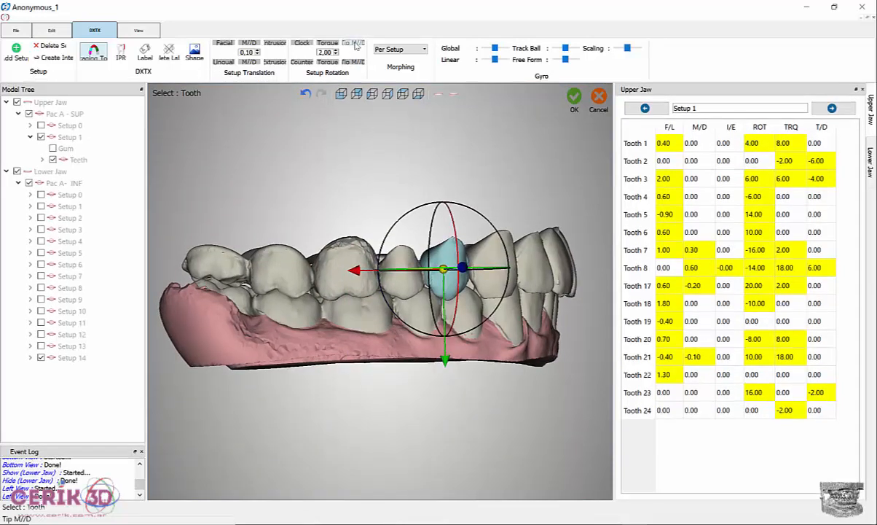
pyautogui.click(355, 43)
pyautogui.click(355, 43)
pyautogui.click(355, 43)
pyautogui.click(355, 43)
pyautogui.click(355, 43)
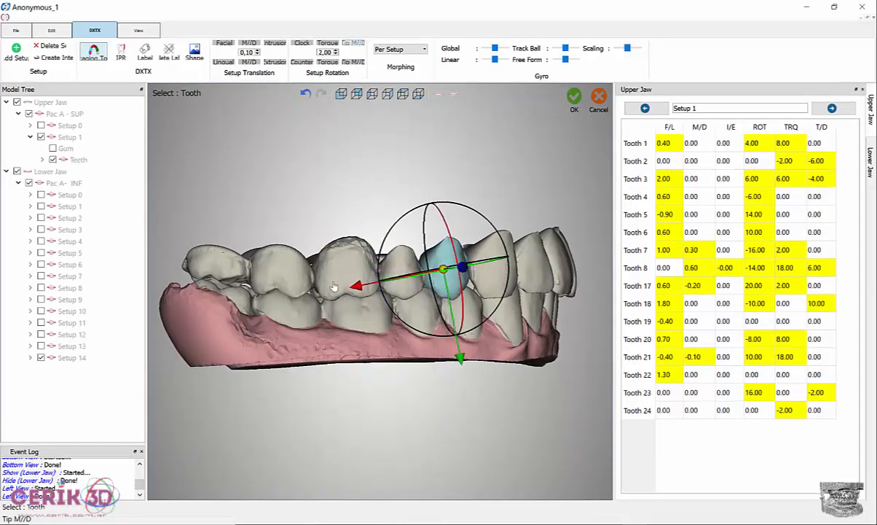
# Tip tooth 7 to 4.00 and shift it in the mesial-distal direction to 0.40.
pyautogui.moveTo(310, 280); pyautogui.dragTo(276, 330, button='right')
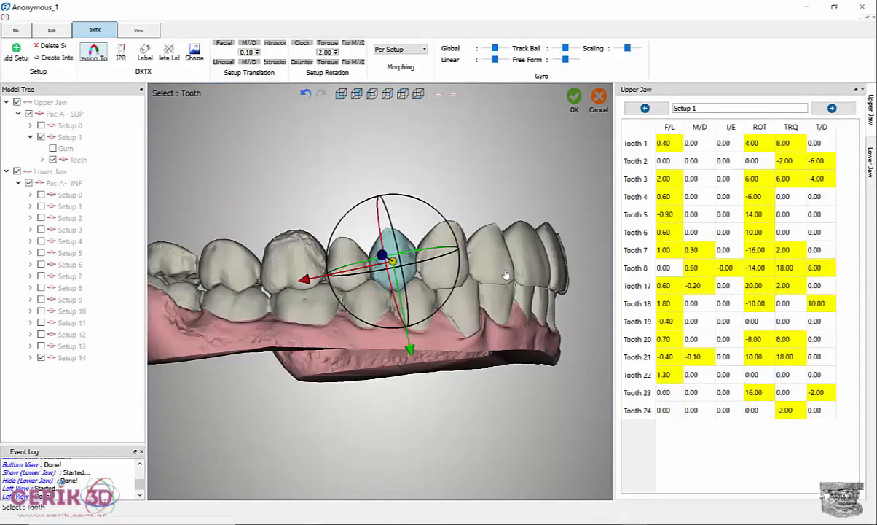
pyautogui.click(445, 275)
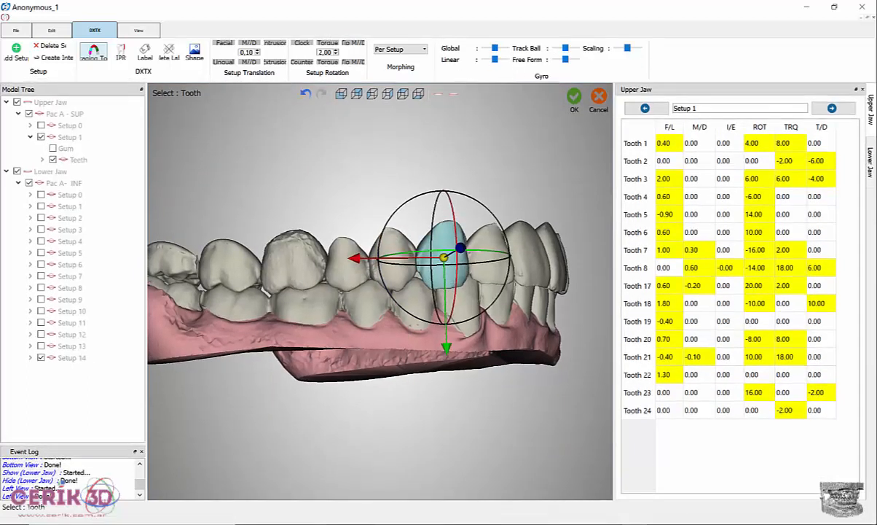
pyautogui.click(782, 487)
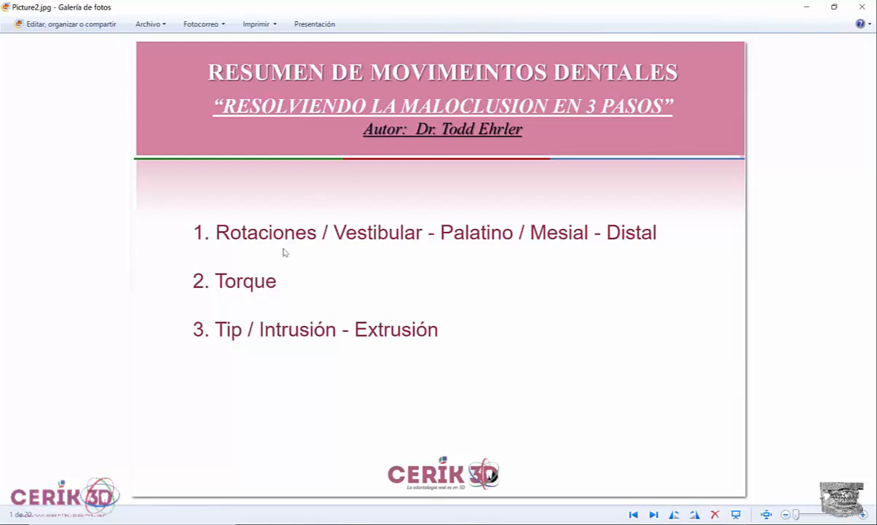
pyautogui.click(807, 10)
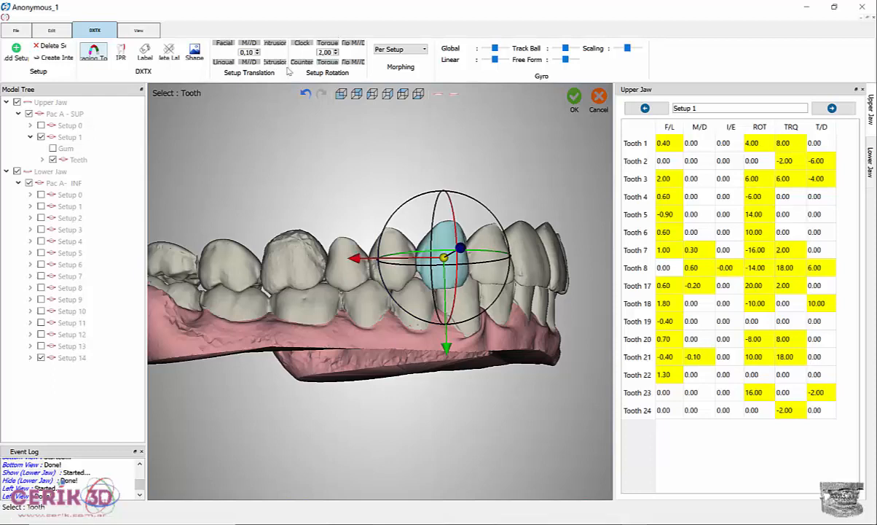
pyautogui.click(353, 61)
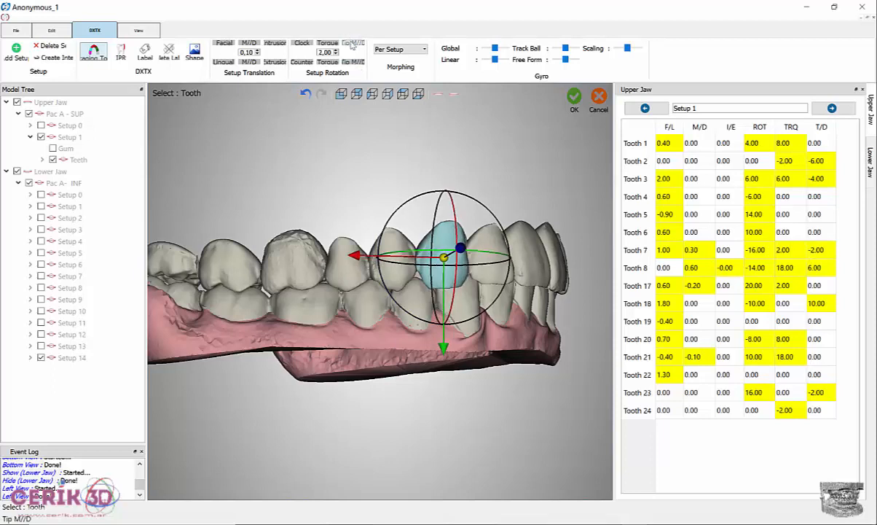
pyautogui.click(354, 45)
pyautogui.click(353, 45)
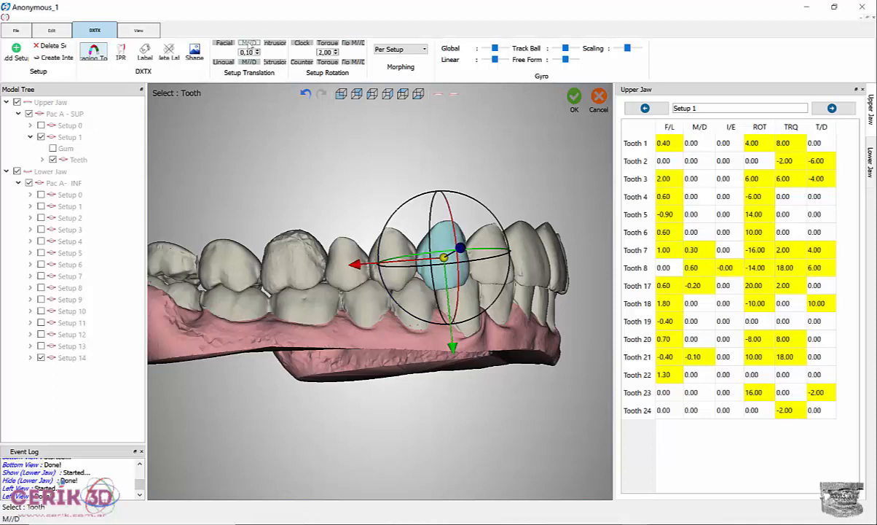
pyautogui.click(248, 43)
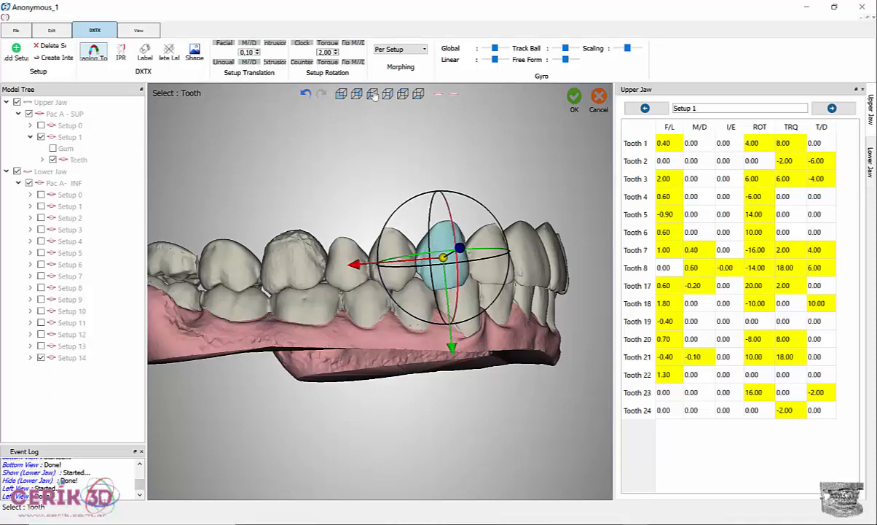
# Check the bite from below and move tooth 23 facially to 0.30.
pyautogui.click(418, 93)
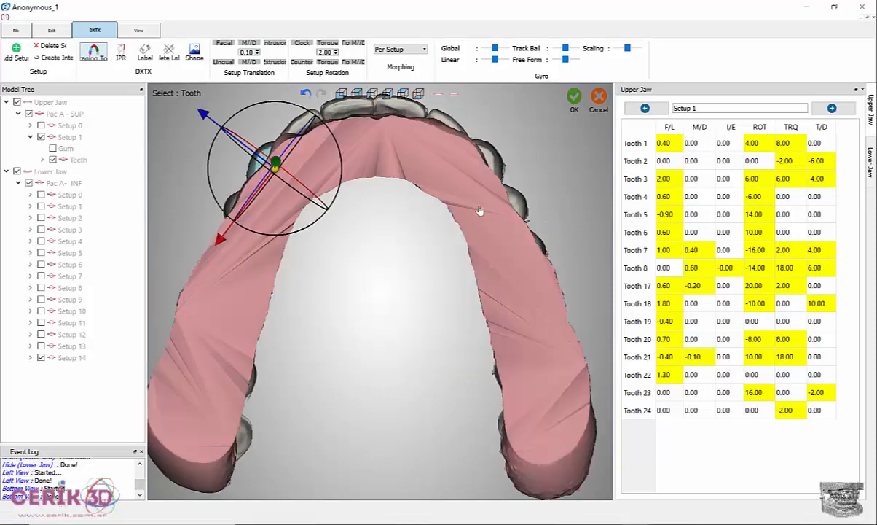
pyautogui.moveTo(424, 243); pyautogui.dragTo(348, 317, button='middle')
pyautogui.moveTo(398, 286); pyautogui.dragTo(390, 309, button='middle')
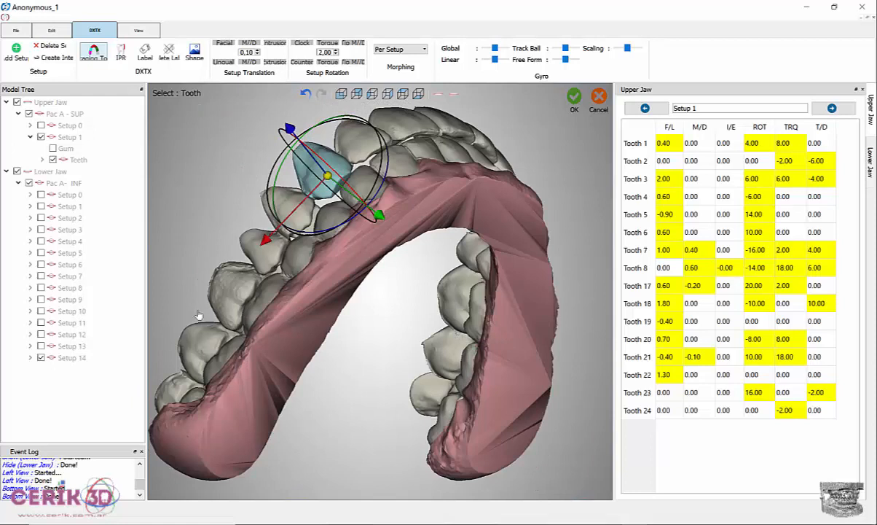
pyautogui.click(217, 271)
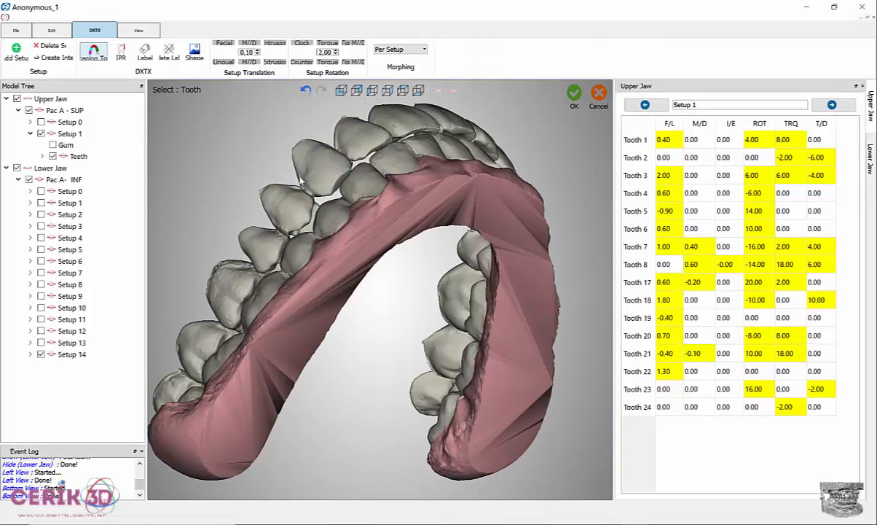
pyautogui.click(225, 43)
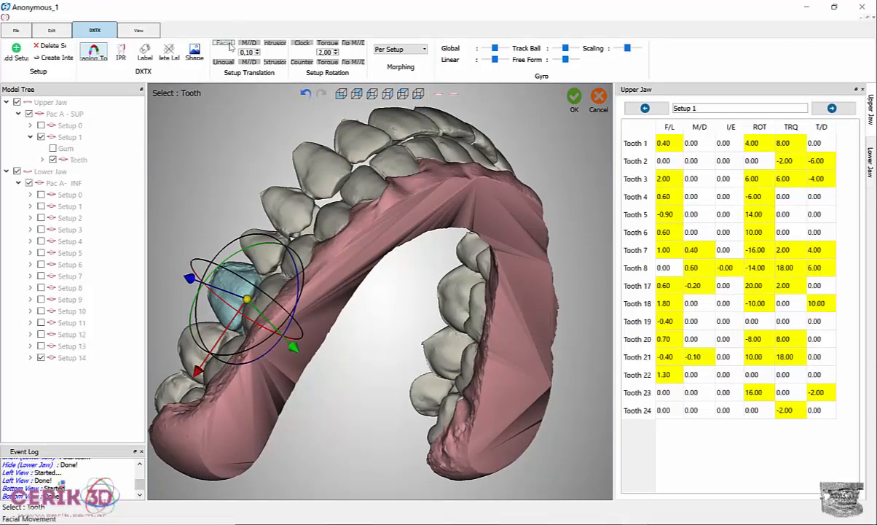
pyautogui.click(225, 43)
pyautogui.click(225, 43)
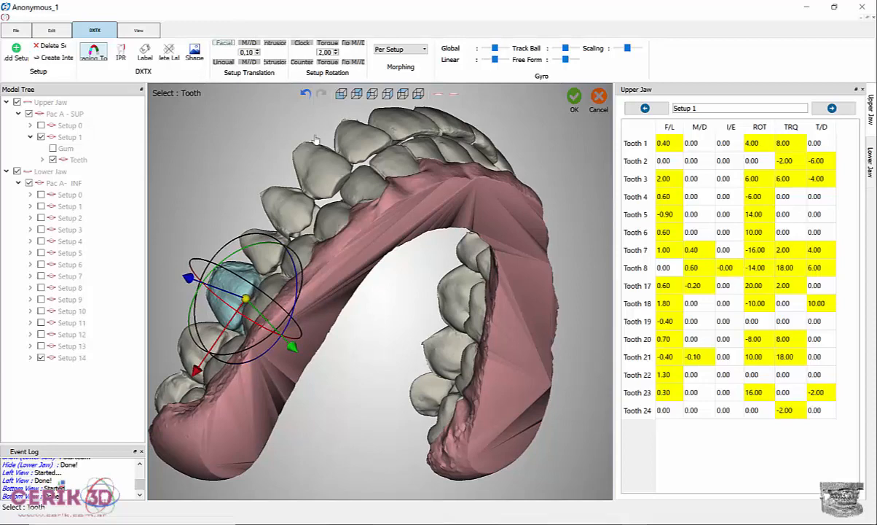
# Hide the lower jaw to examine the upper arch from below, and show it again to check the bite from the front.
pyautogui.click(452, 97)
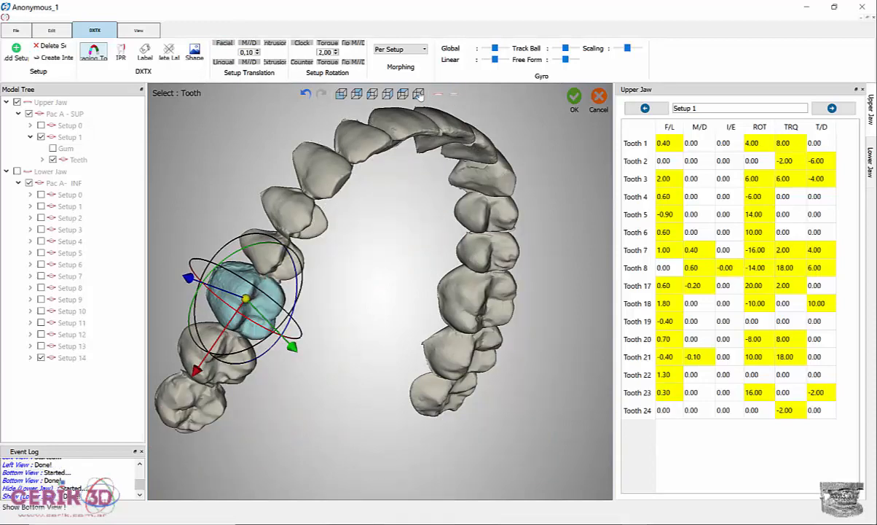
pyautogui.click(389, 93)
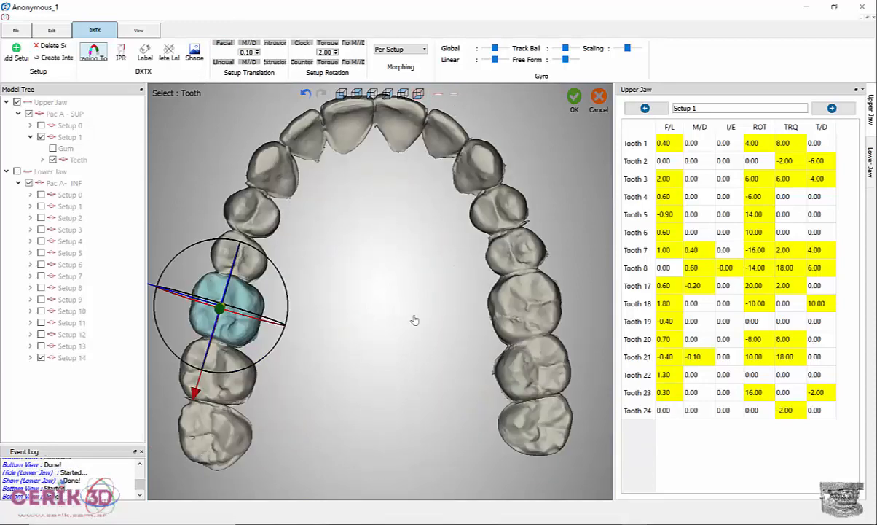
pyautogui.click(454, 94)
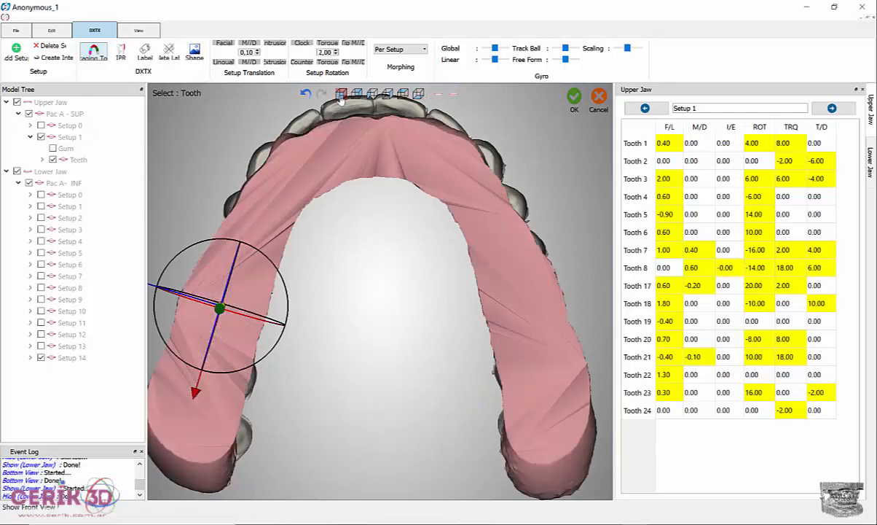
pyautogui.click(340, 95)
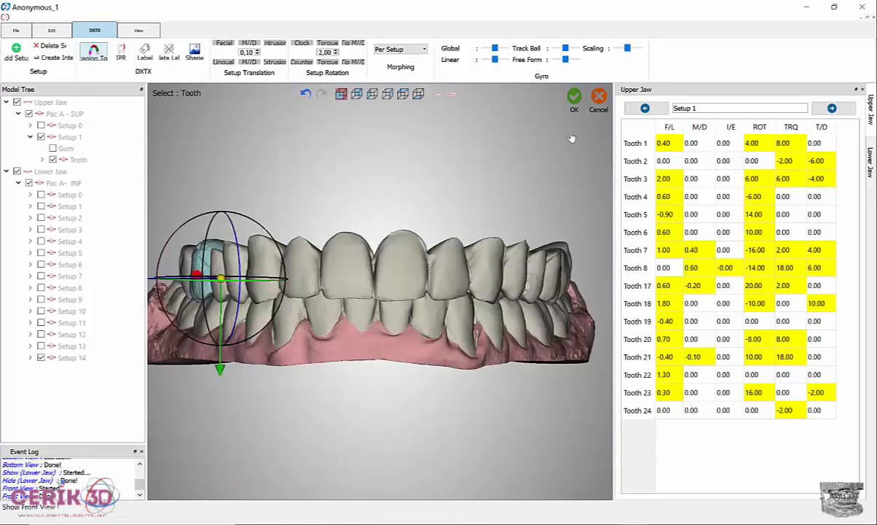
# Show and hide the Setup 1 gum in front view to compare the upper front teeth with and without it.
pyautogui.click(52, 148)
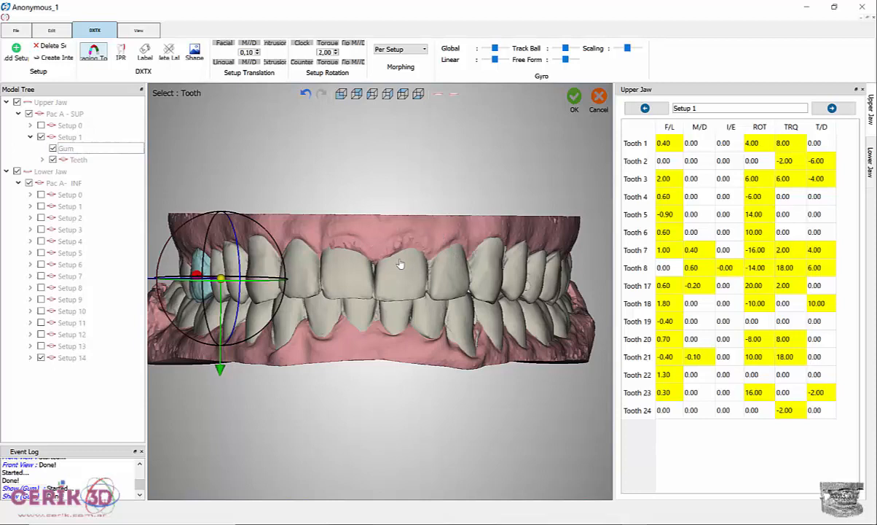
pyautogui.click(52, 149)
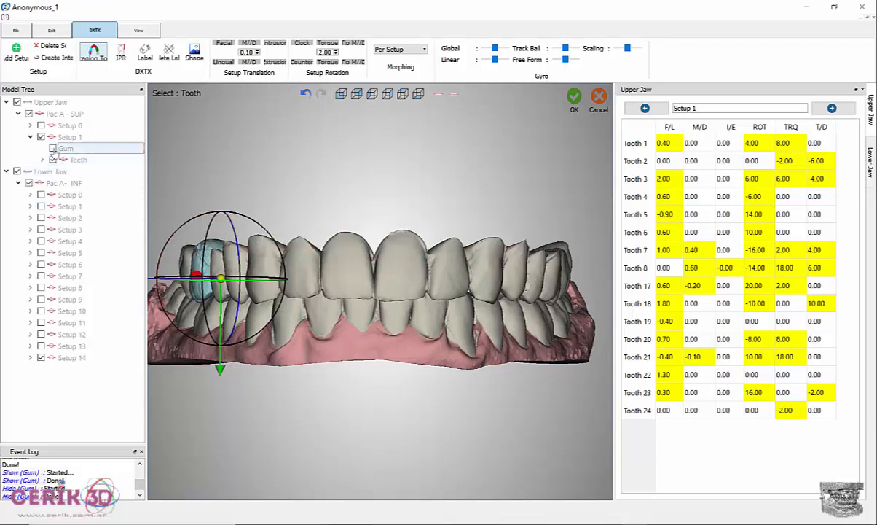
pyautogui.click(53, 149)
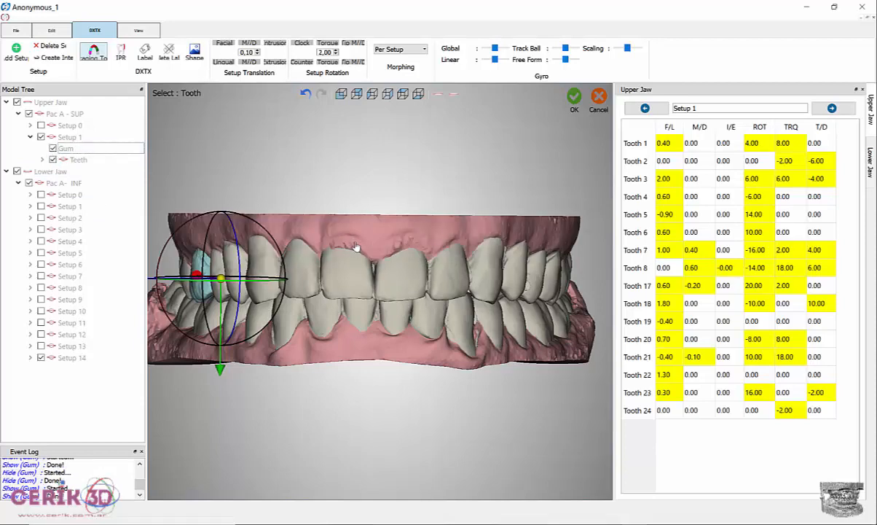
pyautogui.moveTo(362, 287); pyautogui.dragTo(331, 143, button='middle')
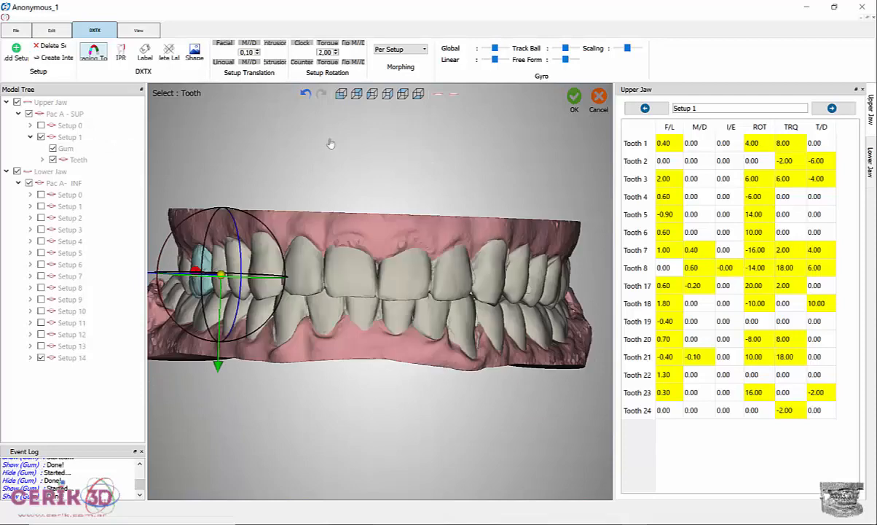
pyautogui.click(340, 93)
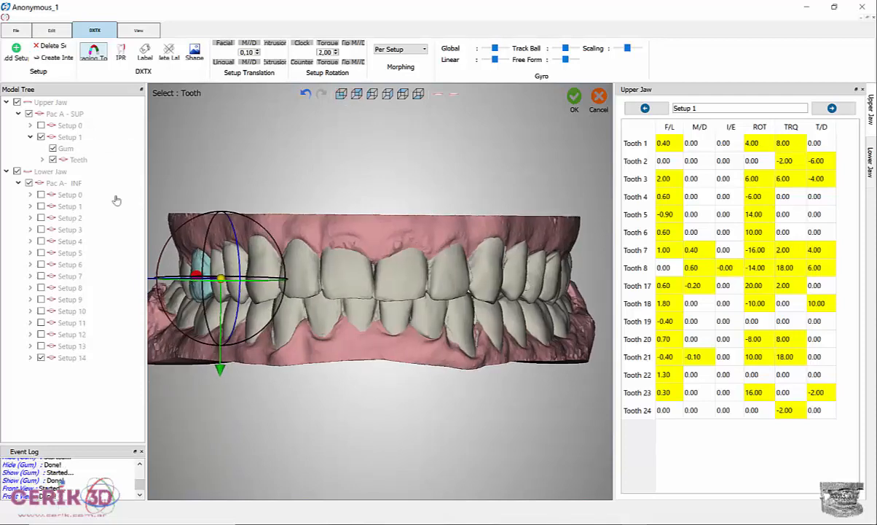
pyautogui.click(52, 149)
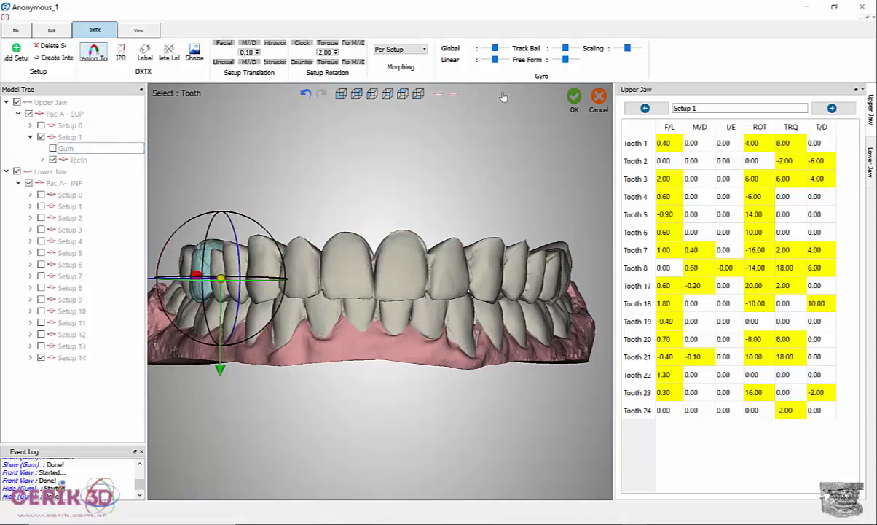
# Show the Setup 1 gum and apply all staged upper tooth movements with per-setup morphing.
pyautogui.click(52, 148)
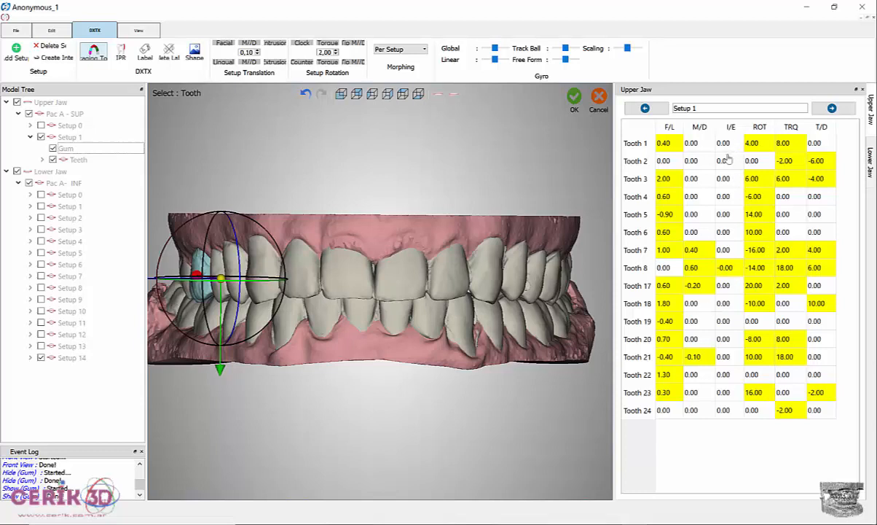
pyautogui.click(574, 98)
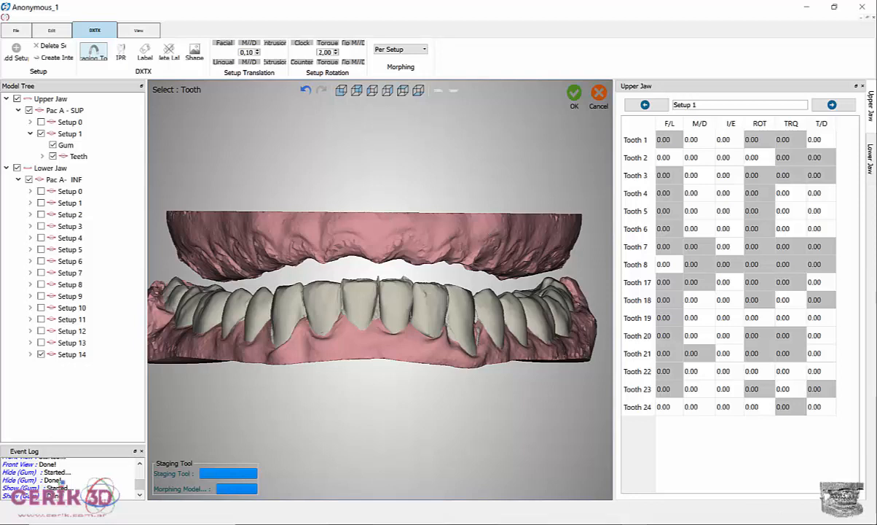
pyautogui.press('F10')
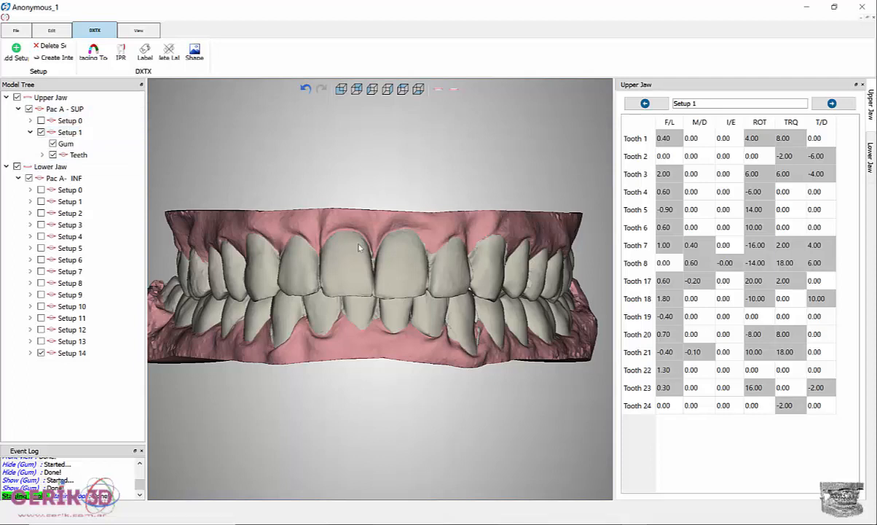
# Compare Setup 1 with Setup 0 and, back in Setup 1, stage a mesiodistal tip of 4.00 on tooth 20.
pyautogui.click(658, 106)
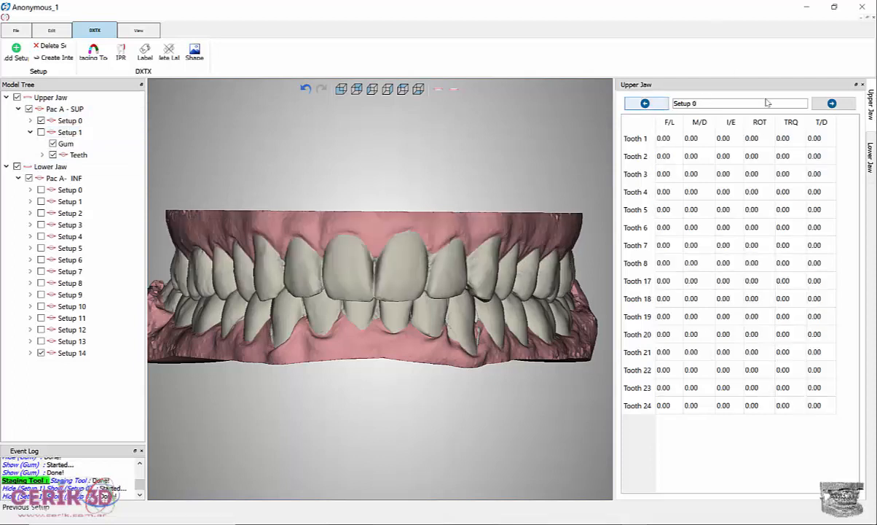
pyautogui.click(833, 105)
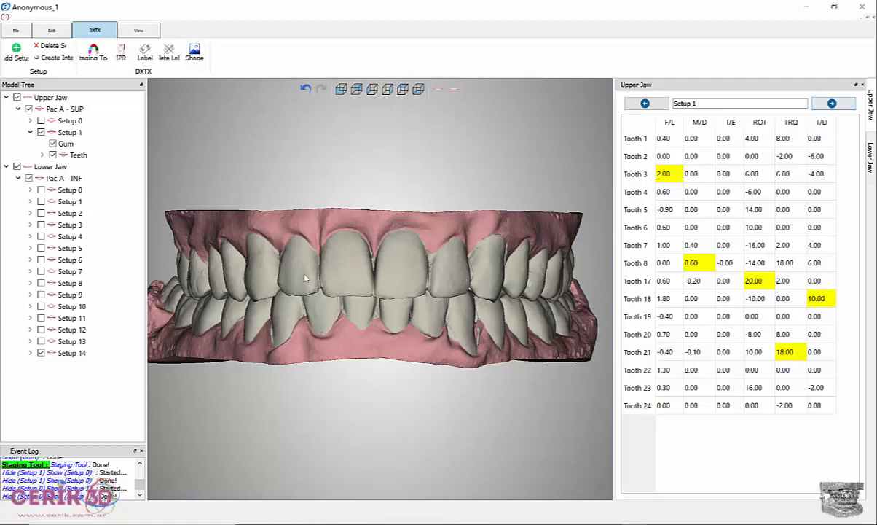
pyautogui.click(93, 51)
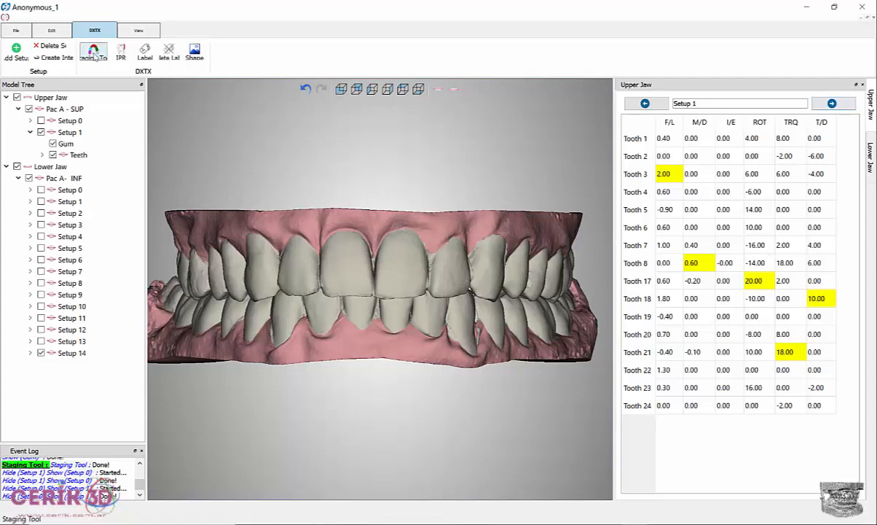
pyautogui.click(299, 281)
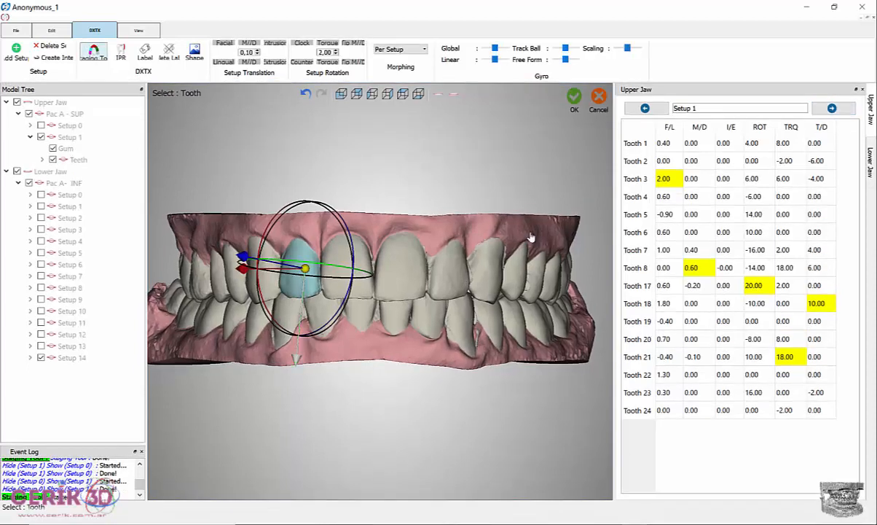
pyautogui.moveTo(506, 280)
pyautogui.mouseDown(button='middle')
pyautogui.moveTo(517, 342)
pyautogui.moveTo(536, 346)
pyautogui.mouseUp(button='middle')
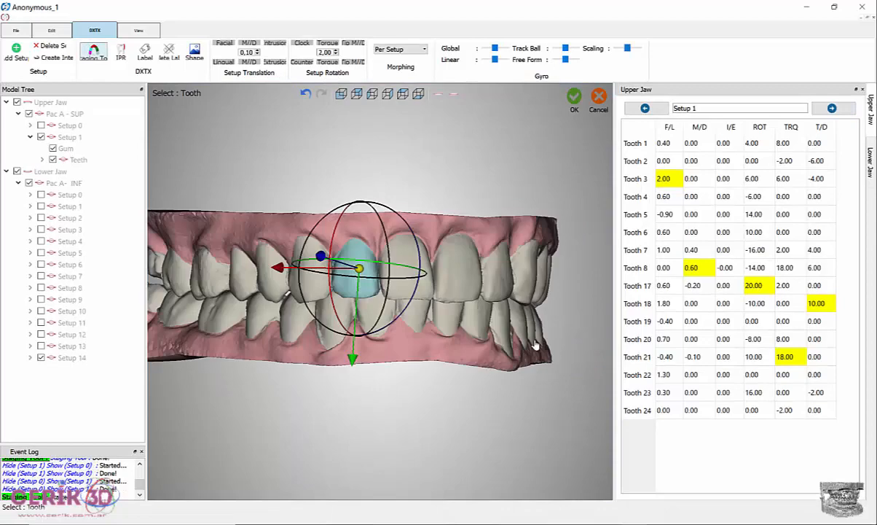
pyautogui.click(355, 63)
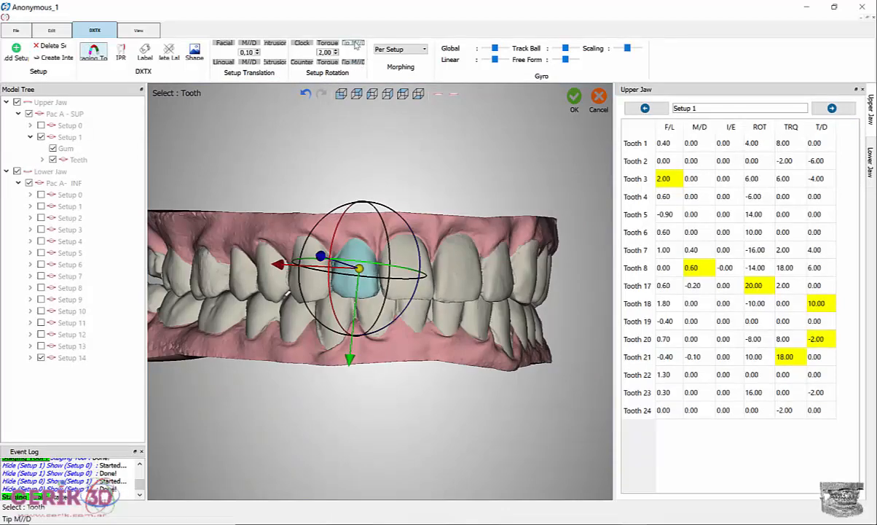
pyautogui.click(355, 45)
pyautogui.click(355, 45)
pyautogui.click(355, 45)
pyautogui.click(355, 45)
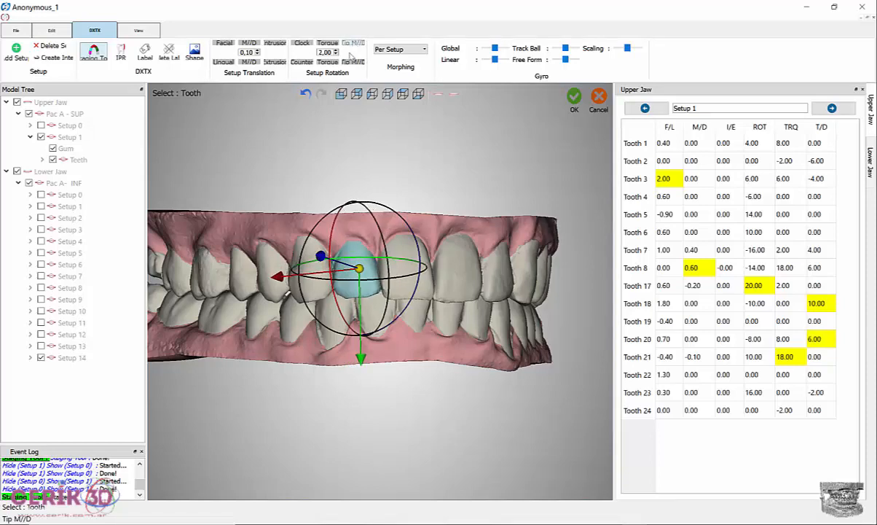
pyautogui.click(353, 62)
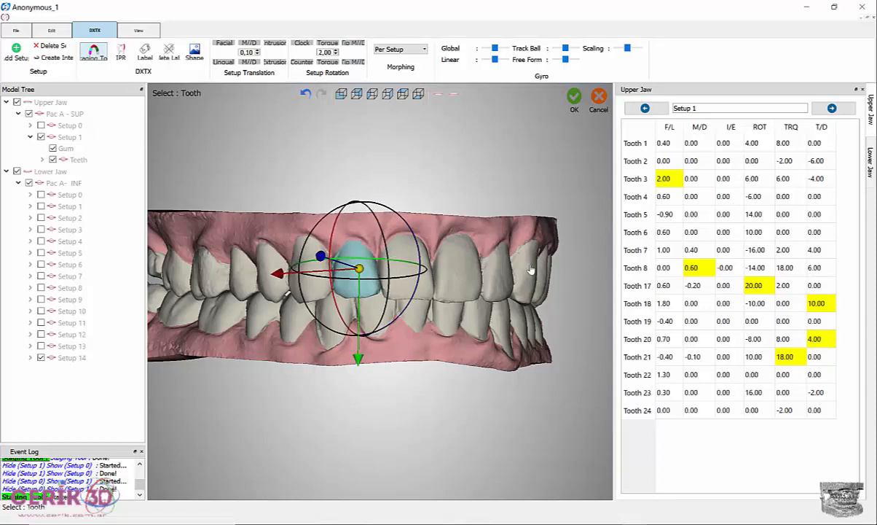
# Stage a mesiodistal tip of -4.00 on tooth 1 and rotate it counterclockwise by 4.00, checking from the front.
pyautogui.moveTo(531, 270); pyautogui.dragTo(402, 271, button='middle')
pyautogui.moveTo(509, 329)
pyautogui.mouseDown(button='middle')
pyautogui.moveTo(442, 287)
pyautogui.moveTo(488, 241)
pyautogui.moveTo(483, 207)
pyautogui.moveTo(473, 320)
pyautogui.moveTo(501, 267)
pyautogui.moveTo(505, 290)
pyautogui.mouseUp(button='middle')
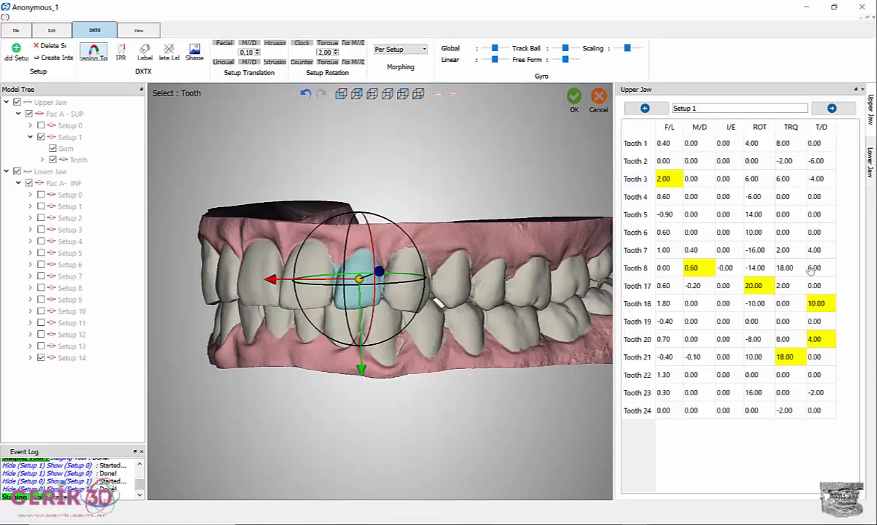
pyautogui.click(353, 64)
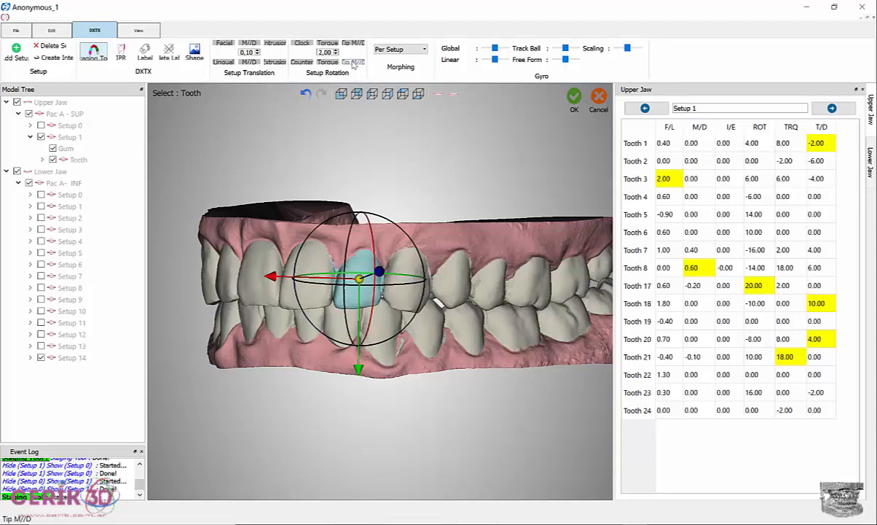
pyautogui.click(354, 64)
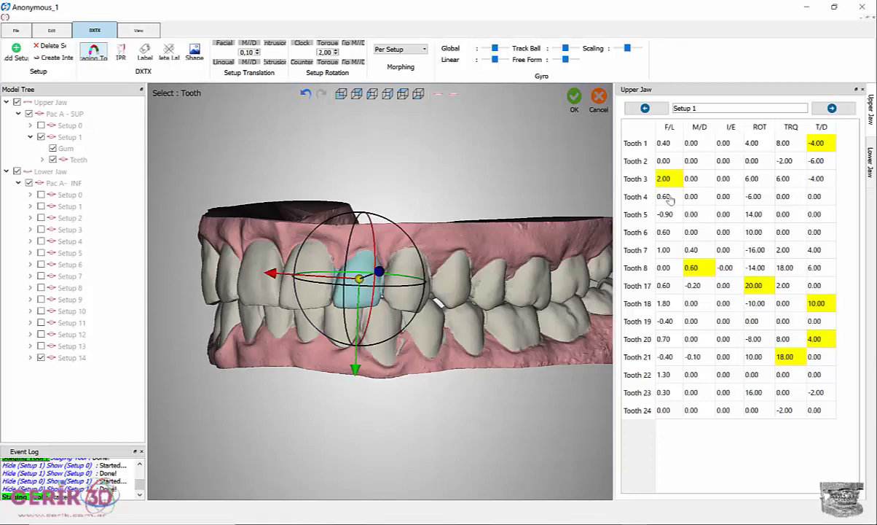
pyautogui.click(340, 94)
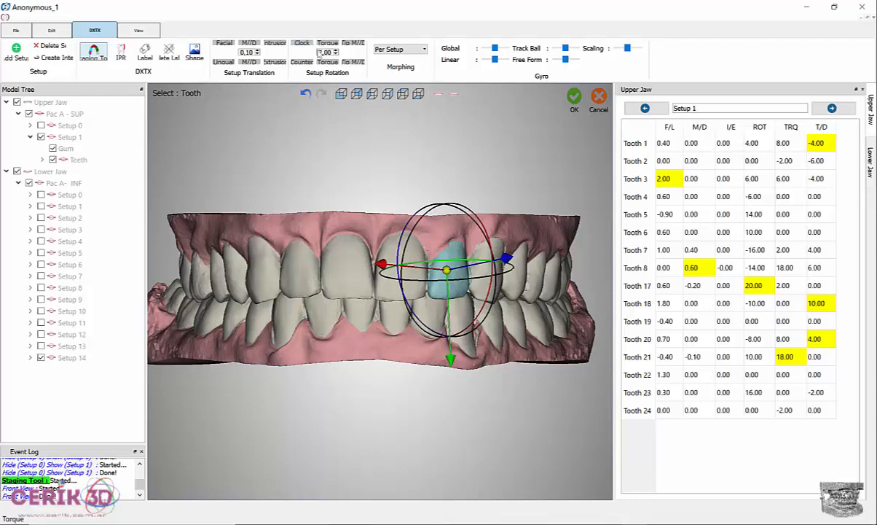
pyautogui.click(303, 63)
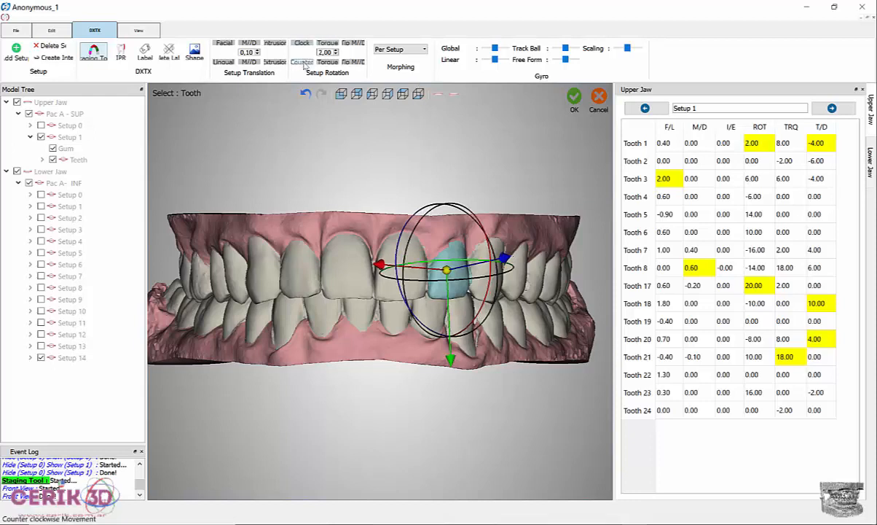
pyautogui.click(305, 64)
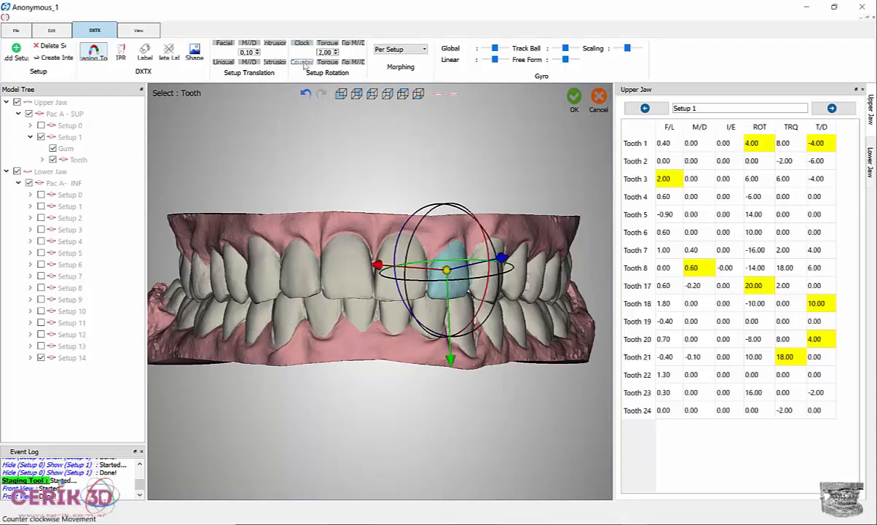
# Rotate tooth 20 clockwise to -4.00 and shift it 0.20 mesiodistally and -0.10 lingually.
pyautogui.click(314, 276)
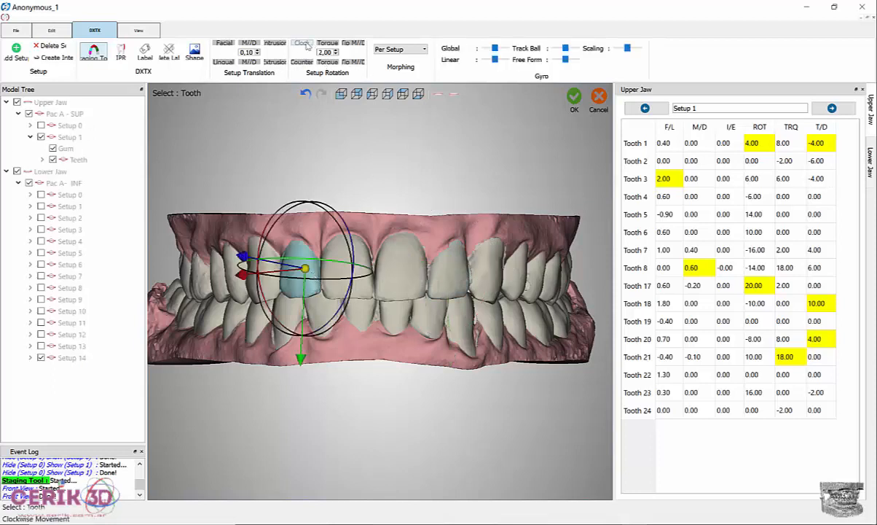
pyautogui.click(302, 44)
pyautogui.click(302, 44)
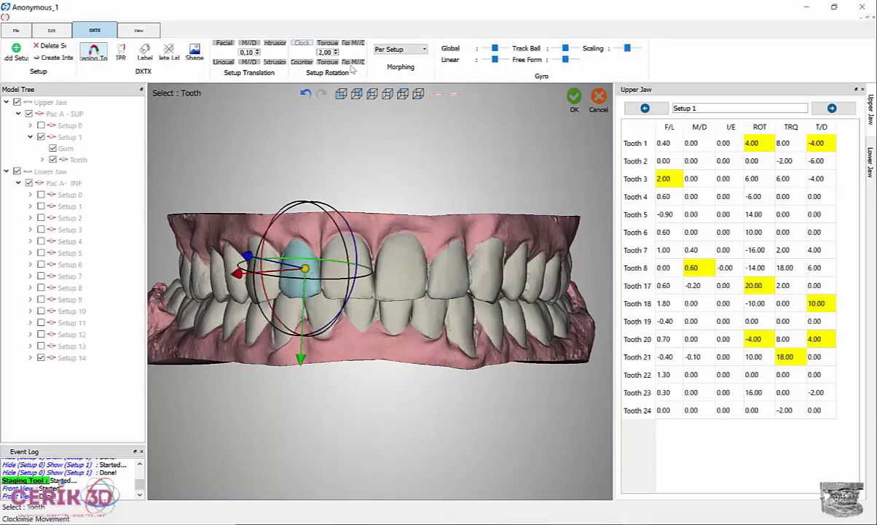
pyautogui.click(249, 44)
pyautogui.click(249, 44)
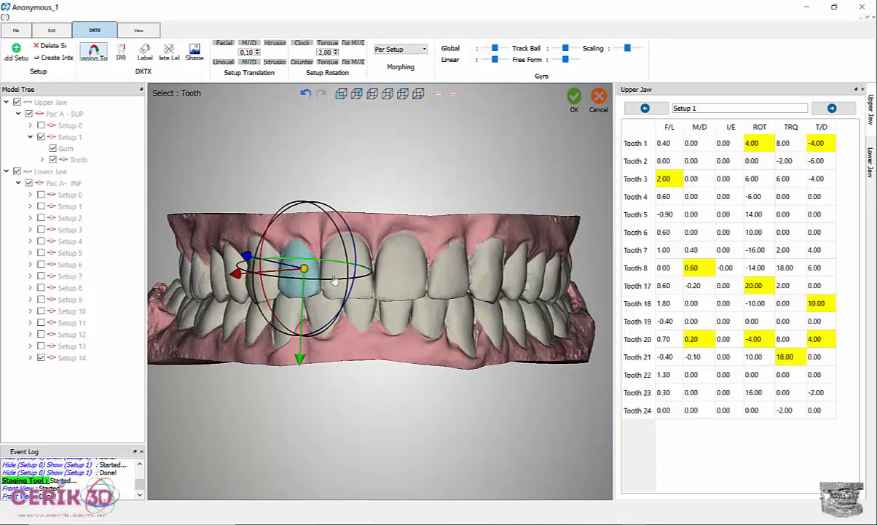
pyautogui.click(225, 63)
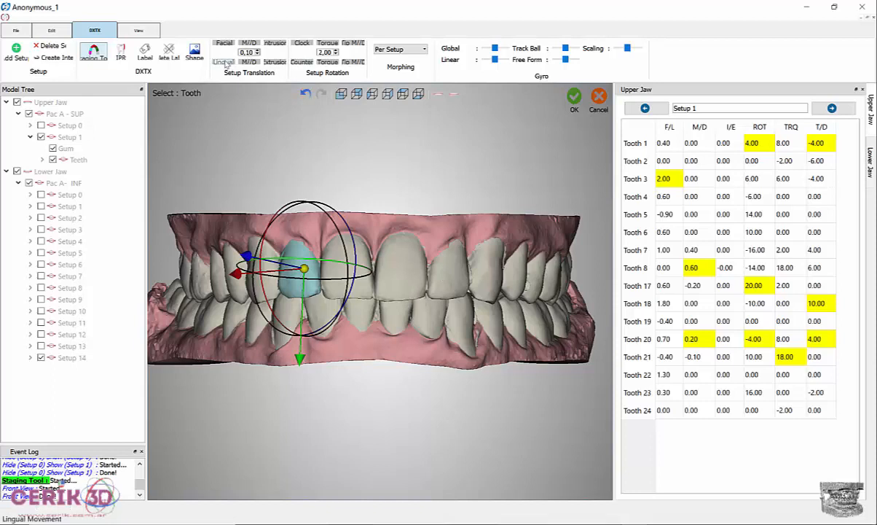
# Increase tooth 1's staged counterclockwise rotation to 6.00, move it lingually to -0.10, and apply the staged movements.
pyautogui.click(451, 285)
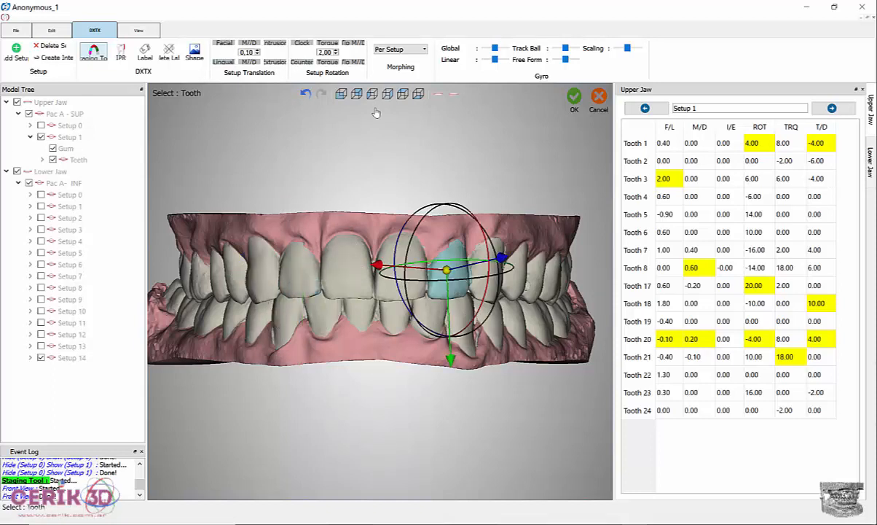
pyautogui.click(303, 62)
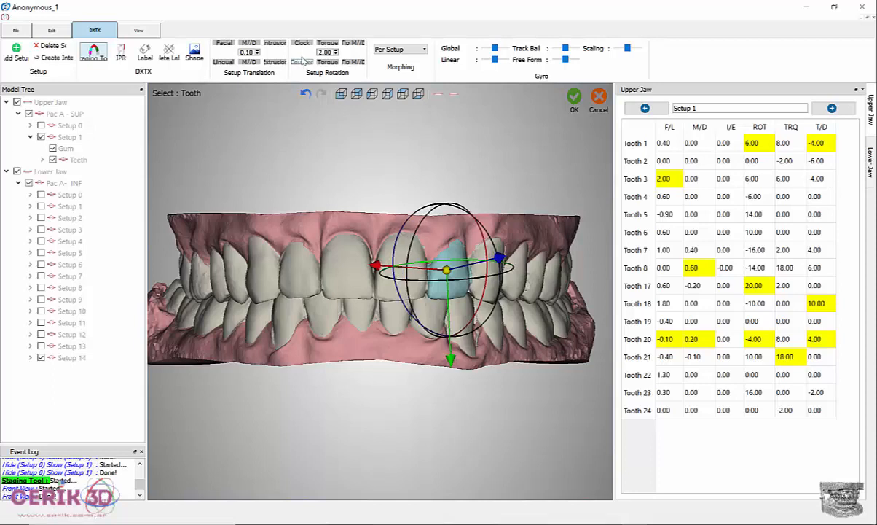
pyautogui.click(224, 63)
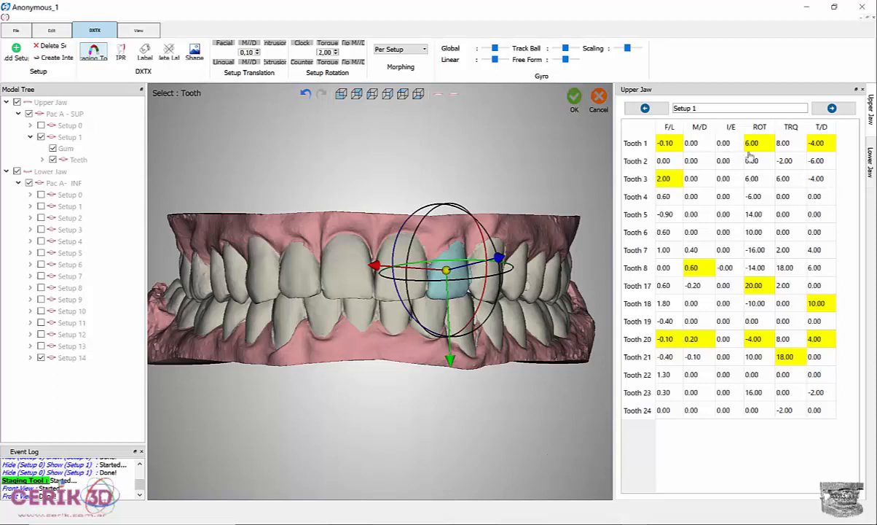
pyautogui.click(573, 102)
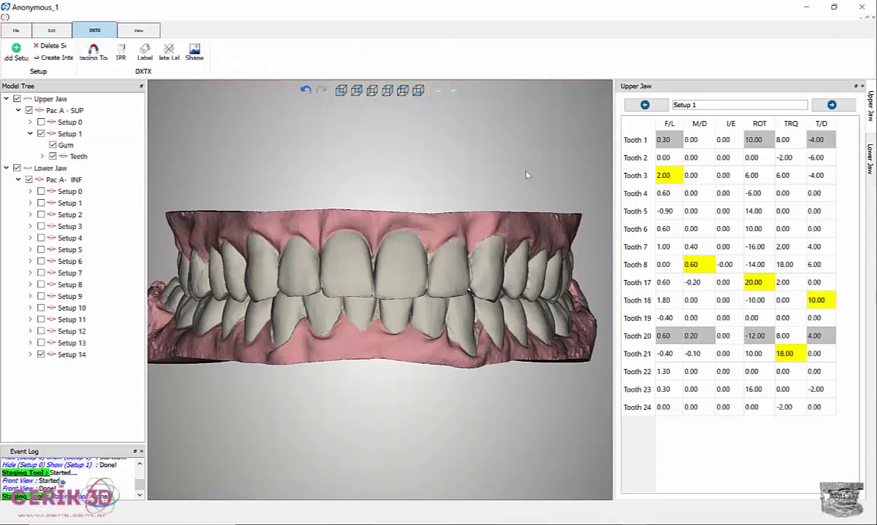
# Check the bite from the side and above, hide the lower jaw, and compare Setup 0 with Setup 1 from below.
pyautogui.click(374, 91)
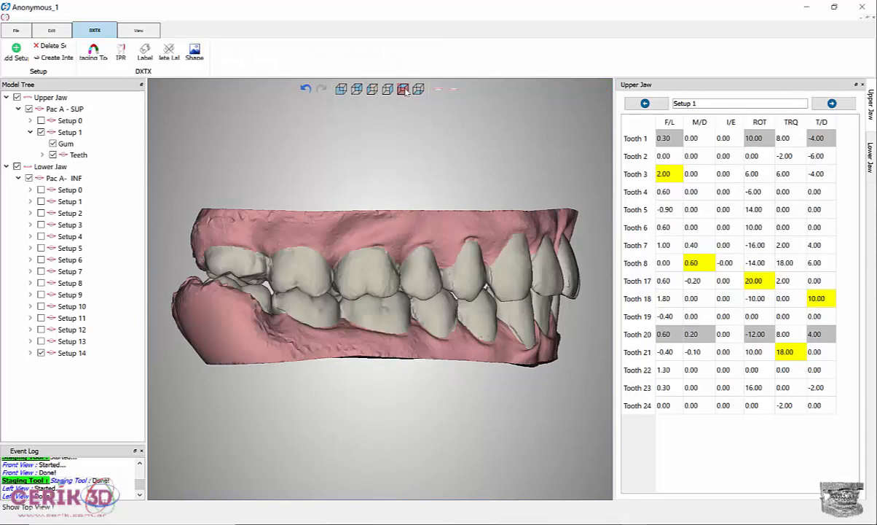
pyautogui.click(403, 89)
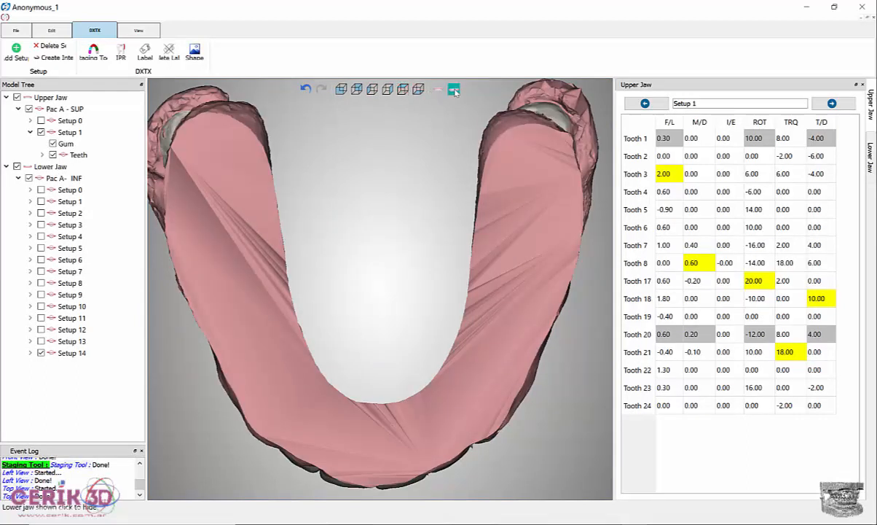
pyautogui.click(418, 89)
pyautogui.click(418, 89)
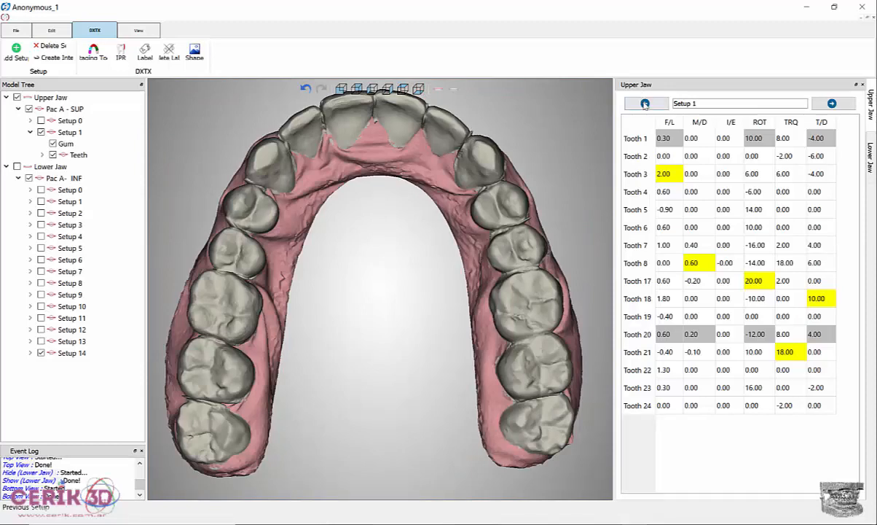
pyautogui.click(832, 103)
pyautogui.click(836, 102)
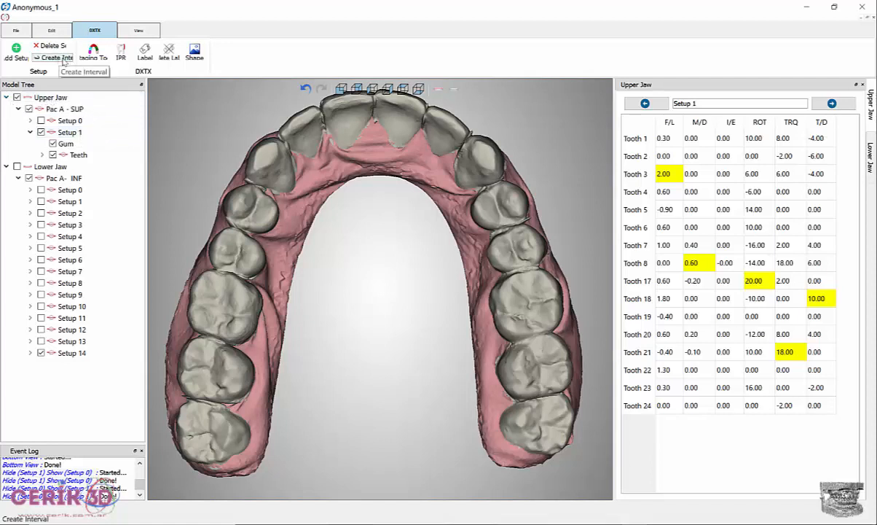
# Create 10 intervals for the upper jaw after consulting the tooth movement speed guide in Picture1.jpg.
pyautogui.click(58, 58)
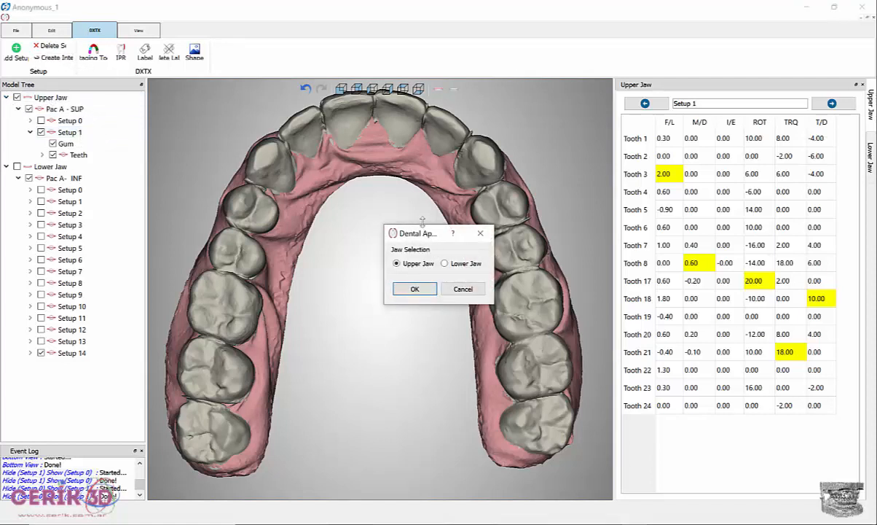
pyautogui.click(406, 289)
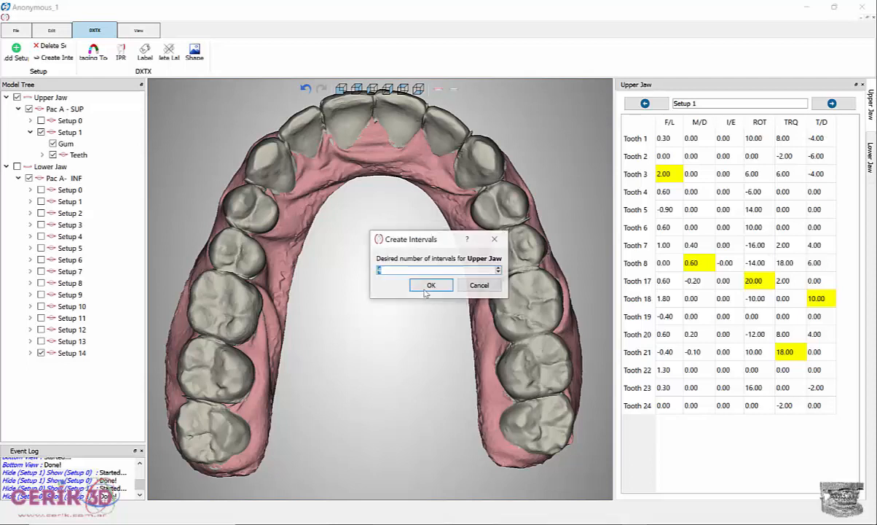
pyautogui.moveTo(436, 238); pyautogui.dragTo(374, 186)
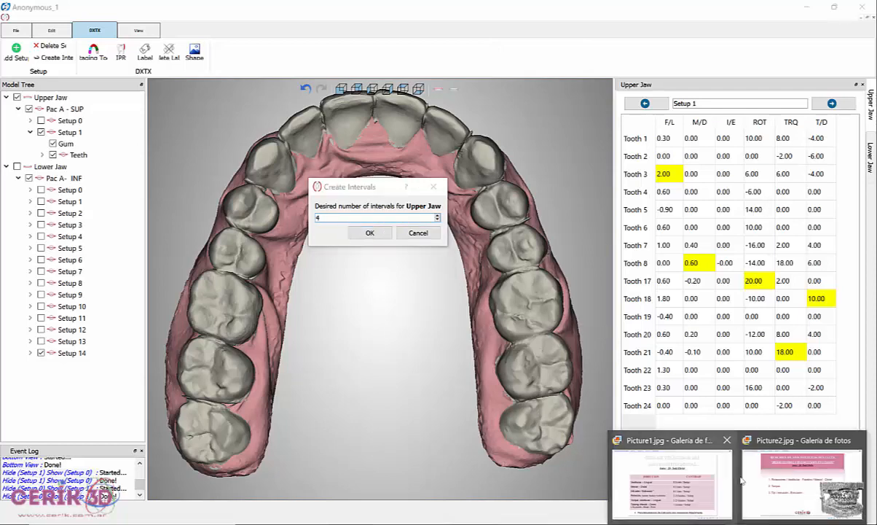
pyautogui.click(663, 459)
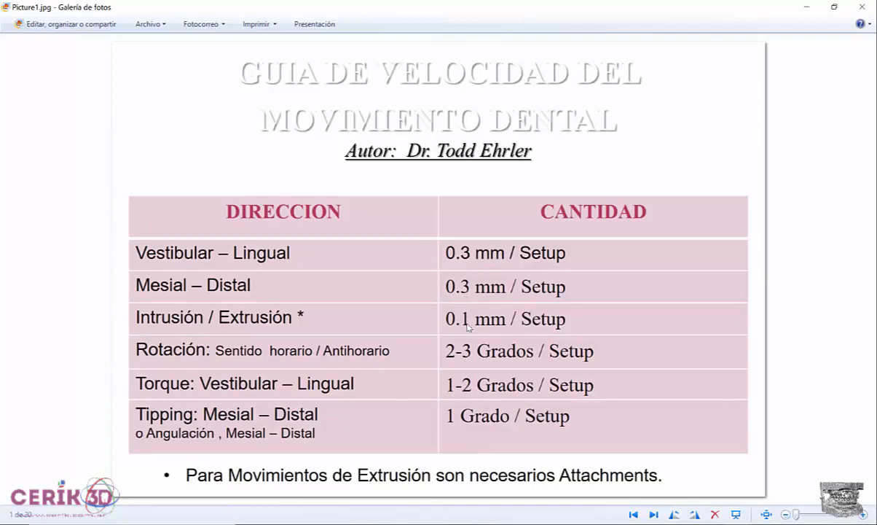
pyautogui.click(808, 8)
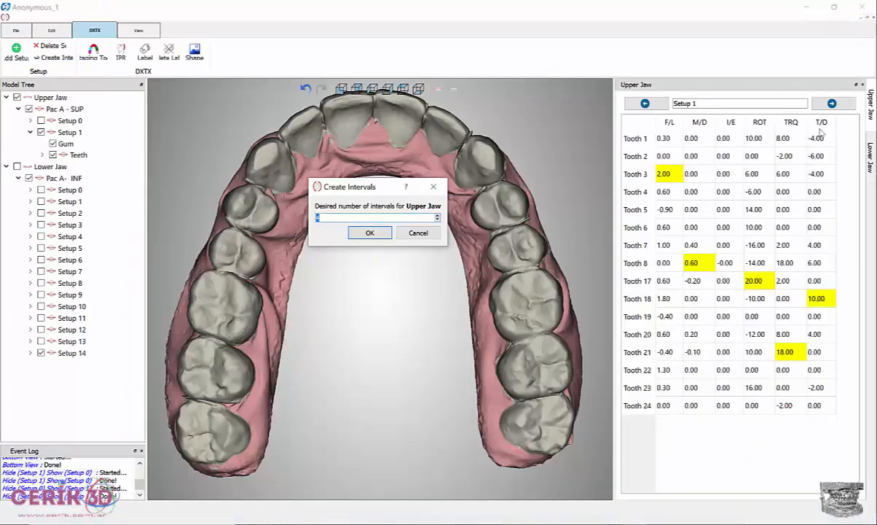
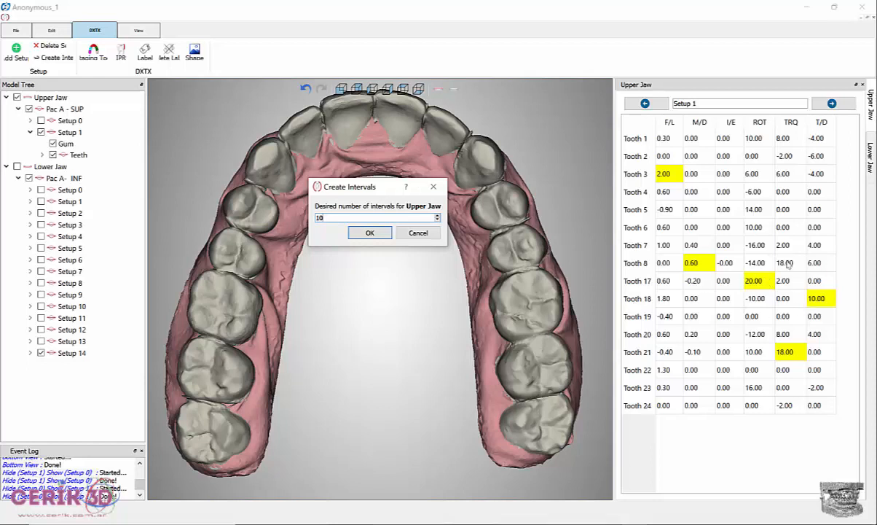
pyautogui.click(370, 233)
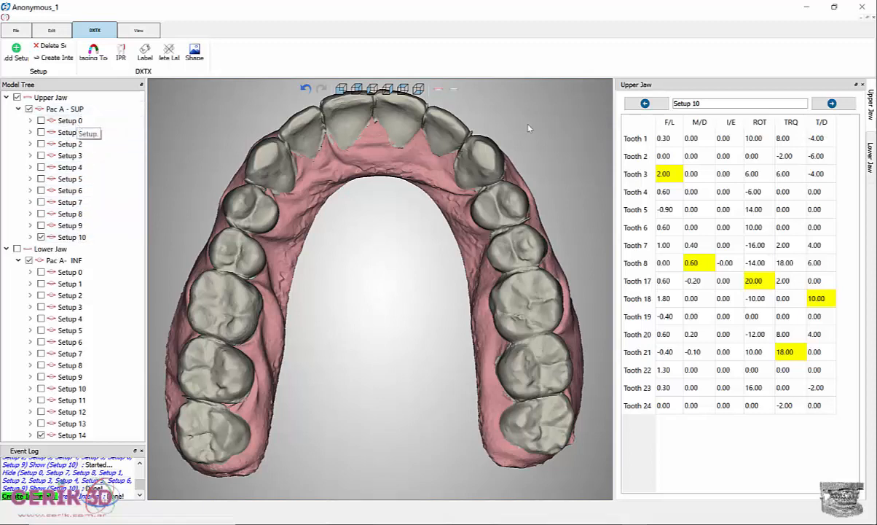
# Go back through the upper jaw setups from Setup 10 to Setup 0 to review the tooth movement from below.
pyautogui.click(645, 104)
pyautogui.click(645, 104)
pyautogui.click(644, 103)
pyautogui.click(645, 104)
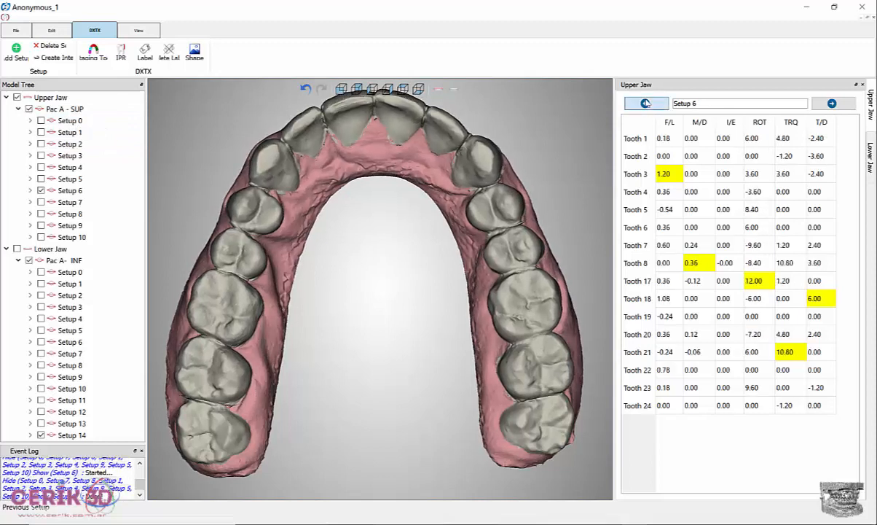
pyautogui.click(646, 103)
pyautogui.click(646, 102)
pyautogui.click(646, 103)
pyautogui.click(646, 102)
pyautogui.click(646, 103)
pyautogui.click(647, 103)
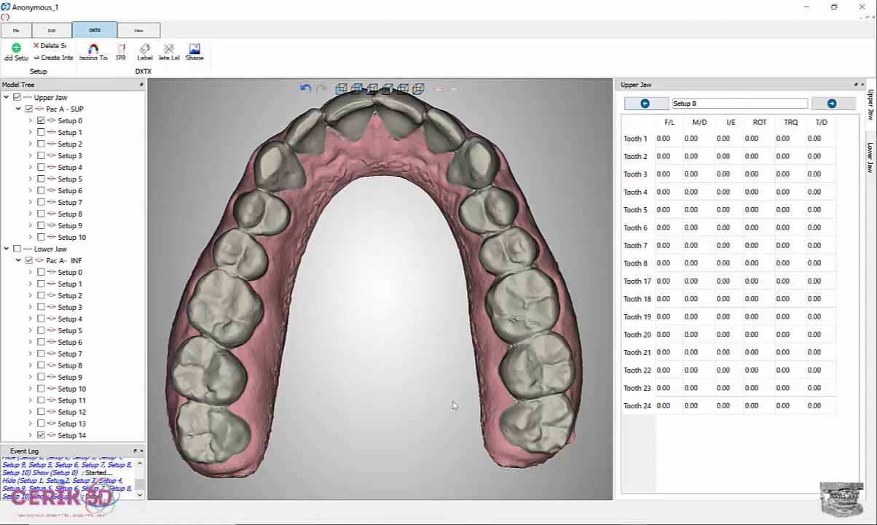
# Check Setup 1's movement values for teeth 3 and 18 against the tooth movement speed guide in Picture1.jpg.
pyautogui.click(836, 105)
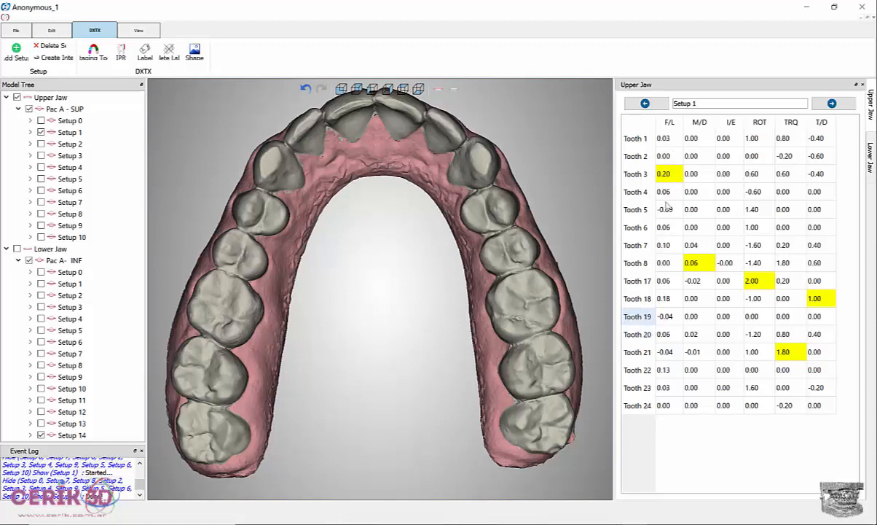
pyautogui.click(636, 173)
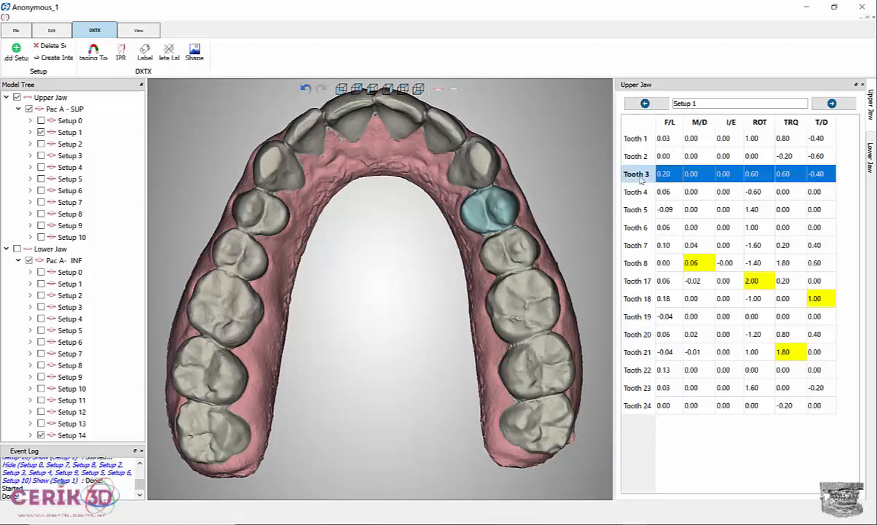
pyautogui.click(589, 151)
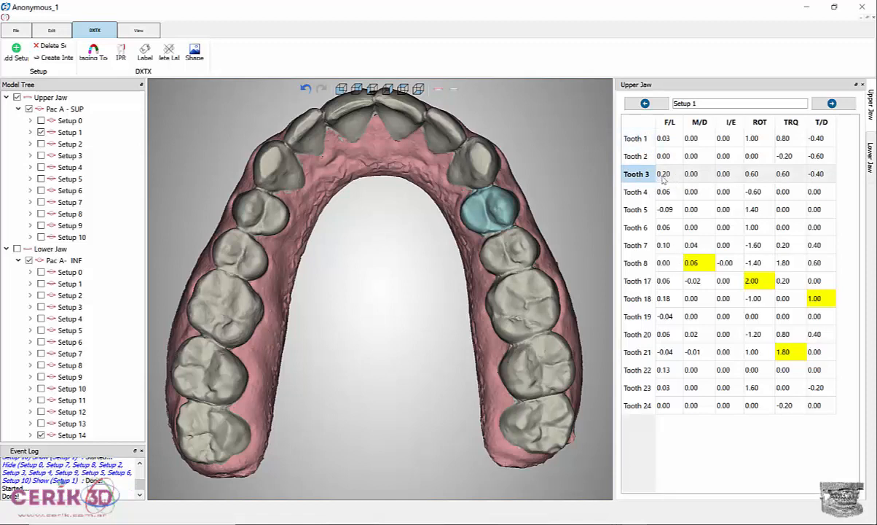
pyautogui.moveTo(738, 523)
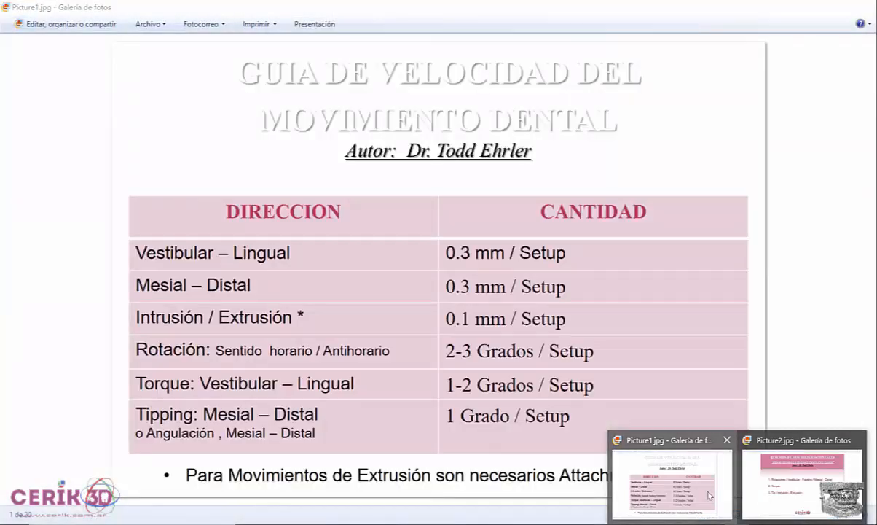
pyautogui.click(708, 495)
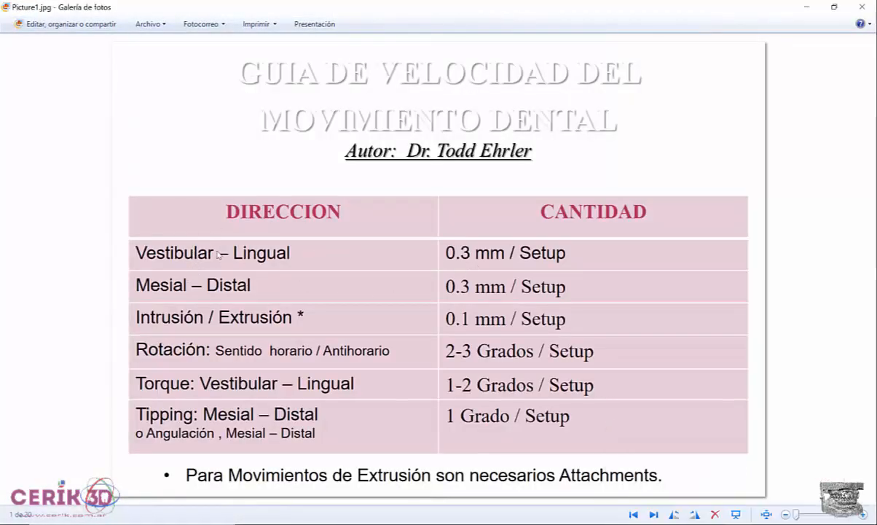
pyautogui.click(807, 6)
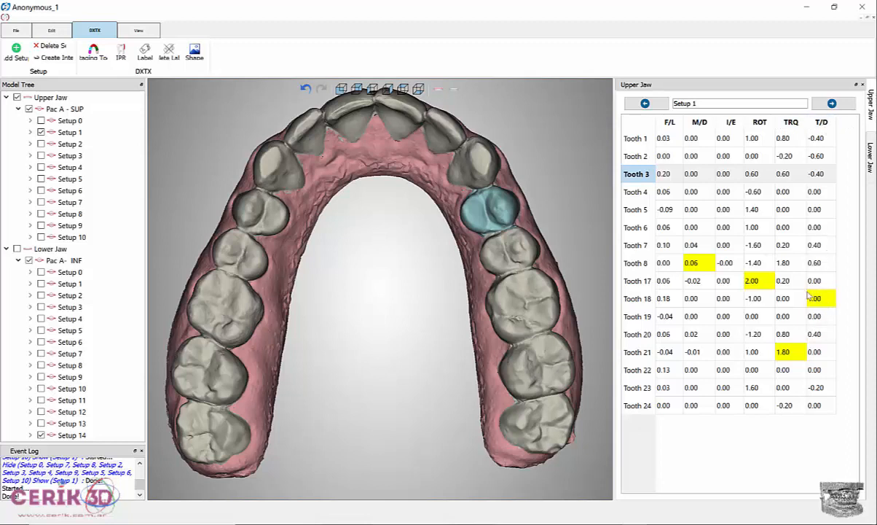
pyautogui.click(640, 299)
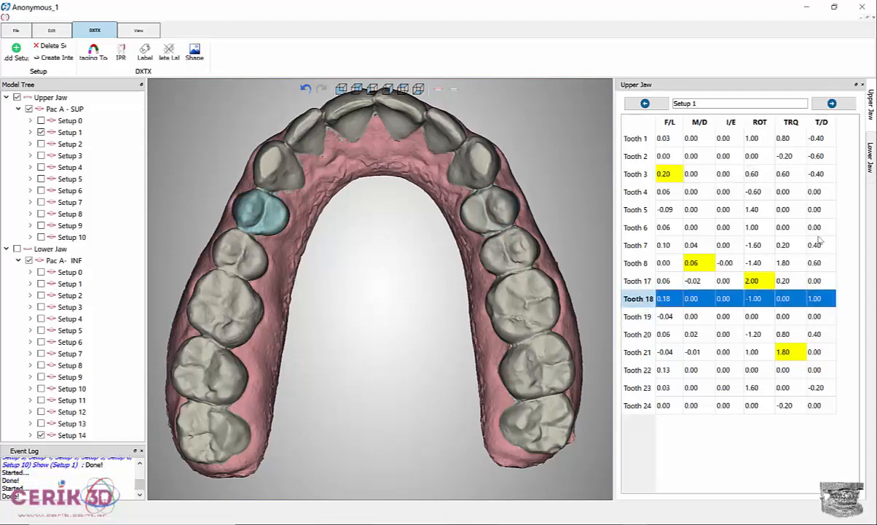
# Review the upper jaw's tooth movement from the side, advancing through the stages from Setup 0 to Setup 10.
pyautogui.moveTo(380, 129); pyautogui.dragTo(502, 357)
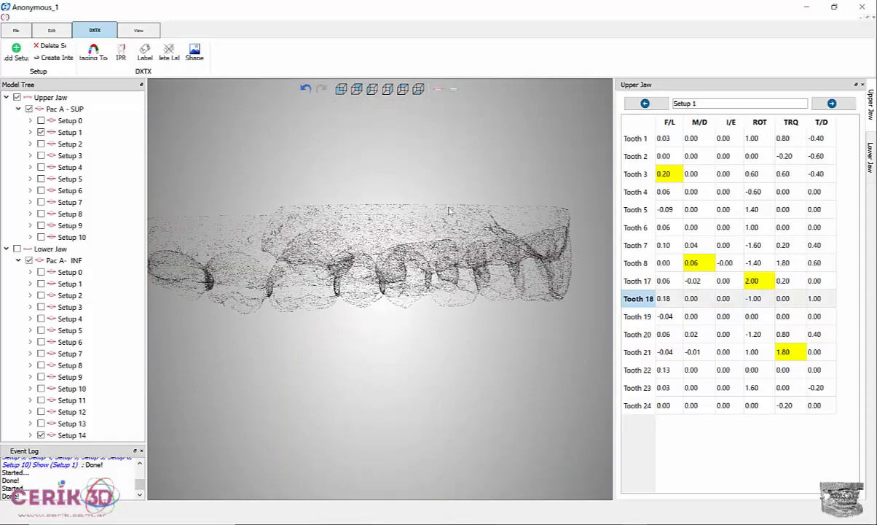
pyautogui.click(655, 107)
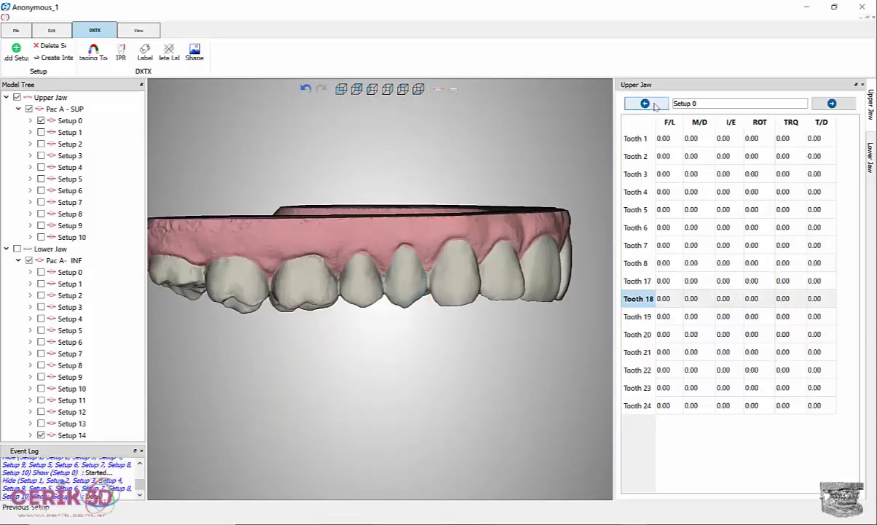
pyautogui.click(840, 105)
pyautogui.click(840, 105)
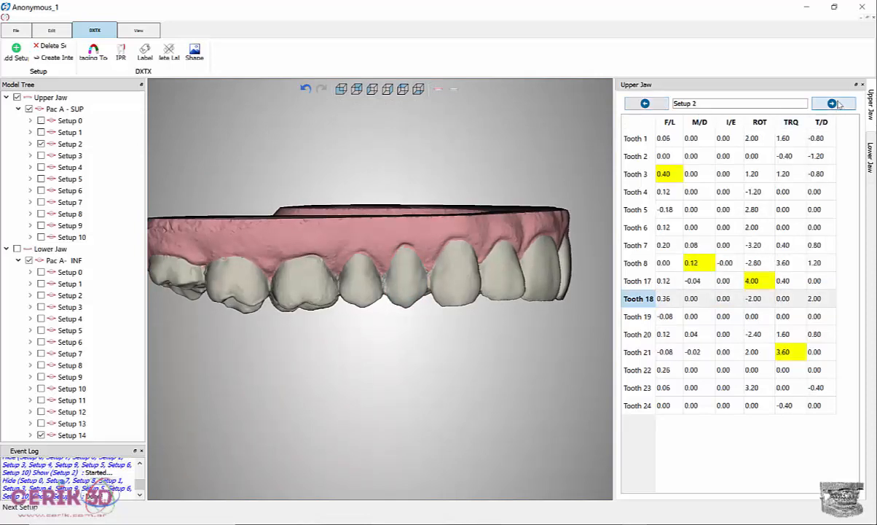
pyautogui.click(840, 105)
pyautogui.doubleClick(840, 105)
pyautogui.click(840, 105)
pyautogui.click(840, 105)
pyautogui.click(840, 105)
pyautogui.click(840, 105)
pyautogui.click(838, 104)
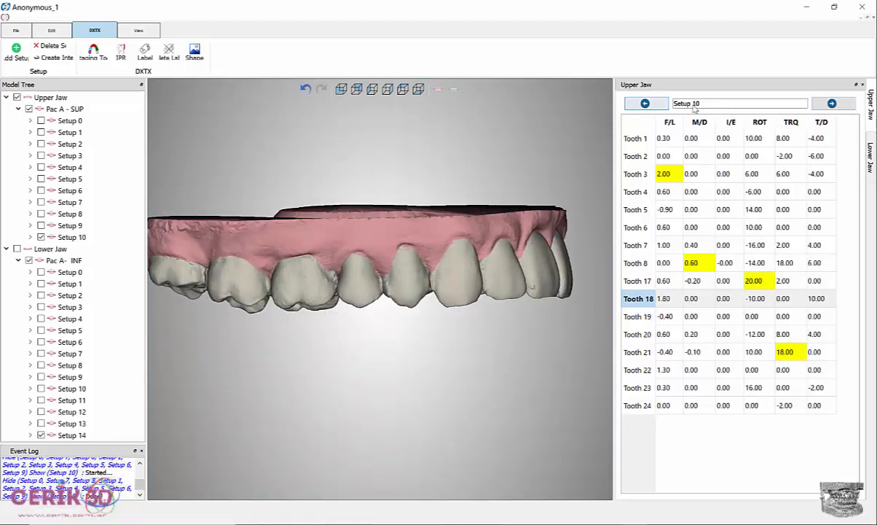
# Go back through the upper jaw stages from Setup 10 to Setup 0 in the side view.
pyautogui.click(640, 104)
pyautogui.click(641, 104)
pyautogui.click(640, 104)
pyautogui.click(640, 104)
pyautogui.click(641, 104)
pyautogui.click(640, 104)
pyautogui.click(641, 104)
pyautogui.click(641, 105)
pyautogui.click(641, 104)
pyautogui.click(640, 104)
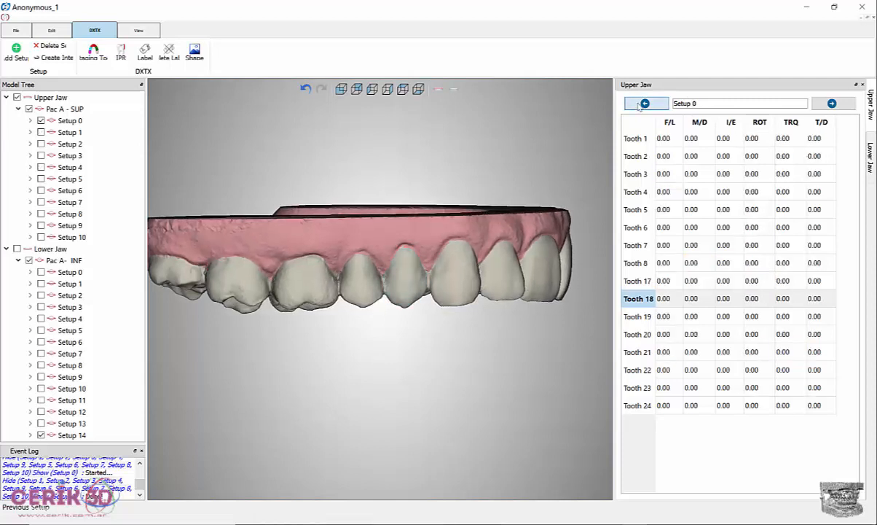
# Replay the upper jaw's staged movement forward to Setup 10 from the side.
pyautogui.click(832, 104)
pyautogui.click(832, 104)
pyautogui.click(832, 104)
pyautogui.click(832, 104)
pyautogui.click(832, 104)
pyautogui.click(832, 104)
pyautogui.click(832, 105)
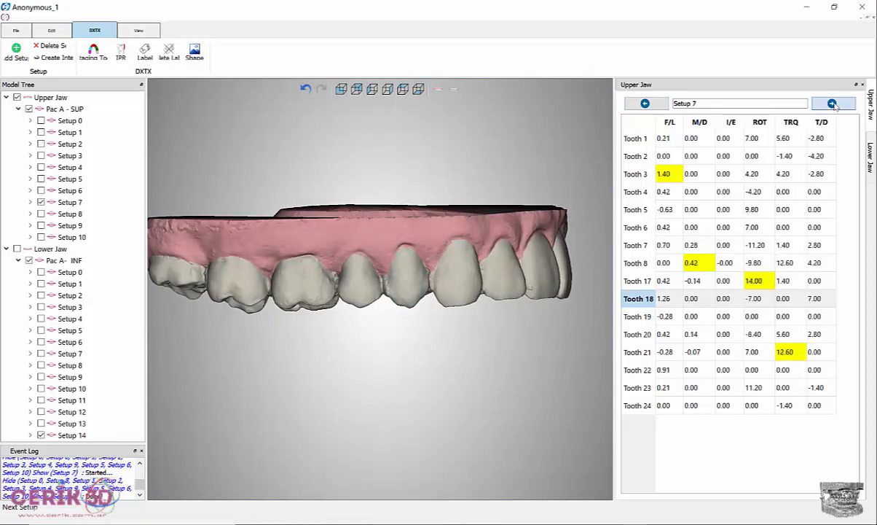
pyautogui.click(832, 104)
pyautogui.click(832, 104)
pyautogui.click(832, 104)
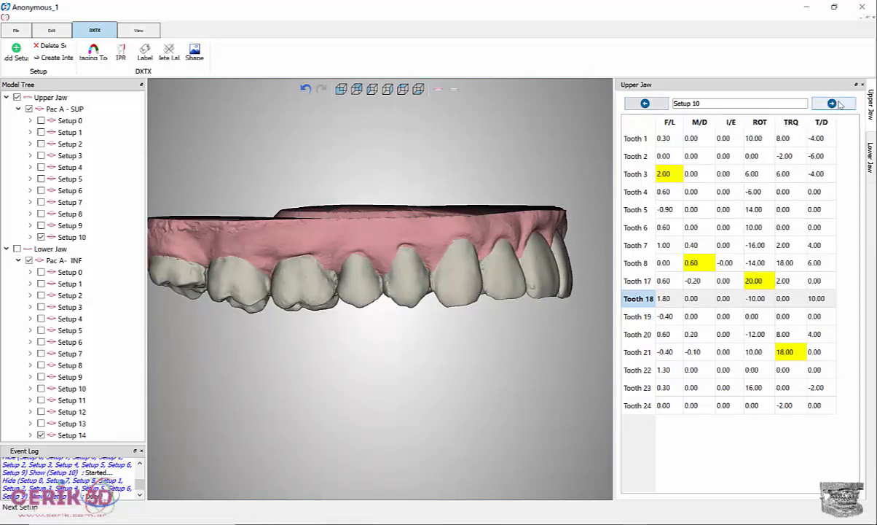
# Show the lower jaw and examine the bite at the upper jaw's Setup 10 from the front and right side.
pyautogui.click(453, 88)
pyautogui.click(340, 88)
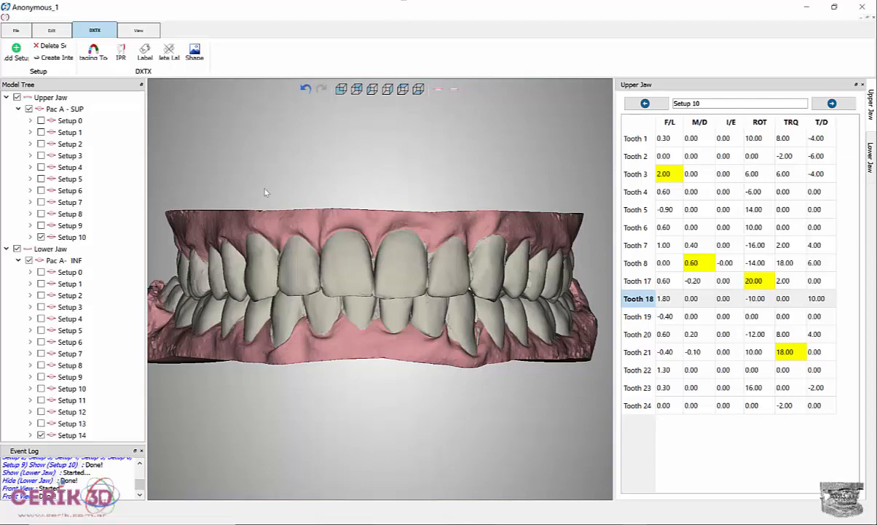
pyautogui.moveTo(295, 267)
pyautogui.mouseDown(button='middle')
pyautogui.moveTo(425, 304)
pyautogui.moveTo(503, 346)
pyautogui.moveTo(544, 355)
pyautogui.mouseUp(button='middle')
pyautogui.moveTo(382, 318); pyautogui.dragTo(438, 305, button='middle')
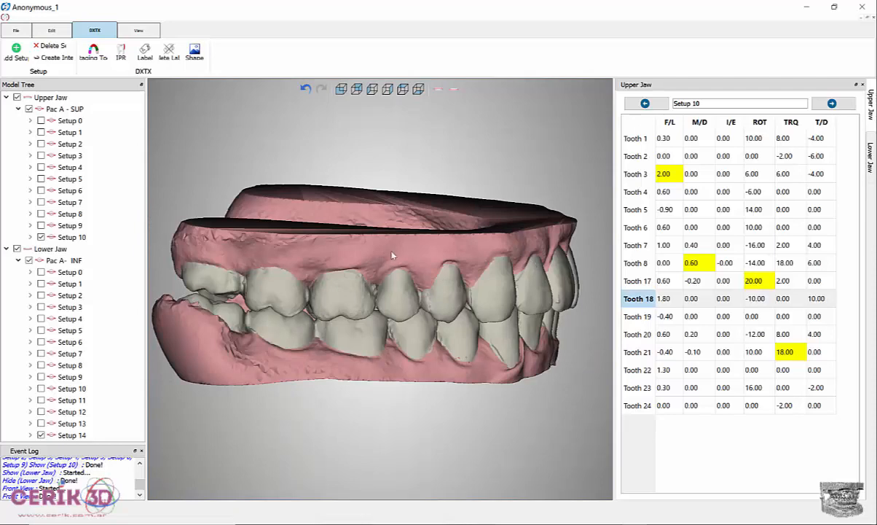
pyautogui.moveTo(391, 254); pyautogui.dragTo(345, 303, button='middle')
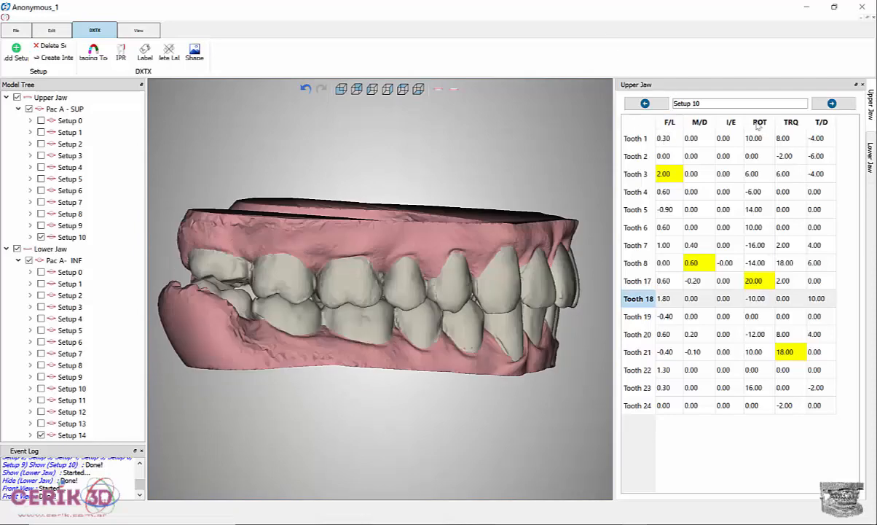
# Step the upper jaw back from Setup 10 to Setup 2 to review the bite changes with the lower jaw shown.
pyautogui.click(648, 106)
pyautogui.click(649, 106)
pyautogui.click(648, 107)
pyautogui.click(649, 106)
pyautogui.click(649, 106)
pyautogui.click(648, 106)
pyautogui.click(649, 106)
pyautogui.click(648, 106)
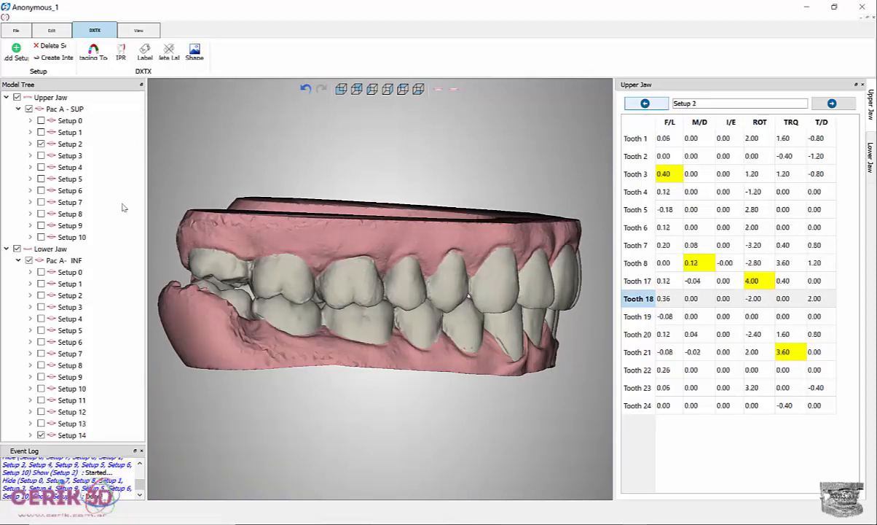
# Display only Setup 0 of both jaws, hiding the upper jaw's Setup 2 and the lower jaw's Setup 14.
pyautogui.click(41, 121)
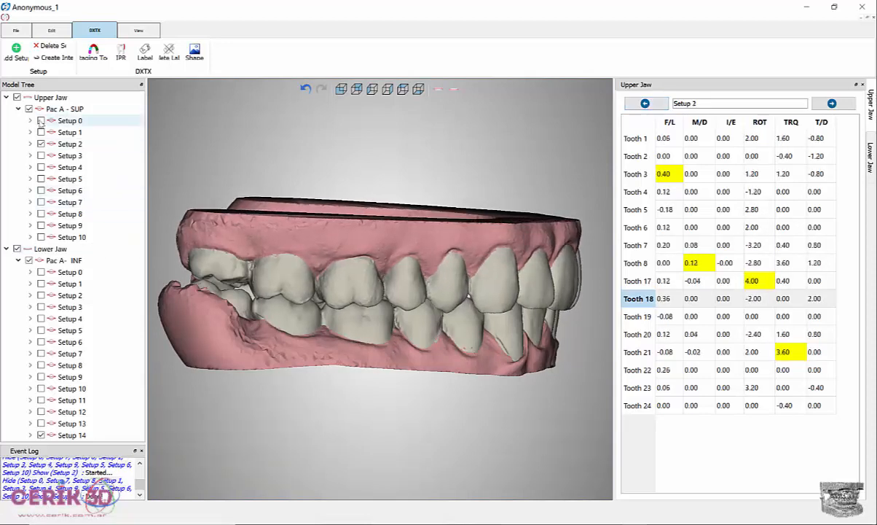
pyautogui.click(41, 271)
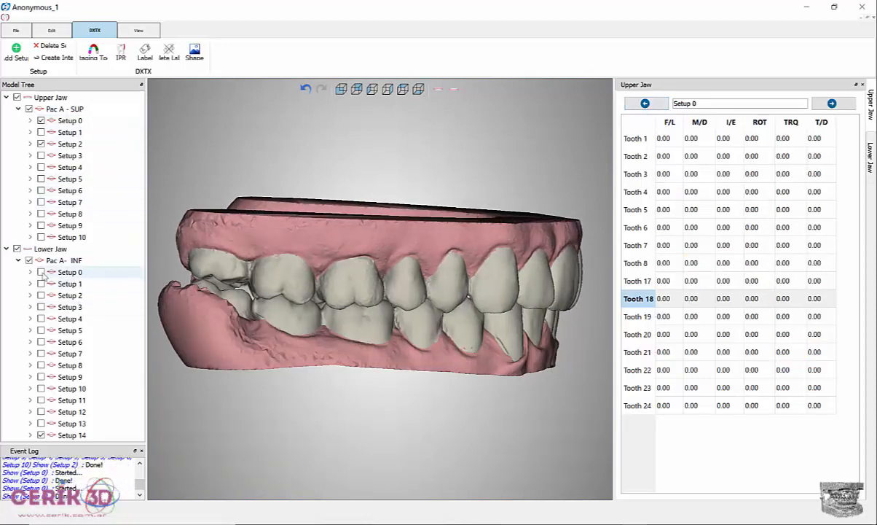
pyautogui.click(41, 435)
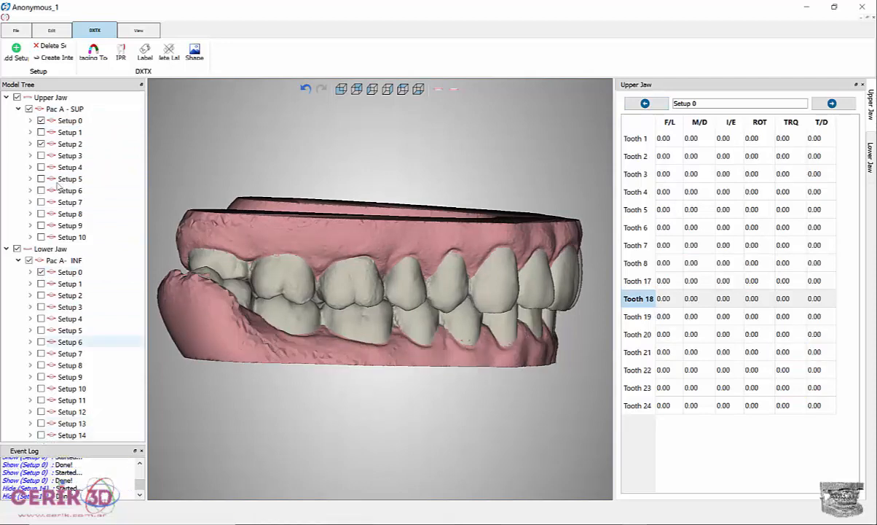
pyautogui.click(41, 144)
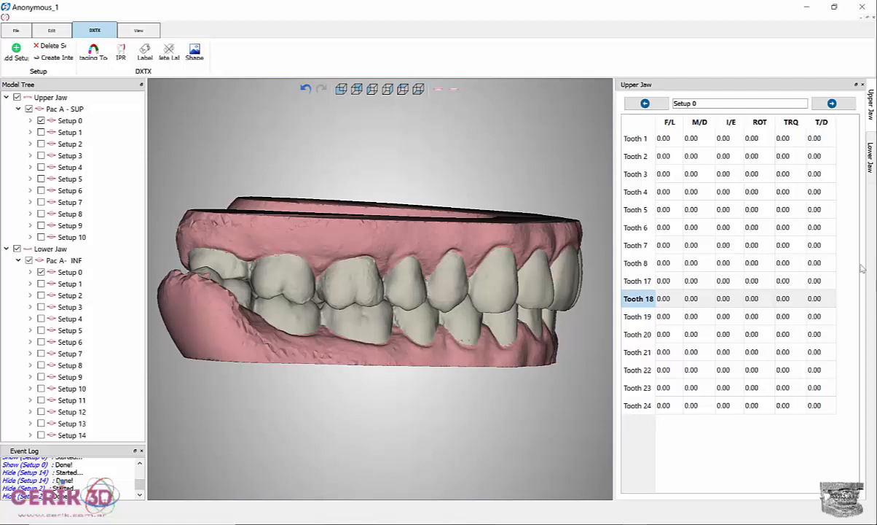
# View the lower jaw's Setup 0 movement table, rearrange the jaw tables, and return to the upper jaw's table.
pyautogui.click(868, 169)
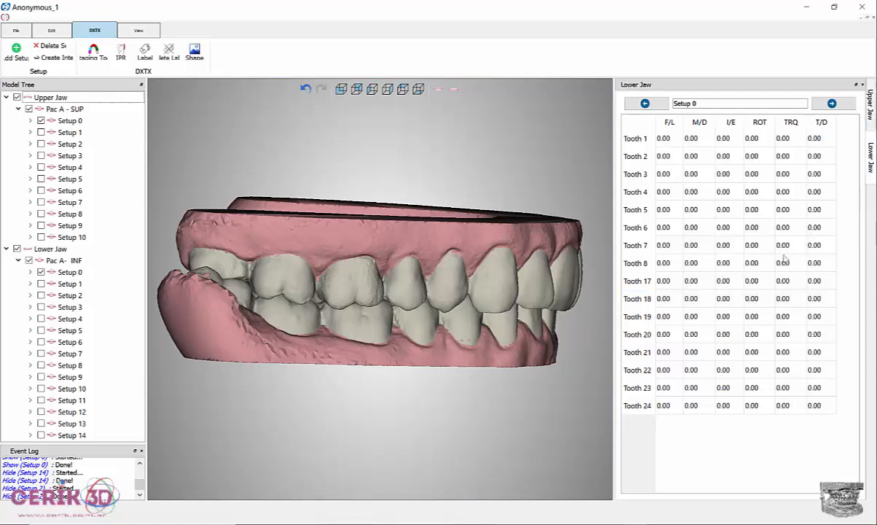
pyautogui.moveTo(873, 258); pyautogui.dragTo(871, 260)
pyautogui.moveTo(801, 186); pyautogui.dragTo(754, 229)
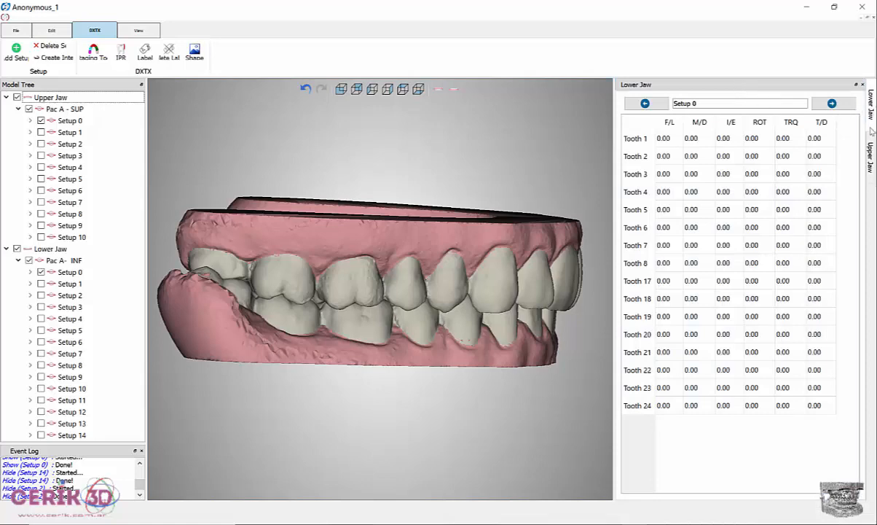
pyautogui.moveTo(725, 83); pyautogui.dragTo(778, 318)
pyautogui.click(392, 289)
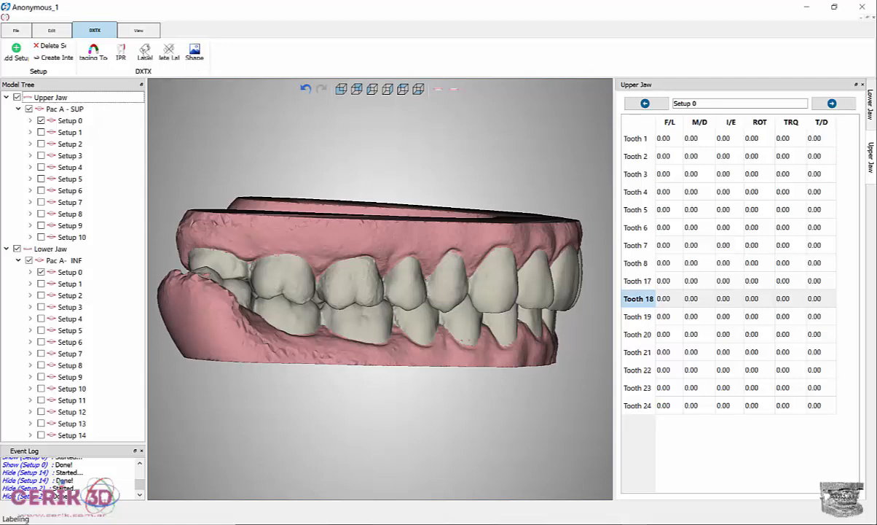
# Place a prefixed ST label for all setups on the upper right second molar with the Label tool.
pyautogui.click(144, 51)
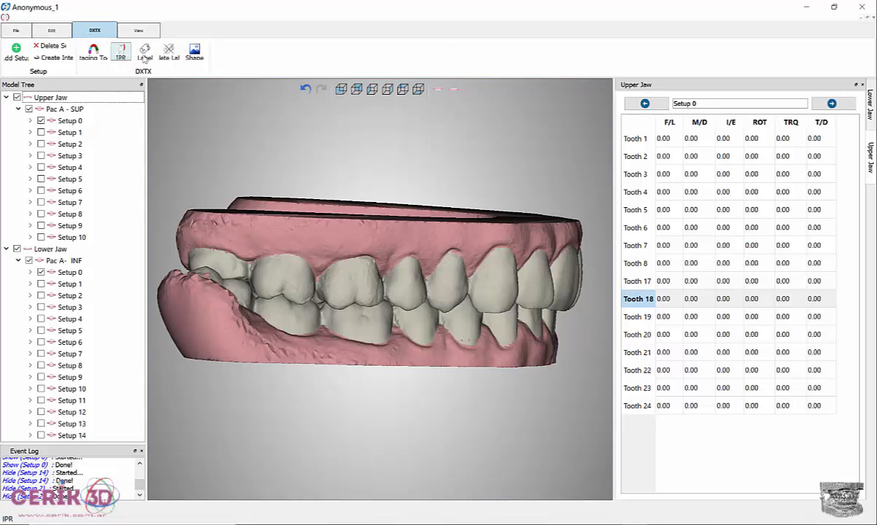
pyautogui.click(145, 53)
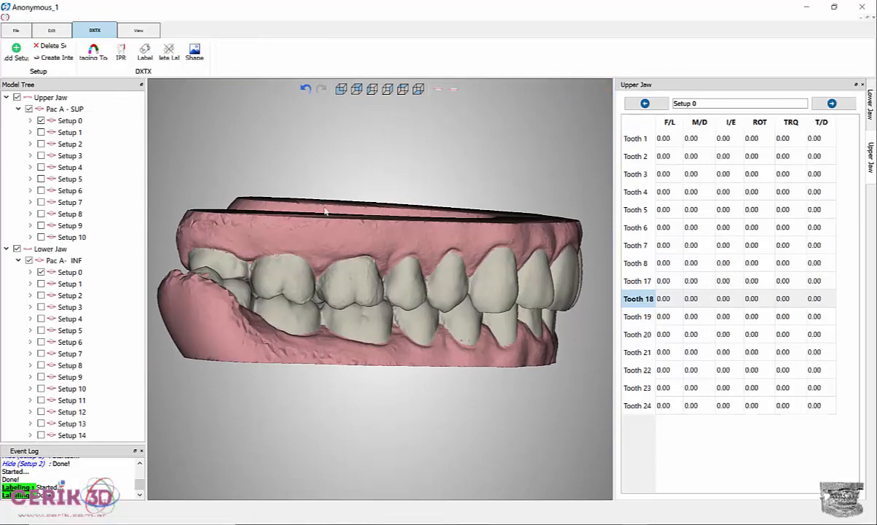
pyautogui.click(145, 51)
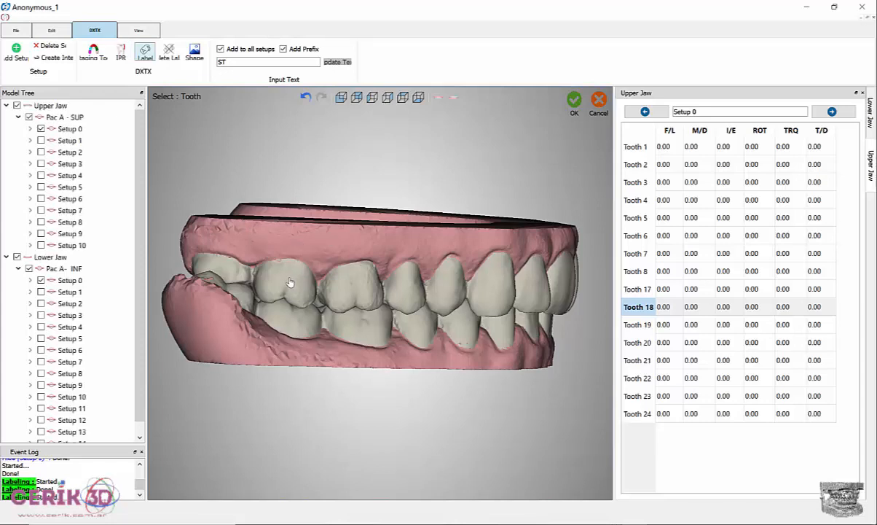
pyautogui.click(289, 282)
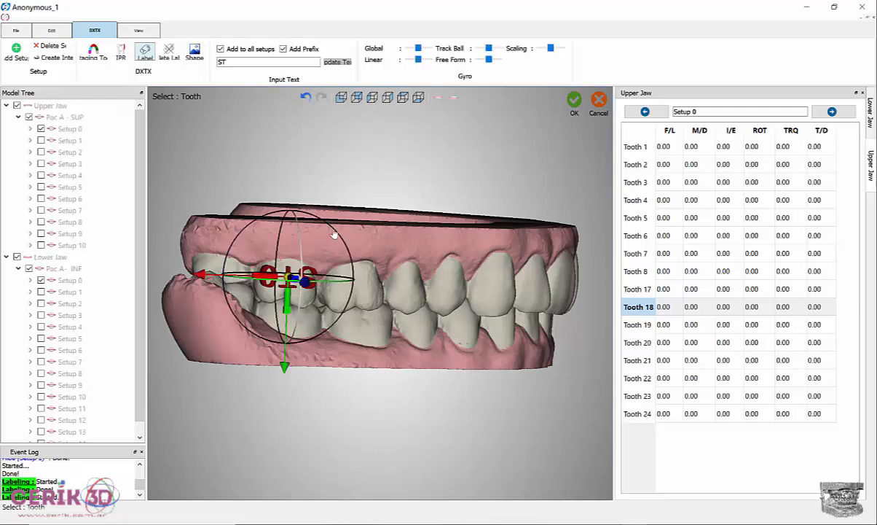
# Rotate the ST label upright on the upper right second molar, scale it down, and center it on the crown.
pyautogui.moveTo(314, 306); pyautogui.dragTo(255, 324)
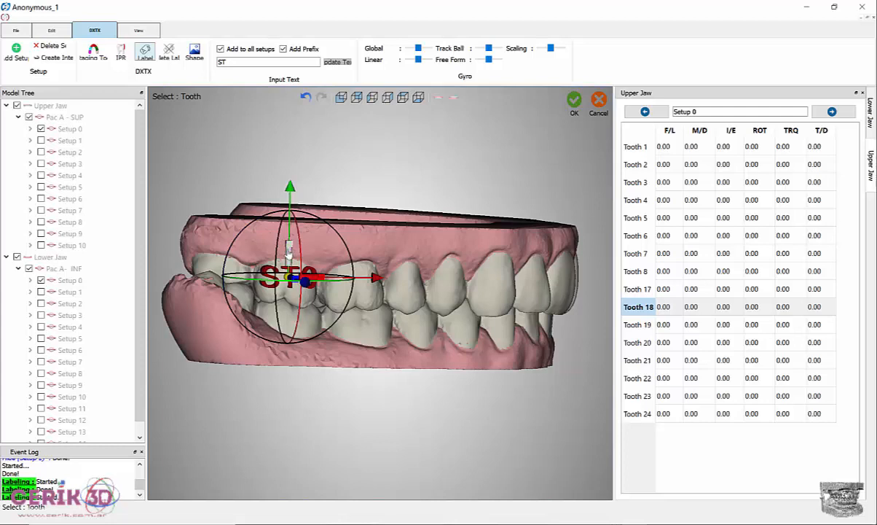
pyautogui.moveTo(289, 258); pyautogui.dragTo(307, 281)
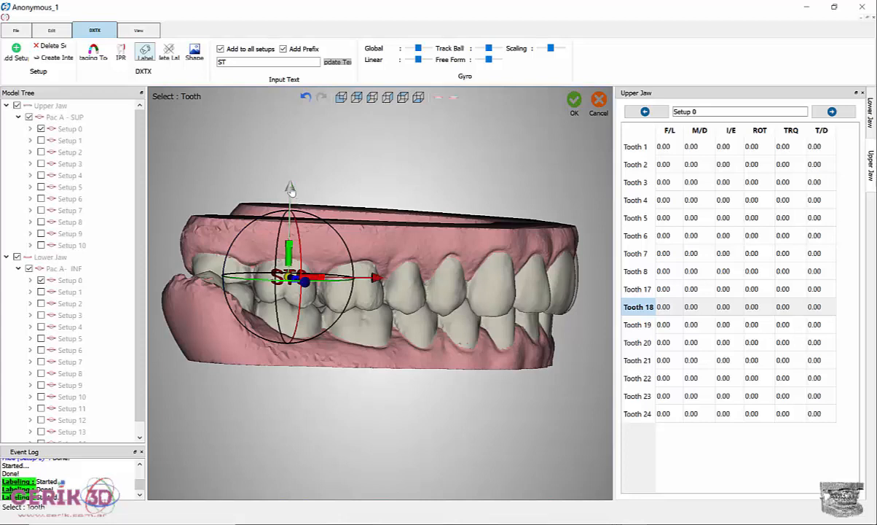
pyautogui.moveTo(292, 196); pyautogui.dragTo(290, 188)
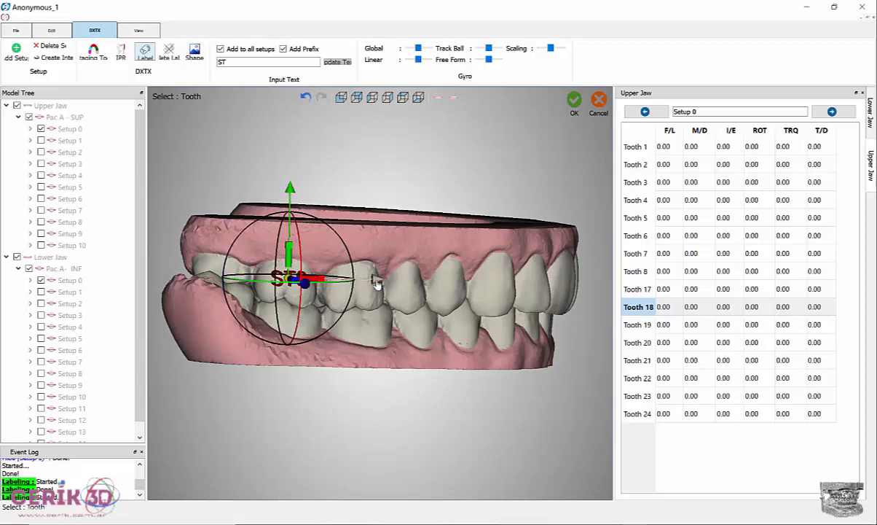
pyautogui.moveTo(376, 284); pyautogui.dragTo(374, 284)
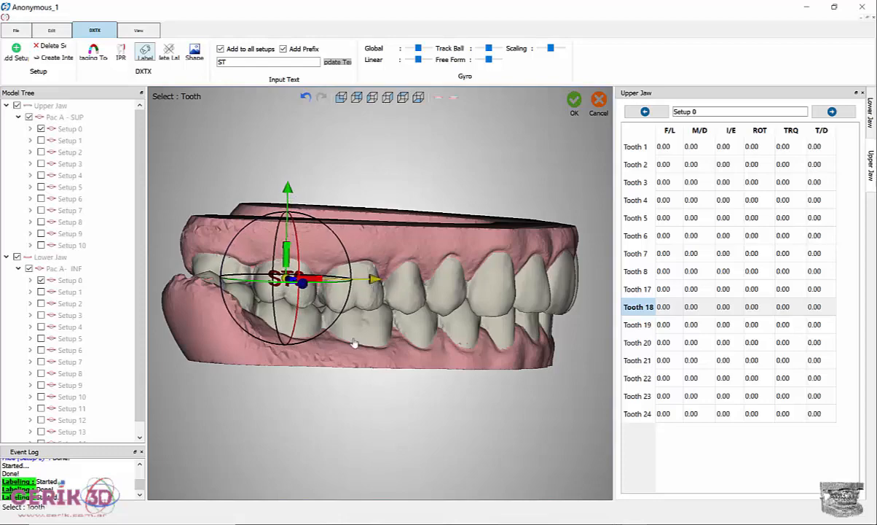
# Hide the lower jaw, seat the ST label into the upper molar's outer surface, and apply it to all setups.
pyautogui.moveTo(363, 245)
pyautogui.mouseDown(button='middle')
pyautogui.moveTo(369, 191)
pyautogui.moveTo(398, 165)
pyautogui.mouseUp(button='middle')
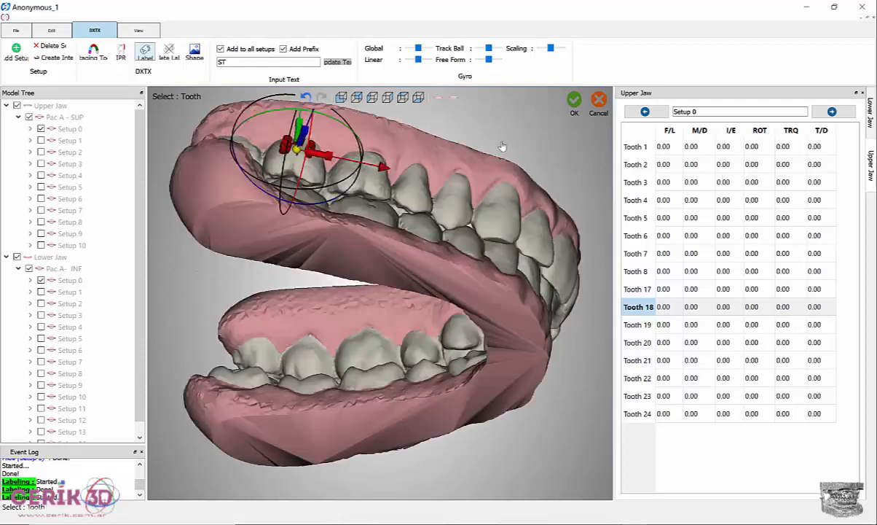
pyautogui.moveTo(566, 241)
pyautogui.mouseDown(button='middle')
pyautogui.moveTo(565, 252)
pyautogui.moveTo(473, 245)
pyautogui.mouseUp(button='middle')
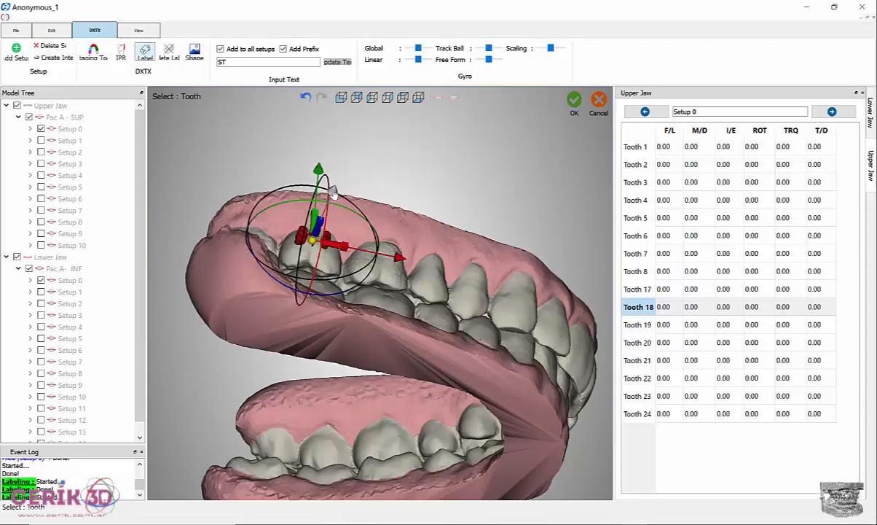
pyautogui.moveTo(334, 193); pyautogui.dragTo(349, 221)
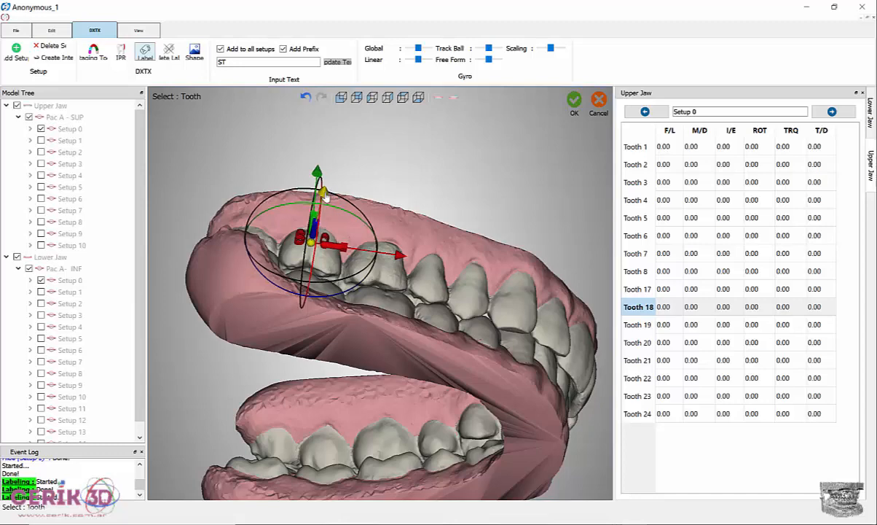
pyautogui.moveTo(435, 167); pyautogui.dragTo(452, 105, button='middle')
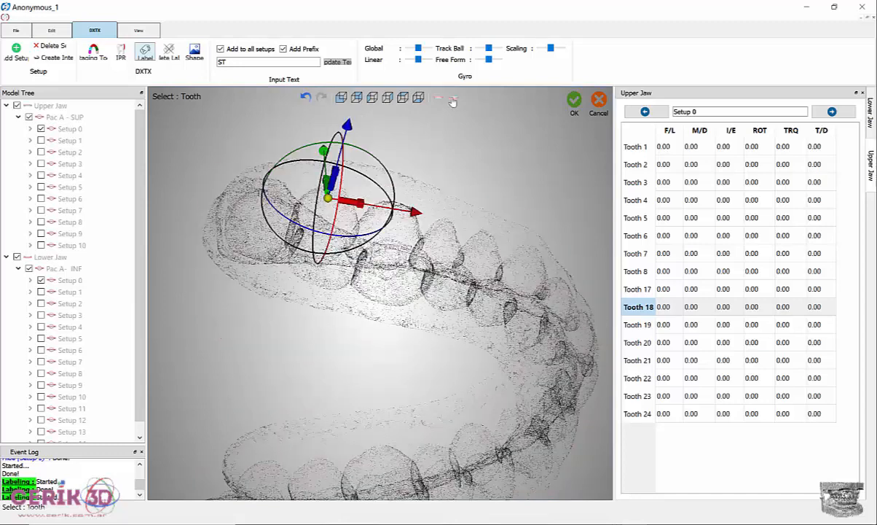
pyautogui.click(453, 99)
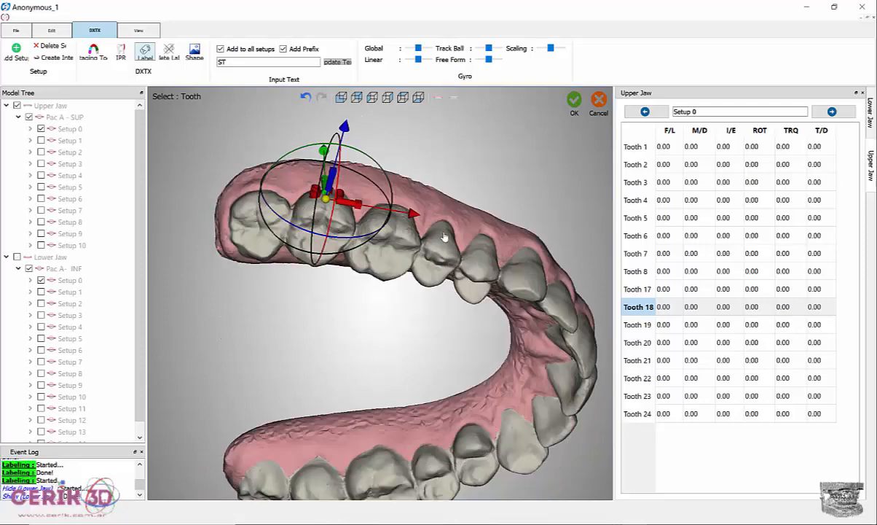
pyautogui.moveTo(422, 252); pyautogui.dragTo(388, 204, button='middle')
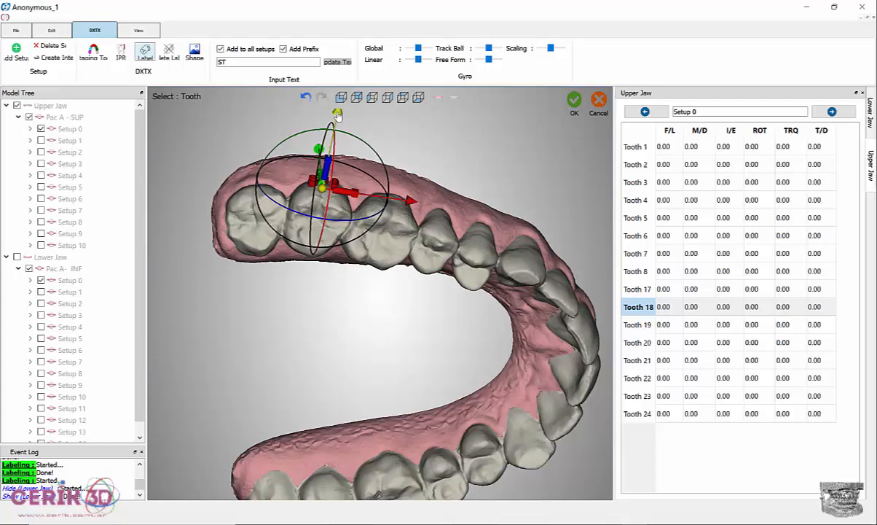
pyautogui.moveTo(337, 115); pyautogui.dragTo(338, 116)
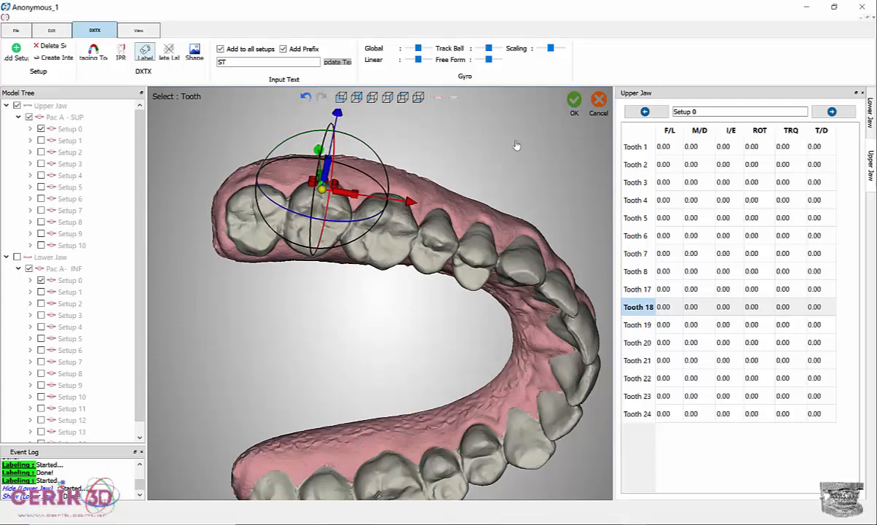
pyautogui.click(574, 102)
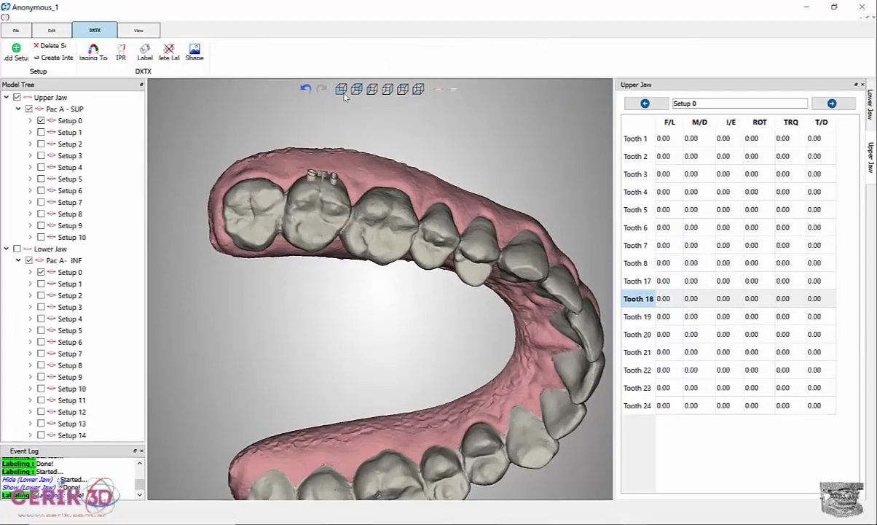
# Check the upper molar's label in the side view by stepping the upper jaw through its setups and back to Setup 0.
pyautogui.click(356, 88)
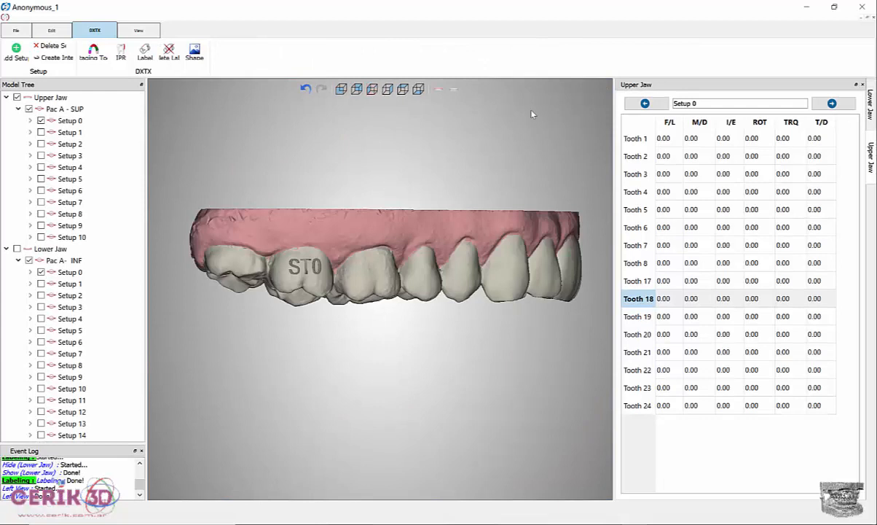
pyautogui.click(836, 105)
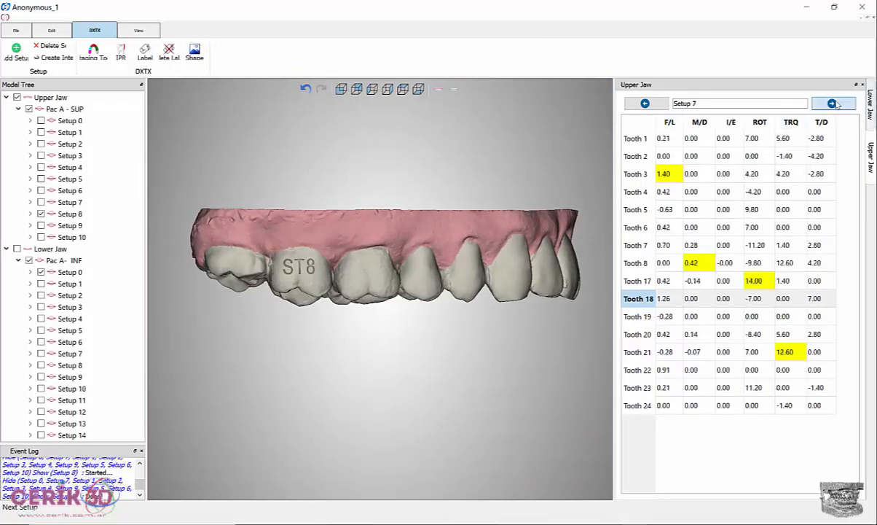
pyautogui.click(644, 104)
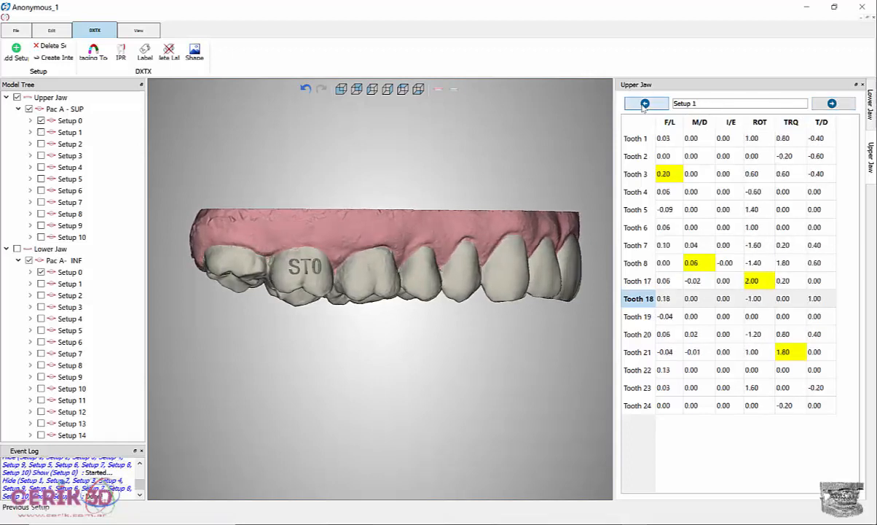
# Show the lower jaw and engrave a prefixed ST label for all setups on the right molar below the labeled upper tooth.
pyautogui.click(453, 90)
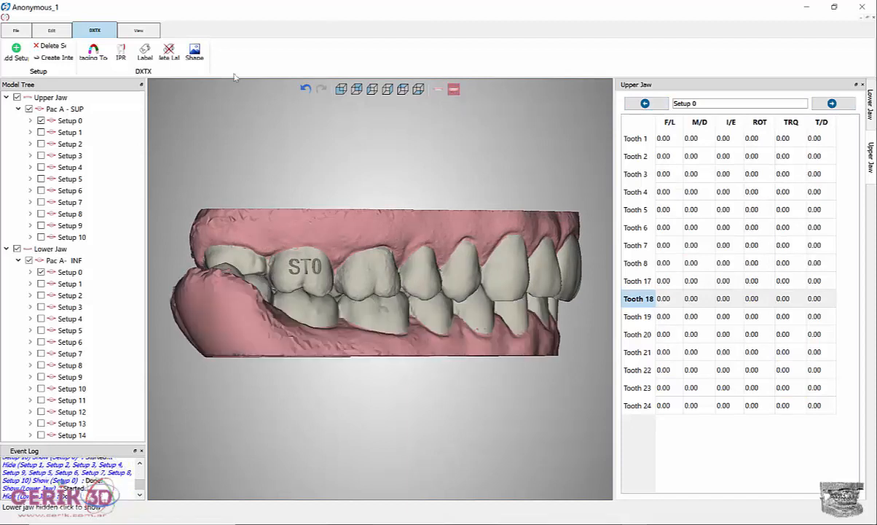
pyautogui.click(145, 52)
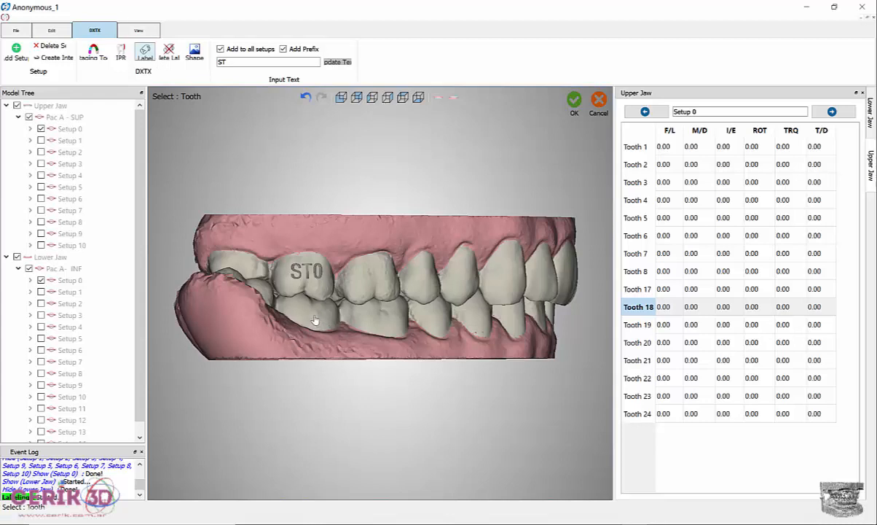
pyautogui.click(315, 318)
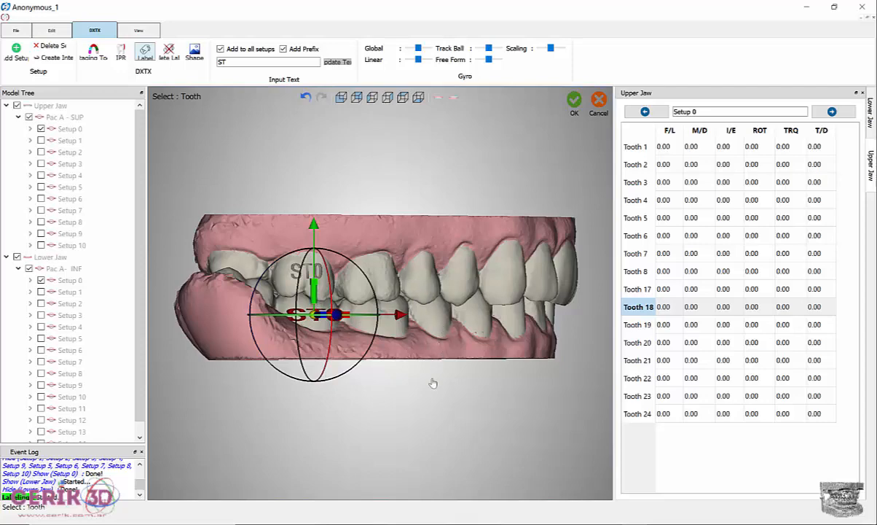
pyautogui.moveTo(427, 387); pyautogui.dragTo(421, 415)
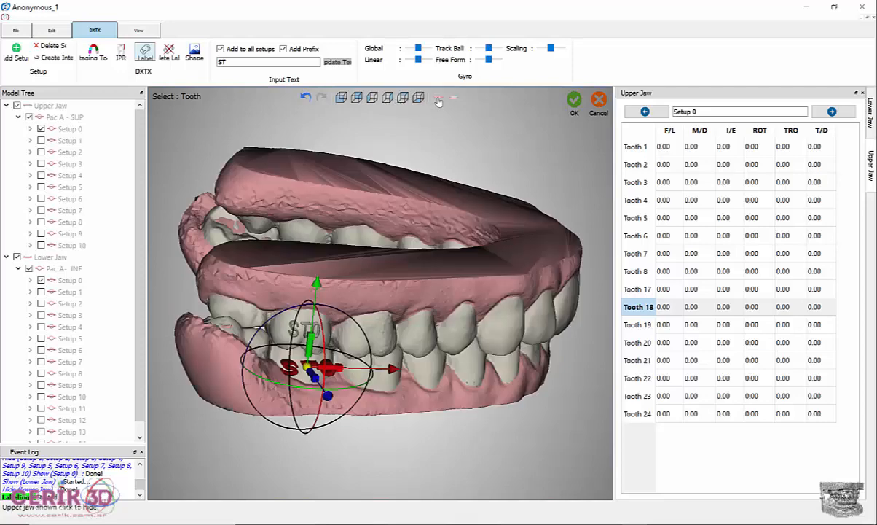
pyautogui.click(418, 97)
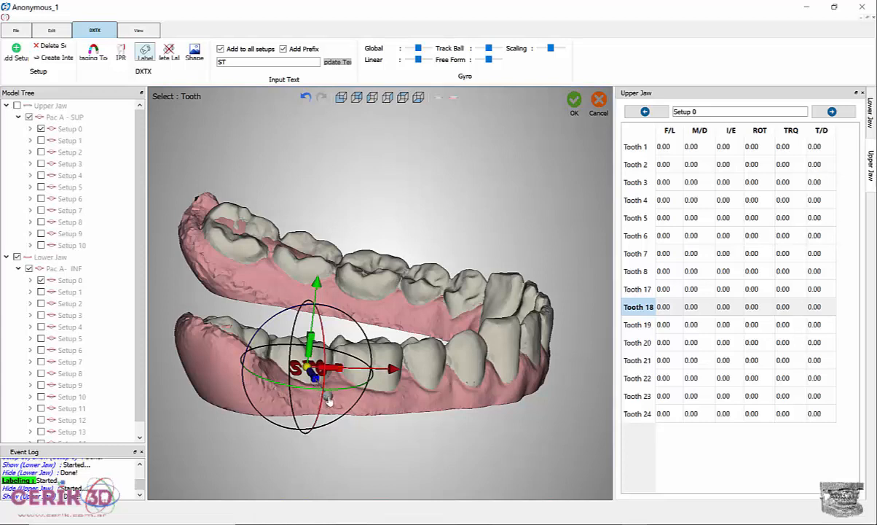
pyautogui.moveTo(327, 397); pyautogui.dragTo(325, 397)
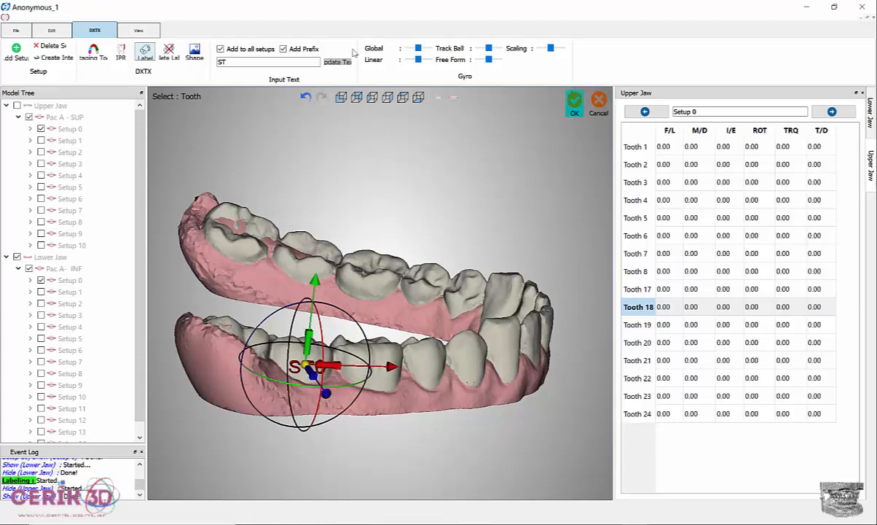
pyautogui.click(574, 104)
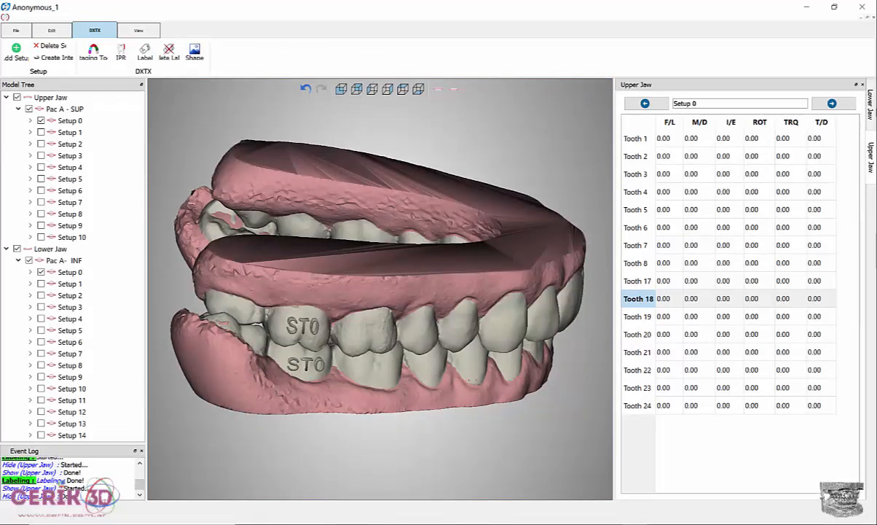
# Check the lower molar's label by stepping the lower jaw's setups up to Setup 14 and back to Setup 0.
pyautogui.click(869, 104)
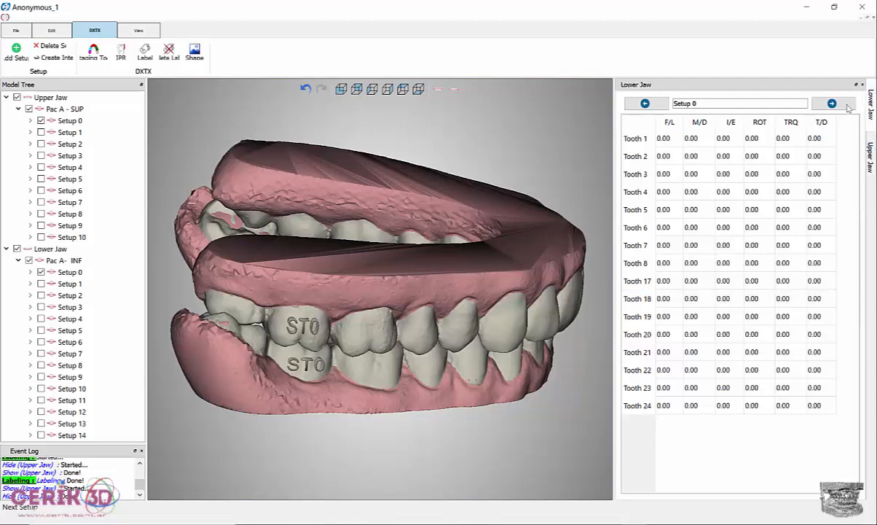
pyautogui.click(847, 107)
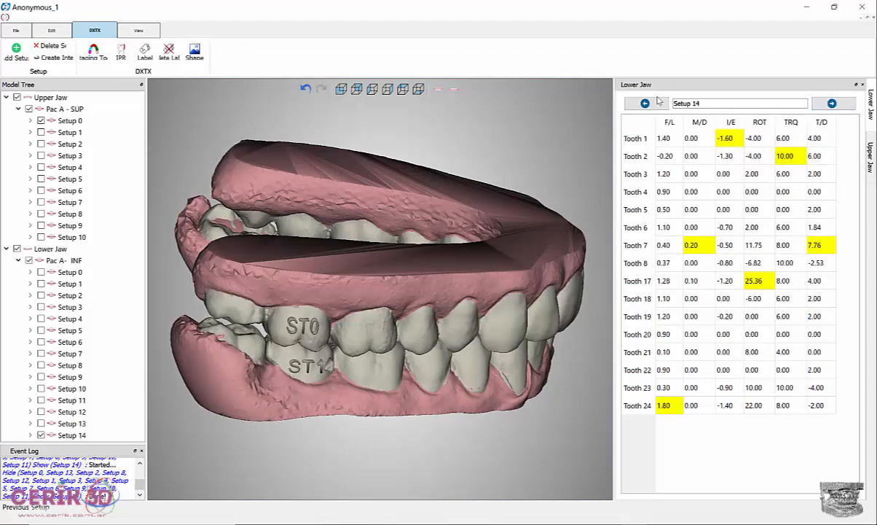
pyautogui.click(655, 103)
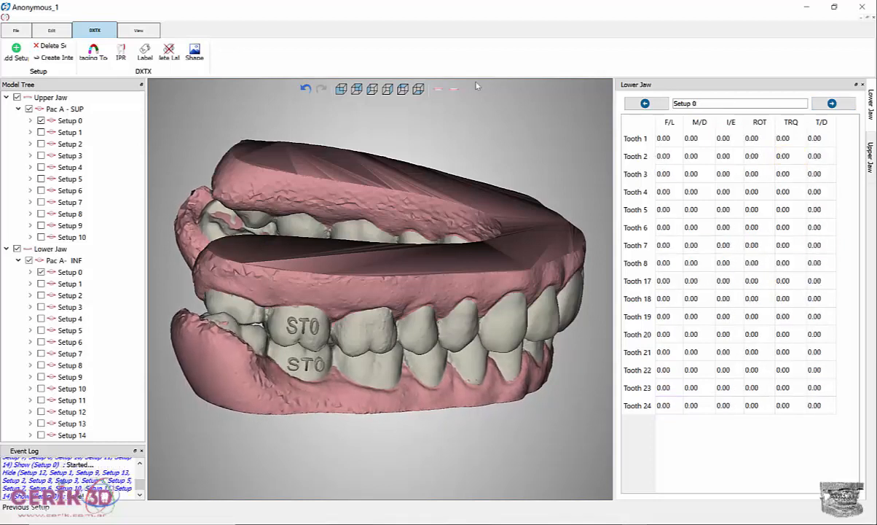
# Step the lower jaw from Setup 0 to Setup 14 in front view to review its movements against the upper jaw.
pyautogui.click(342, 89)
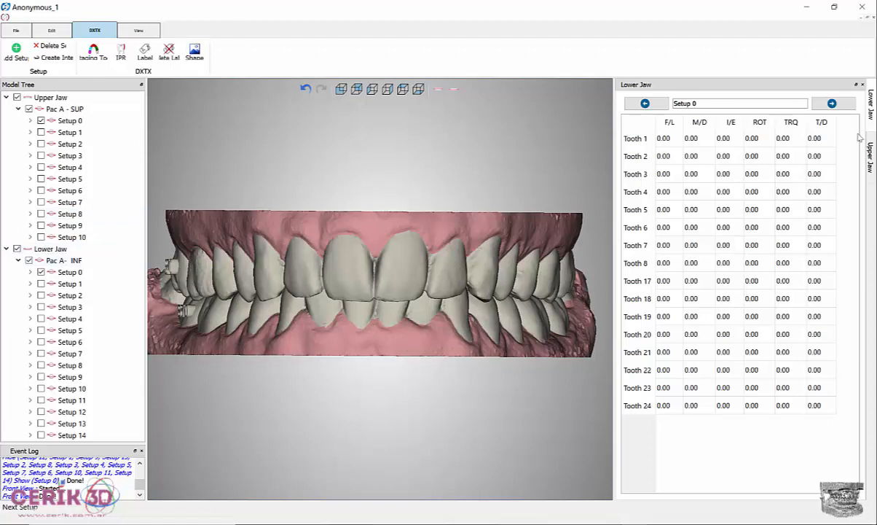
pyautogui.click(832, 103)
pyautogui.click(829, 105)
pyautogui.click(829, 105)
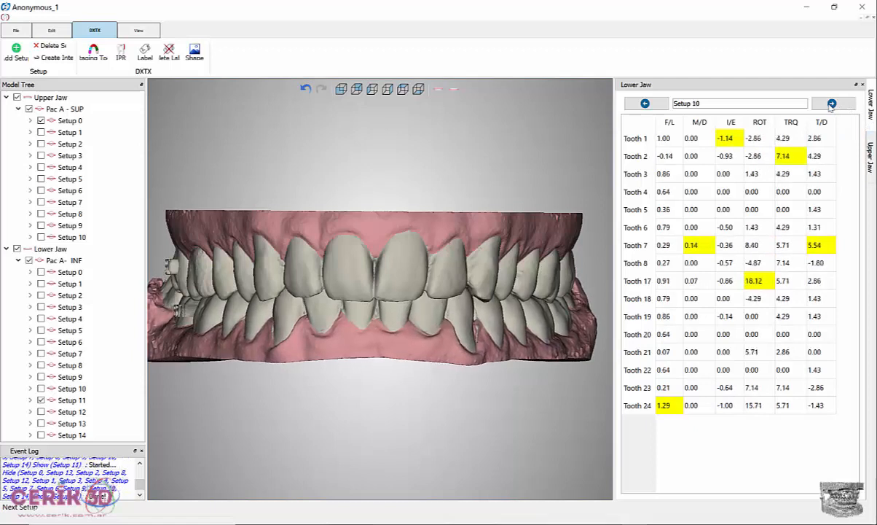
pyautogui.click(830, 105)
pyautogui.click(829, 105)
pyautogui.click(829, 105)
pyautogui.click(829, 105)
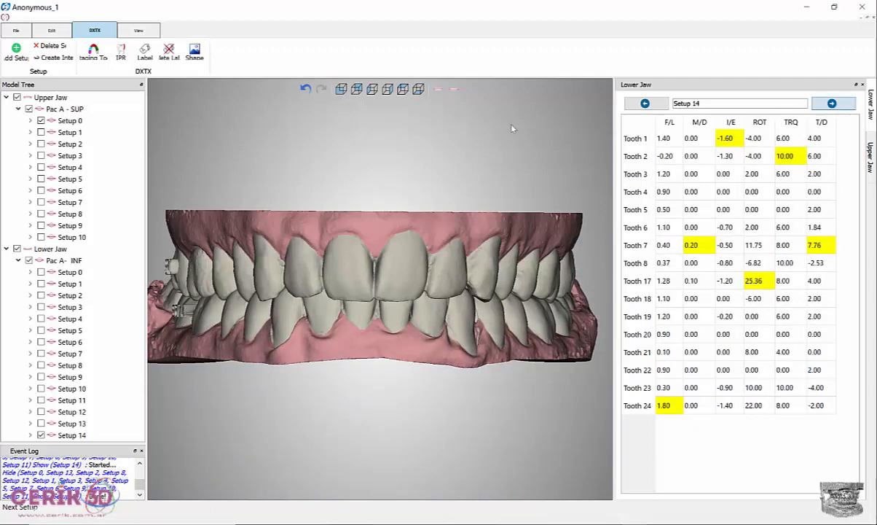
# Hide the upper jaw and step the lower jaw back from Setup 14 to Setup 0 to review its tooth movements alone.
pyautogui.click(438, 88)
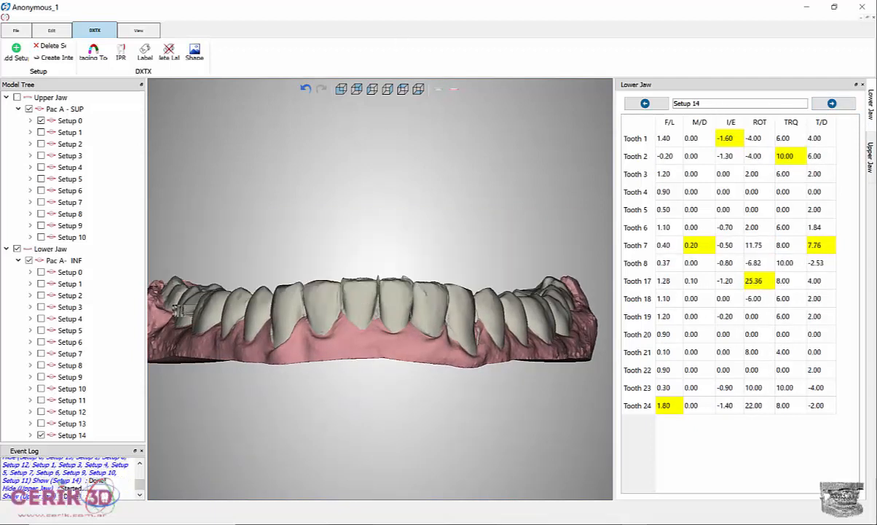
pyautogui.click(645, 104)
pyautogui.click(645, 105)
pyautogui.click(645, 104)
pyautogui.click(644, 105)
pyautogui.click(645, 104)
pyautogui.click(645, 104)
pyautogui.click(644, 104)
pyautogui.click(644, 104)
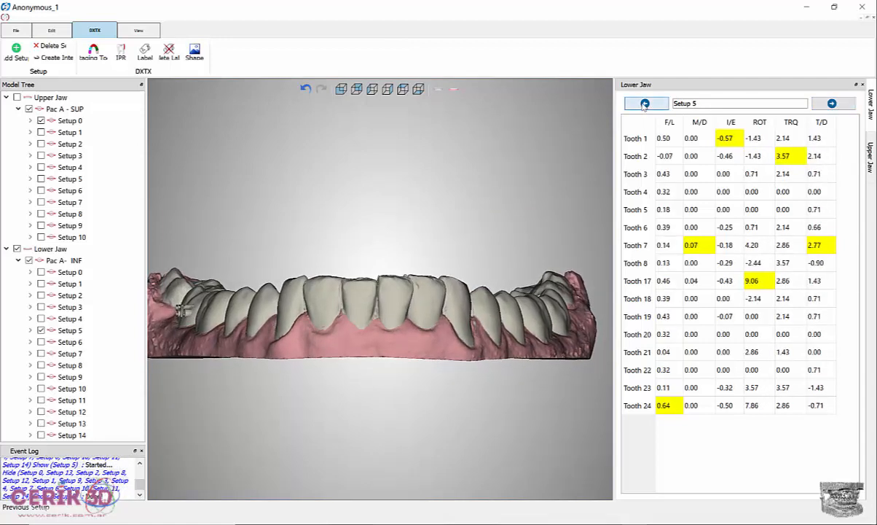
pyautogui.click(645, 104)
pyautogui.click(645, 104)
pyautogui.click(645, 104)
pyautogui.click(644, 104)
pyautogui.click(645, 104)
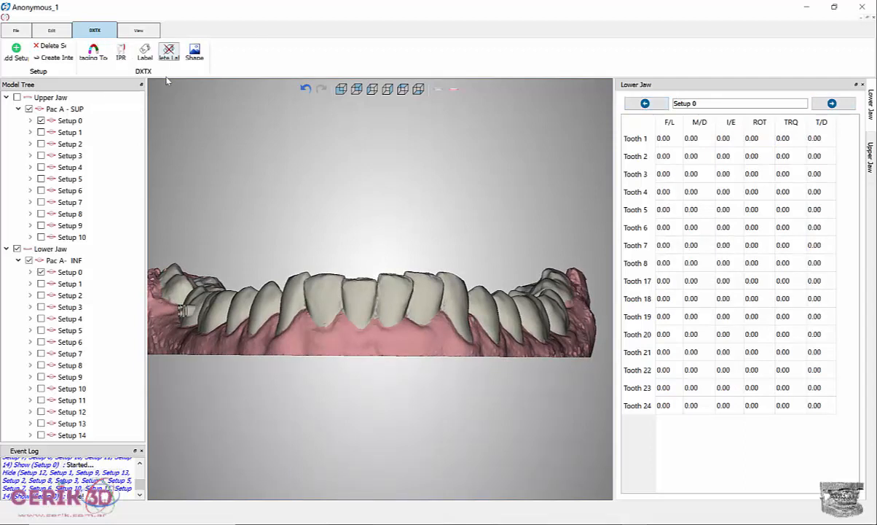
# Show the upper jaw again and consult the tooth movement speed guide in Picture1.jpg, then return to the model.
pyautogui.click(438, 89)
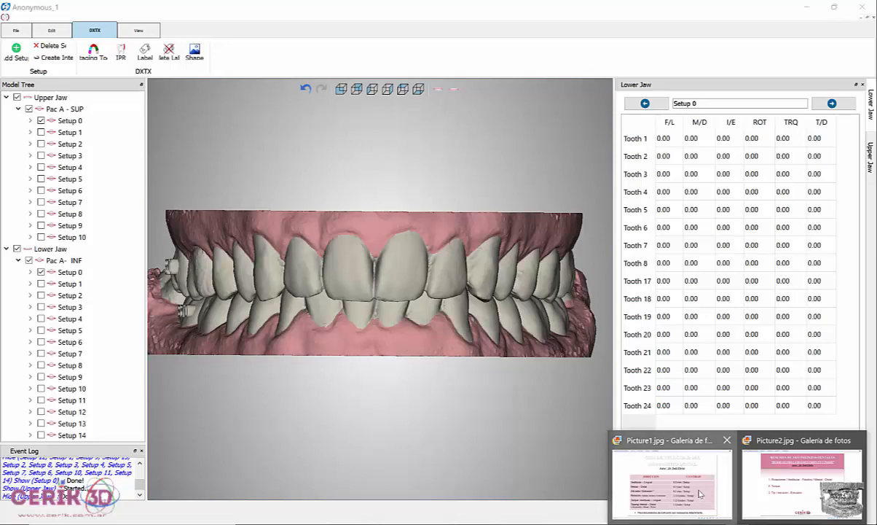
pyautogui.click(658, 467)
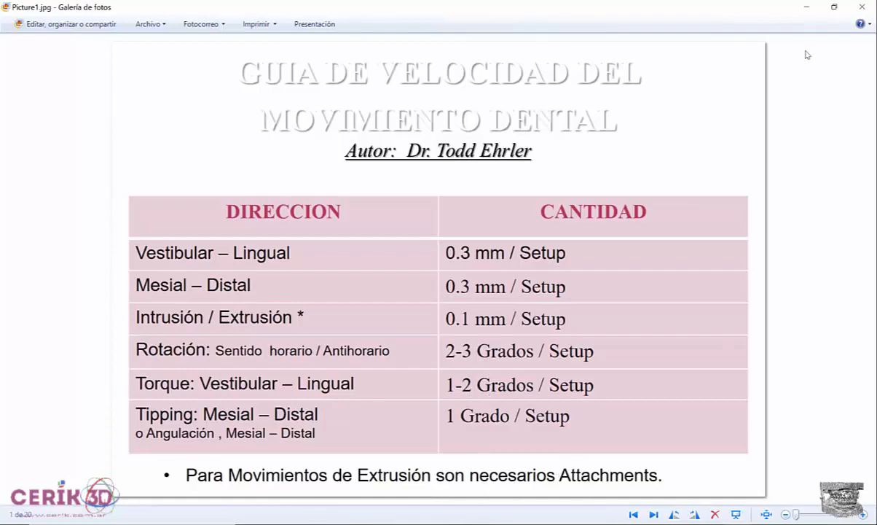
pyautogui.click(807, 6)
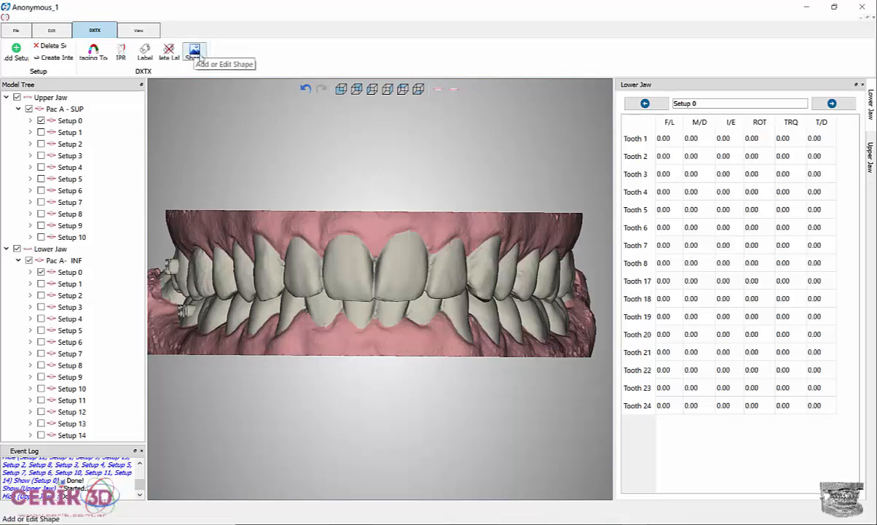
# Add a Mound attachment to the lower left canine in Setup 0 and tilt it to fit the tooth surface.
pyautogui.click(195, 52)
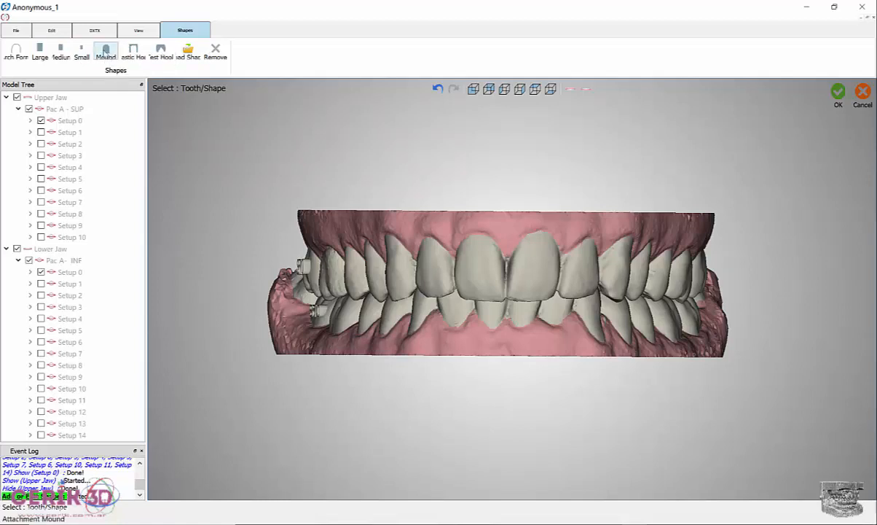
pyautogui.click(106, 51)
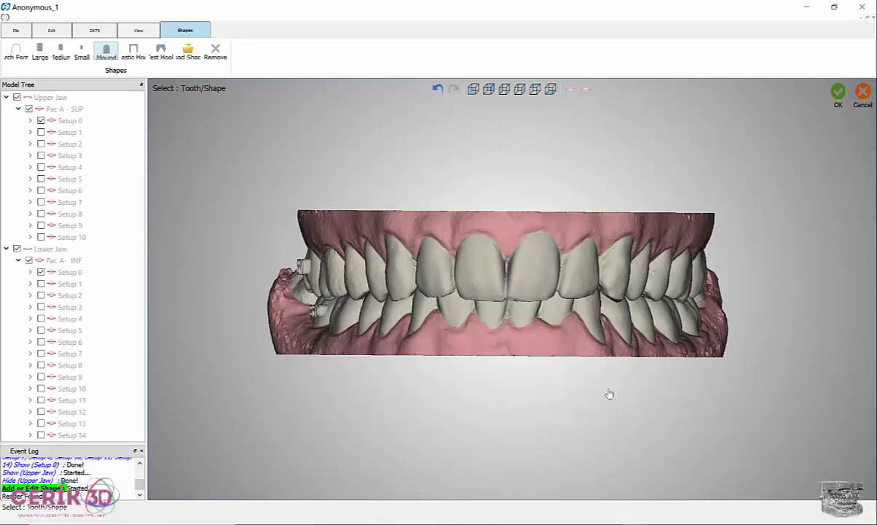
pyautogui.moveTo(734, 343); pyautogui.dragTo(525, 296, button='middle')
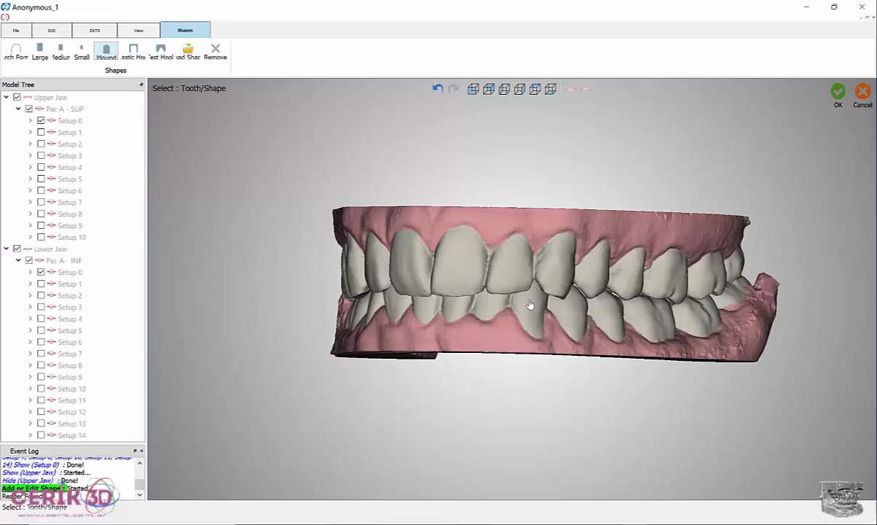
pyautogui.click(530, 305)
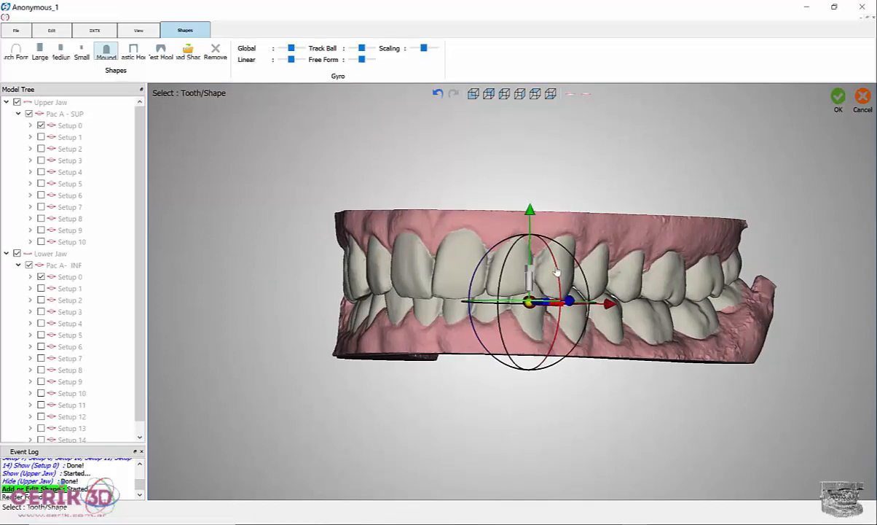
pyautogui.moveTo(556, 272); pyautogui.dragTo(562, 290)
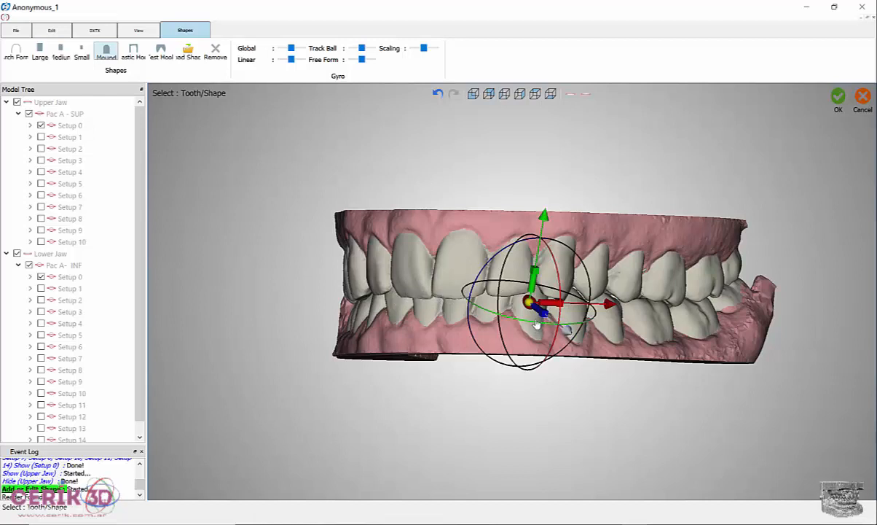
pyautogui.moveTo(540, 313); pyautogui.dragTo(540, 324)
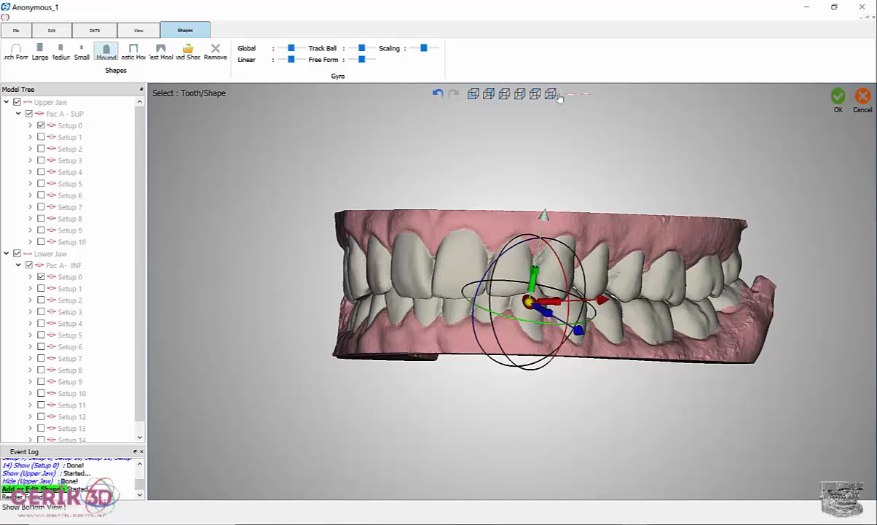
# Place a mound attachment on the lower left lateral incisor, shift it toward the tooth's centre and rotate it to match the surface.
pyautogui.click(499, 307)
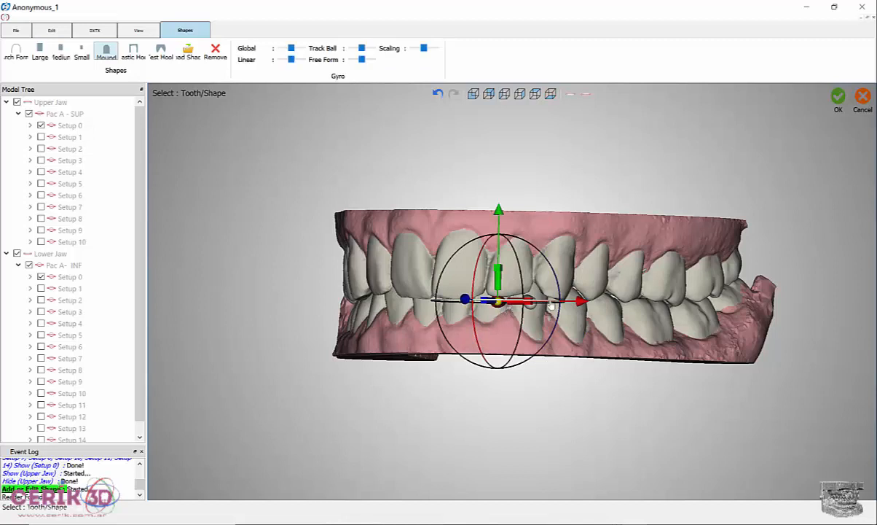
pyautogui.moveTo(580, 306); pyautogui.dragTo(574, 309)
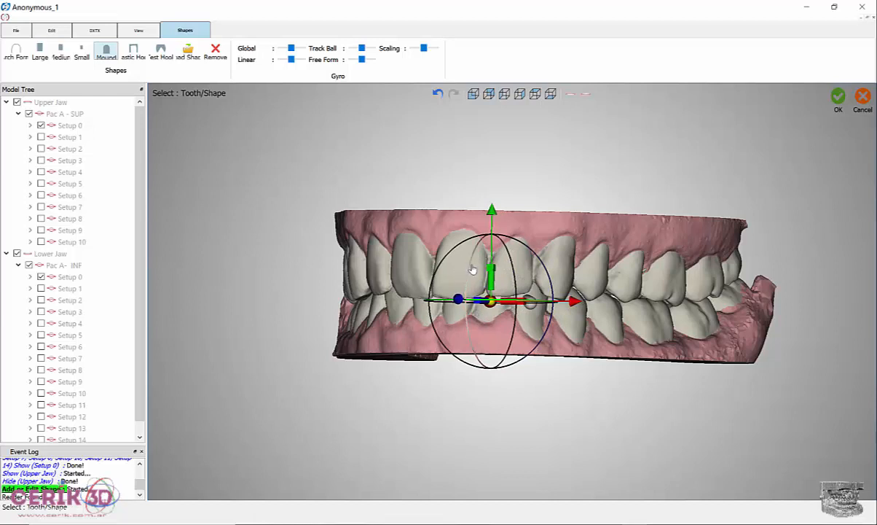
pyautogui.moveTo(473, 267); pyautogui.dragTo(514, 313)
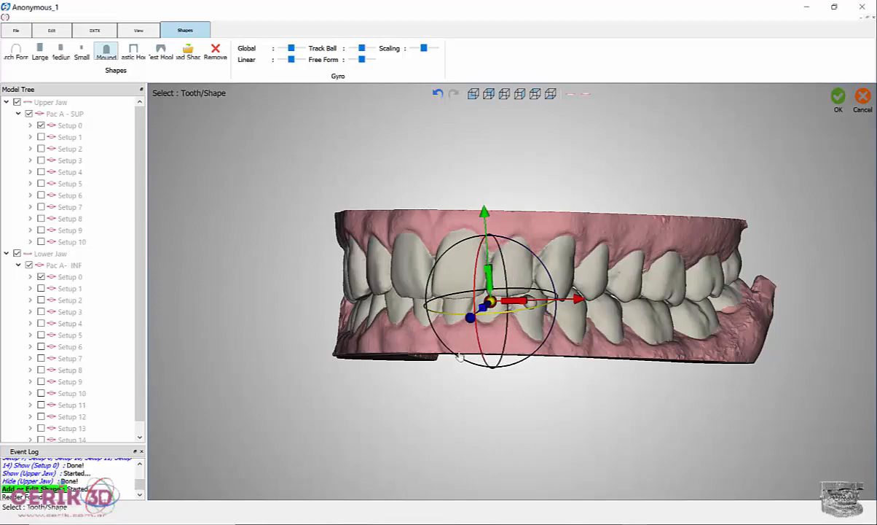
# Place a mound attachment on the lower left central incisor, rotate it to the tooth surface and lower it slightly.
pyautogui.moveTo(458, 337); pyautogui.dragTo(529, 337, button='middle')
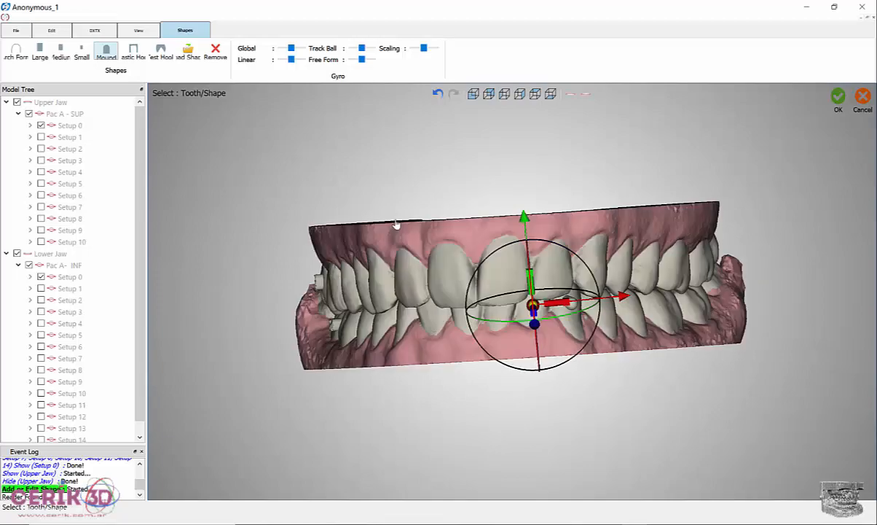
pyautogui.moveTo(450, 196); pyautogui.dragTo(493, 191, button='middle')
pyautogui.click(473, 94)
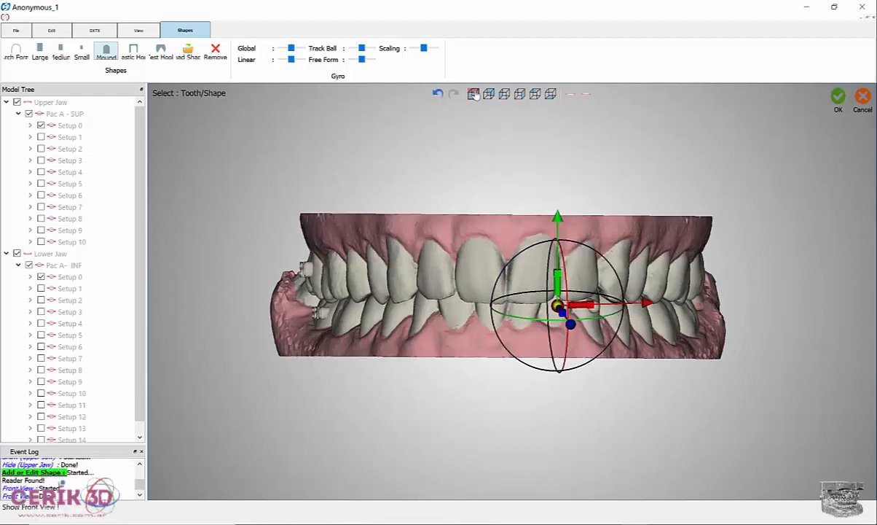
pyautogui.click(524, 312)
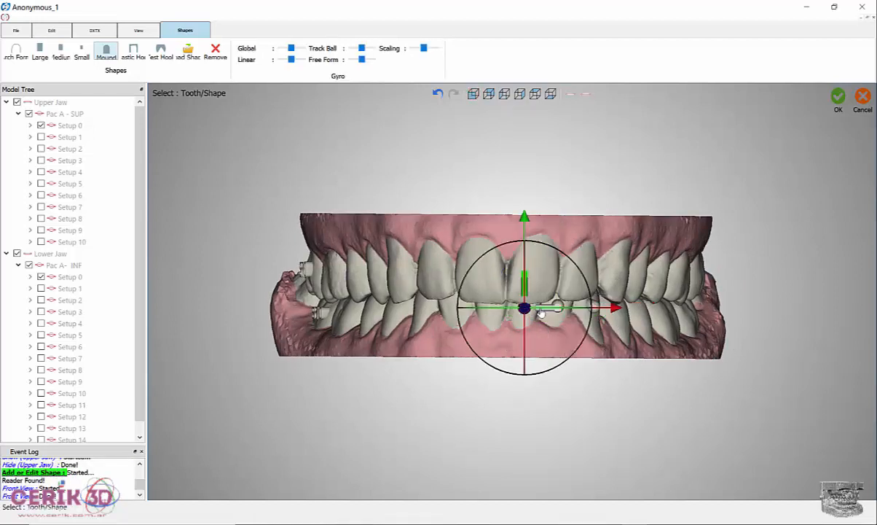
pyautogui.moveTo(550, 311); pyautogui.dragTo(555, 312)
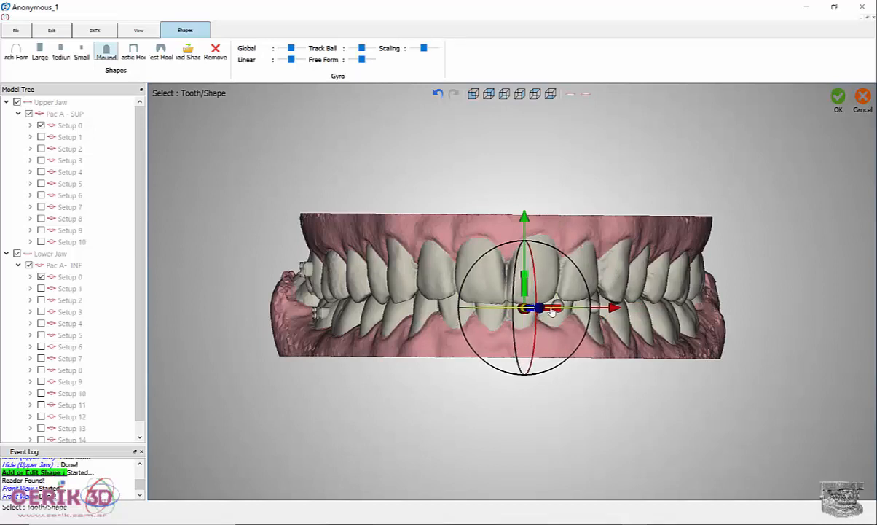
pyautogui.moveTo(536, 281); pyautogui.dragTo(537, 292)
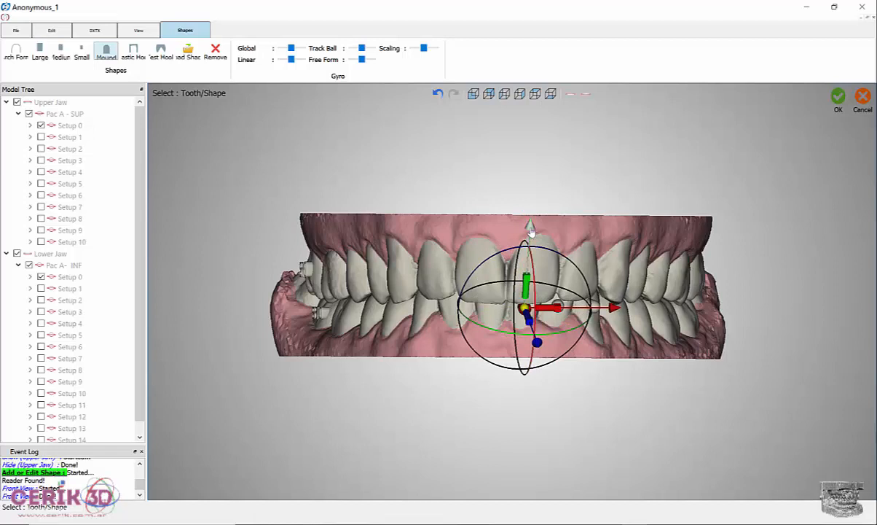
pyautogui.moveTo(531, 232); pyautogui.dragTo(531, 236)
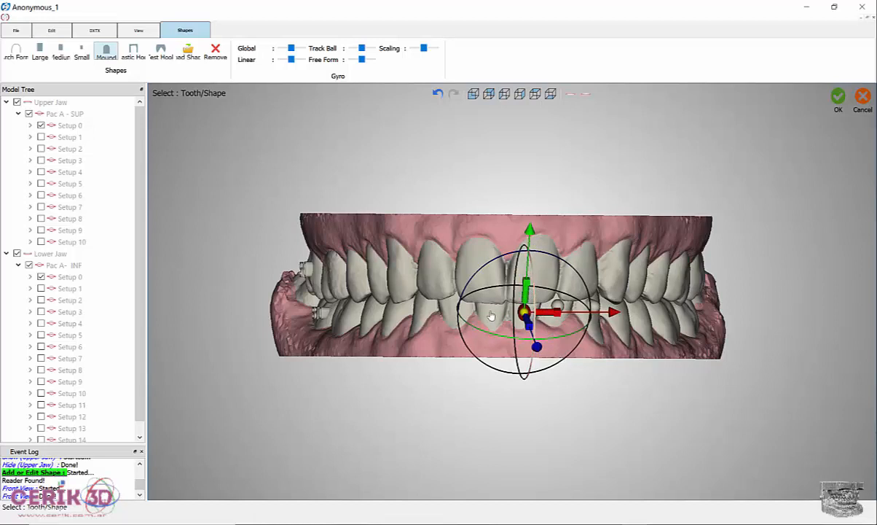
# Place a mound attachment on the lower right lateral incisor, shift it toward the midline, tilt it and lower it slightly.
pyautogui.click(449, 309)
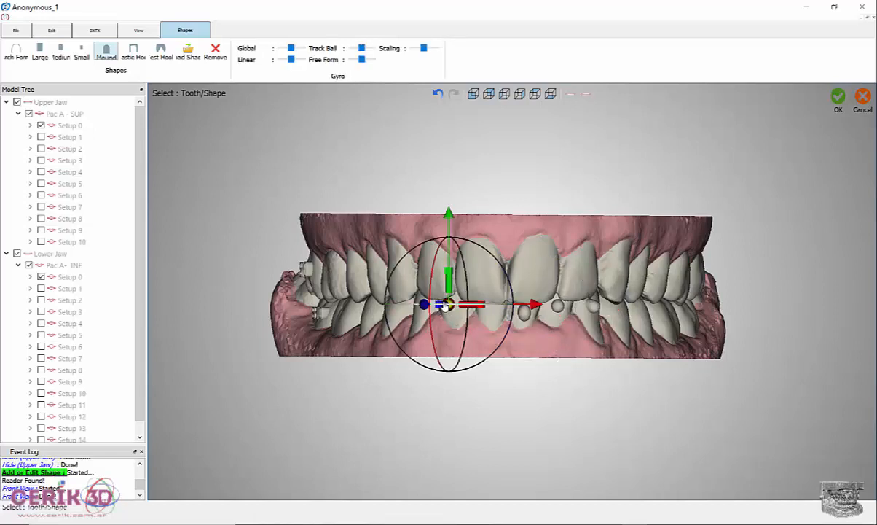
pyautogui.moveTo(539, 306); pyautogui.dragTo(549, 306)
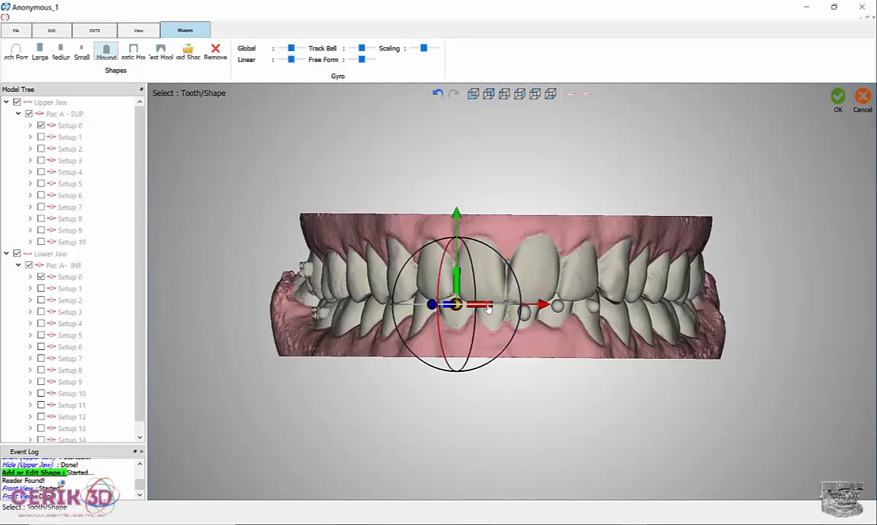
pyautogui.moveTo(483, 307)
pyautogui.mouseDown()
pyautogui.moveTo(496, 308)
pyautogui.moveTo(488, 308)
pyautogui.mouseUp()
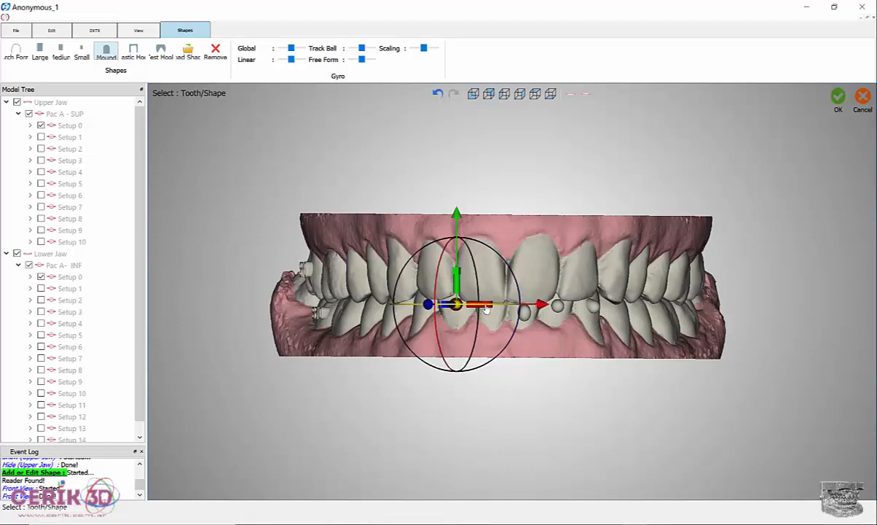
pyautogui.moveTo(445, 265); pyautogui.dragTo(439, 275)
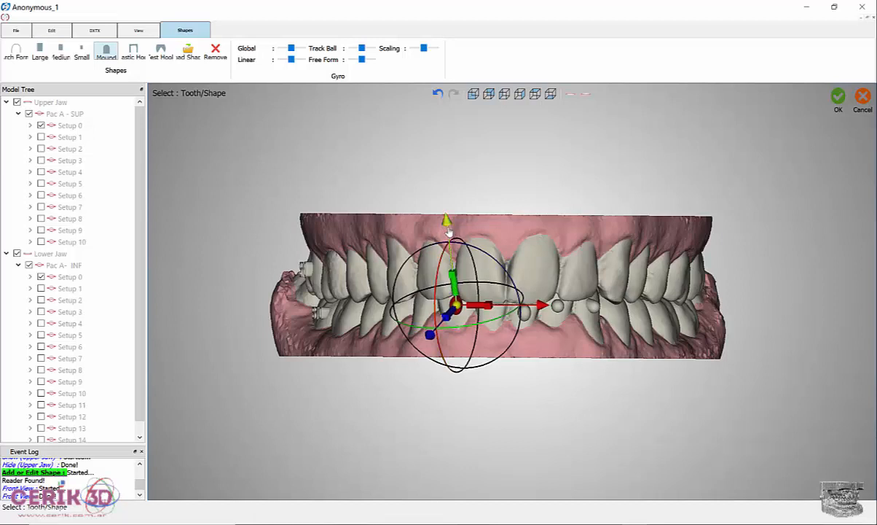
pyautogui.moveTo(448, 228); pyautogui.dragTo(449, 232)
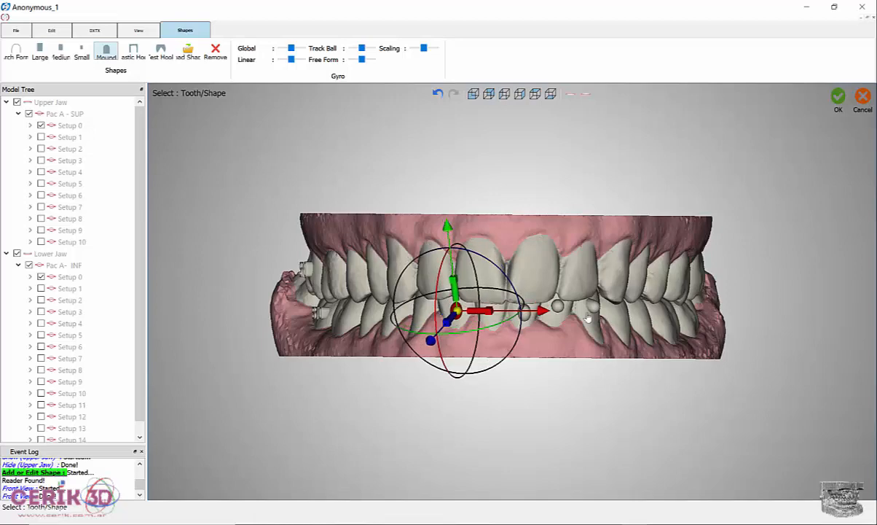
# Place a mound attachment on the lower right canine, align it to the tooth surface, and accept all the added shapes.
pyautogui.moveTo(656, 311); pyautogui.dragTo(668, 339, button='middle')
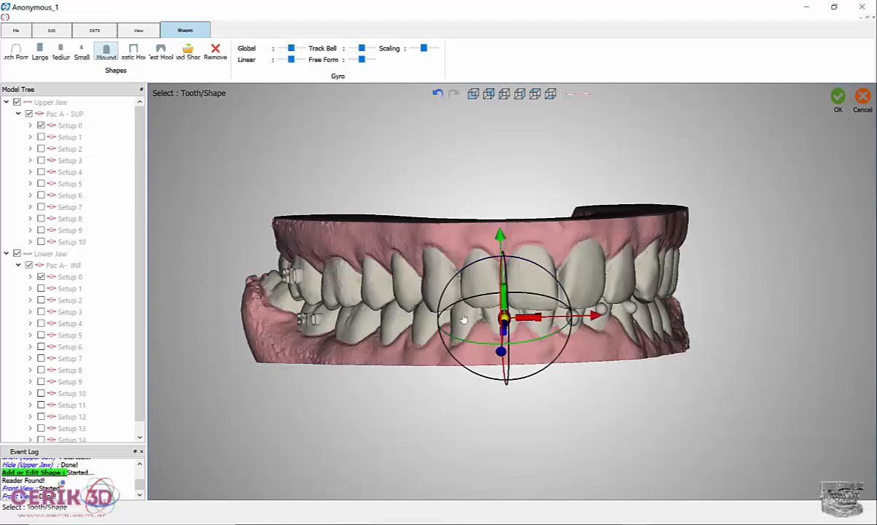
pyautogui.moveTo(462, 317); pyautogui.dragTo(513, 295, button='middle')
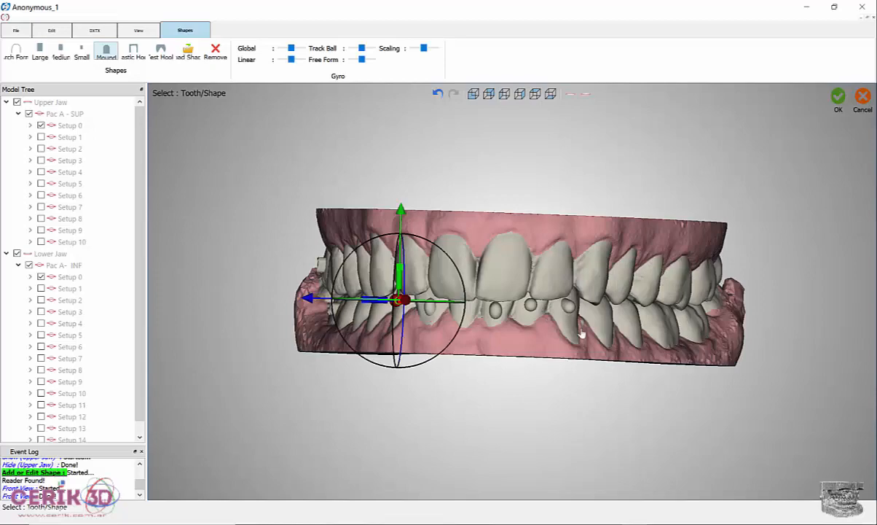
pyautogui.moveTo(638, 313)
pyautogui.mouseDown(button='middle')
pyautogui.moveTo(711, 339)
pyautogui.moveTo(660, 341)
pyautogui.moveTo(706, 335)
pyautogui.mouseUp(button='middle')
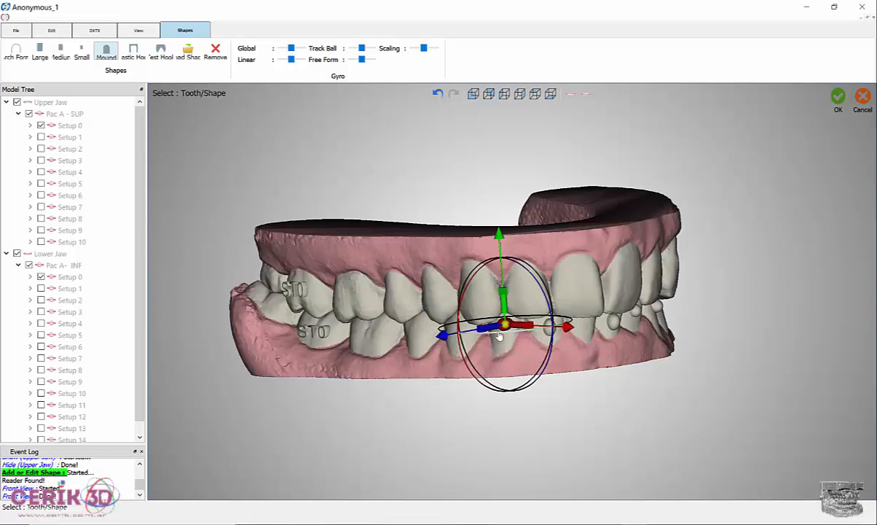
pyautogui.moveTo(501, 336); pyautogui.dragTo(521, 333)
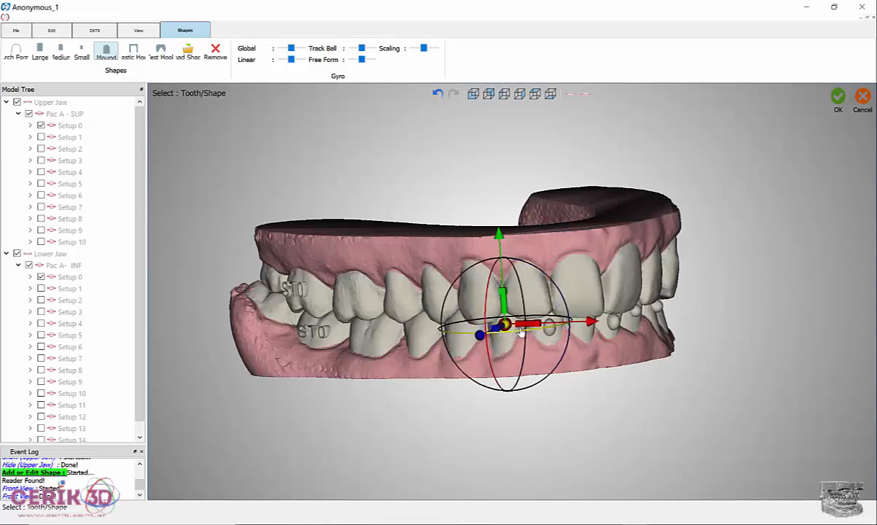
pyautogui.moveTo(491, 288); pyautogui.dragTo(499, 299)
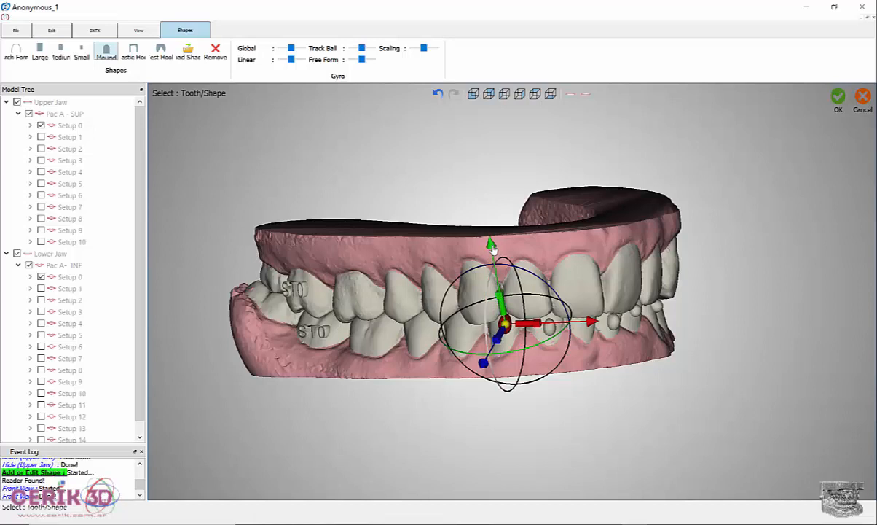
pyautogui.moveTo(494, 250); pyautogui.dragTo(493, 248)
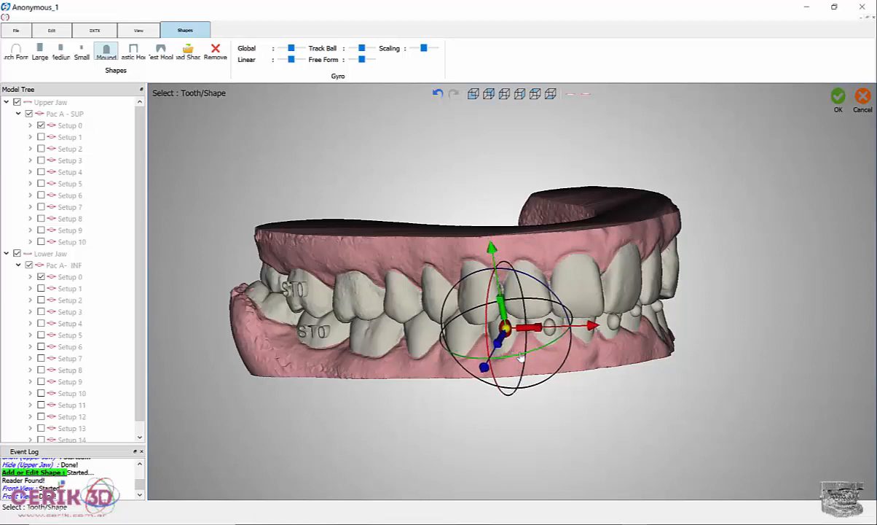
pyautogui.moveTo(519, 358); pyautogui.dragTo(513, 359)
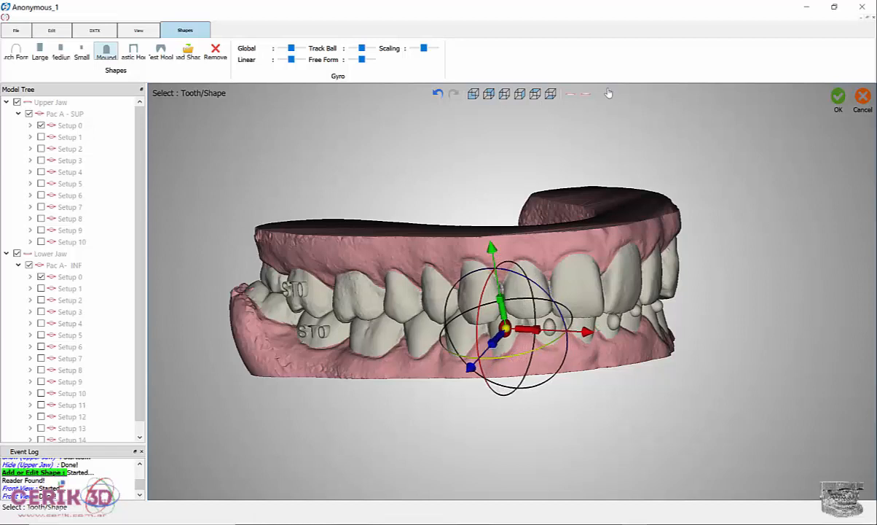
pyautogui.click(833, 102)
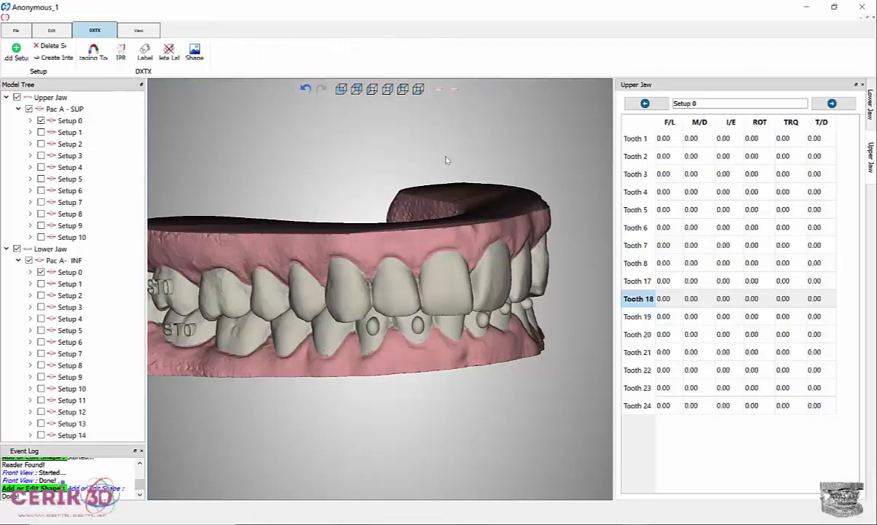
# Inspect the mound attachments from the front with the upper jaw hidden, then show the upper jaw again and check other angles.
pyautogui.click(341, 89)
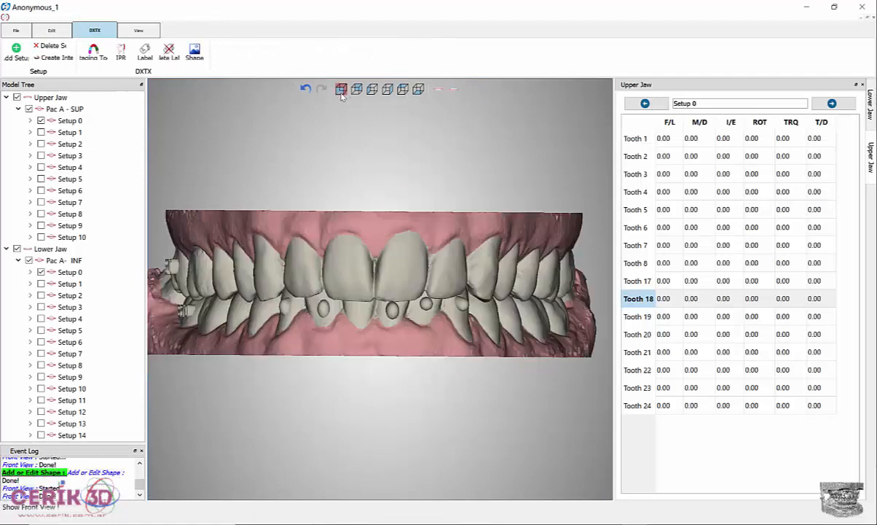
pyautogui.click(440, 88)
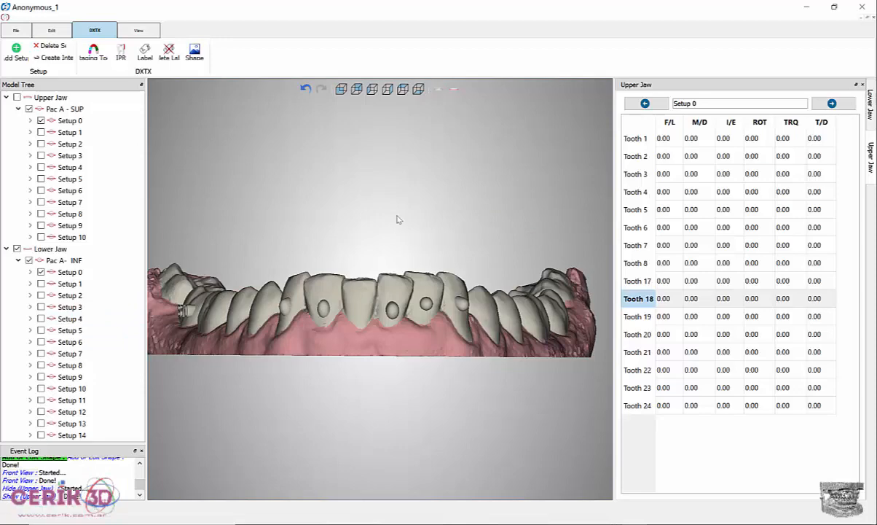
pyautogui.click(440, 89)
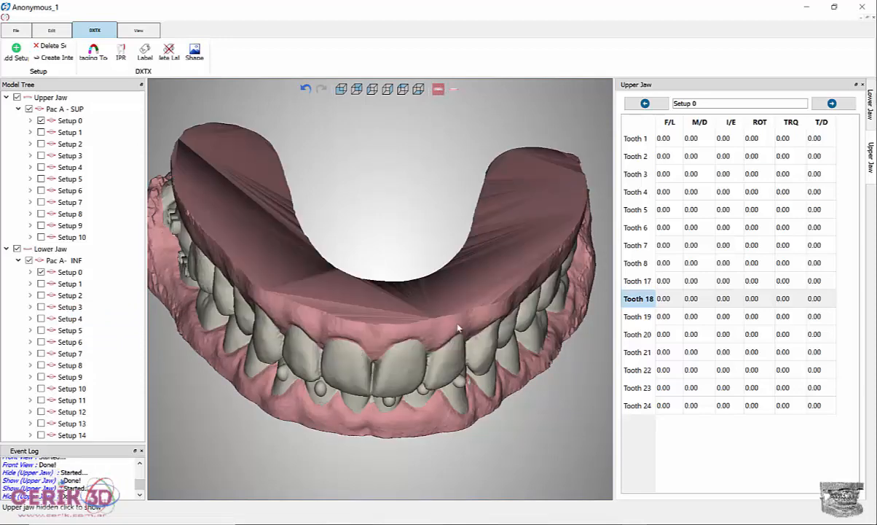
pyautogui.click(419, 88)
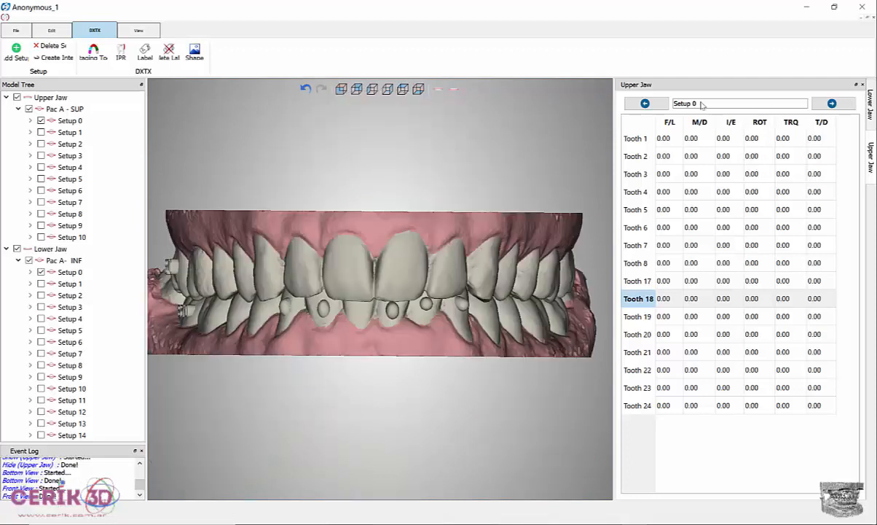
# Step the lower jaw from Setup 0 to Setup 14 to check that the attachments follow the tooth movements.
pyautogui.click(871, 115)
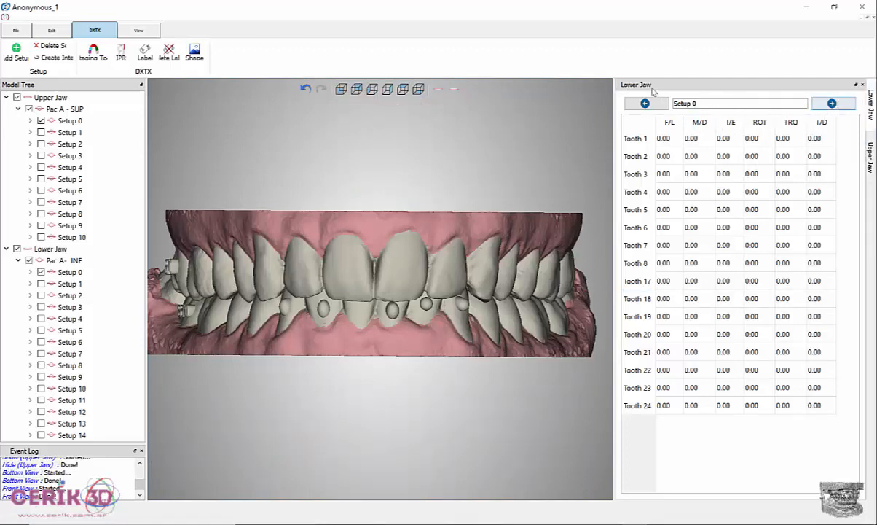
pyautogui.click(832, 109)
pyautogui.click(832, 108)
pyautogui.click(832, 109)
pyautogui.click(832, 108)
pyautogui.click(832, 109)
pyautogui.doubleClick(832, 108)
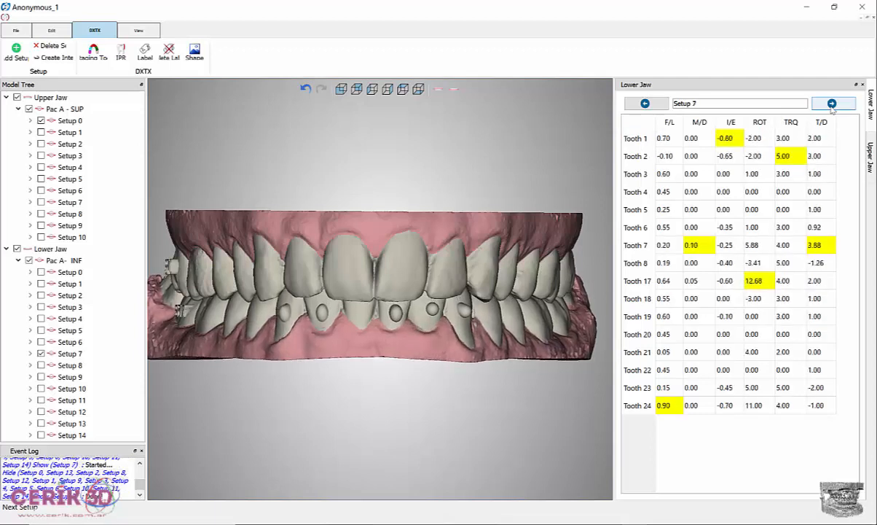
pyautogui.click(832, 109)
pyautogui.doubleClick(832, 109)
pyautogui.doubleClick(832, 104)
pyautogui.doubleClick(832, 103)
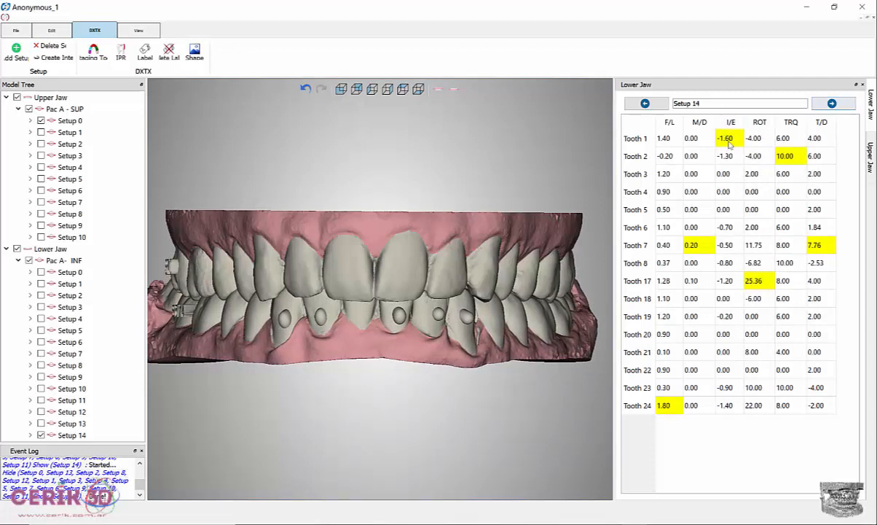
# Select individual teeth in the lower jaw's Setup 14 movement table, from Tooth 1 to Tooth 24, to locate them on the model.
pyautogui.click(640, 139)
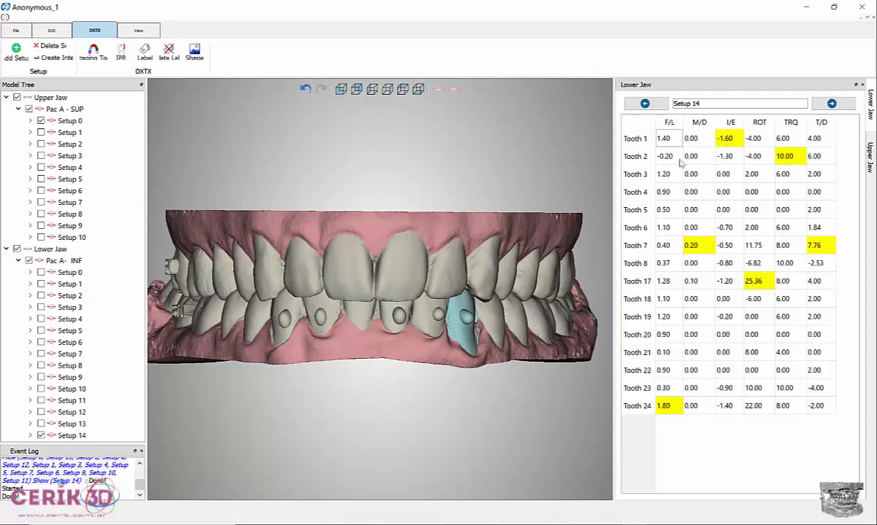
pyautogui.click(637, 157)
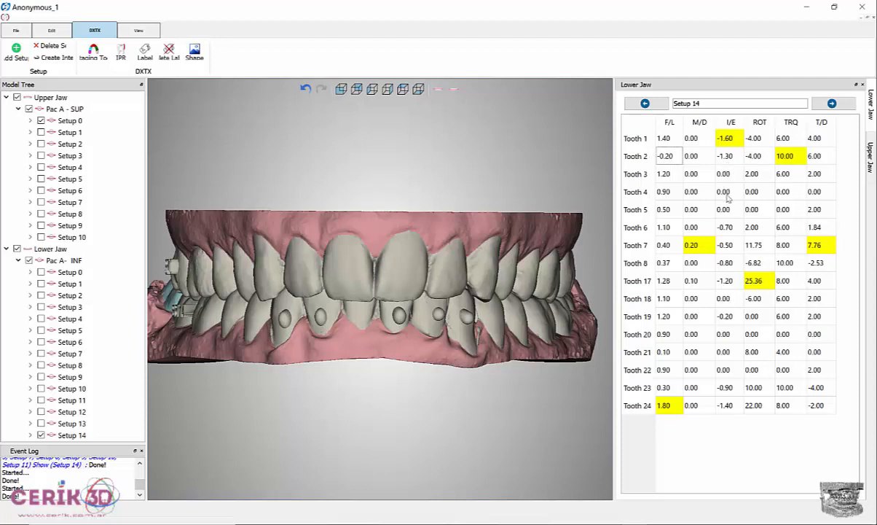
pyautogui.click(635, 228)
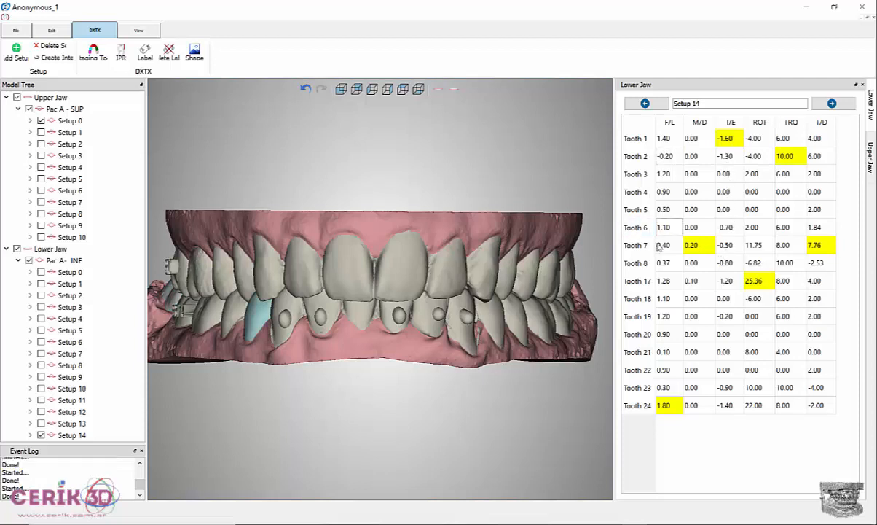
pyautogui.click(635, 249)
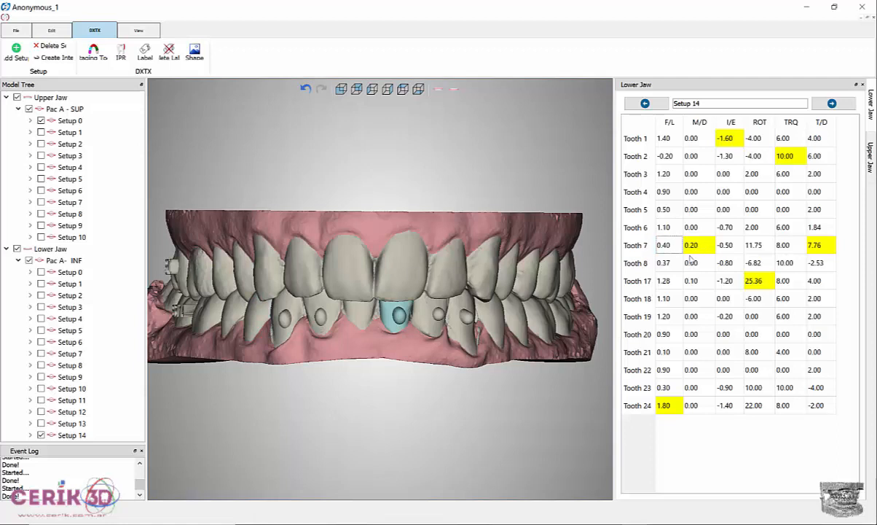
pyautogui.click(636, 264)
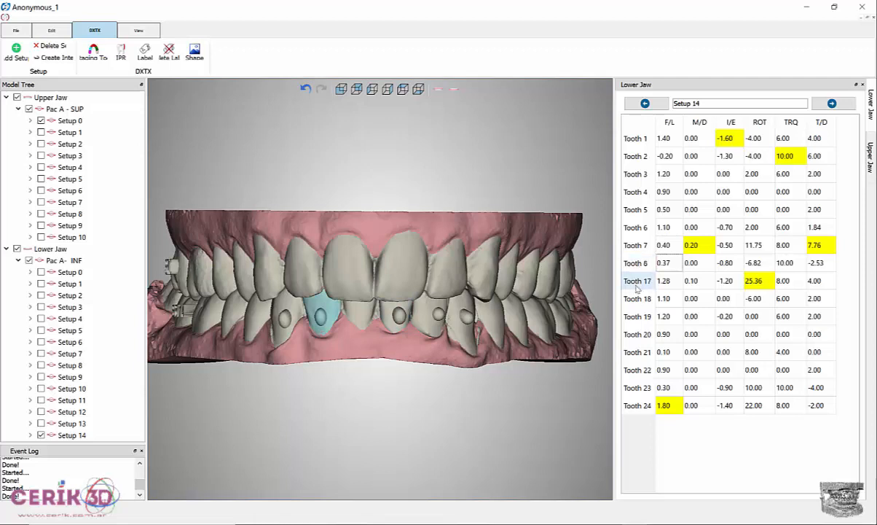
pyautogui.click(637, 282)
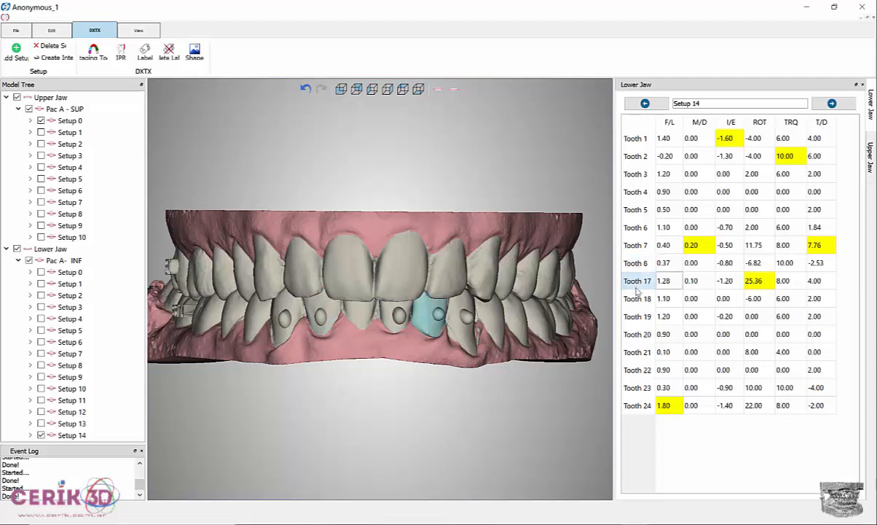
pyautogui.click(639, 318)
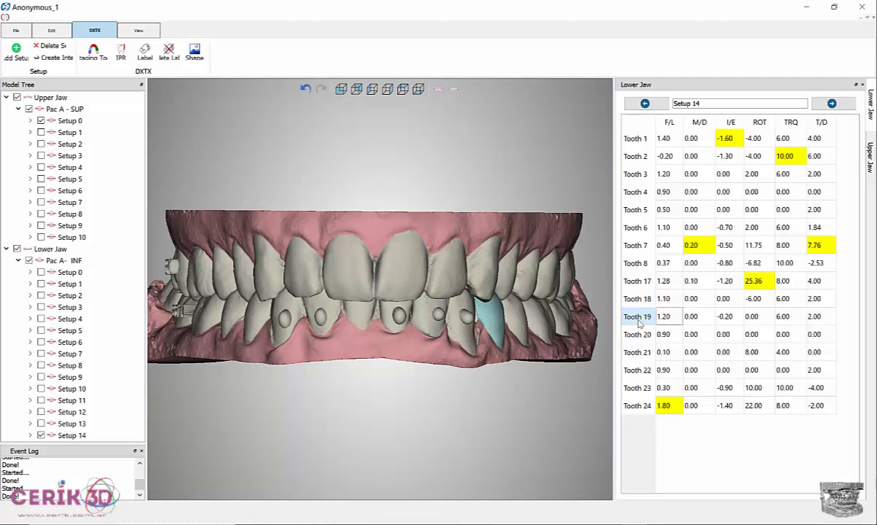
pyautogui.click(638, 390)
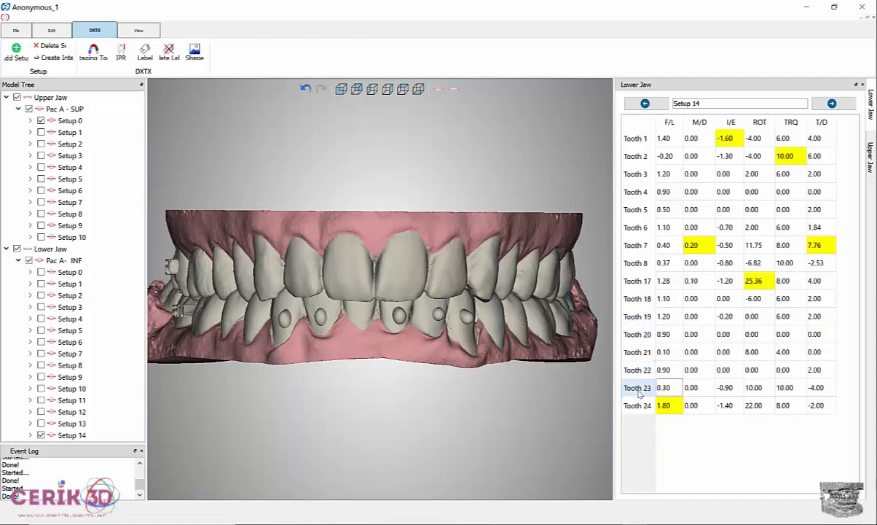
pyautogui.click(639, 406)
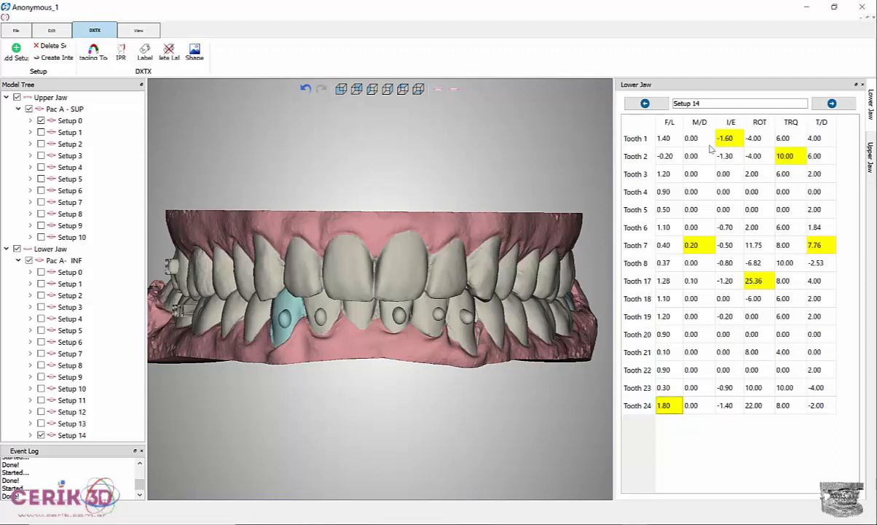
# Step the lower jaw back from Setup 14 to Setup 0 to review the attachments and movements in reverse.
pyautogui.click(645, 103)
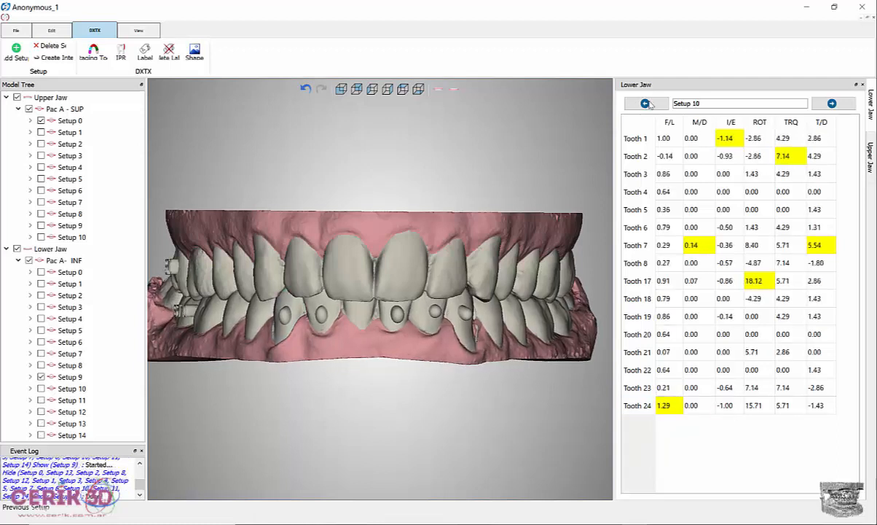
pyautogui.click(650, 103)
pyautogui.click(649, 103)
pyautogui.click(649, 104)
pyautogui.click(649, 103)
pyautogui.click(649, 104)
pyautogui.click(649, 104)
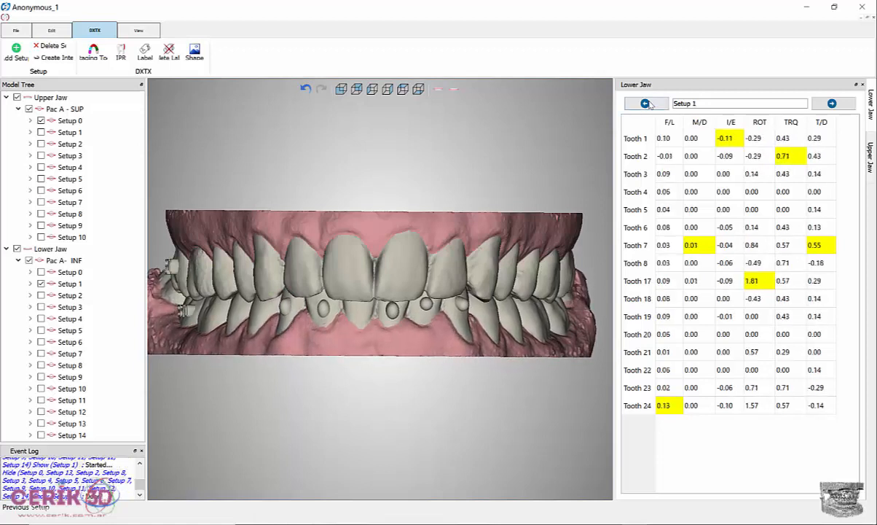
pyautogui.click(649, 103)
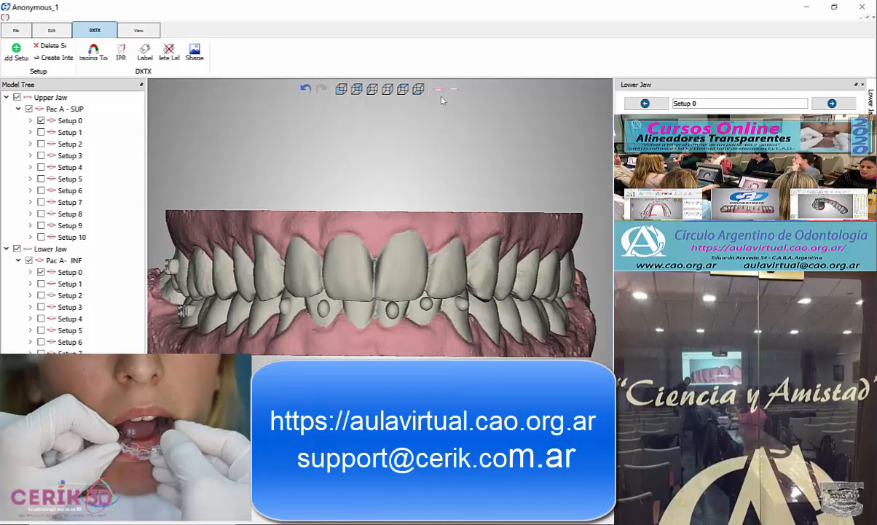
# Hide the lower jaw and view the upper arch from its occlusal side.
pyautogui.click(421, 92)
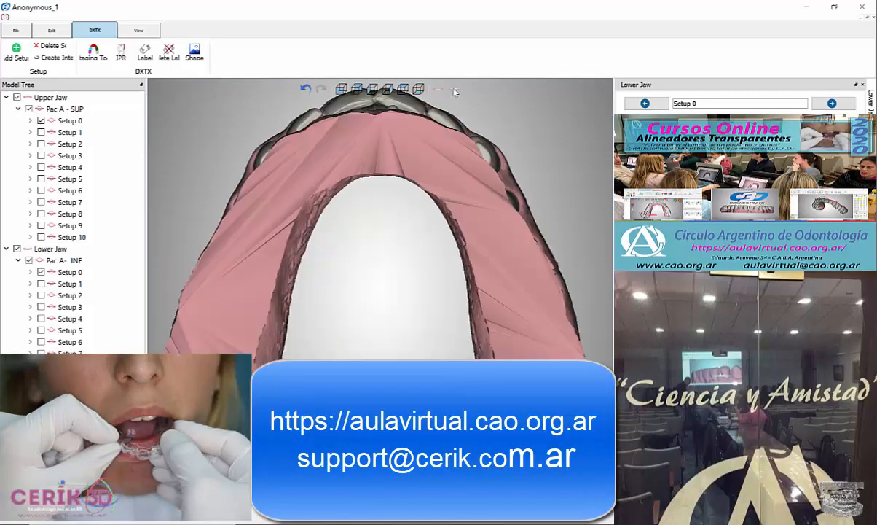
pyautogui.click(454, 89)
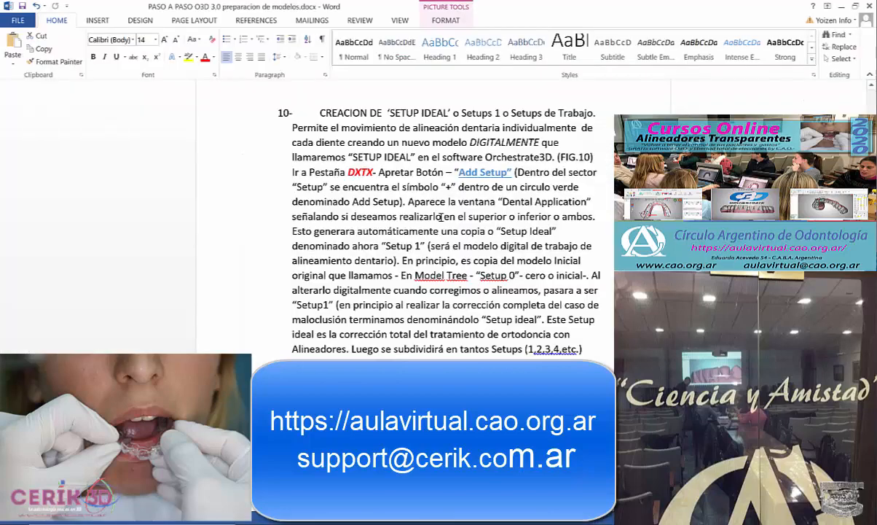
# Review the setup creation, staging and interval instructions in the Word model preparation guide, and return to the dental software.
pyautogui.scroll(-3, 442, 216)
pyautogui.scroll(-10, 442, 216)
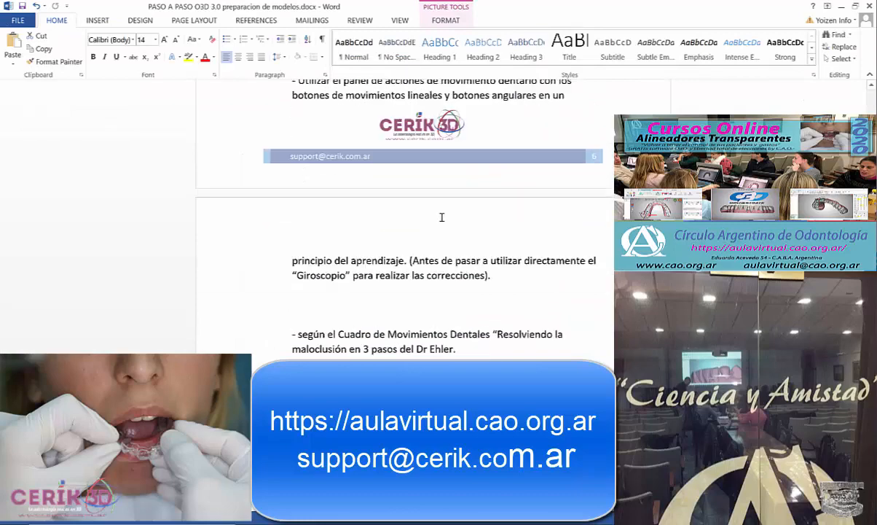
pyautogui.scroll(-20, 442, 217)
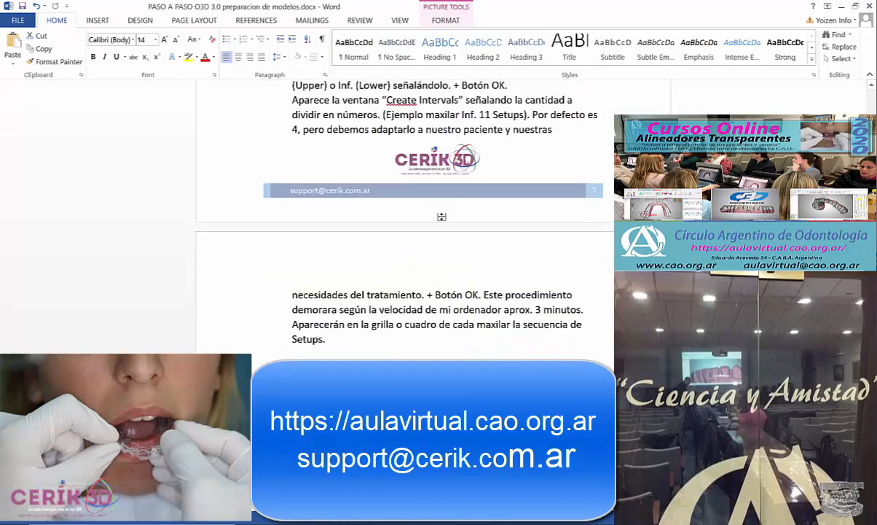
pyautogui.scroll(-4, 442, 217)
pyautogui.scroll(5, 442, 217)
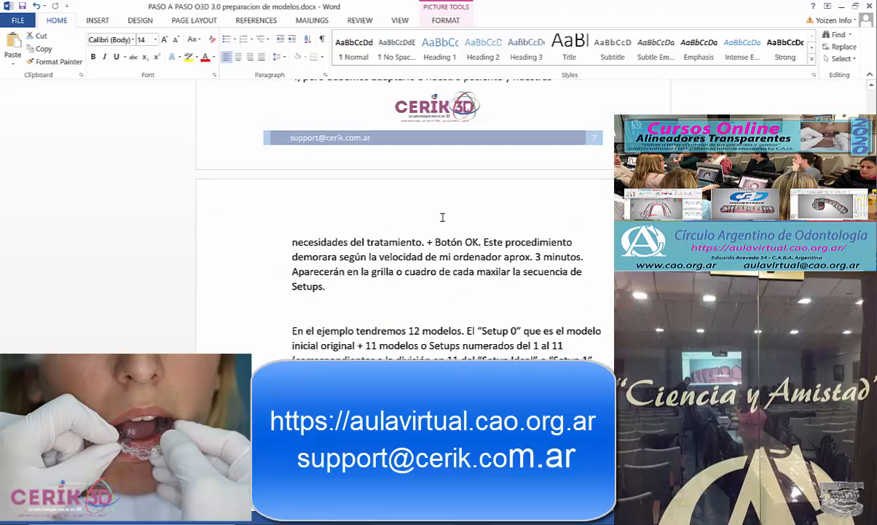
pyautogui.scroll(15, 482, 193)
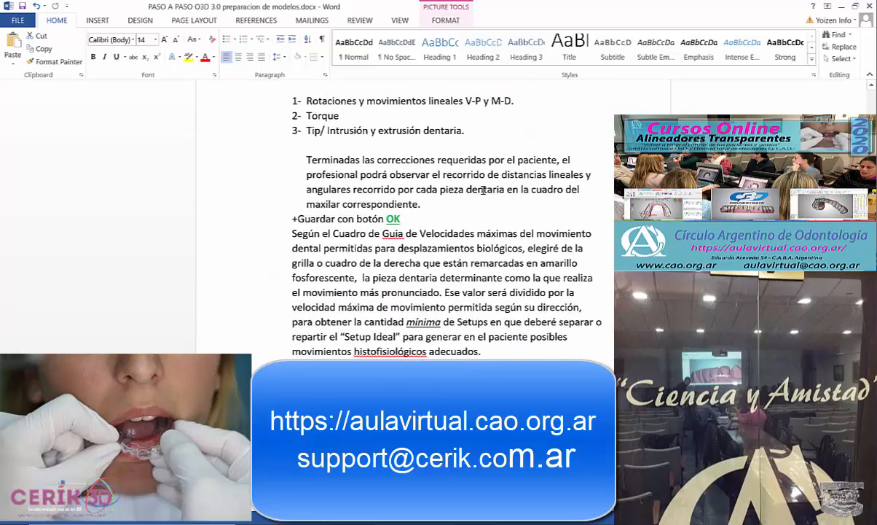
pyautogui.scroll(6, 482, 190)
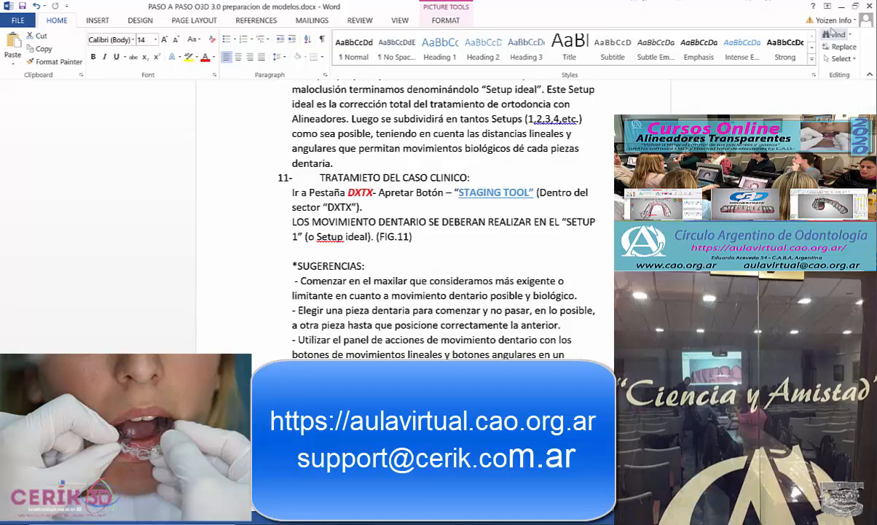
pyautogui.click(841, 6)
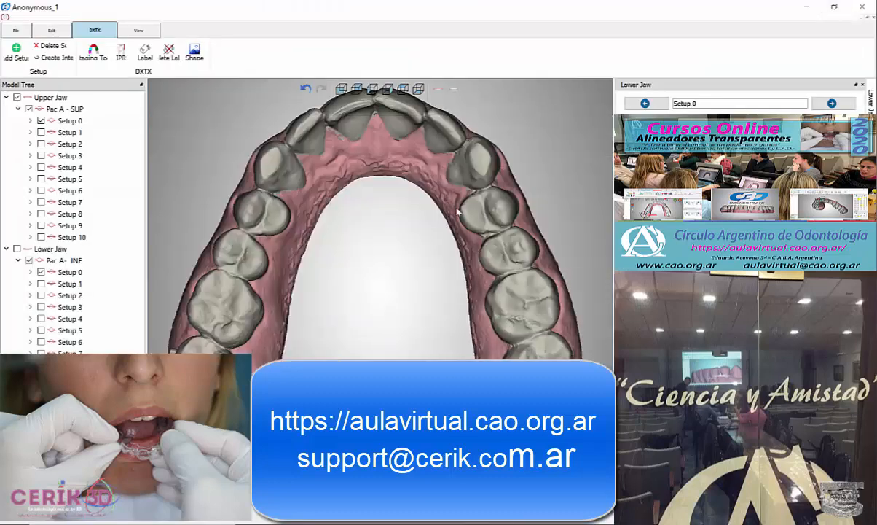